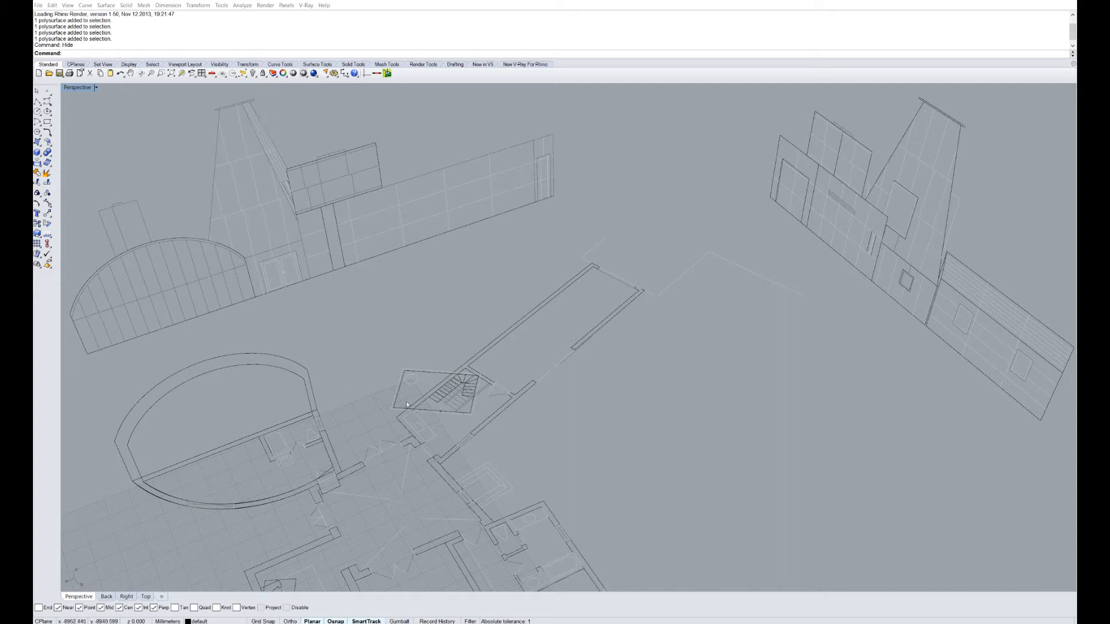
- Examine the stair in the floor plan and its position relative to the walls and elevations from several angles
{"action": "right_click_drag", "start_coordinate": [448, 404], "coordinate": [441, 379]}
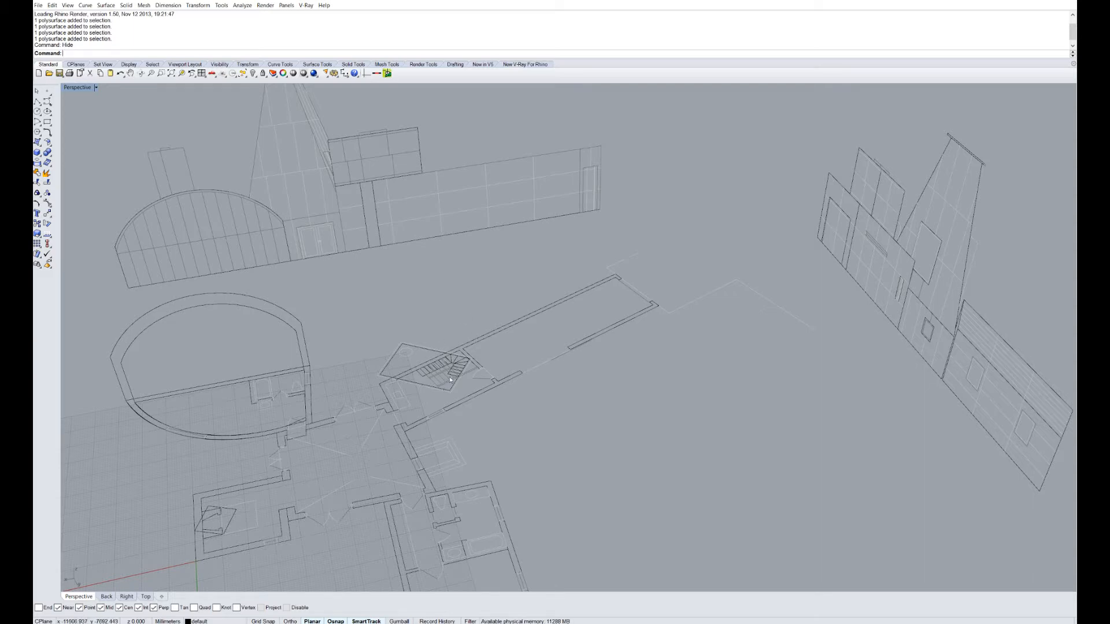
{"action": "right_click_drag", "start_coordinate": [449, 379], "coordinate": [454, 184]}
{"action": "scroll", "coordinate": [442, 321], "scroll_direction": "up", "scroll_amount": 3}
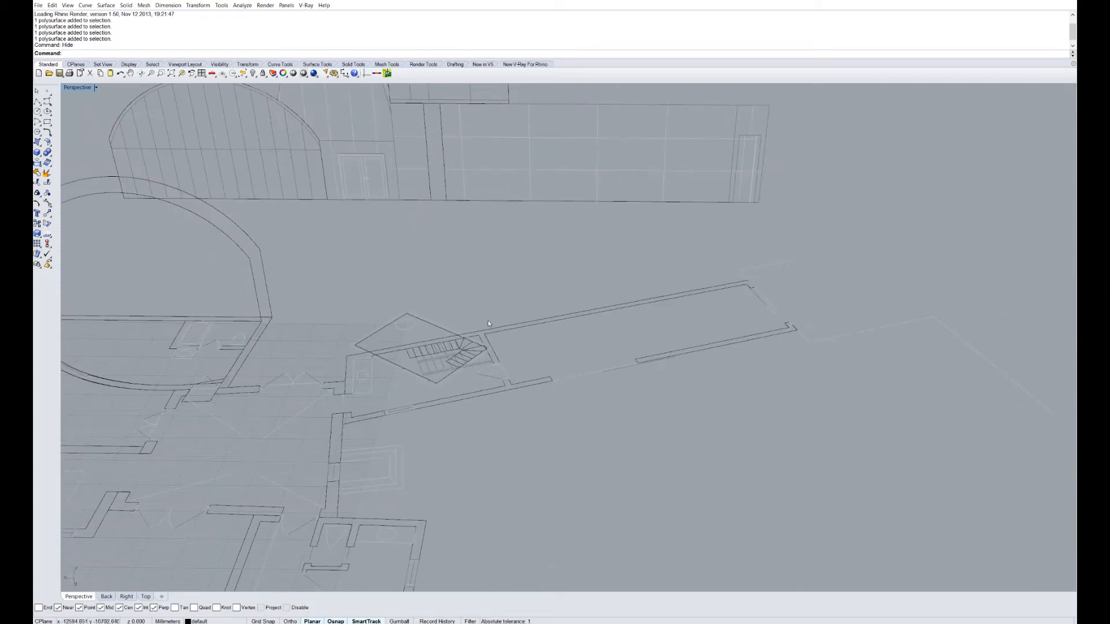
{"action": "right_click_drag", "start_coordinate": [489, 333], "coordinate": [498, 428]}
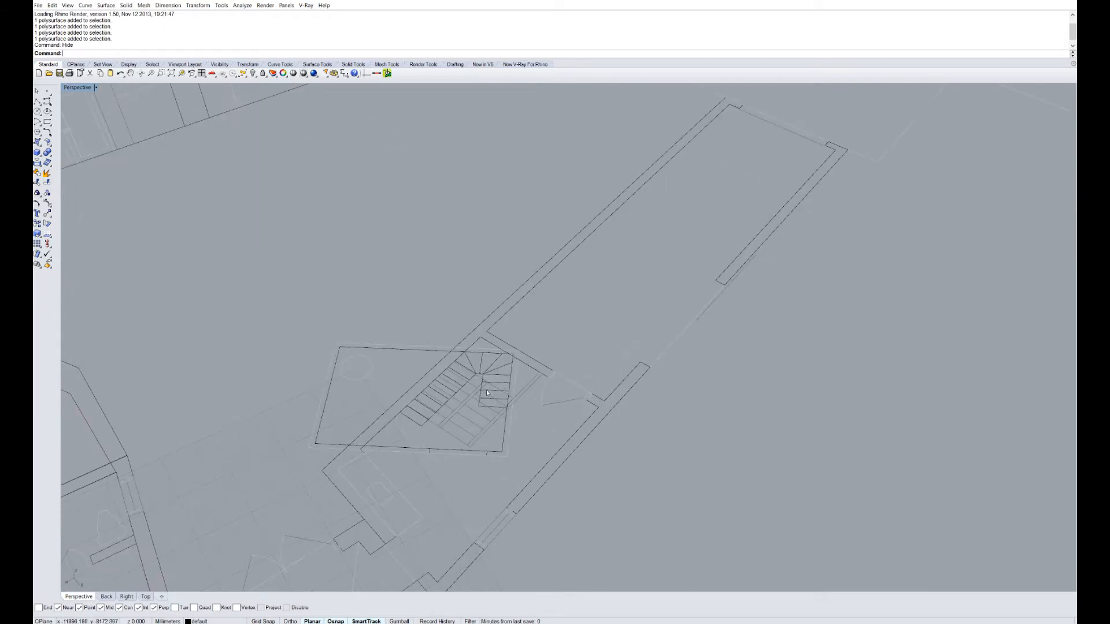
{"action": "right_click_drag", "start_coordinate": [688, 580], "coordinate": [552, 465]}
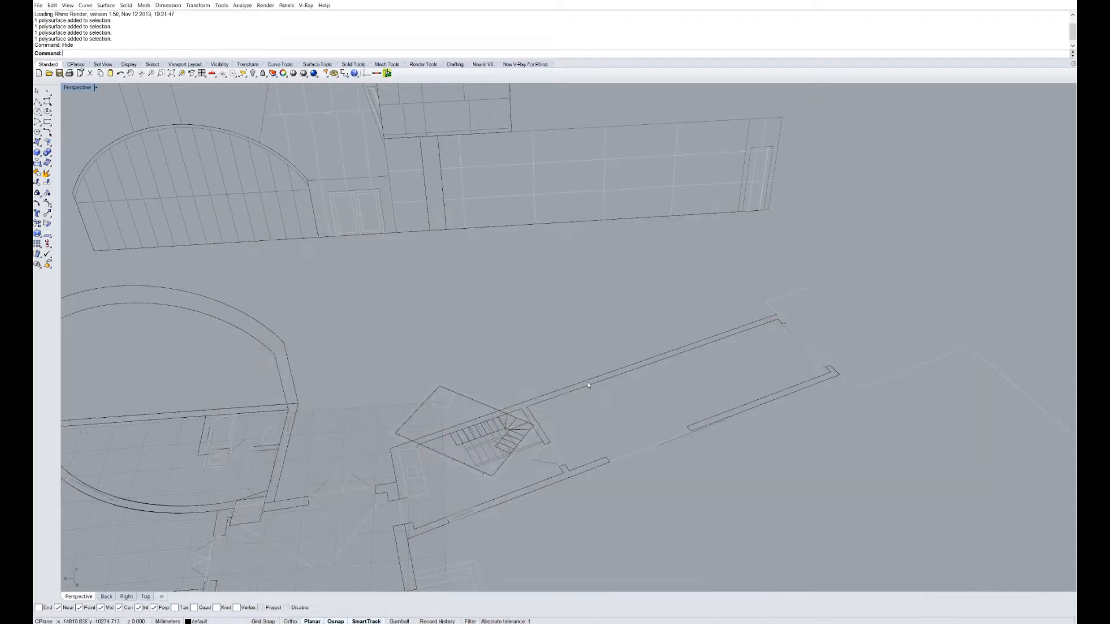
{"action": "right_click_drag", "start_coordinate": [588, 384], "coordinate": [599, 273]}
{"action": "right_click_drag", "start_coordinate": [483, 331], "coordinate": [583, 440]}
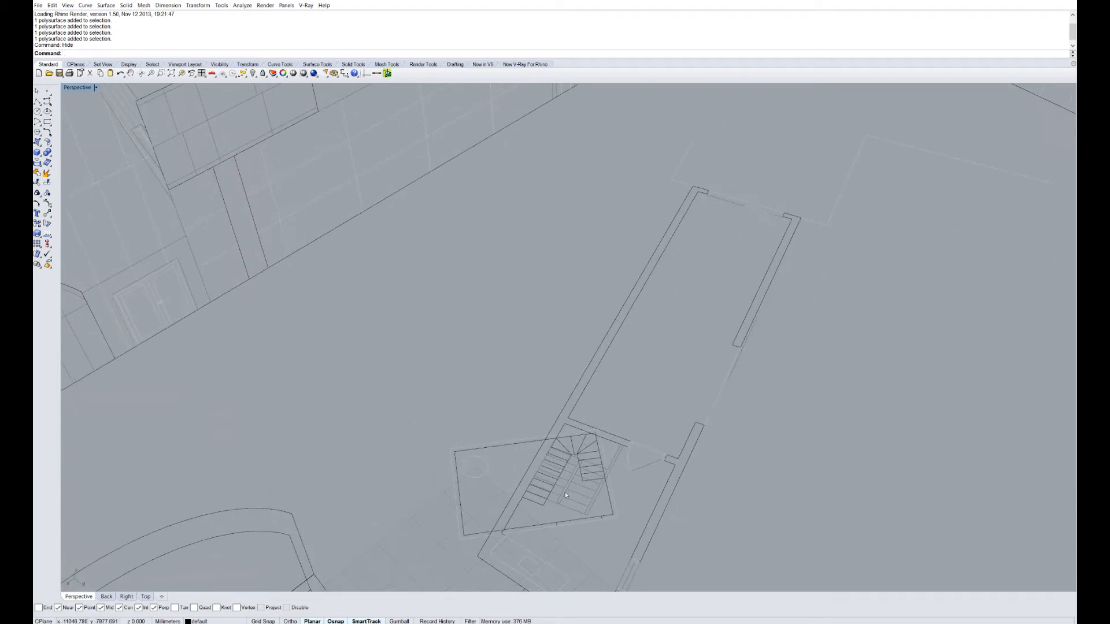
{"action": "right_click_drag", "start_coordinate": [565, 495], "coordinate": [522, 479]}
{"action": "scroll", "coordinate": [525, 481], "scroll_direction": "up", "scroll_amount": 3}
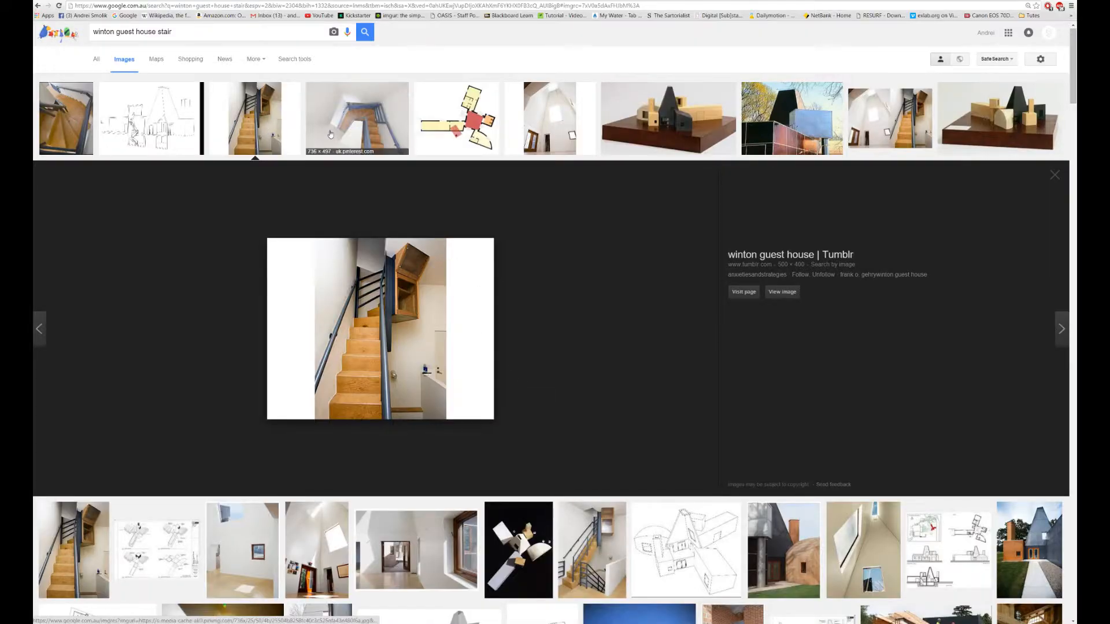
- Study the Winton guest house stair photos in the browser's image results, comparing the straight flight with the winder turn
{"action": "left_click", "coordinate": [330, 135]}
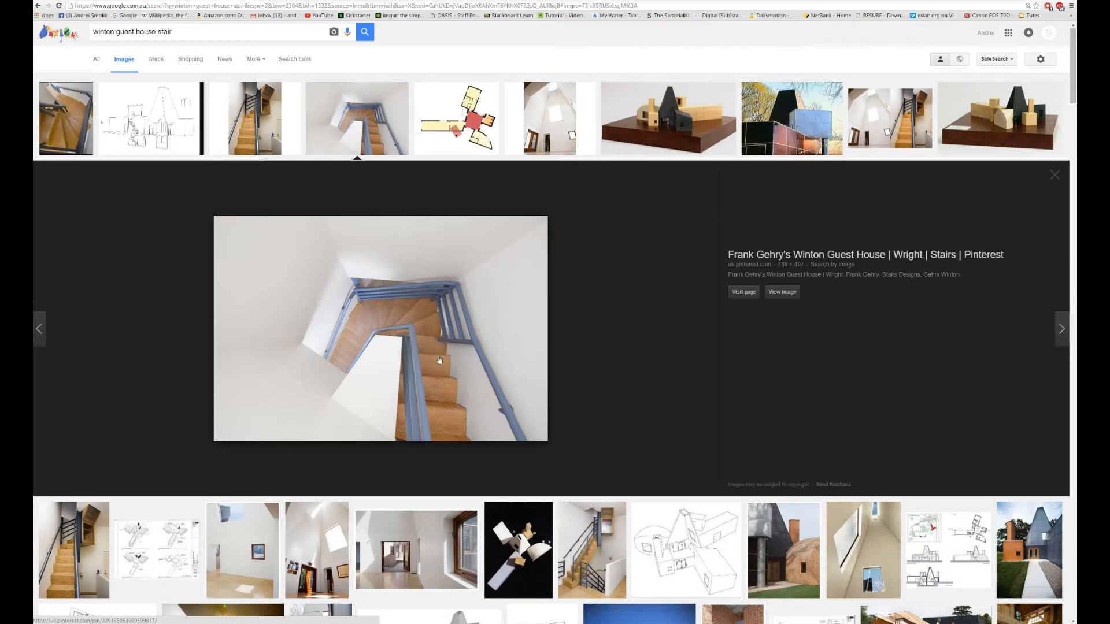
{"action": "left_click", "coordinate": [257, 133]}
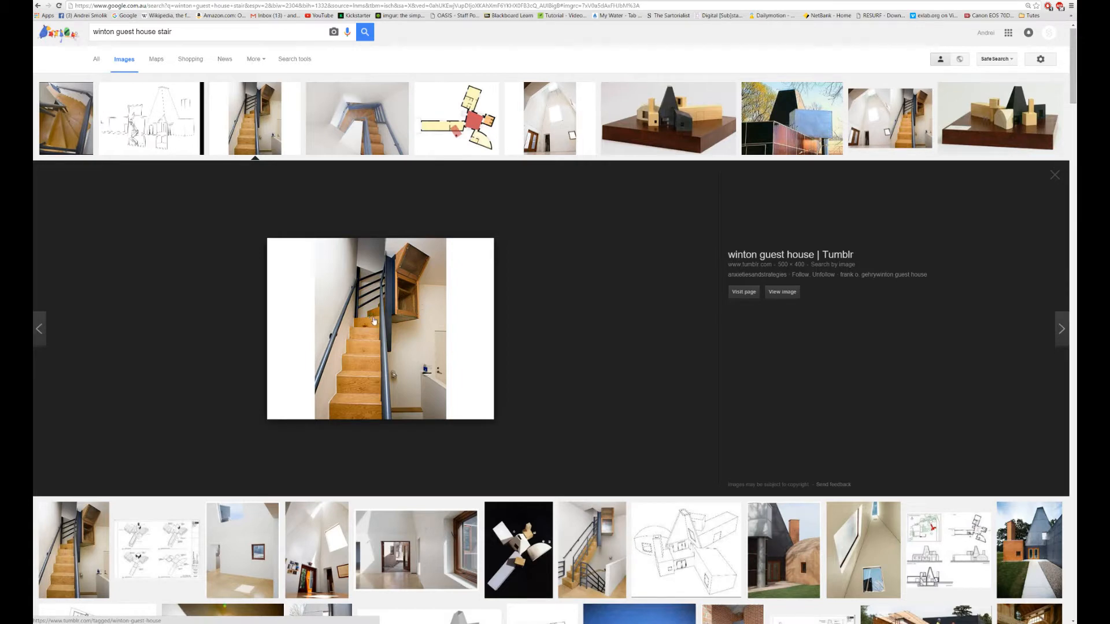
{"action": "left_click", "coordinate": [359, 149]}
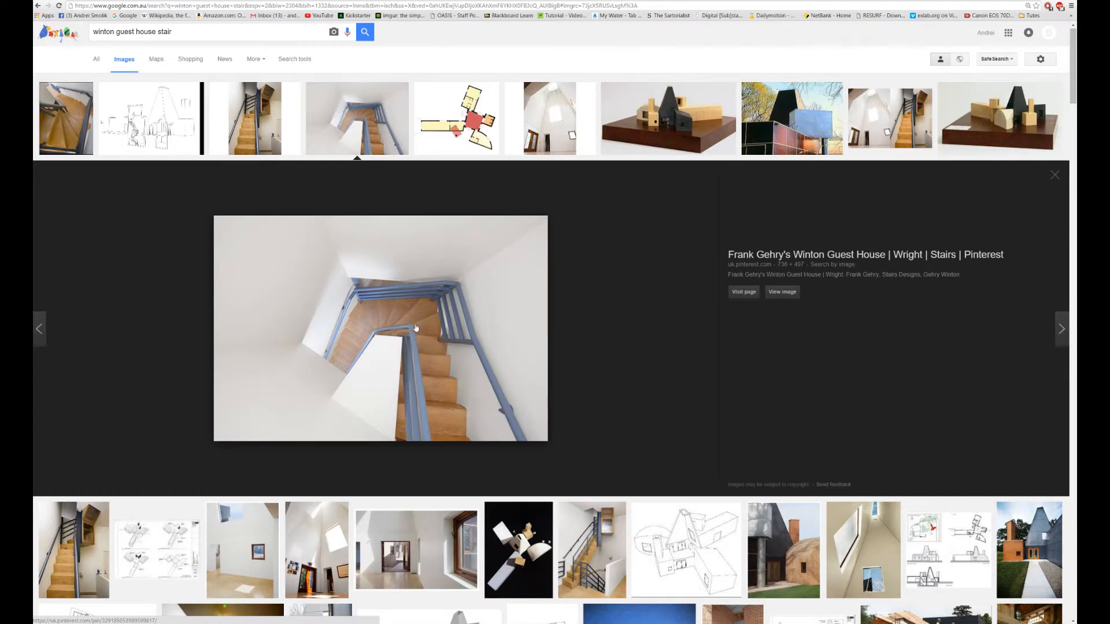
{"action": "key", "text": "Left"}
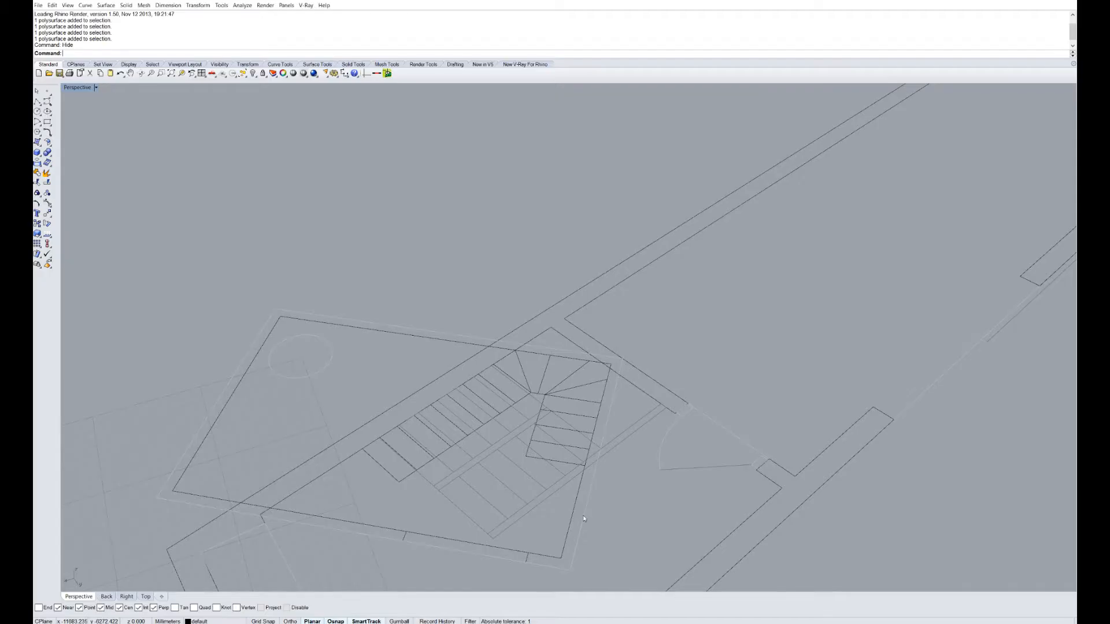
- Measure the vertical height of the long wing's wall in the elevation, from its base line to its upper edge
{"action": "right_click_drag", "start_coordinate": [405, 346], "coordinate": [467, 373]}
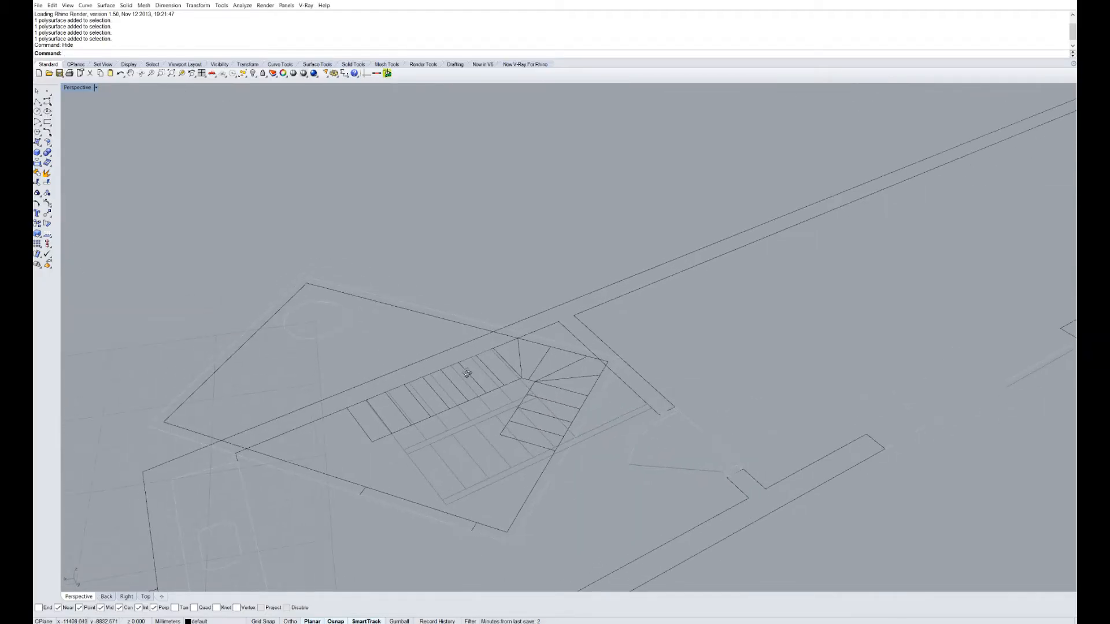
{"action": "scroll", "coordinate": [484, 414], "scroll_direction": "down", "scroll_amount": 6}
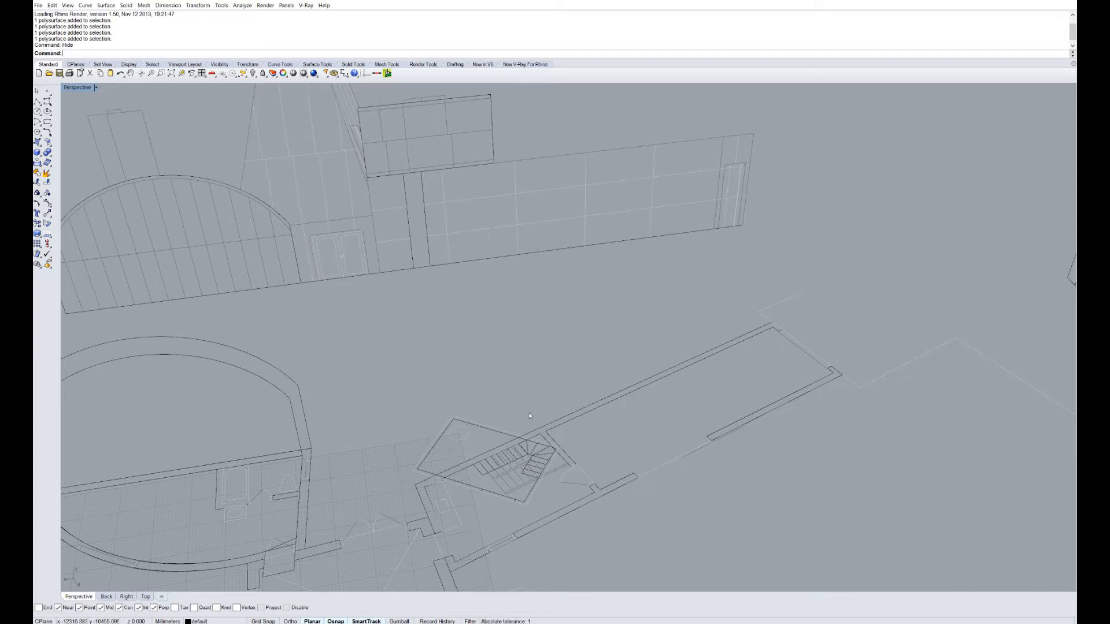
{"action": "scroll", "coordinate": [557, 451], "scroll_direction": "up", "scroll_amount": 6}
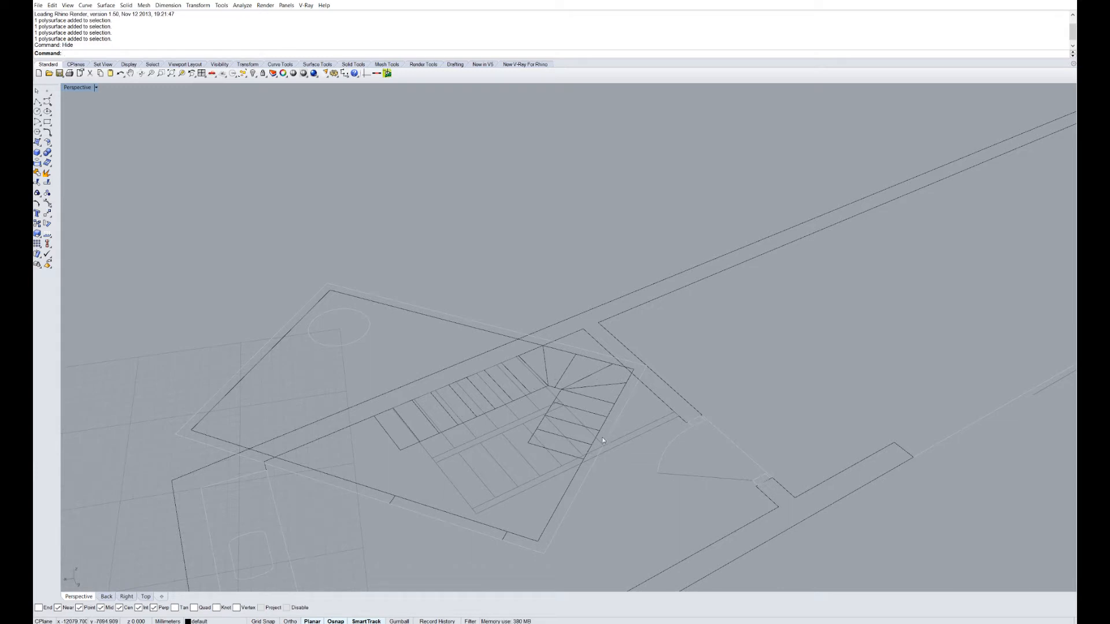
{"action": "scroll", "coordinate": [581, 464], "scroll_direction": "down", "scroll_amount": 8}
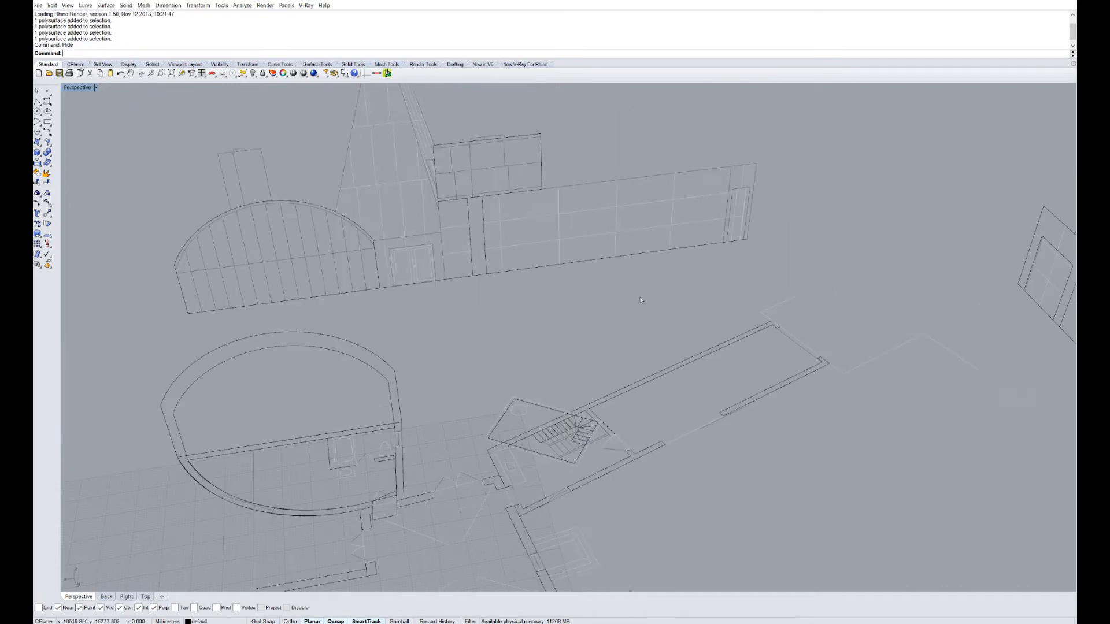
{"action": "scroll", "coordinate": [640, 299], "scroll_direction": "up", "scroll_amount": 3}
{"action": "type", "text": "Dis"}
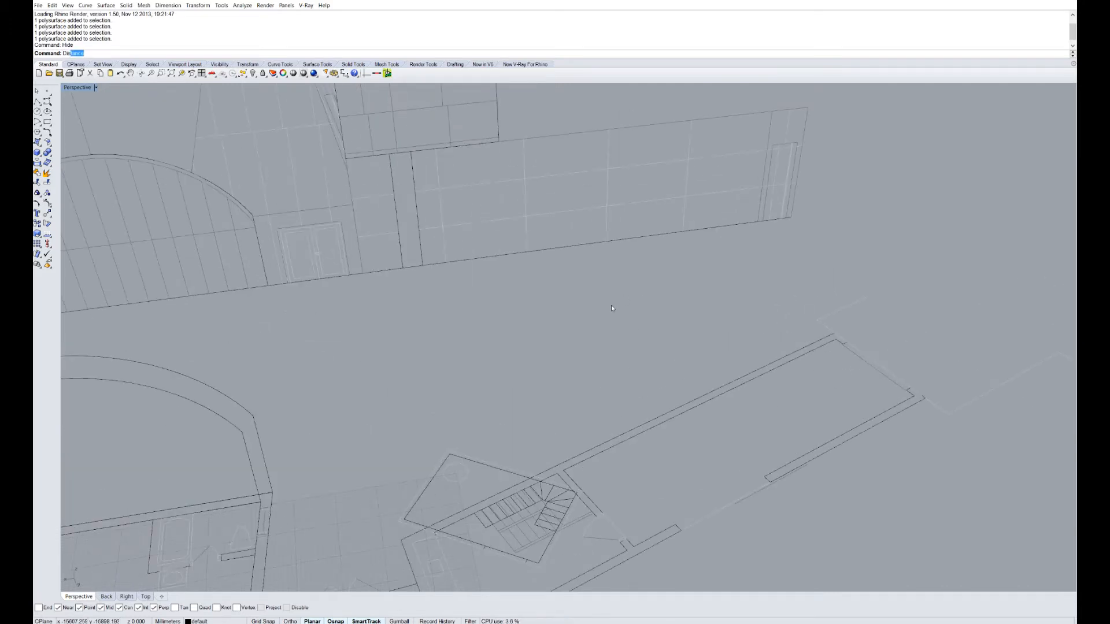
{"action": "type", "text": "ta"}
{"action": "key", "text": "Return"}
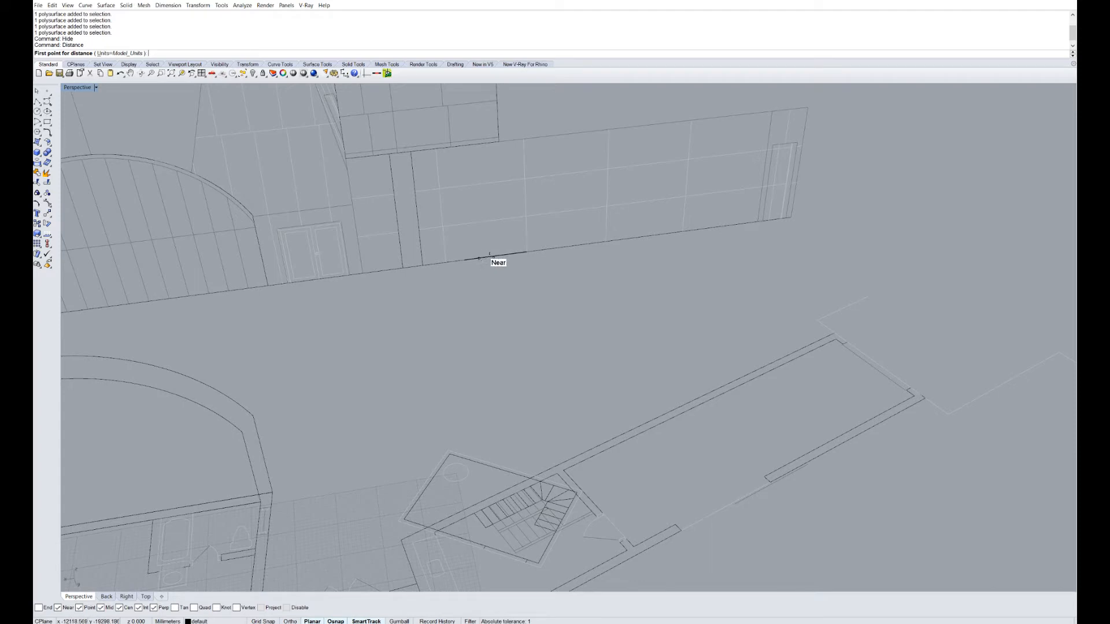
{"action": "left_click", "coordinate": [493, 255]}
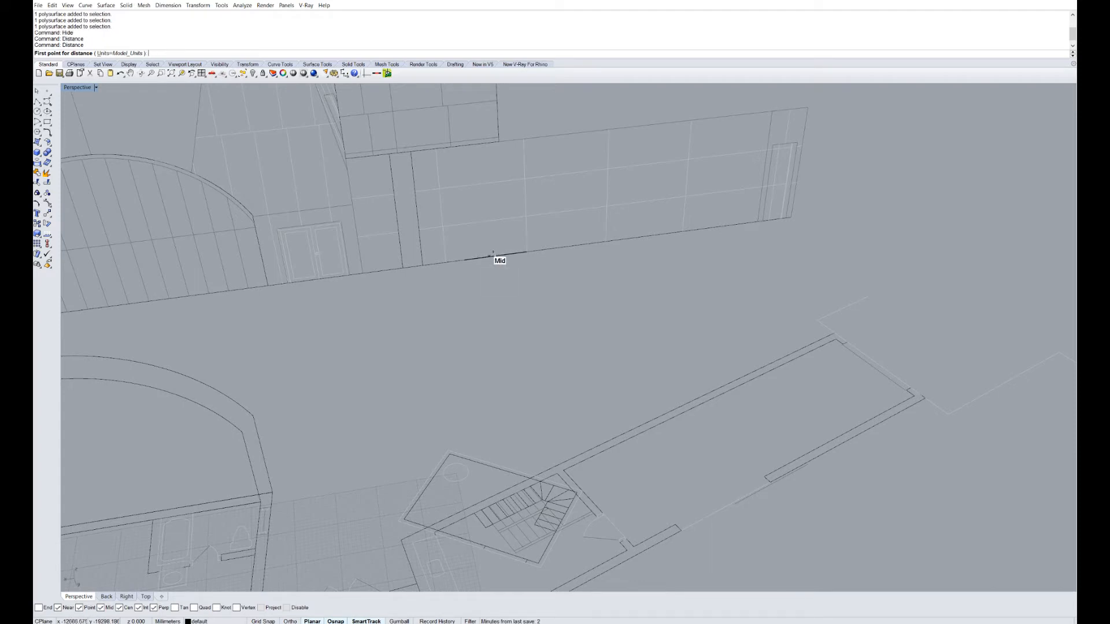
{"action": "left_click", "coordinate": [483, 138]}
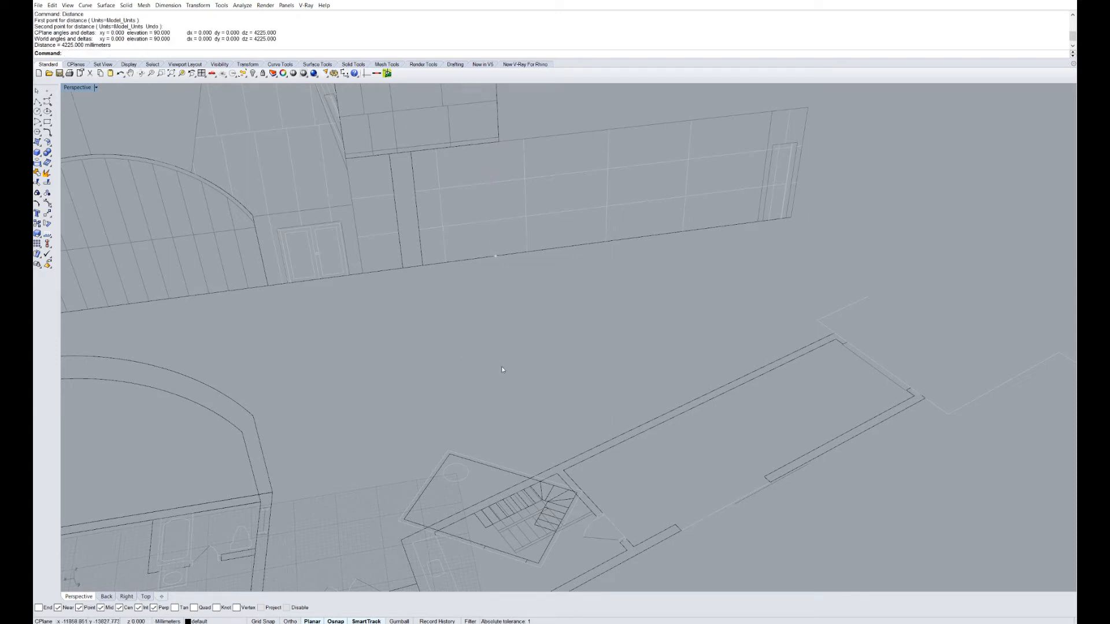
- Switch to Calculator and divide the 4225 mm height by 17 to get the riser height
{"action": "mouse_move", "coordinate": [670, 623]}
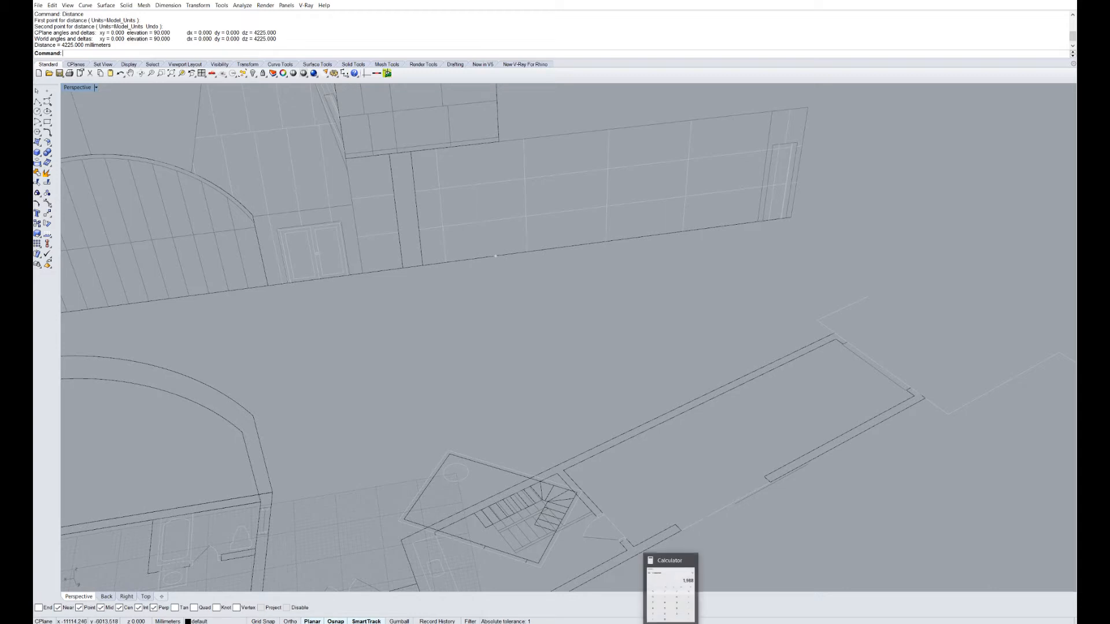
{"action": "left_click", "coordinate": [670, 587]}
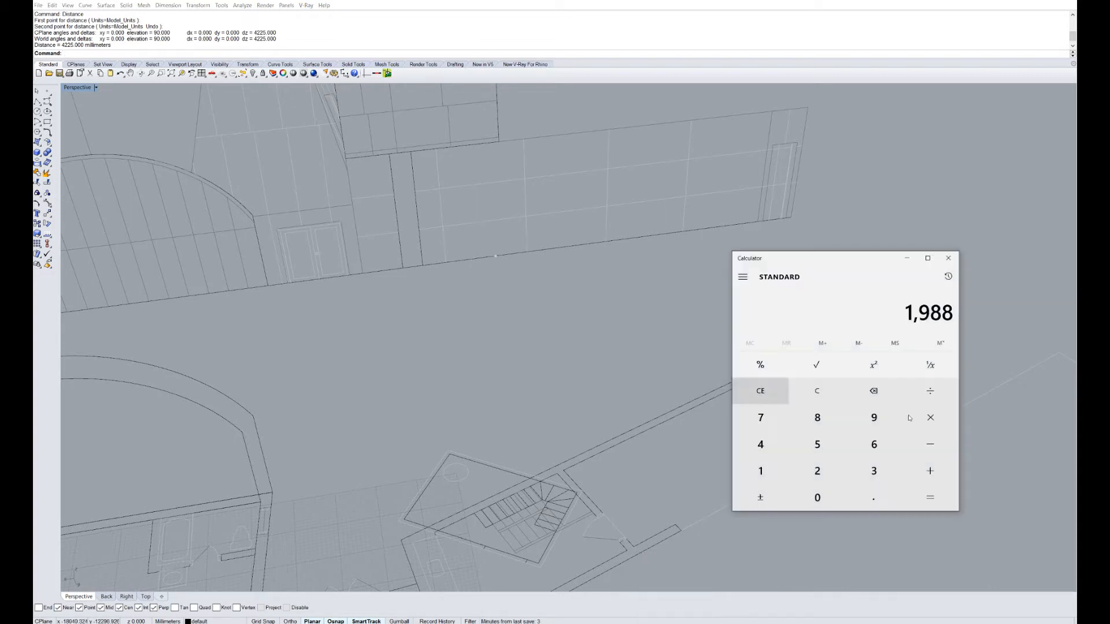
{"action": "left_click", "coordinate": [827, 391]}
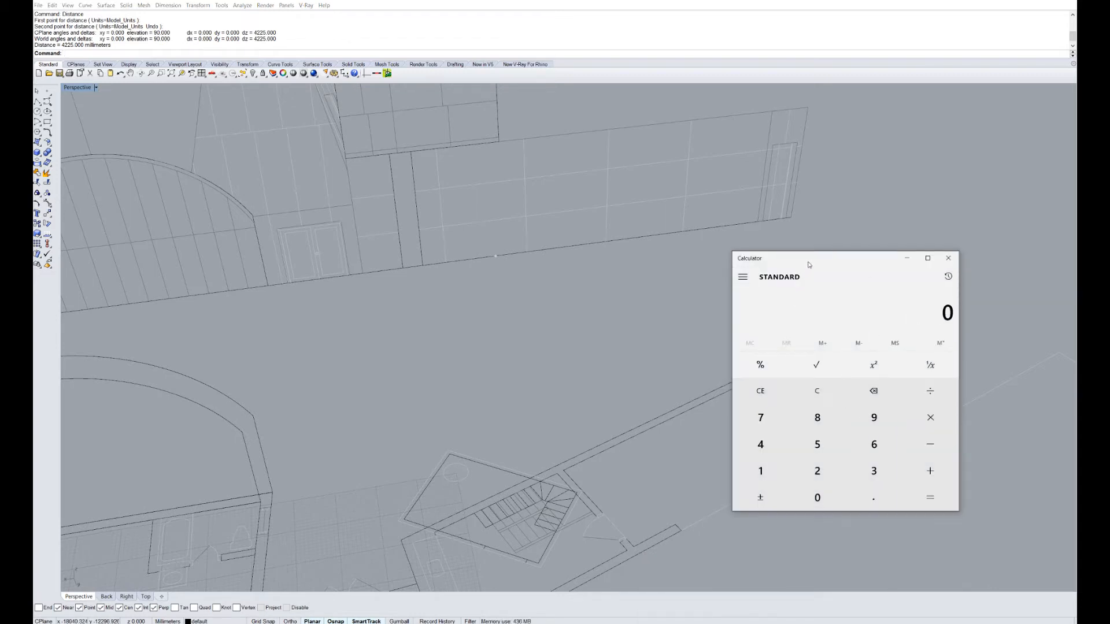
{"action": "left_click_drag", "start_coordinate": [808, 260], "coordinate": [844, 119]}
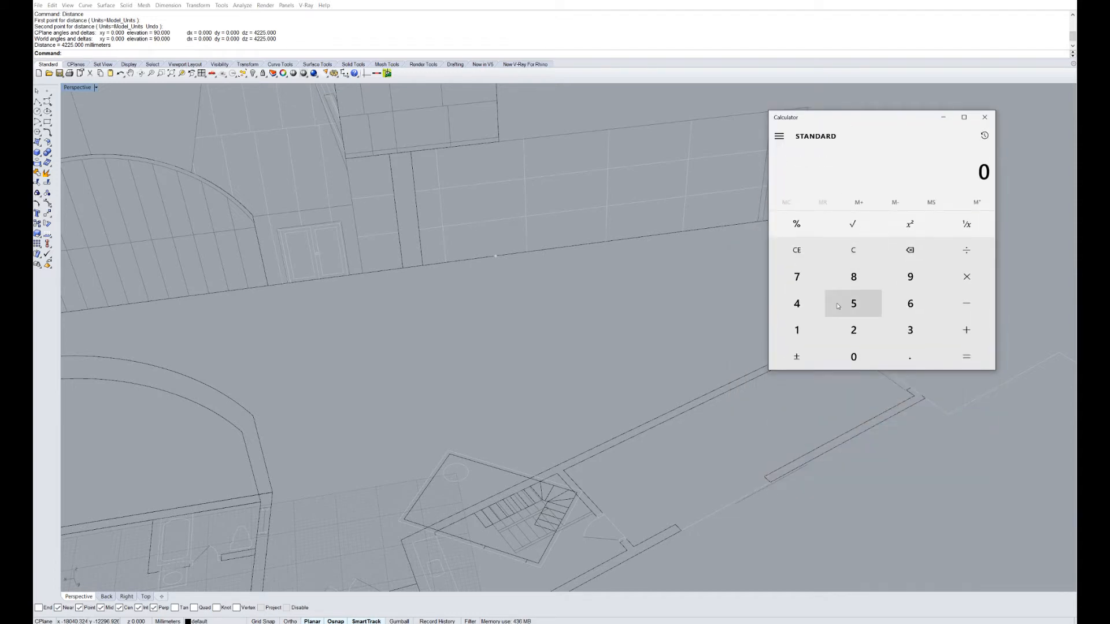
{"action": "left_click", "coordinate": [804, 305]}
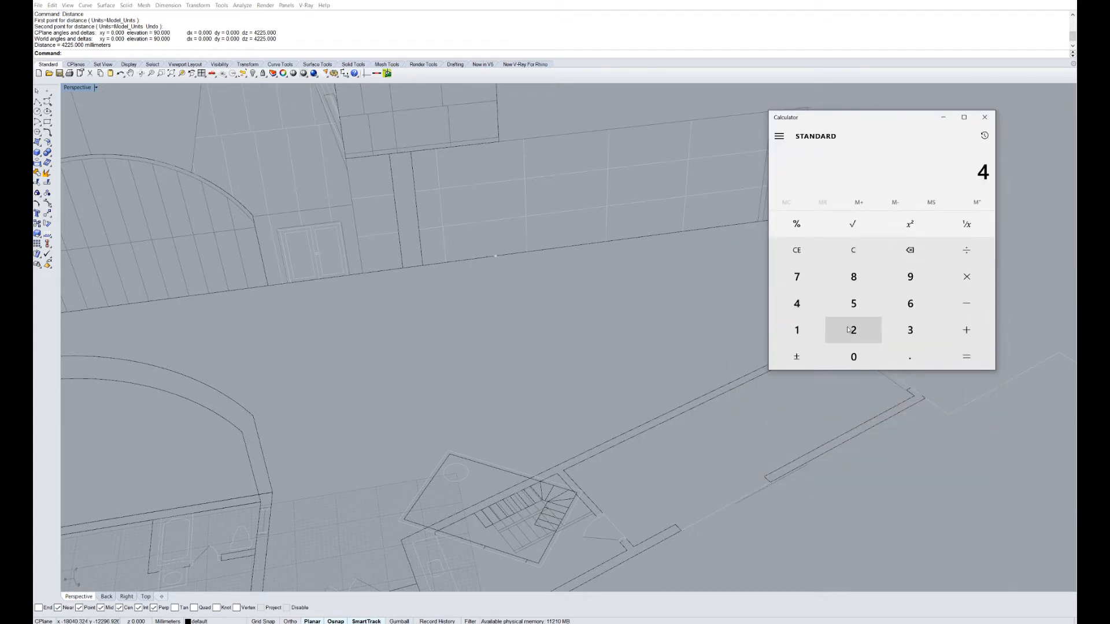
{"action": "double_click", "coordinate": [849, 330]}
{"action": "left_click", "coordinate": [854, 304]}
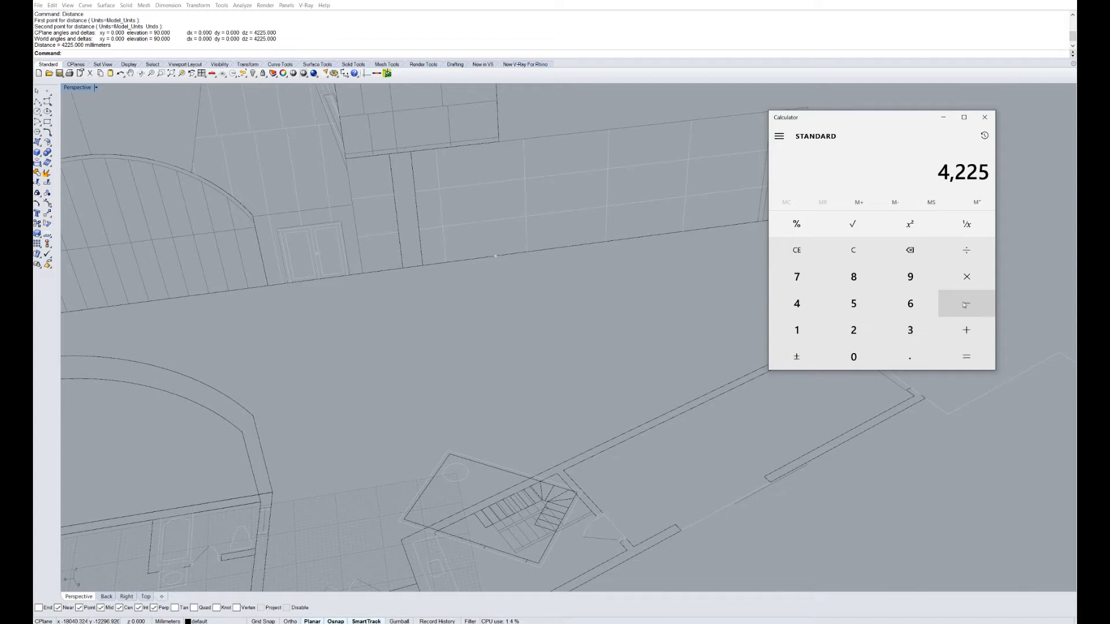
{"action": "left_click", "coordinate": [964, 247]}
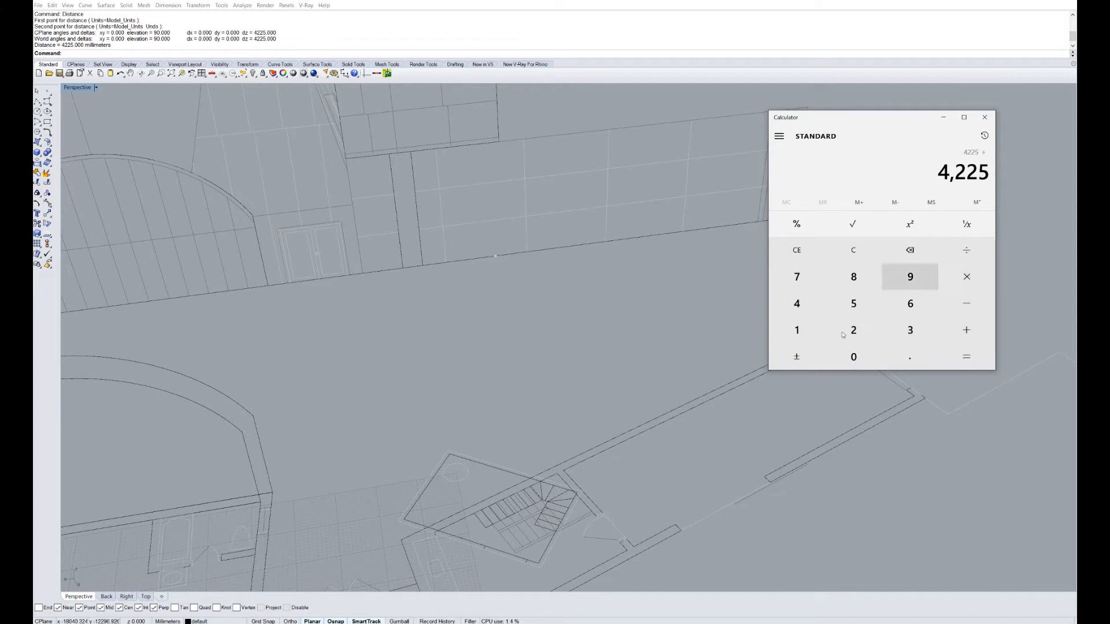
{"action": "left_click", "coordinate": [797, 331]}
{"action": "left_click", "coordinate": [797, 277]}
{"action": "left_click", "coordinate": [970, 355]}
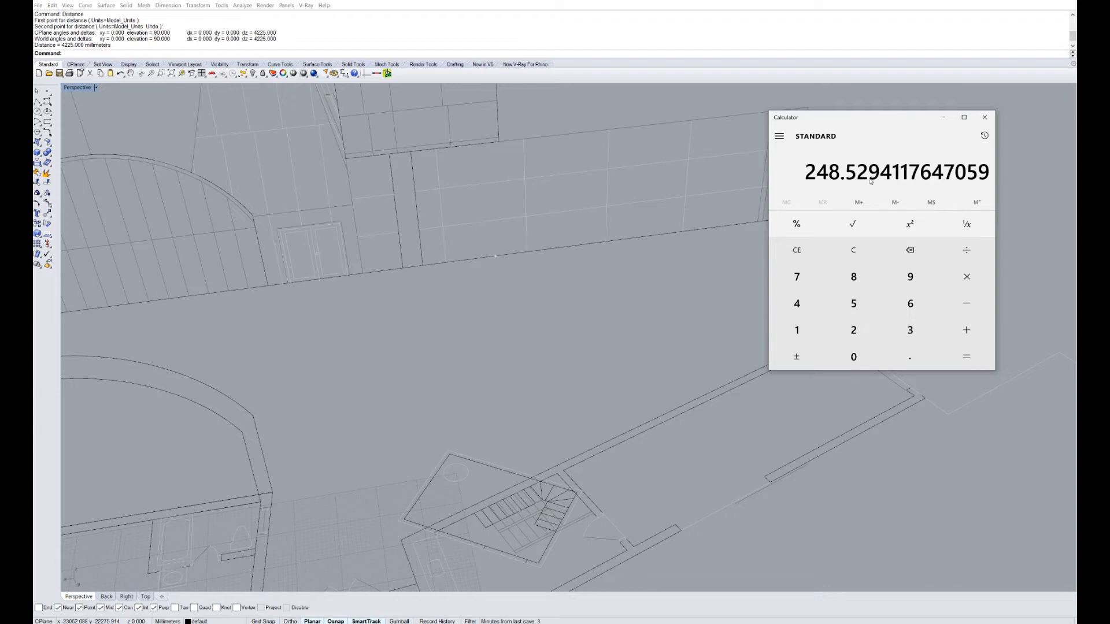
{"action": "left_click", "coordinate": [949, 124]}
- Draw a polyline from the wall-side corner of the lowest tread, 248.5 mm vertically and one tread depth along the flight
{"action": "scroll", "coordinate": [493, 467], "scroll_direction": "up", "scroll_amount": 10}
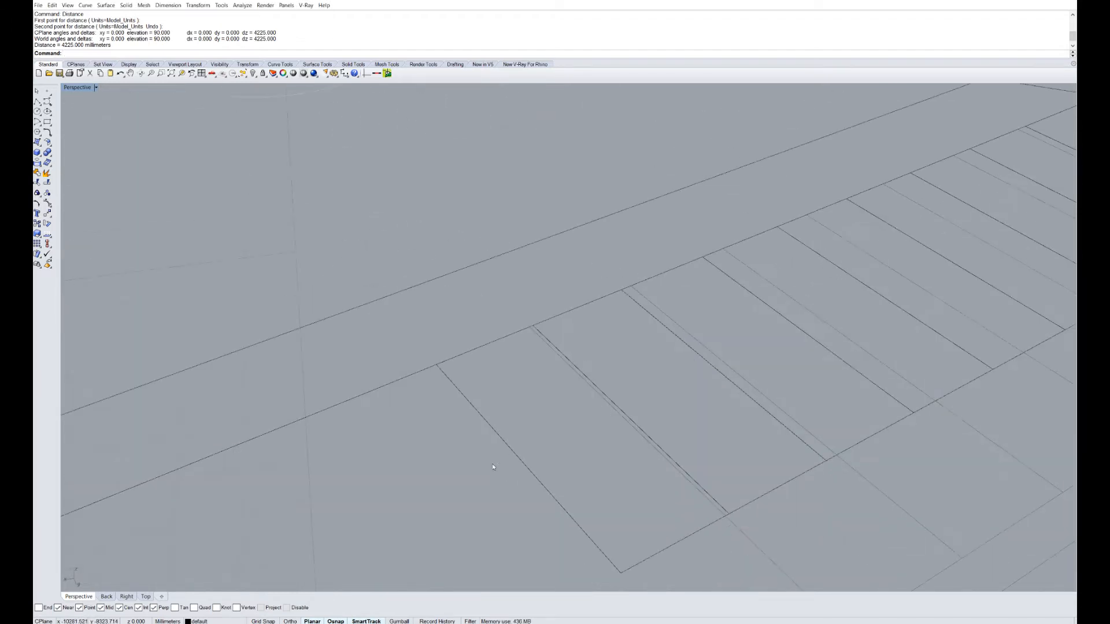
{"action": "left_click", "coordinate": [38, 101]}
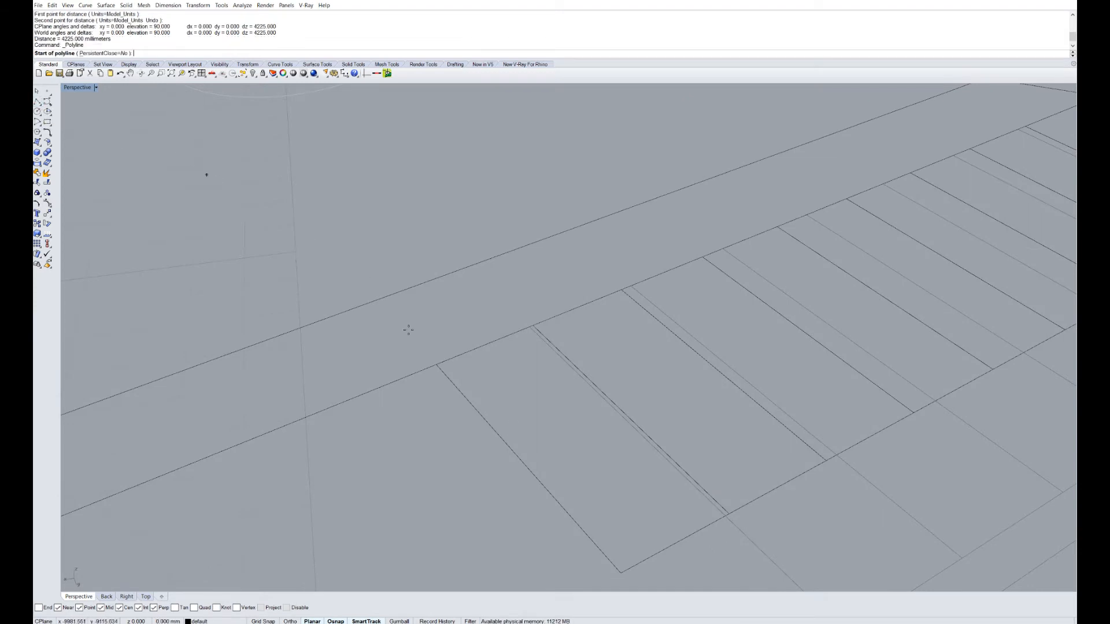
{"action": "left_click", "coordinate": [438, 366]}
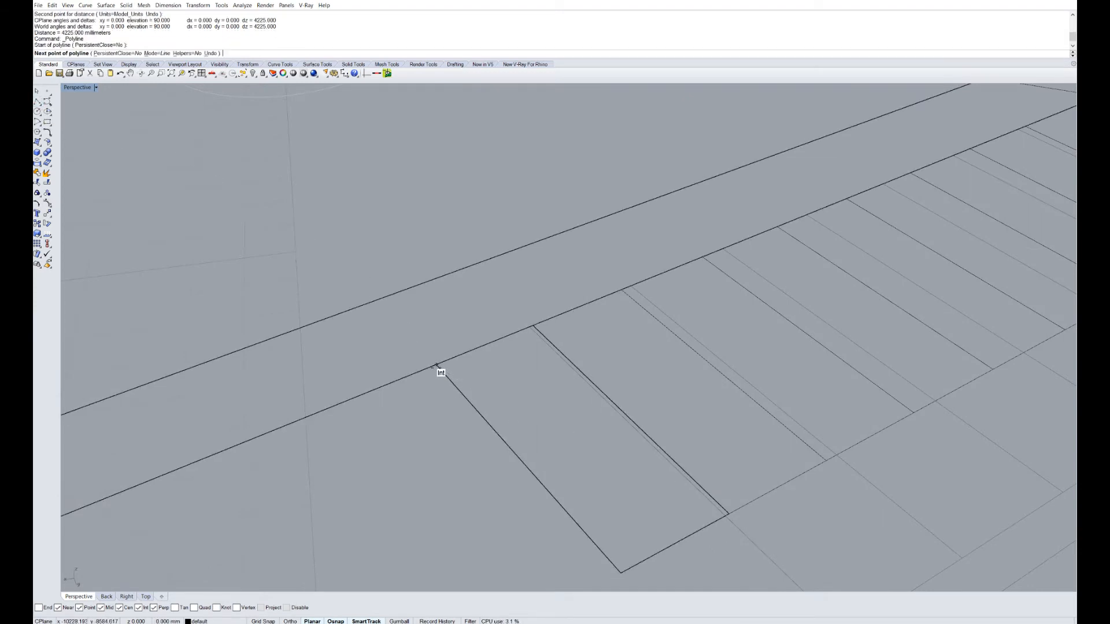
{"action": "left_click", "coordinate": [437, 365], "text": "ctrl"}
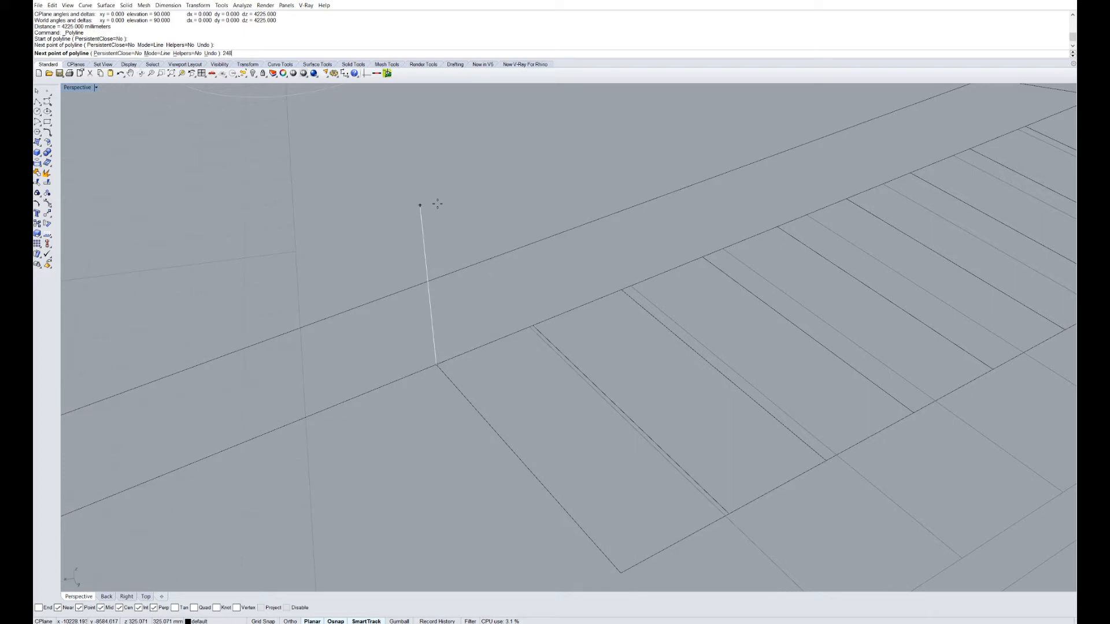
{"action": "type", "text": "248.5"}
{"action": "key", "text": "Return"}
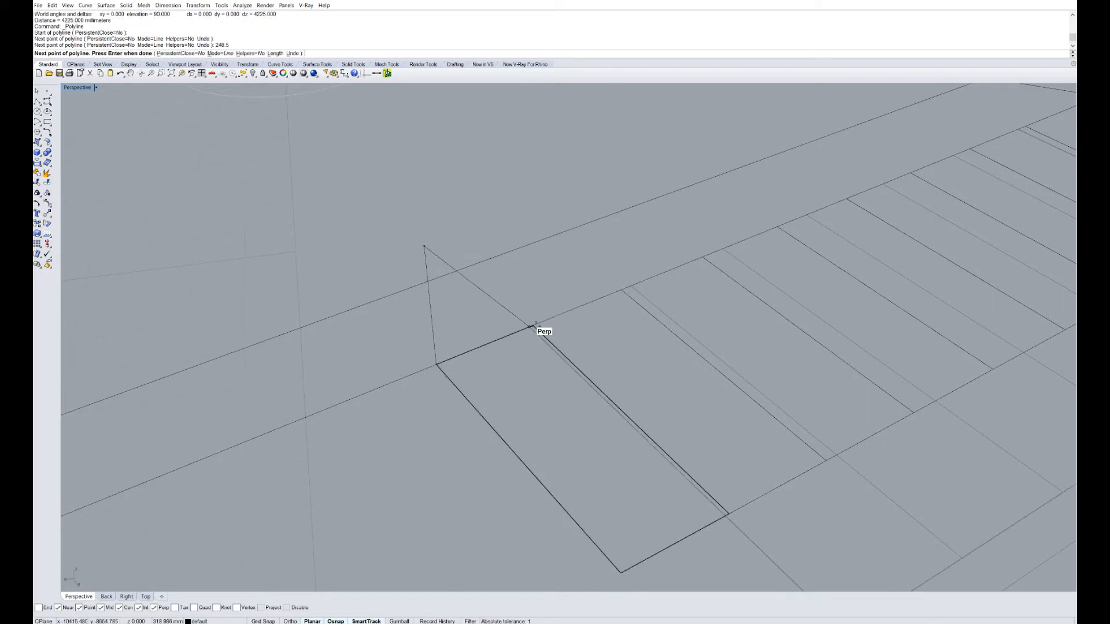
{"action": "left_click", "coordinate": [534, 325], "text": "ctrl"}
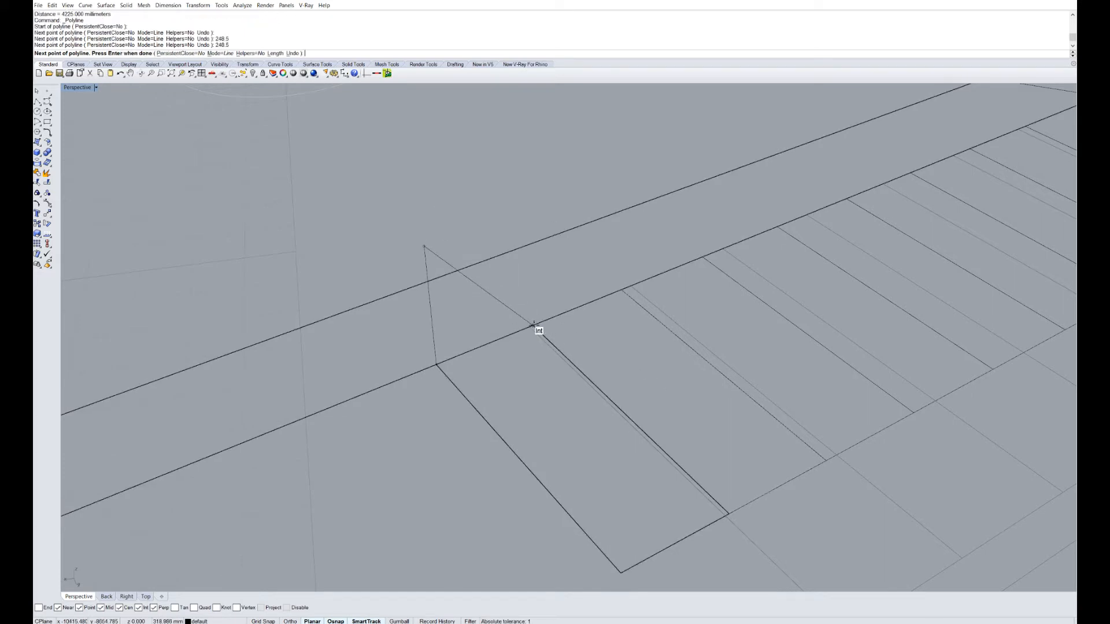
{"action": "left_click", "coordinate": [425, 250]}
{"action": "key", "text": "Return"}
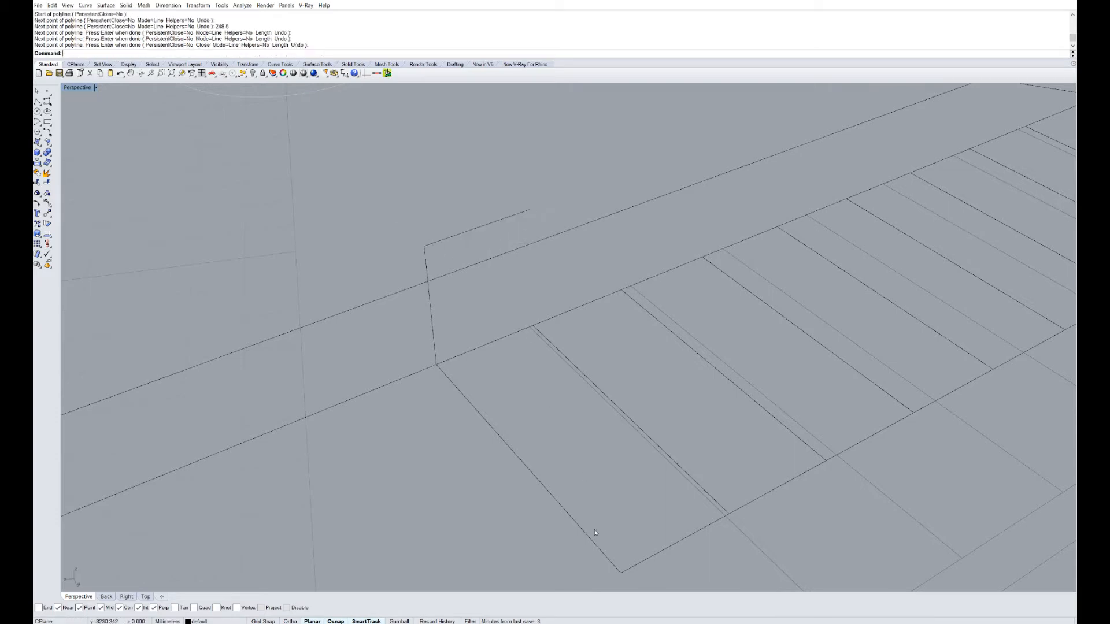
{"action": "left_click", "coordinate": [653, 623]}
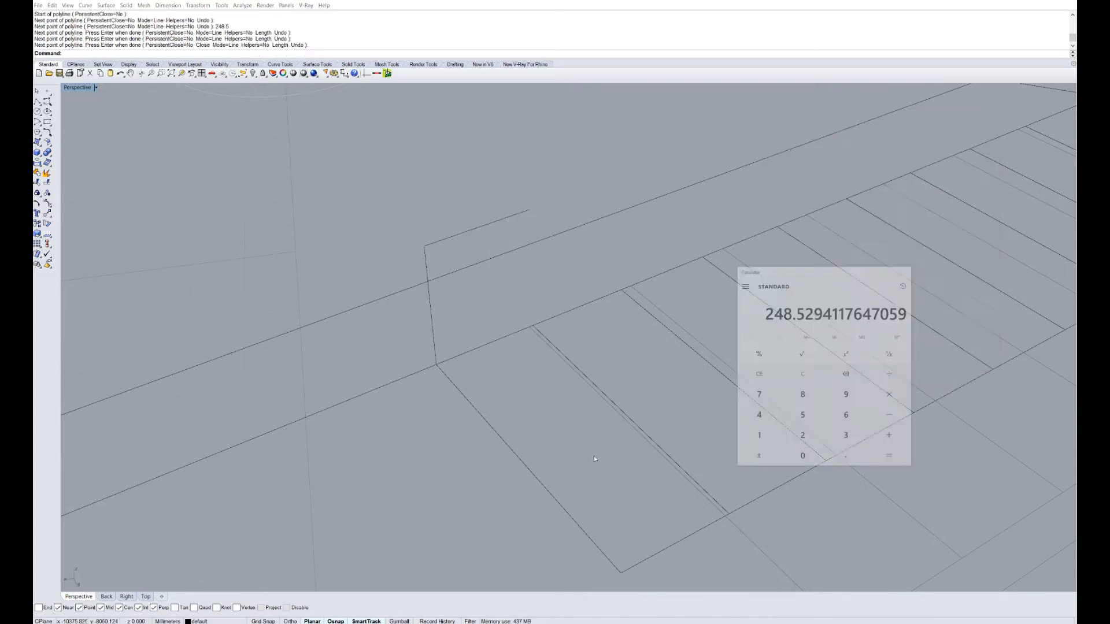
{"action": "scroll", "coordinate": [529, 397], "scroll_direction": "down", "scroll_amount": 12}
{"action": "mouse_move", "coordinate": [530, 399]}
{"action": "right_mouse_down"}
{"action": "mouse_move", "coordinate": [673, 379]}
{"action": "mouse_move", "coordinate": [546, 379]}
{"action": "mouse_move", "coordinate": [533, 367]}
{"action": "right_mouse_up"}
{"action": "scroll", "coordinate": [533, 367], "scroll_direction": "up", "scroll_amount": 5}
{"action": "right_click", "coordinate": [533, 367]}
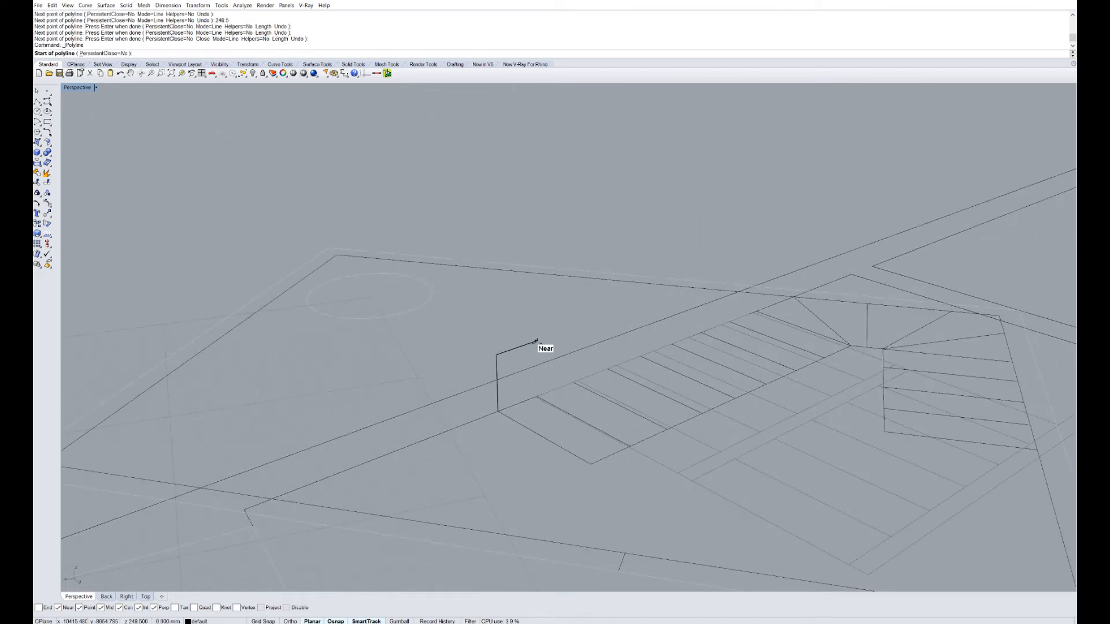
{"action": "left_click", "coordinate": [536, 342], "text": "ctrl"}
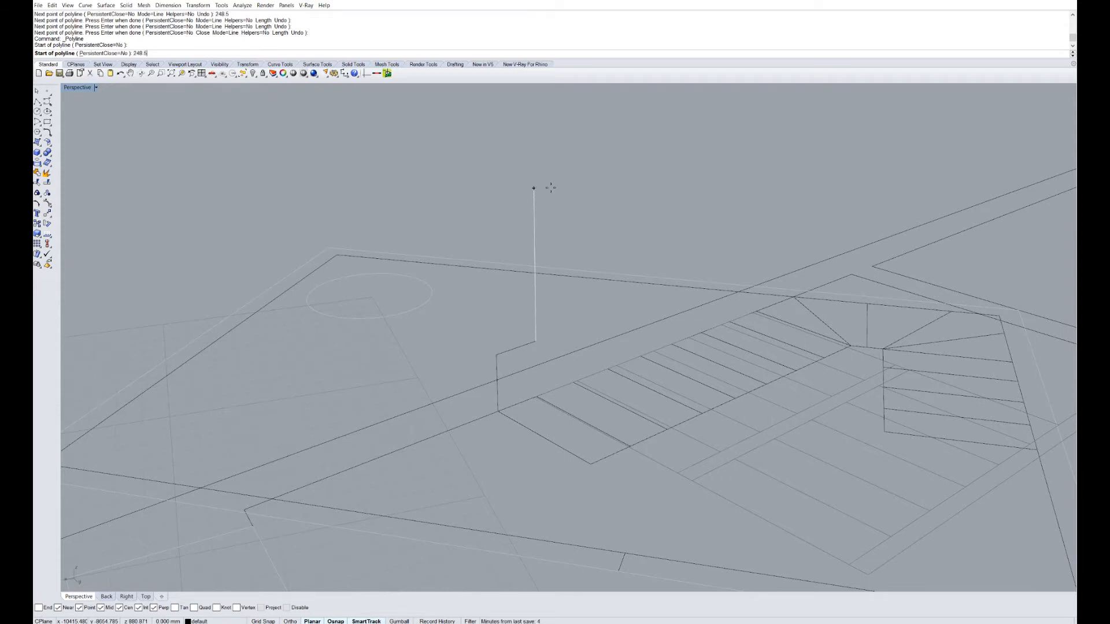
{"action": "type", "text": "248.5"}
{"action": "key", "text": "Return"}
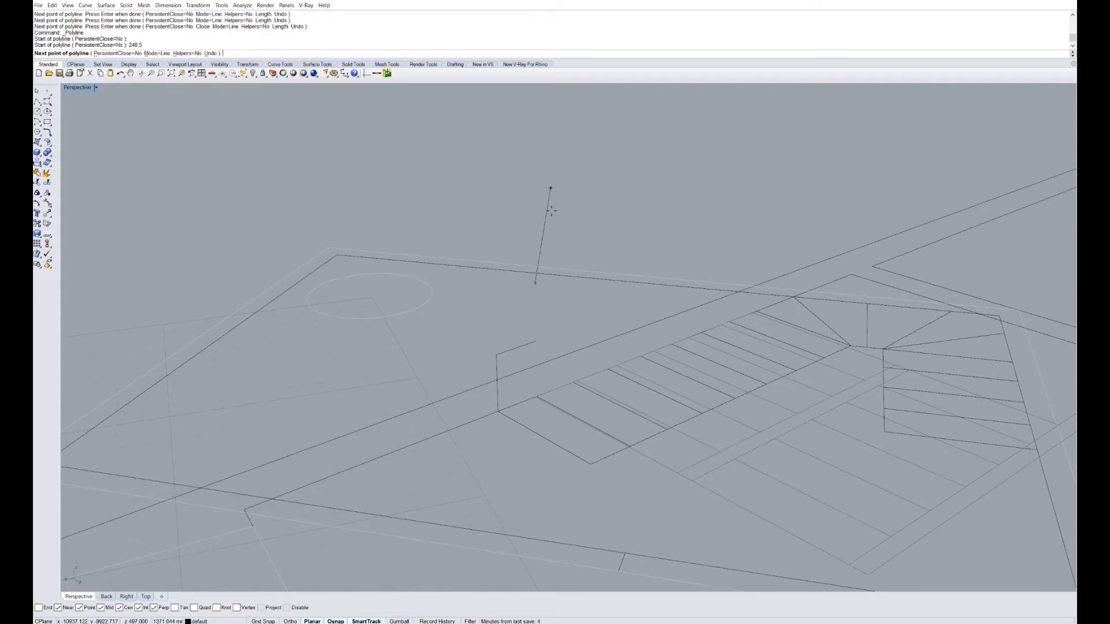
{"action": "key", "text": "Escape"}
{"action": "right_click", "coordinate": [546, 344]}
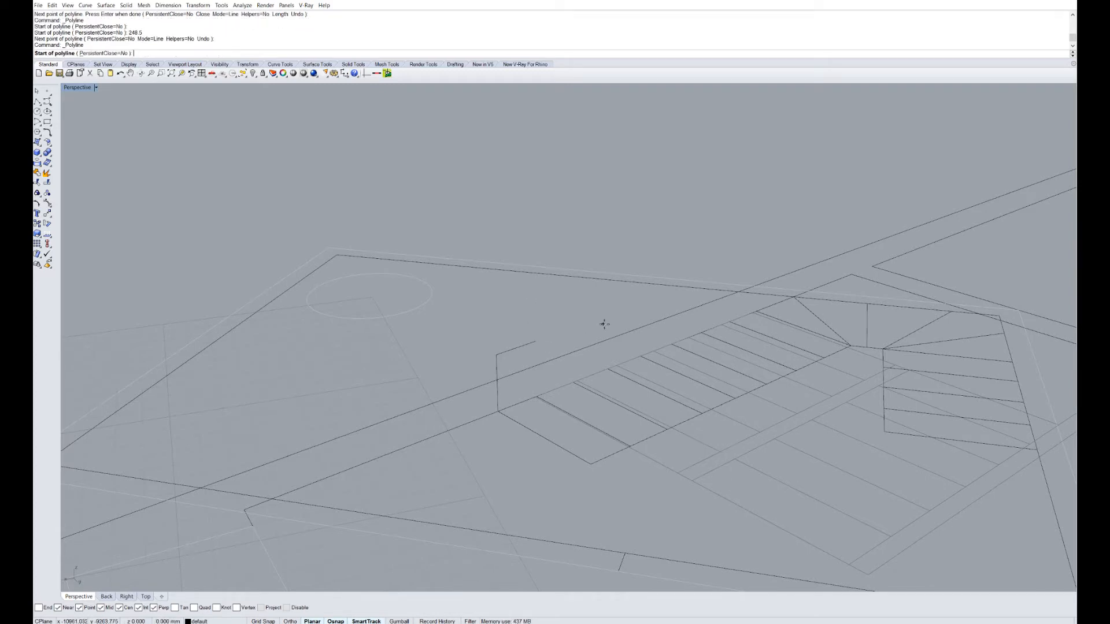
{"action": "scroll", "coordinate": [601, 322], "scroll_direction": "up", "scroll_amount": 2}
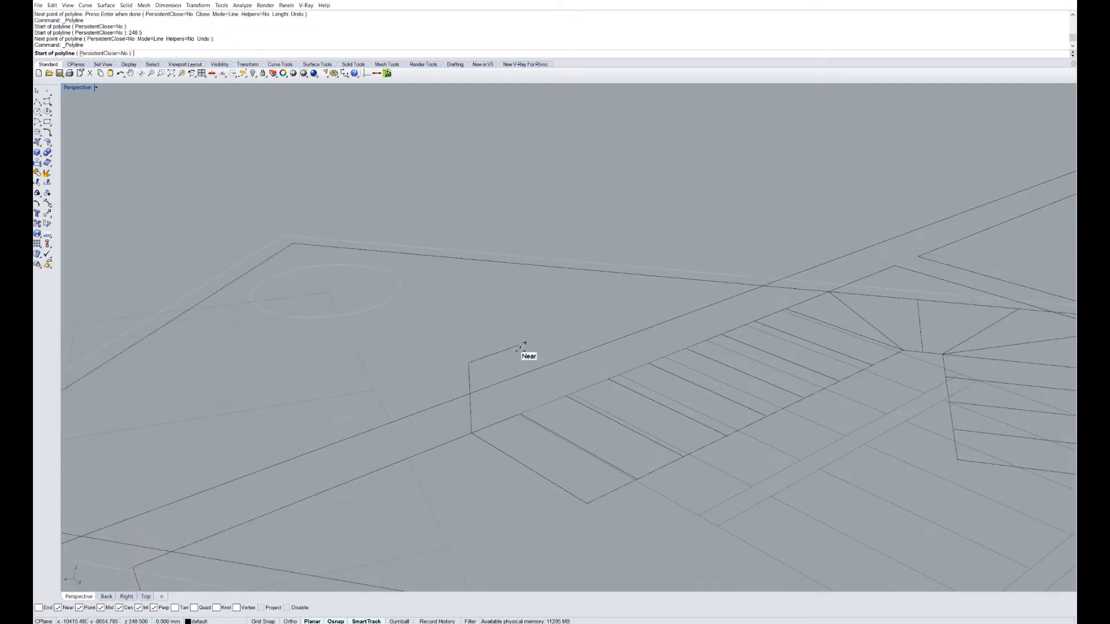
{"action": "left_click", "coordinate": [518, 346]}
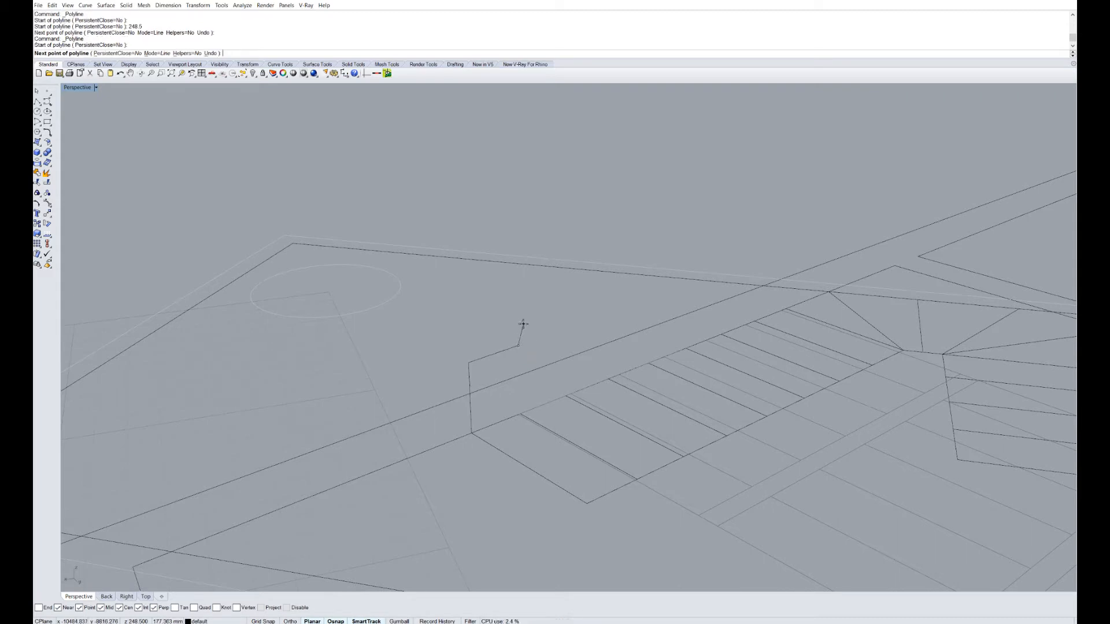
{"action": "key", "text": "Escape"}
- Draw a second step polyline from the first one's tread end, 248.5 mm vertically and one tread depth along the flight
{"action": "right_click", "coordinate": [520, 346]}
{"action": "left_click", "coordinate": [518, 347]}
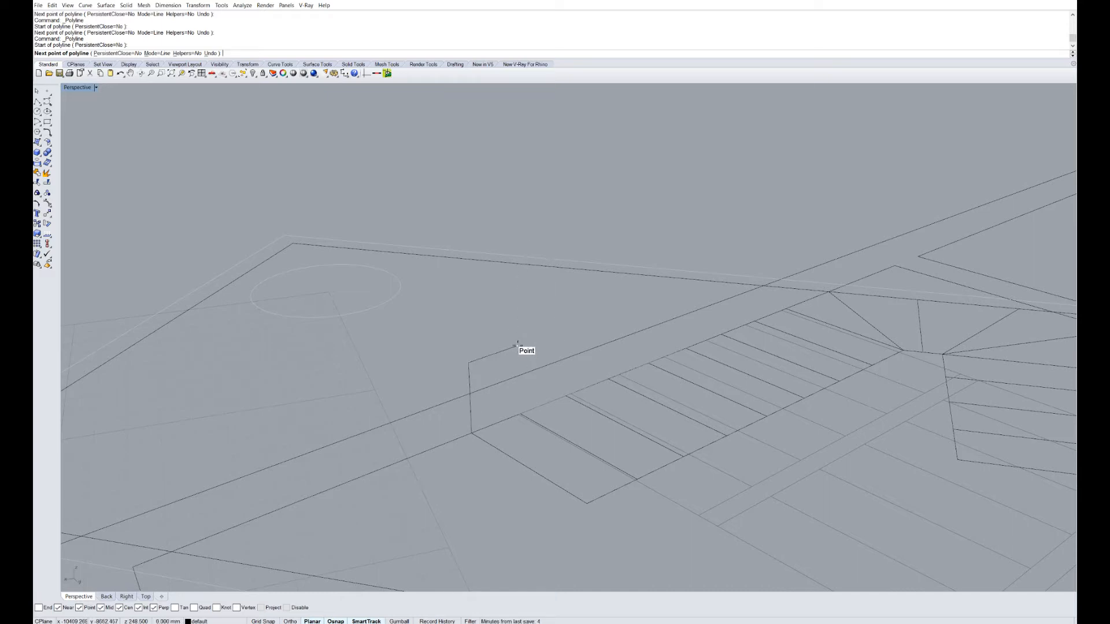
{"action": "left_click", "coordinate": [517, 347], "text": "ctrl"}
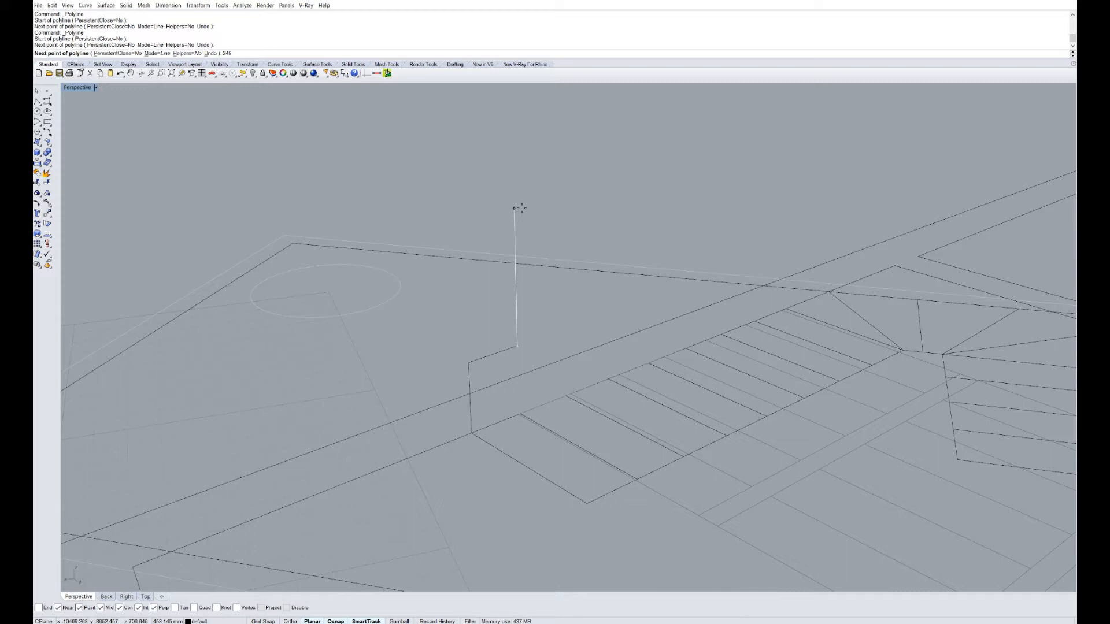
{"action": "type", "text": "248.5"}
{"action": "key", "text": "Return"}
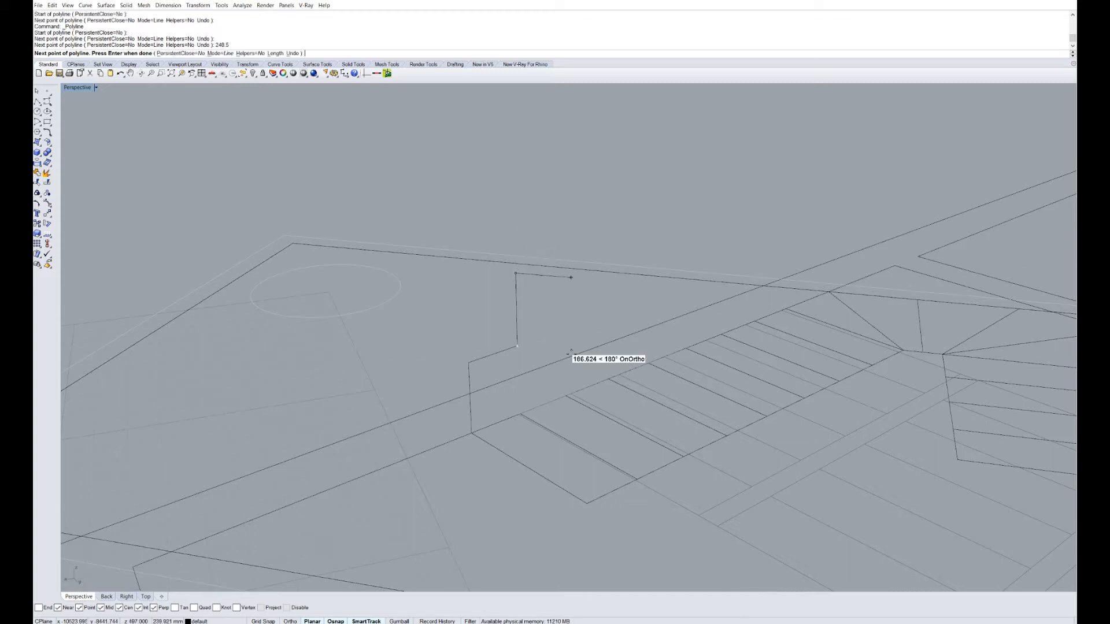
{"action": "left_click", "coordinate": [566, 395], "text": "ctrl"}
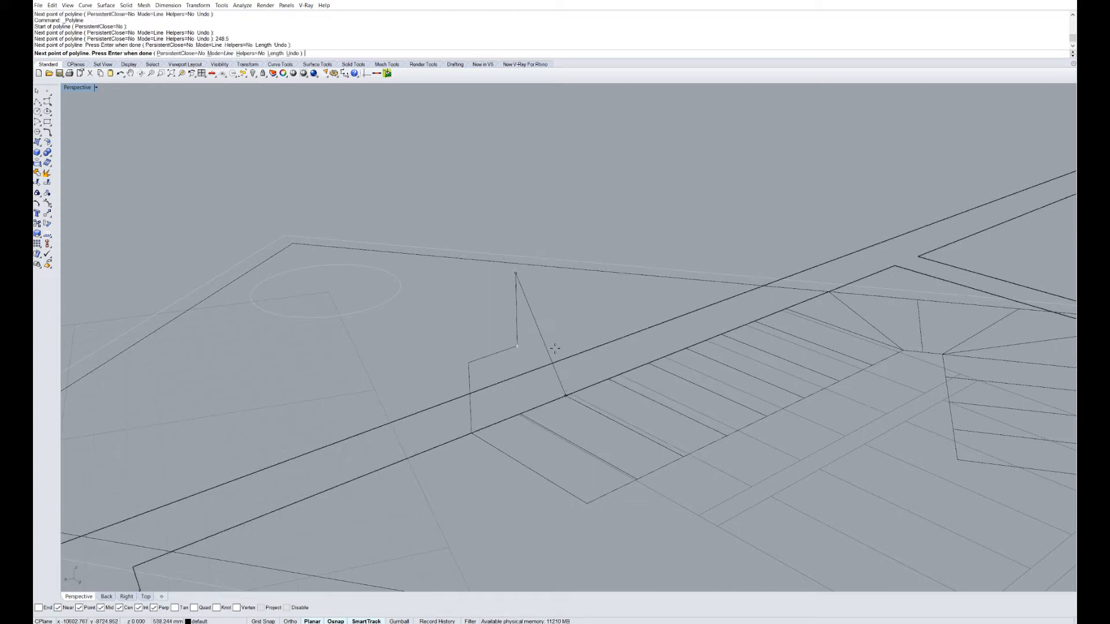
{"action": "left_click", "coordinate": [524, 278]}
{"action": "key", "text": "Return"}
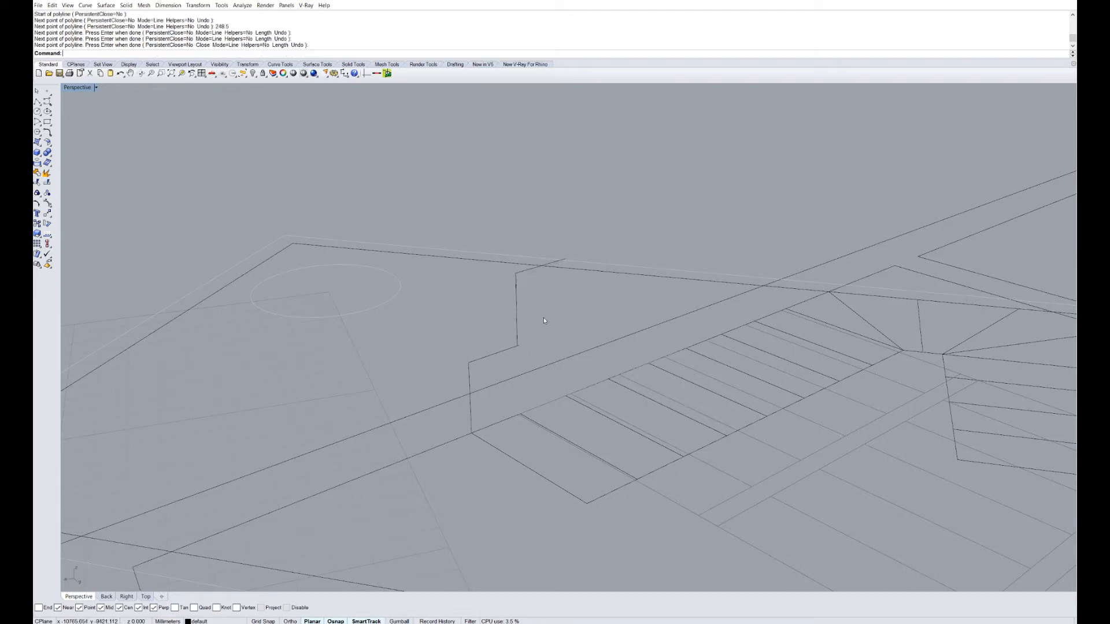
- Delete both step polylines, the second one and the original at the lowest tread
{"action": "scroll", "coordinate": [546, 319], "scroll_direction": "down", "scroll_amount": 4}
{"action": "mouse_move", "coordinate": [546, 320]}
{"action": "right_mouse_down"}
{"action": "mouse_move", "coordinate": [511, 312]}
{"action": "mouse_move", "coordinate": [513, 335]}
{"action": "mouse_move", "coordinate": [526, 324]}
{"action": "right_mouse_up"}
{"action": "left_click", "coordinate": [526, 324]}
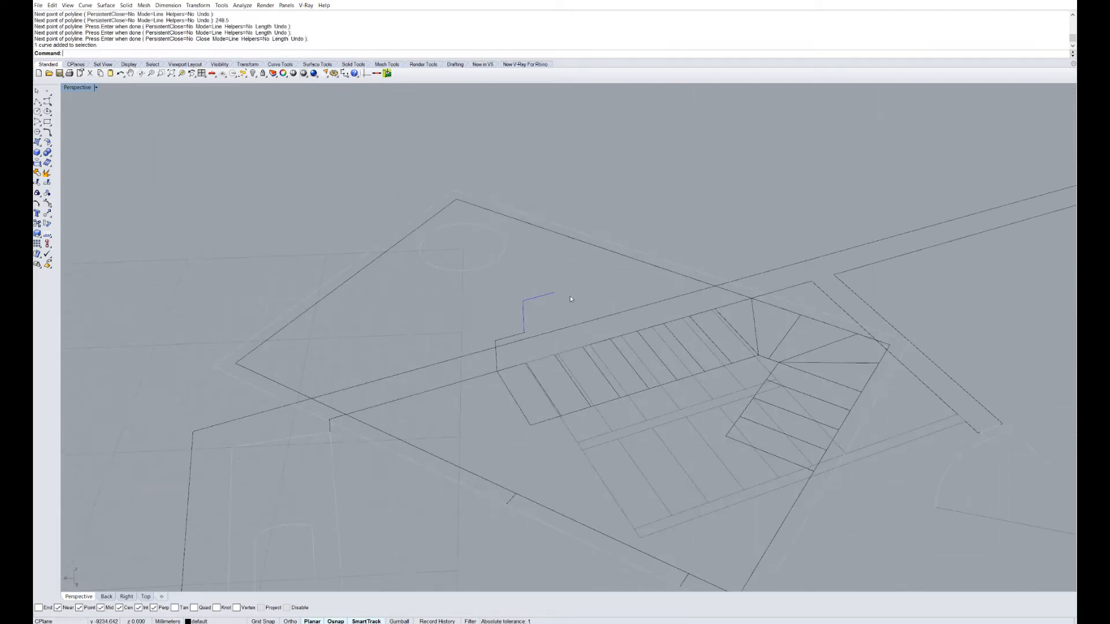
{"action": "scroll", "coordinate": [560, 307], "scroll_direction": "up", "scroll_amount": 3}
{"action": "key", "text": "Delete"}
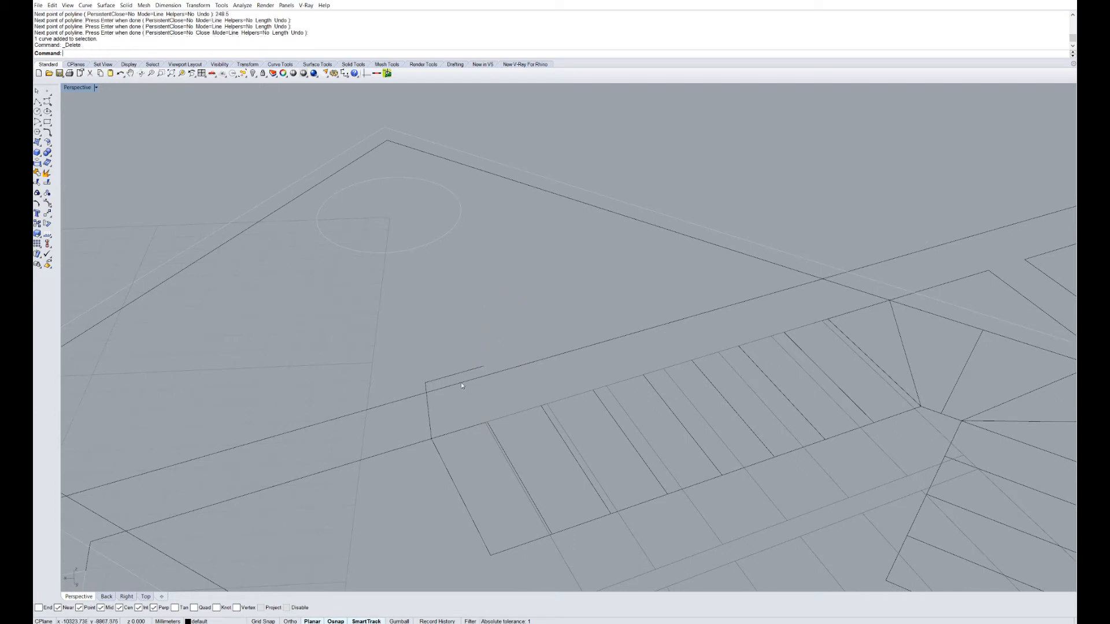
{"action": "left_click", "coordinate": [459, 380]}
{"action": "key", "text": "Delete"}
- Redraw the step polyline from the lowest tread's wall-side corner, rising 248.5 mm and running one tread depth along the flight
{"action": "scroll", "coordinate": [398, 472], "scroll_direction": "up", "scroll_amount": 3}
{"action": "key", "text": "Return"}
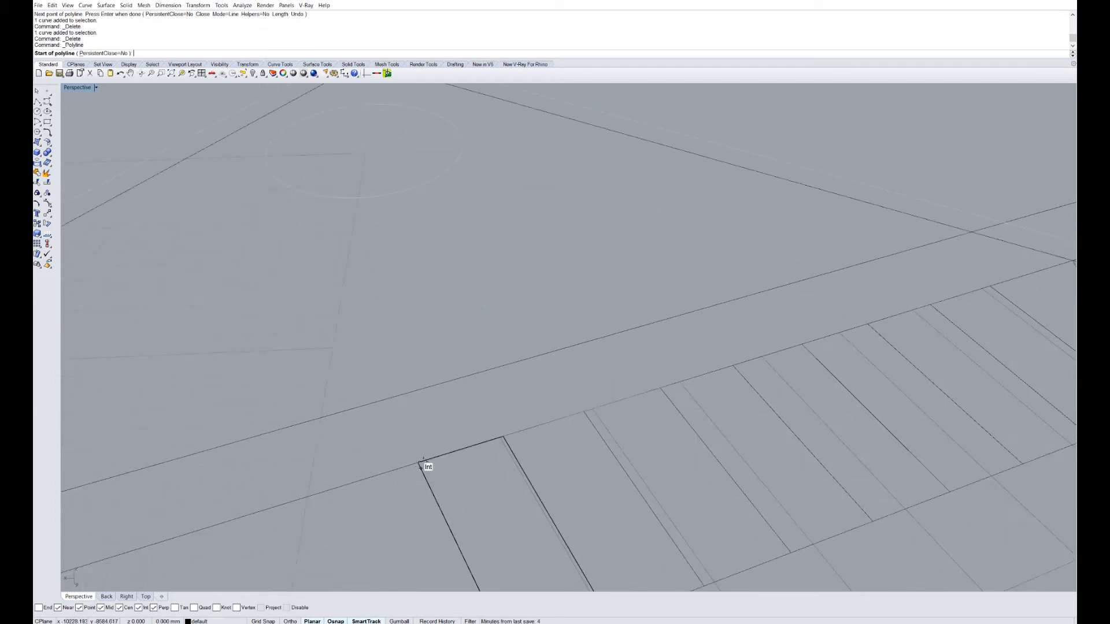
{"action": "left_click", "coordinate": [420, 461]}
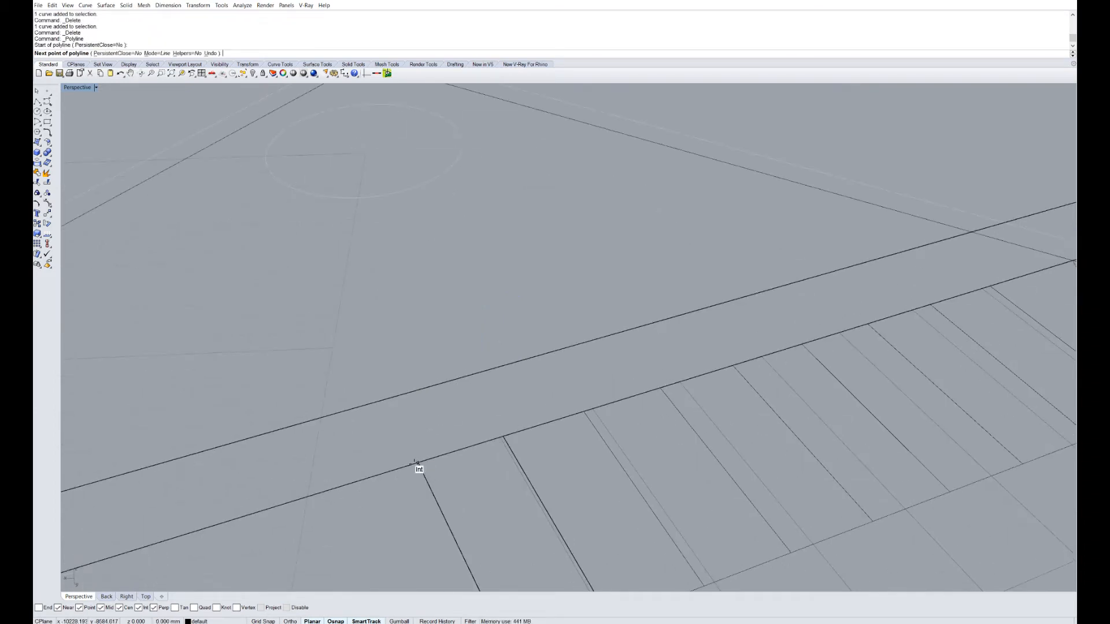
{"action": "left_click", "coordinate": [418, 463]}
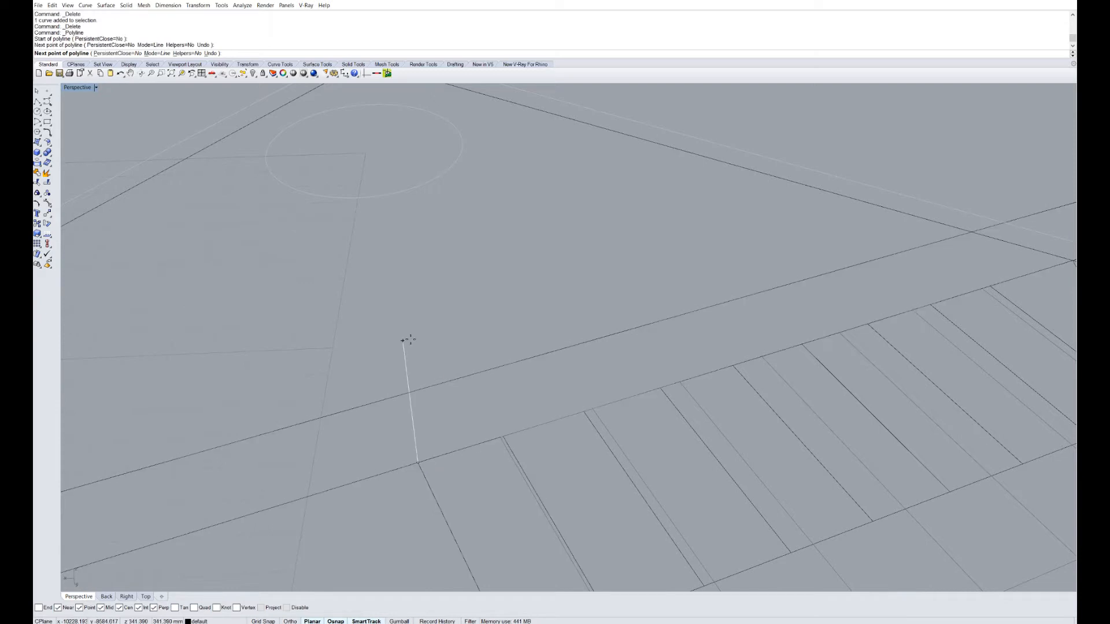
{"action": "type", "text": "248.5"}
{"action": "key", "text": "Return"}
{"action": "left_click", "coordinate": [409, 340]}
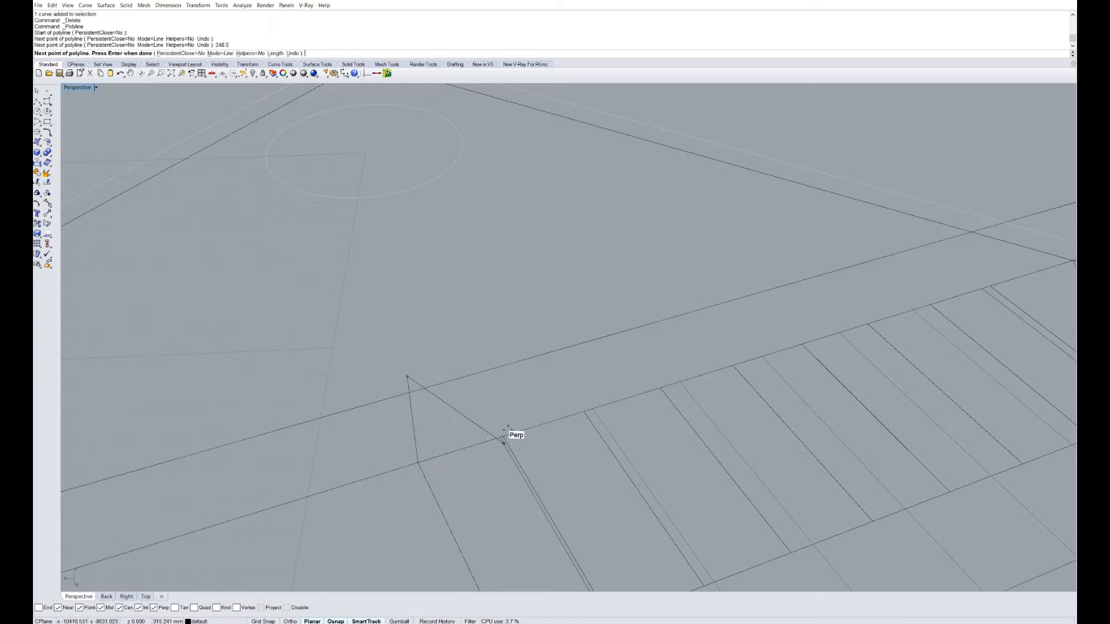
{"action": "left_click", "coordinate": [512, 438]}
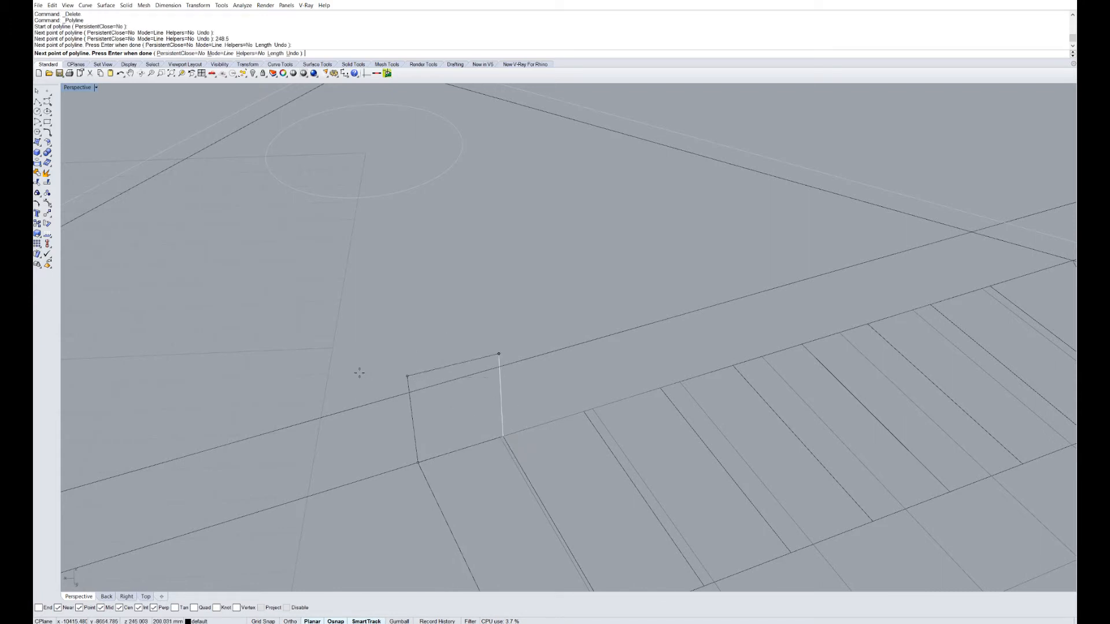
{"action": "left_click", "coordinate": [414, 381]}
{"action": "key", "text": "Return"}
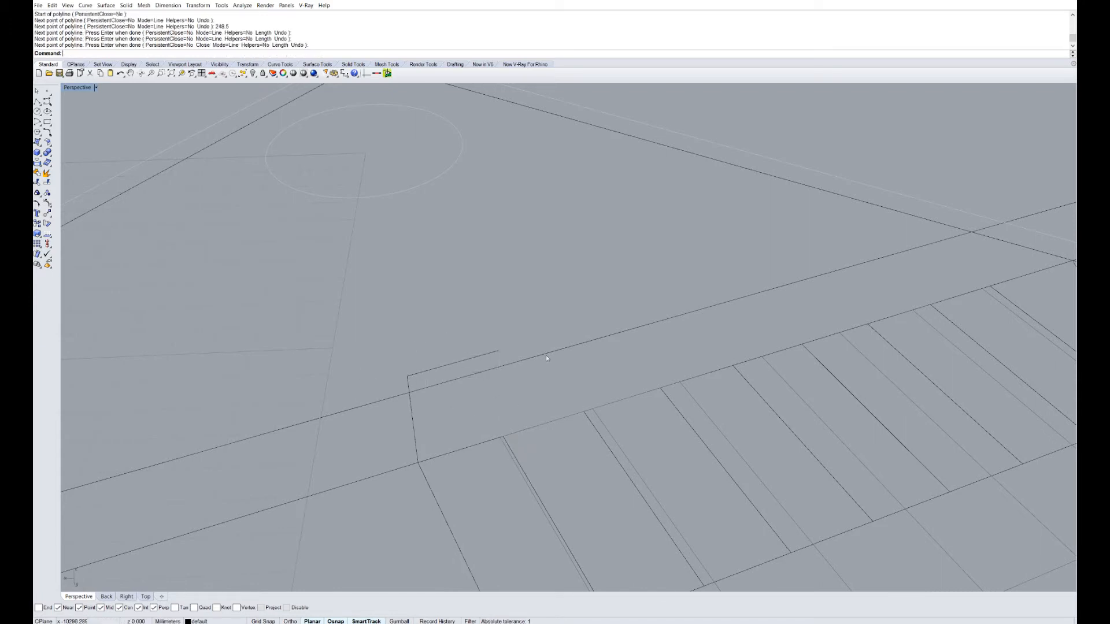
- Array the step polyline linearly with 8 items, spaced from its base corner to its tread end
{"action": "left_click", "coordinate": [469, 360]}
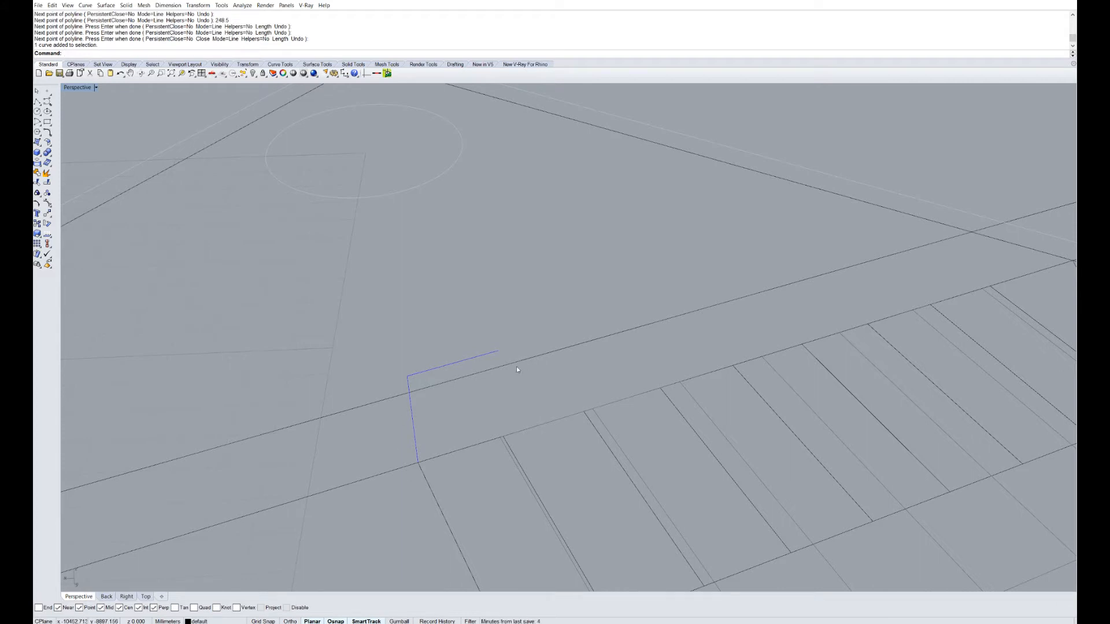
{"action": "scroll", "coordinate": [514, 367], "scroll_direction": "down", "scroll_amount": 4}
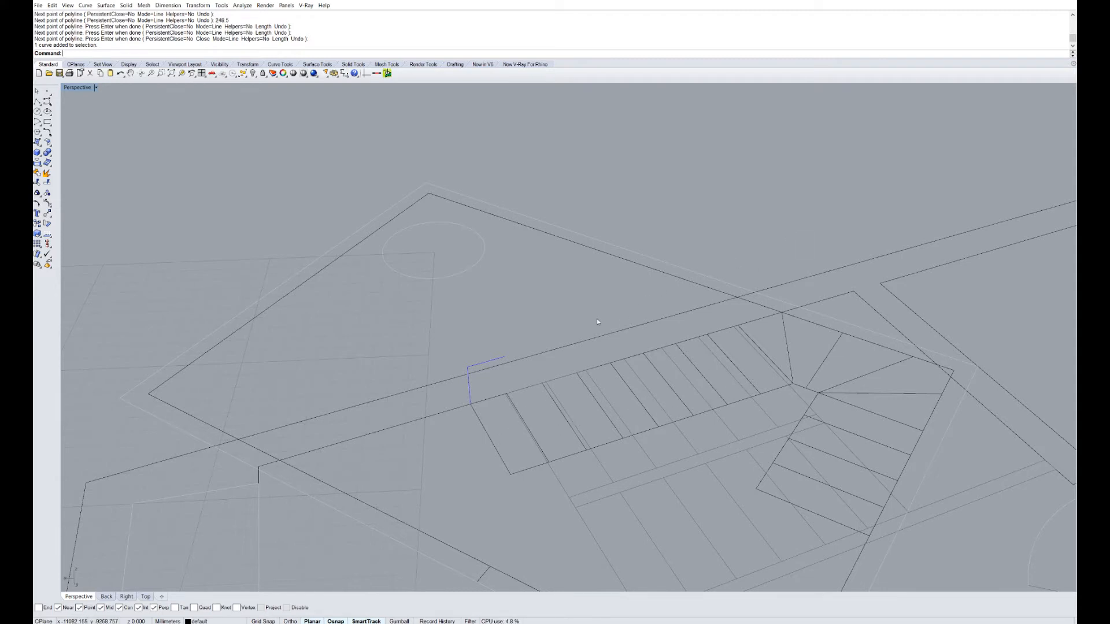
{"action": "scroll", "coordinate": [598, 321], "scroll_direction": "up", "scroll_amount": 3}
{"action": "type", "text": "Ar"}
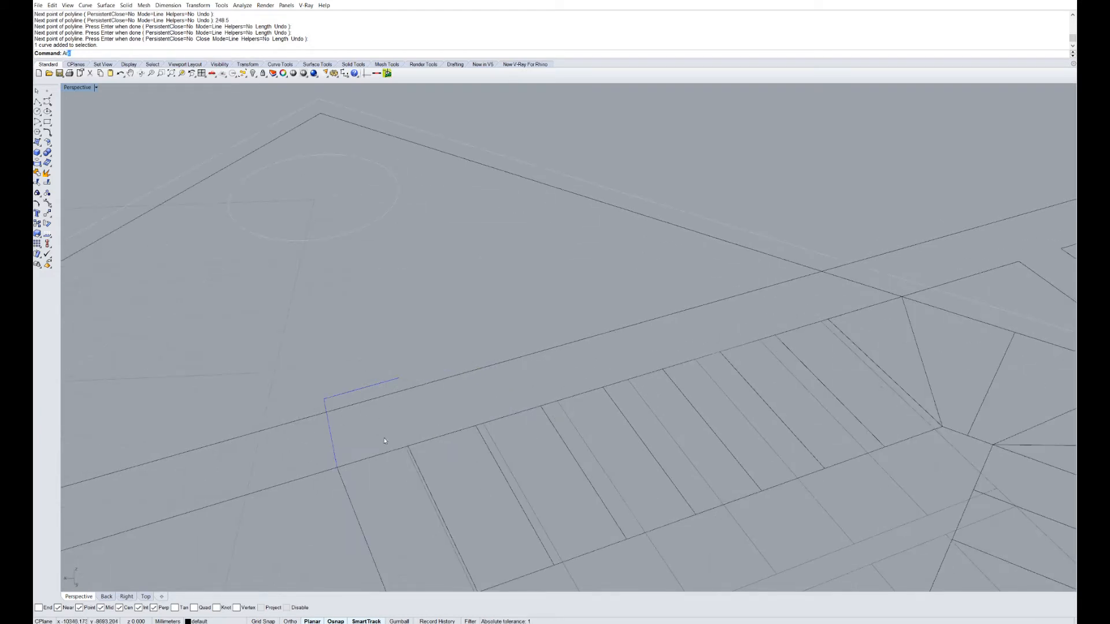
{"action": "key", "text": "Down"}
{"action": "key", "text": "Down"}
{"action": "key", "text": "Down"}
{"action": "key", "text": "Down"}
{"action": "key", "text": "Down"}
{"action": "key", "text": "Down"}
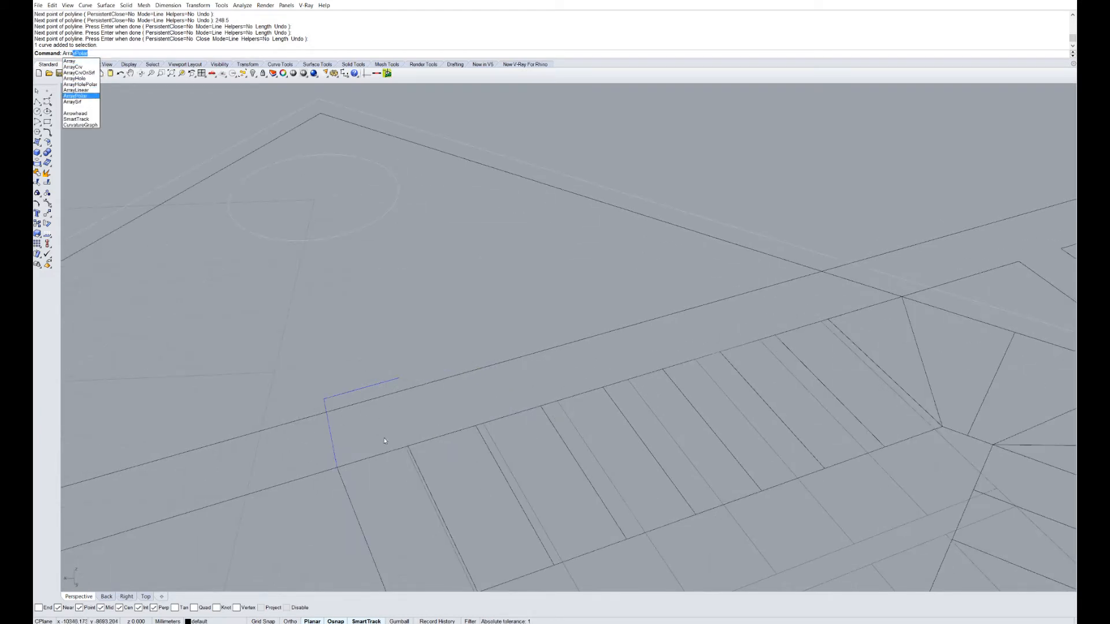
{"action": "key", "text": "Up"}
{"action": "key", "text": "Return"}
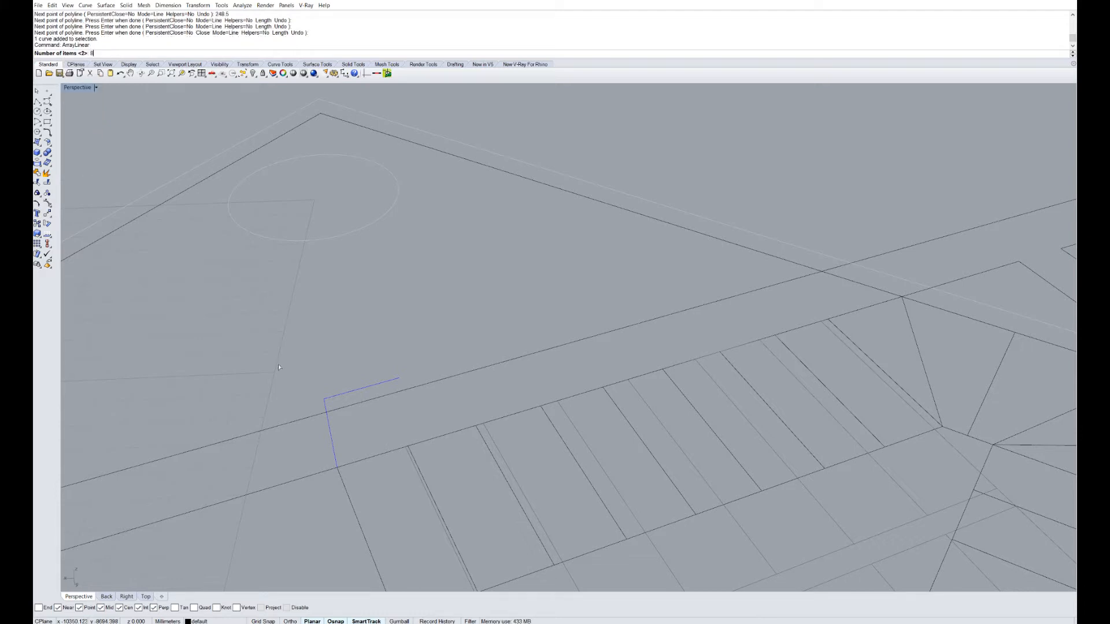
{"action": "key", "text": "Return"}
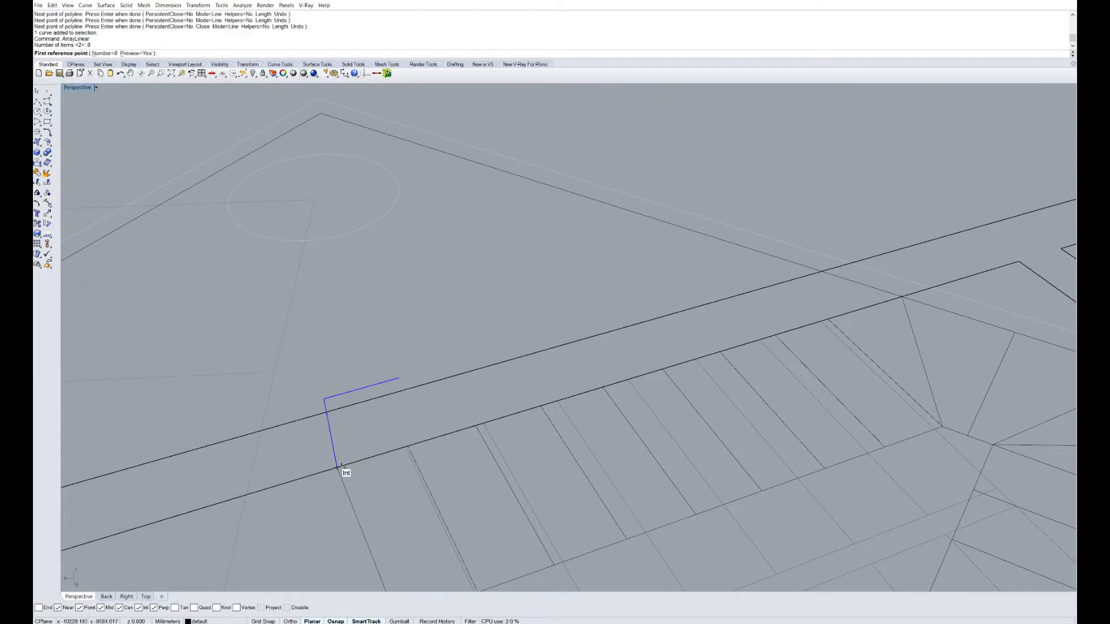
{"action": "left_click", "coordinate": [338, 466]}
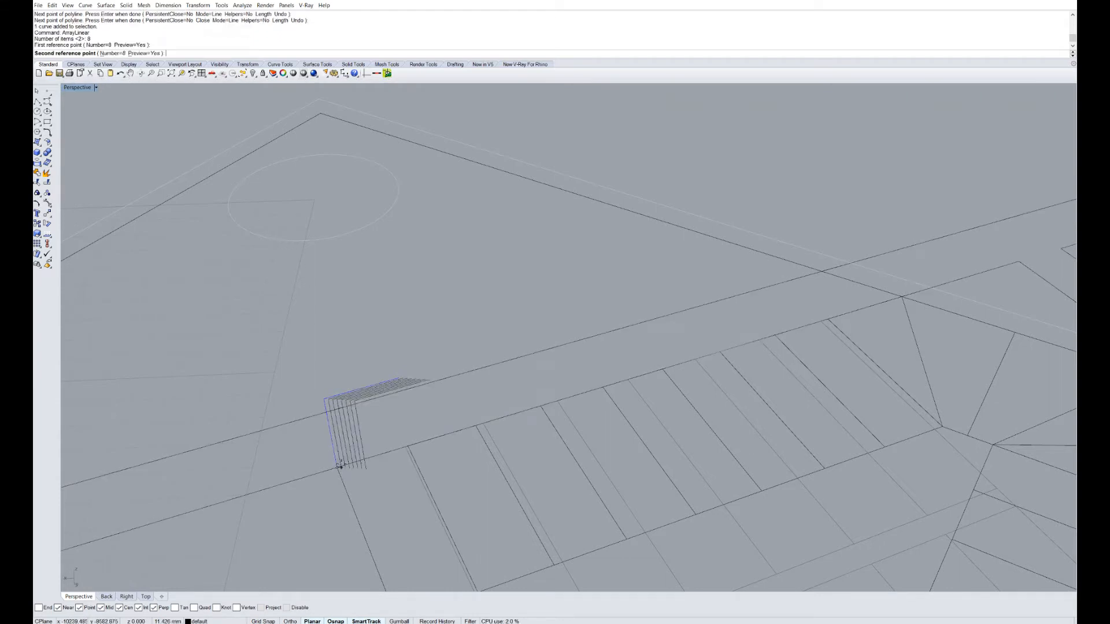
{"action": "left_click", "coordinate": [400, 379]}
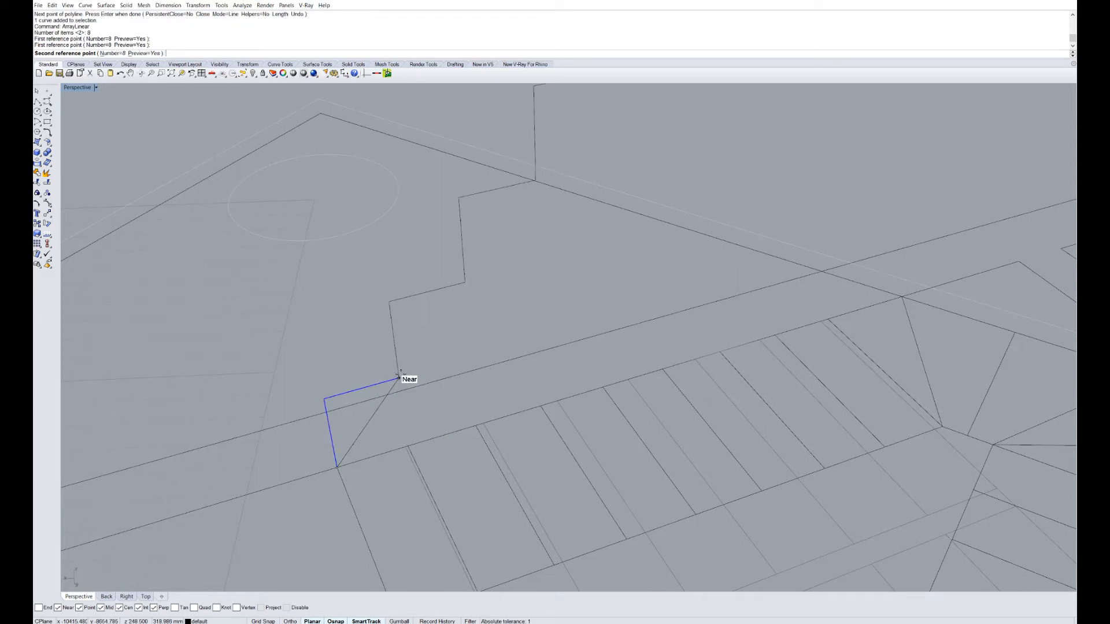
{"action": "scroll", "coordinate": [427, 299], "scroll_direction": "down", "scroll_amount": 4}
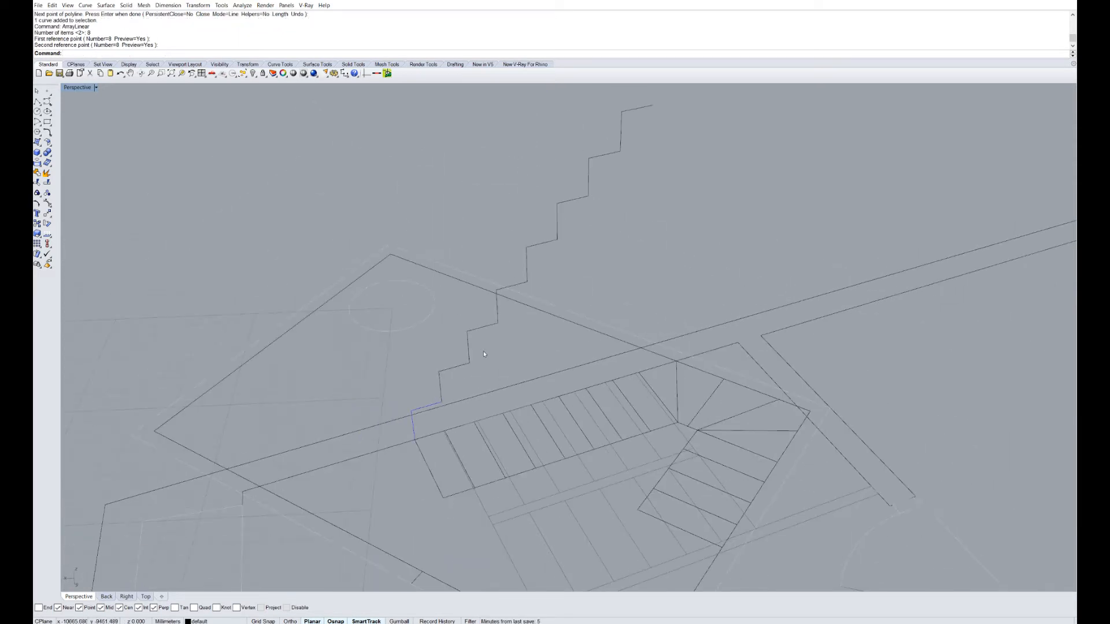
- Join the seven arrayed step curves and the original step polyline into one stepped profile
{"action": "type", "text": "SelLast"}
{"action": "key", "text": "Return"}
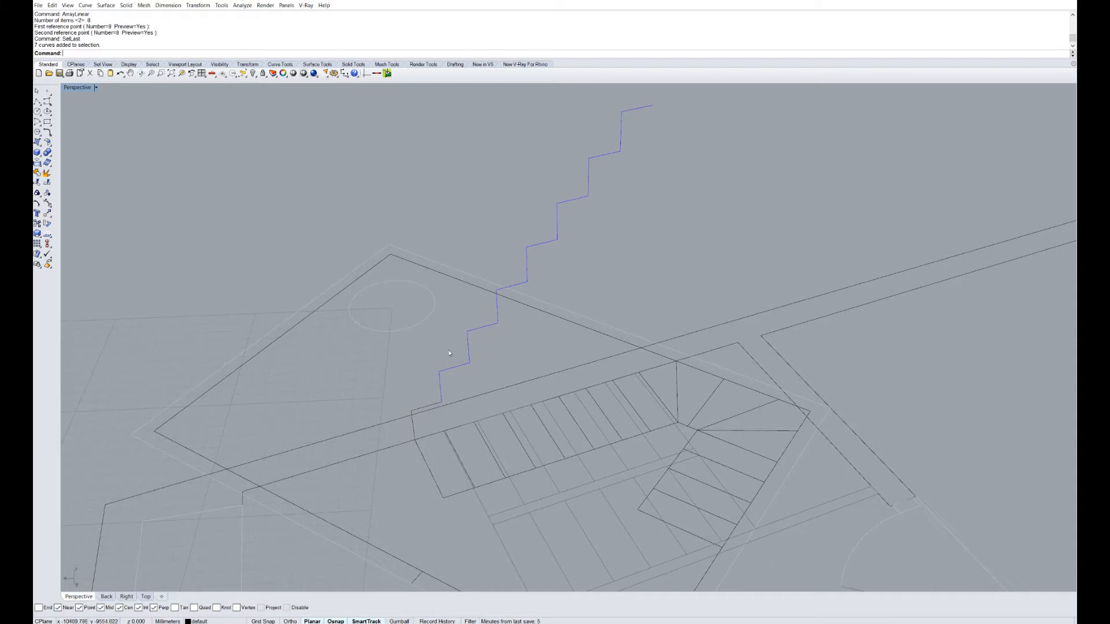
{"action": "left_click", "coordinate": [434, 404]}
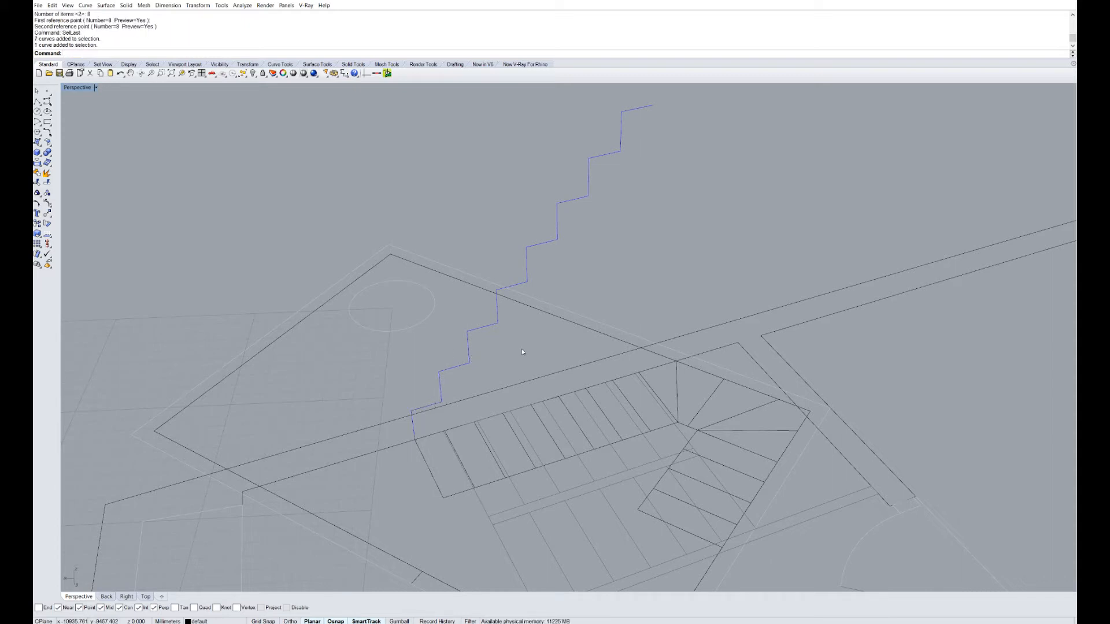
{"action": "type", "text": "Jo"}
{"action": "key", "text": "Return"}
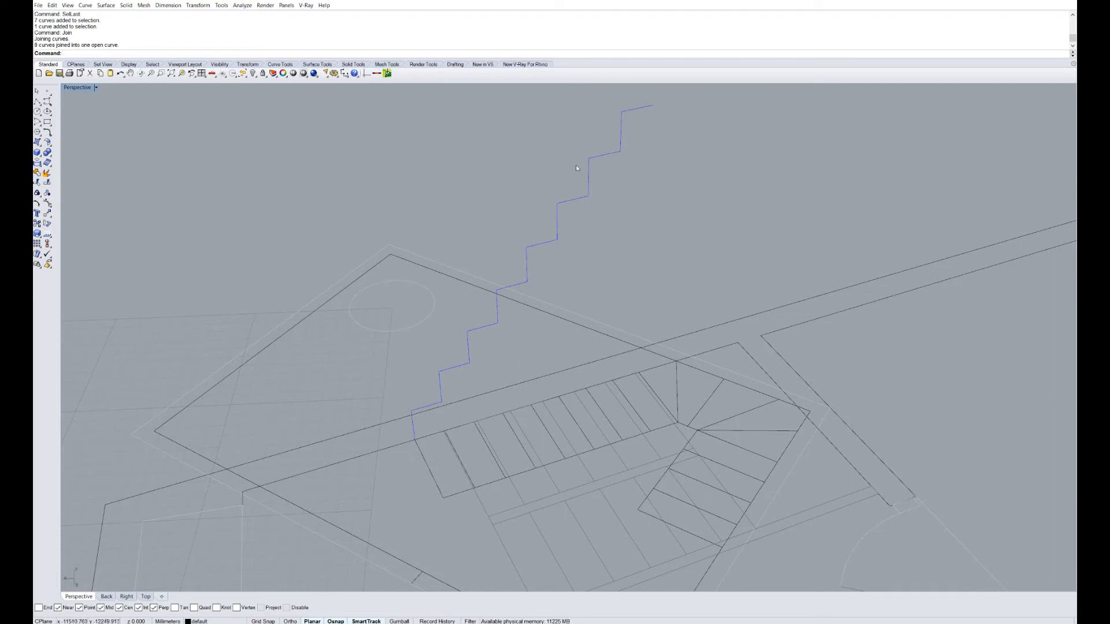
{"action": "left_click", "coordinate": [533, 235]}
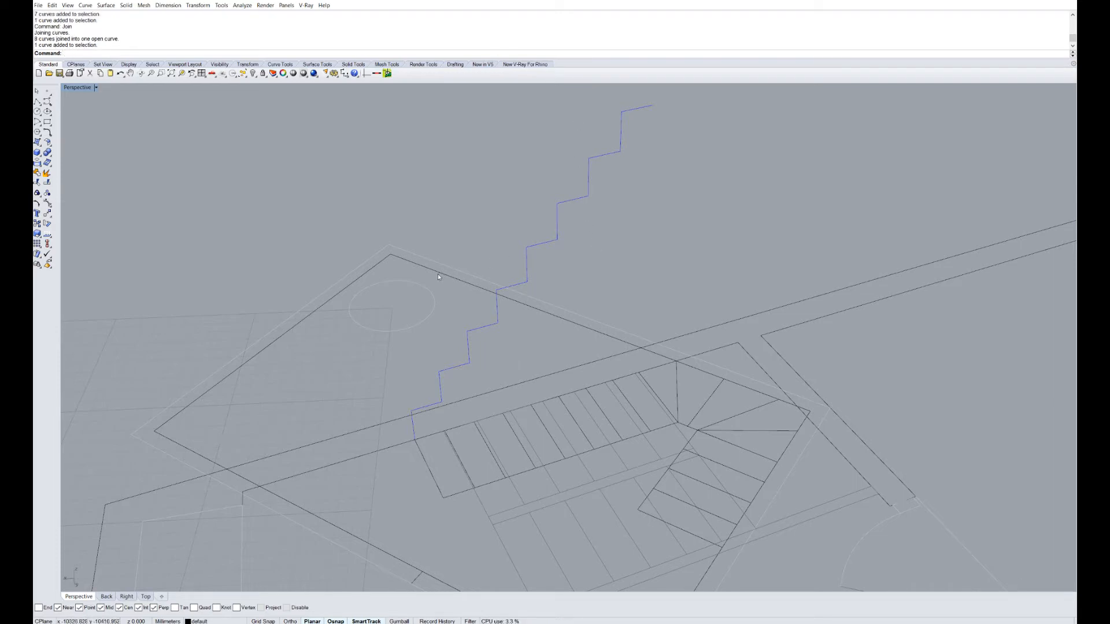
- Draw a polyline from the stepped profile's top end down the last riser, to the lowest tread's rear wall-side corner and the profile's base
{"action": "scroll", "coordinate": [438, 277], "scroll_direction": "down", "scroll_amount": 1}
{"action": "right_click_drag", "start_coordinate": [469, 255], "coordinate": [543, 194]}
{"action": "right_click_drag", "start_coordinate": [611, 368], "coordinate": [641, 395]}
{"action": "left_click", "coordinate": [38, 103]}
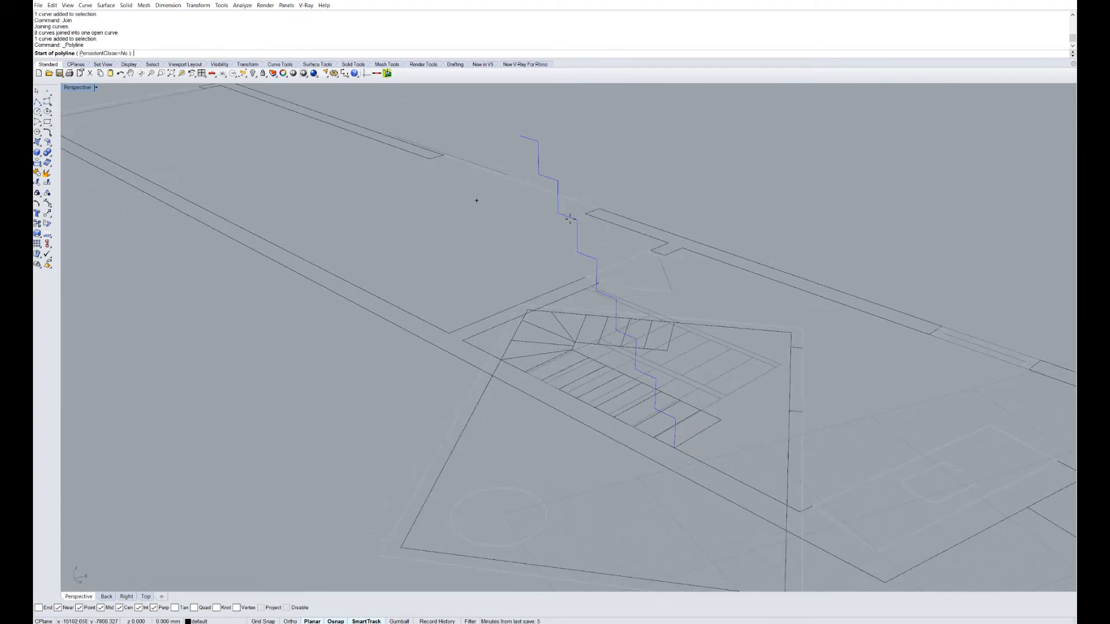
{"action": "scroll", "coordinate": [516, 125], "scroll_direction": "up", "scroll_amount": 2}
{"action": "left_click", "coordinate": [514, 133]}
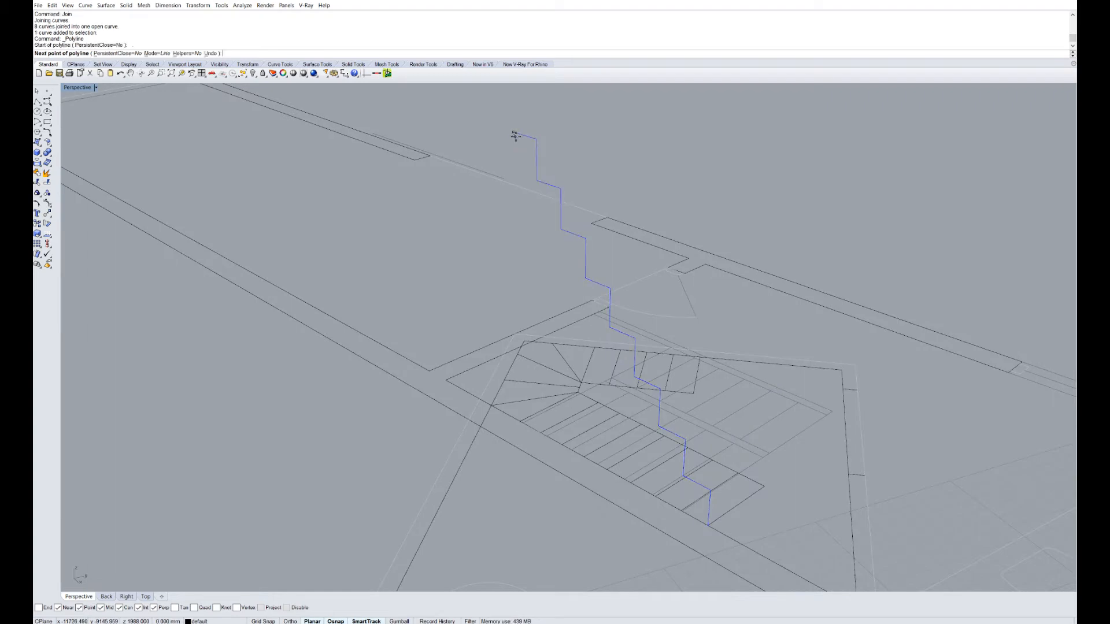
{"action": "left_click", "coordinate": [537, 181]}
{"action": "scroll", "coordinate": [693, 532], "scroll_direction": "up", "scroll_amount": 3}
{"action": "scroll", "coordinate": [692, 531], "scroll_direction": "up", "scroll_amount": 2}
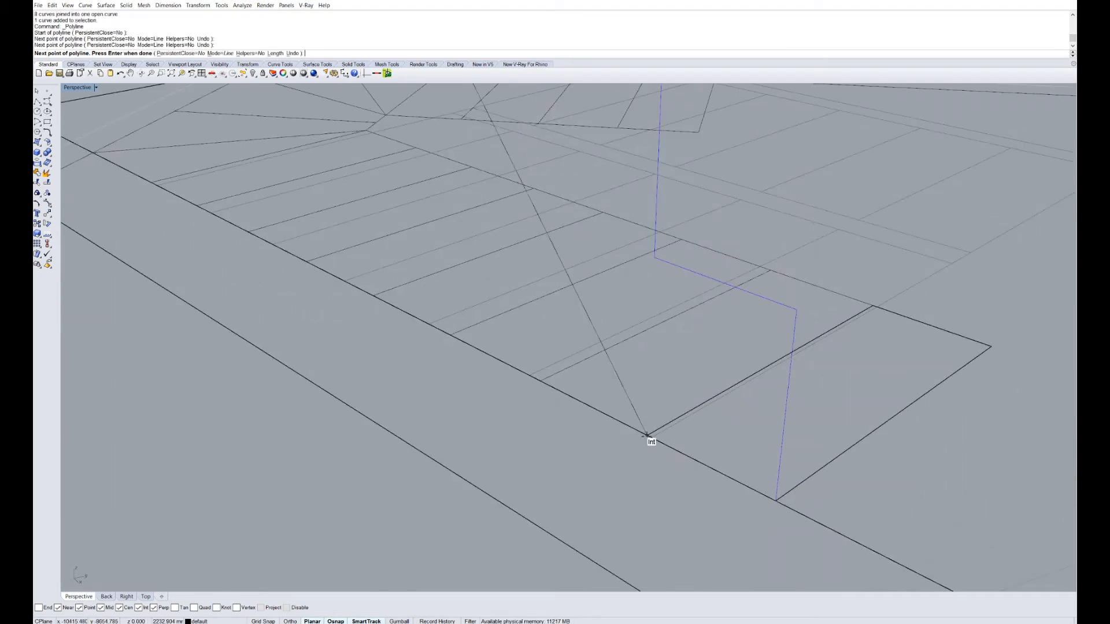
{"action": "left_click", "coordinate": [648, 436]}
{"action": "left_click", "coordinate": [778, 498]}
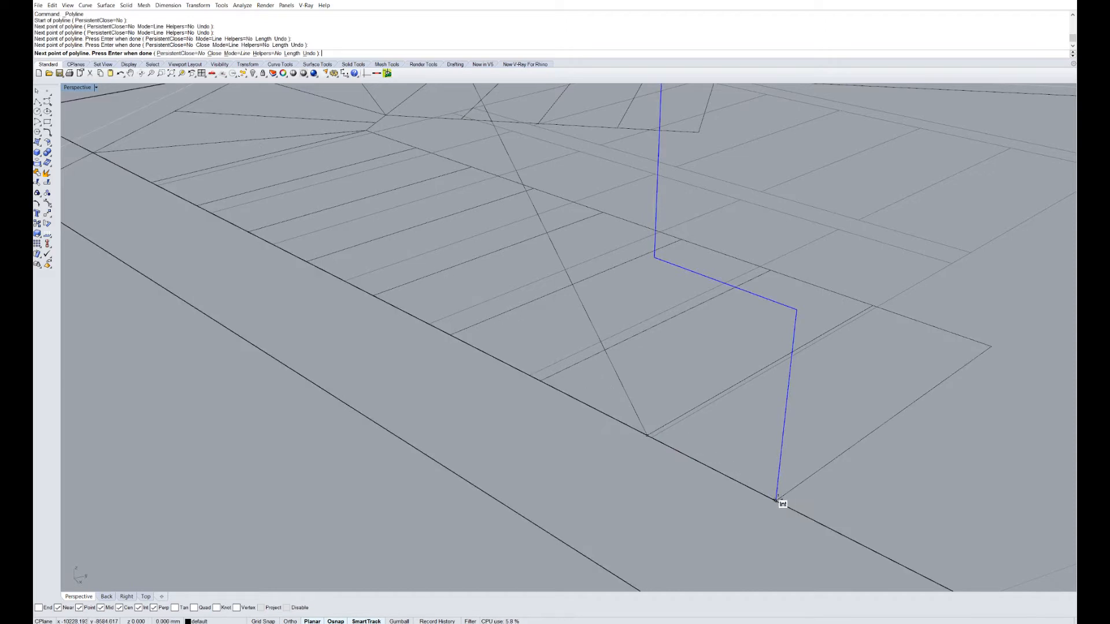
{"action": "key", "text": "Return"}
- Join the new underside polyline and the stepped profile into one closed curve
{"action": "left_click", "coordinate": [628, 399]}
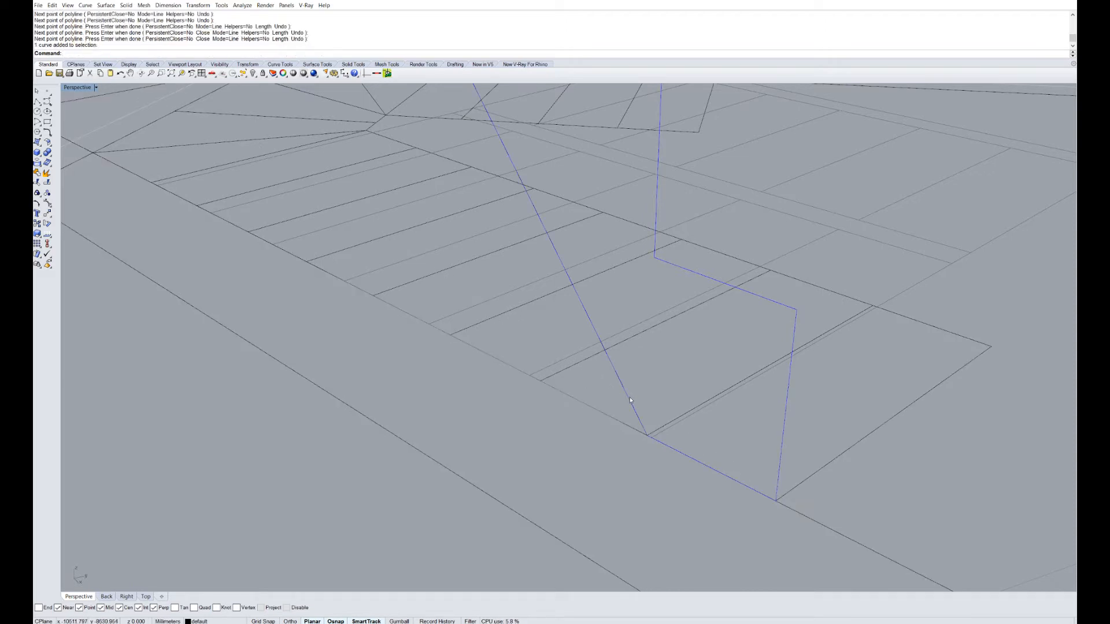
{"action": "type", "text": "Joi"}
{"action": "key", "text": "BackSpace"}
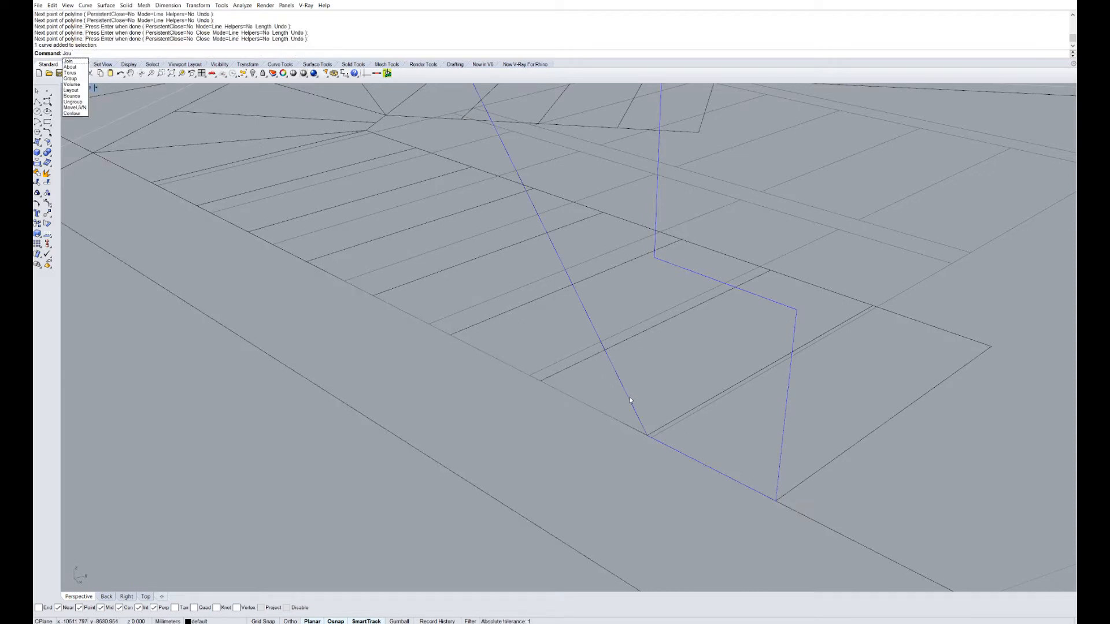
{"action": "key", "text": "BackSpace"}
{"action": "type", "text": "in"}
{"action": "key", "text": "Return"}
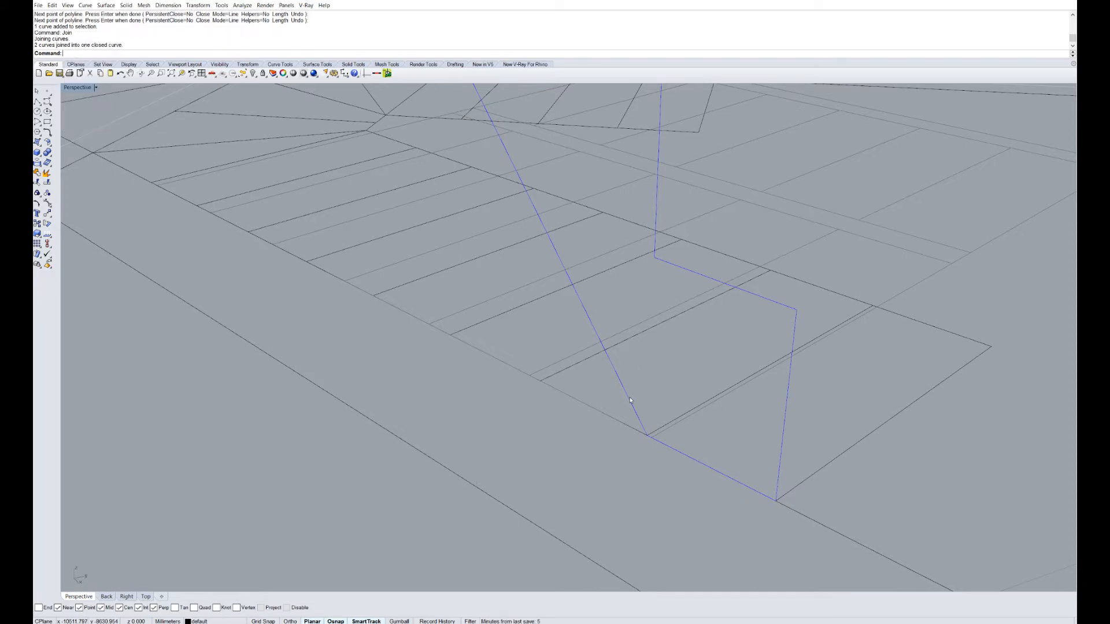
- Extrude the closed stair profile as a solid across the full tread width, ending at the lowest tread's outer corner
{"action": "scroll", "coordinate": [497, 257], "scroll_direction": "down", "scroll_amount": 12}
{"action": "right_click_drag", "start_coordinate": [629, 248], "coordinate": [600, 263]}
{"action": "scroll", "coordinate": [646, 345], "scroll_direction": "down", "scroll_amount": 4}
{"action": "type", "text": "ExtrudeCrv"}
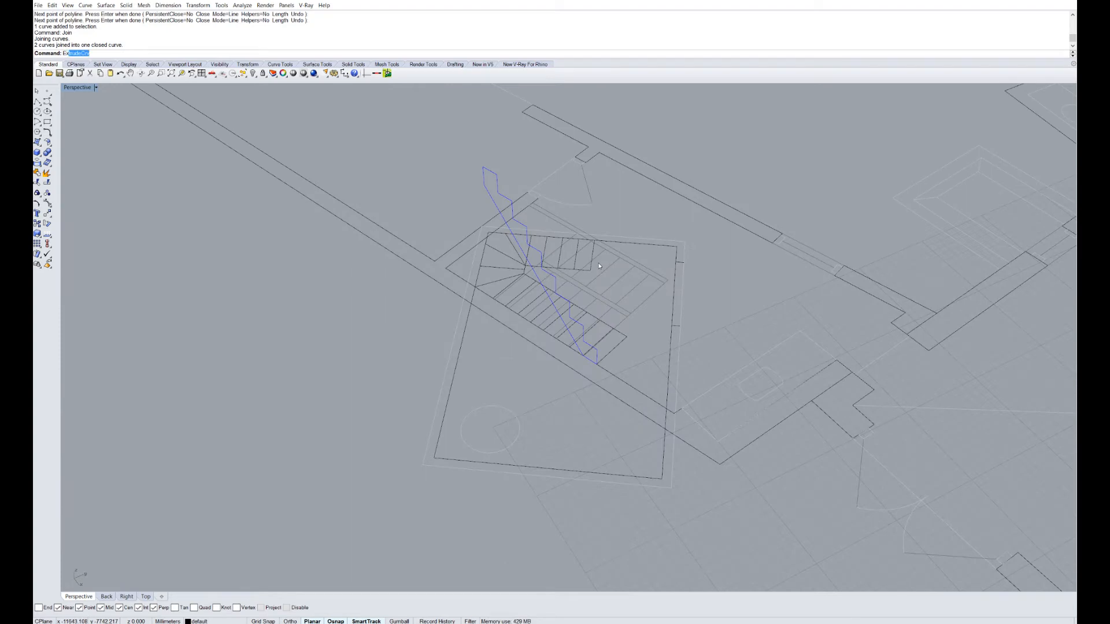
{"action": "key", "text": "Return"}
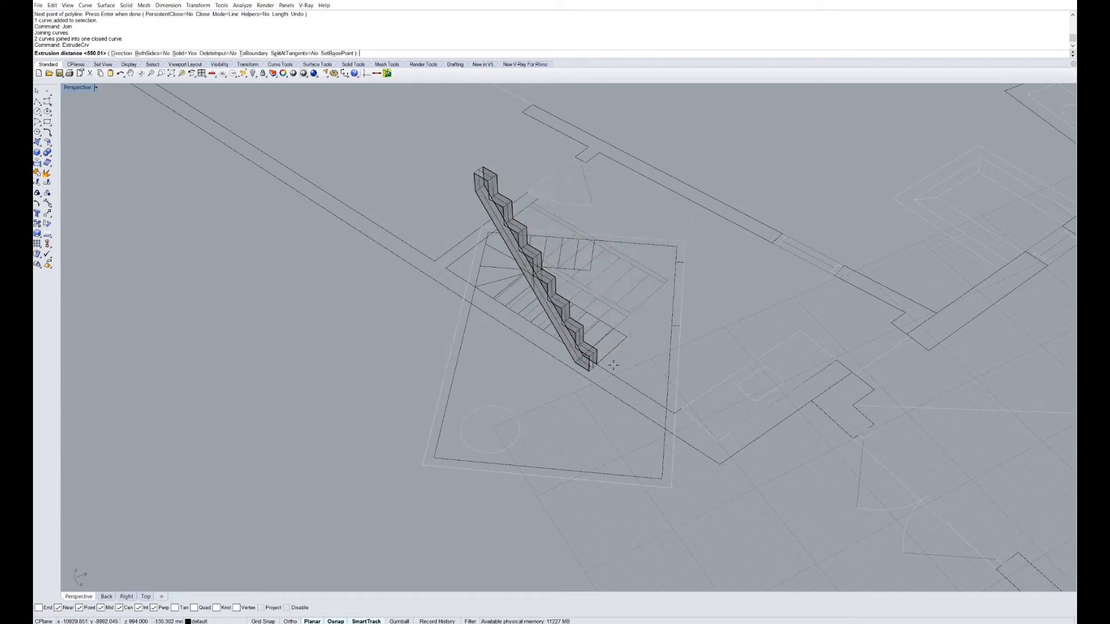
{"action": "left_click", "coordinate": [629, 340]}
{"action": "scroll", "coordinate": [517, 275], "scroll_direction": "up", "scroll_amount": 6}
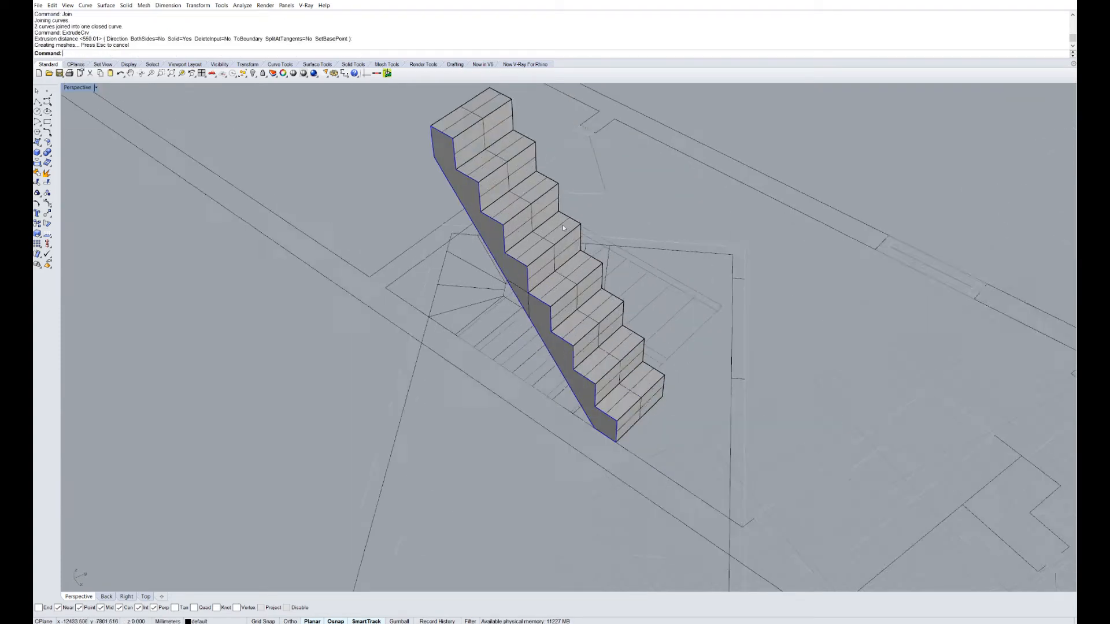
- Delete the closed profile curve left behind on the extruded flight
{"action": "right_click_drag", "start_coordinate": [518, 274], "coordinate": [565, 210]}
{"action": "scroll", "coordinate": [565, 210], "scroll_direction": "down", "scroll_amount": 5}
{"action": "scroll", "coordinate": [559, 270], "scroll_direction": "up", "scroll_amount": 4}
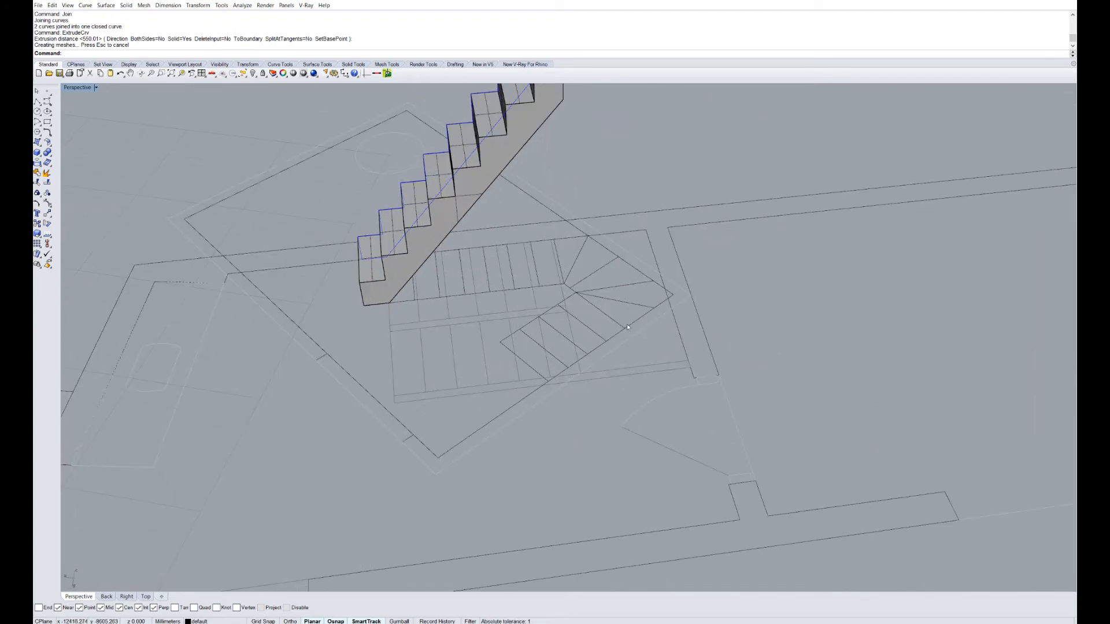
{"action": "scroll", "coordinate": [628, 327], "scroll_direction": "down", "scroll_amount": 4}
{"action": "scroll", "coordinate": [647, 332], "scroll_direction": "up", "scroll_amount": 2}
{"action": "right_click_drag", "start_coordinate": [676, 338], "coordinate": [490, 337]}
{"action": "key", "text": "Delete"}
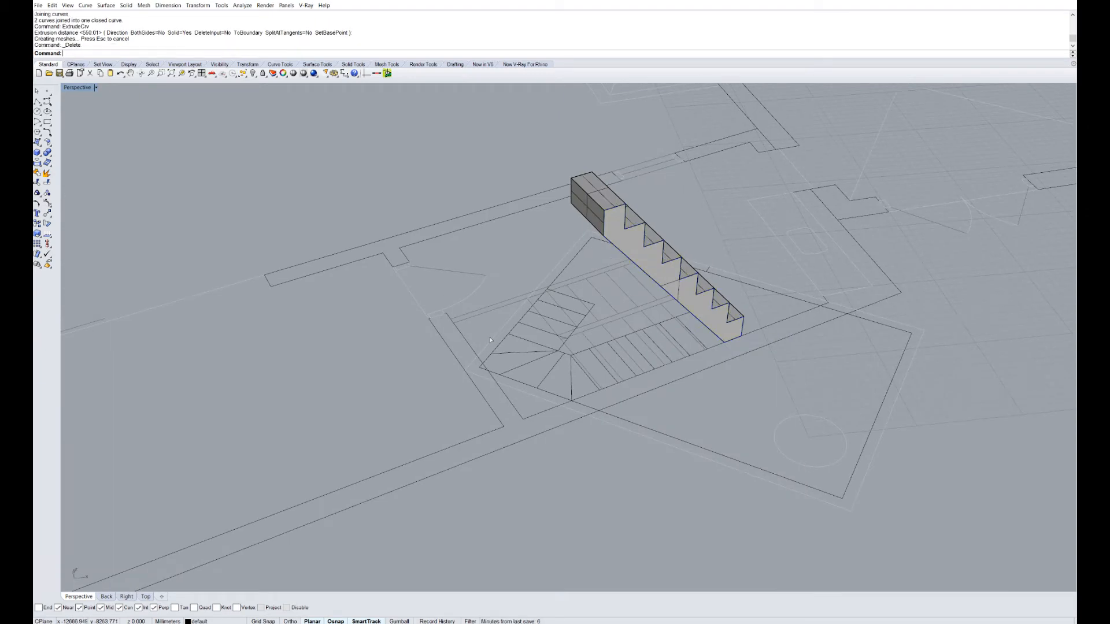
- Move the five winder tread outlines vertically from the floor plan up to the top tread level of the straight flight
{"action": "right_click_drag", "start_coordinate": [689, 303], "coordinate": [543, 306]}
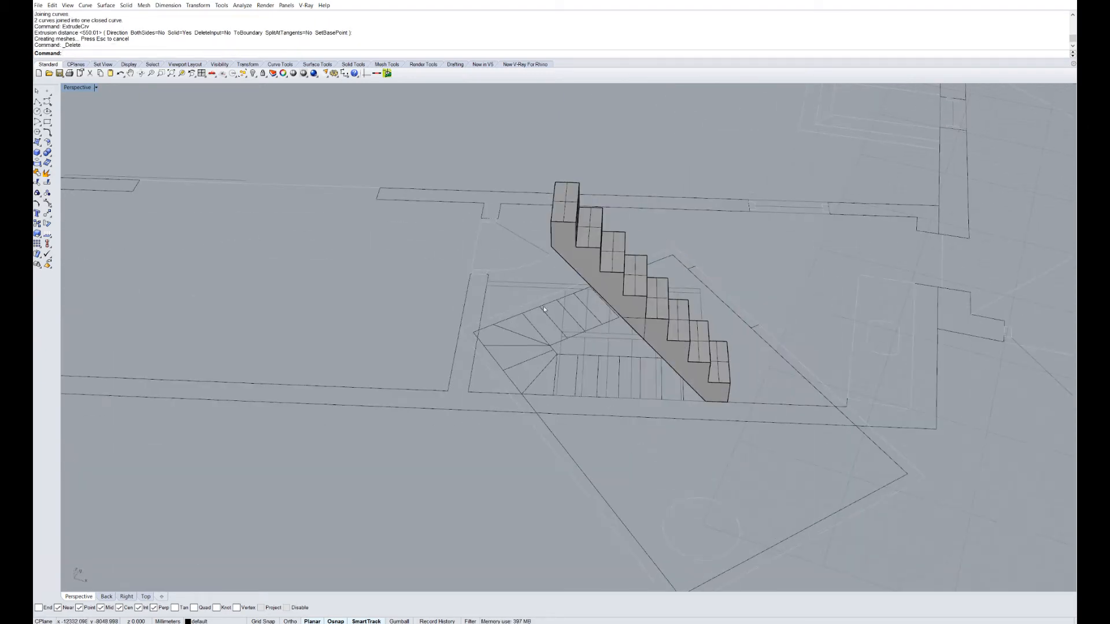
{"action": "right_click_drag", "start_coordinate": [546, 397], "coordinate": [582, 395]}
{"action": "scroll", "coordinate": [582, 395], "scroll_direction": "up", "scroll_amount": 3}
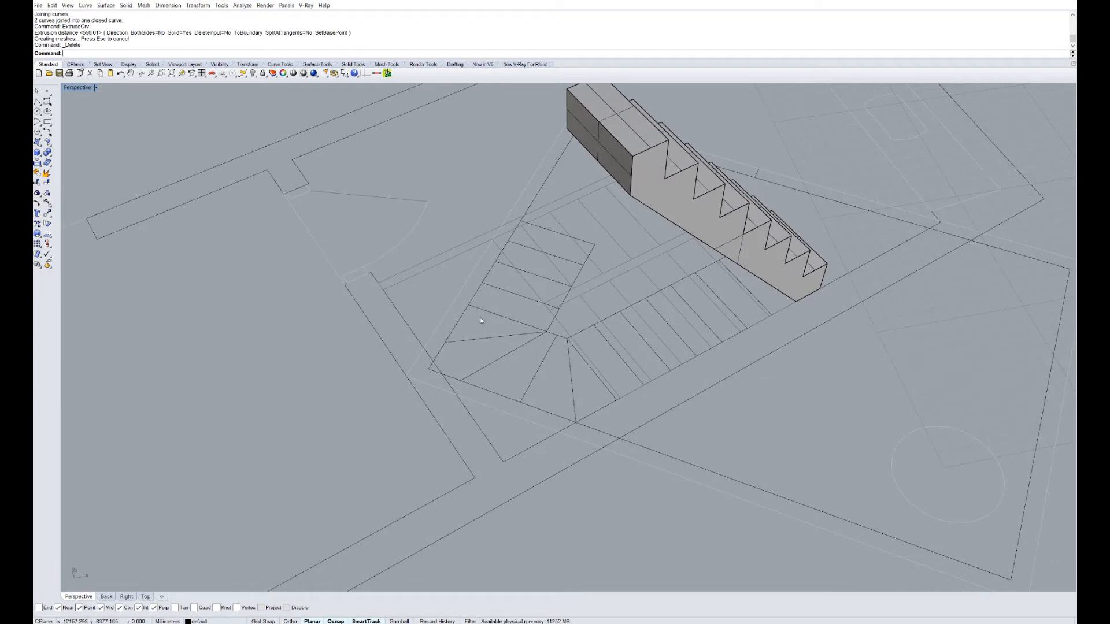
{"action": "scroll", "coordinate": [597, 402], "scroll_direction": "down", "scroll_amount": 3}
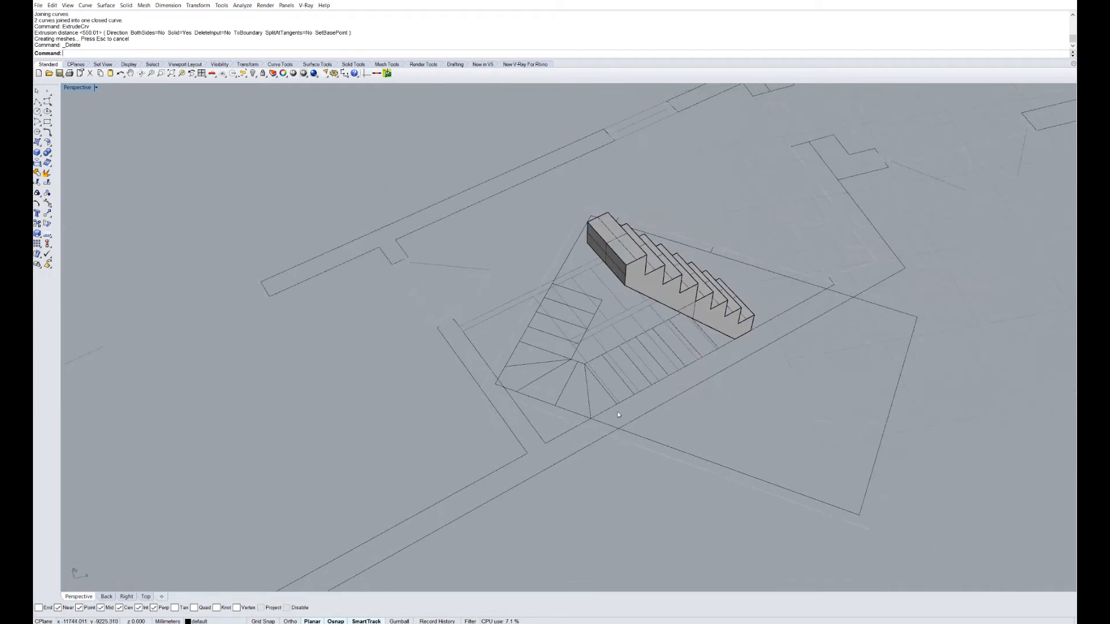
{"action": "scroll", "coordinate": [615, 396], "scroll_direction": "up", "scroll_amount": 4}
{"action": "left_click", "coordinate": [616, 395]}
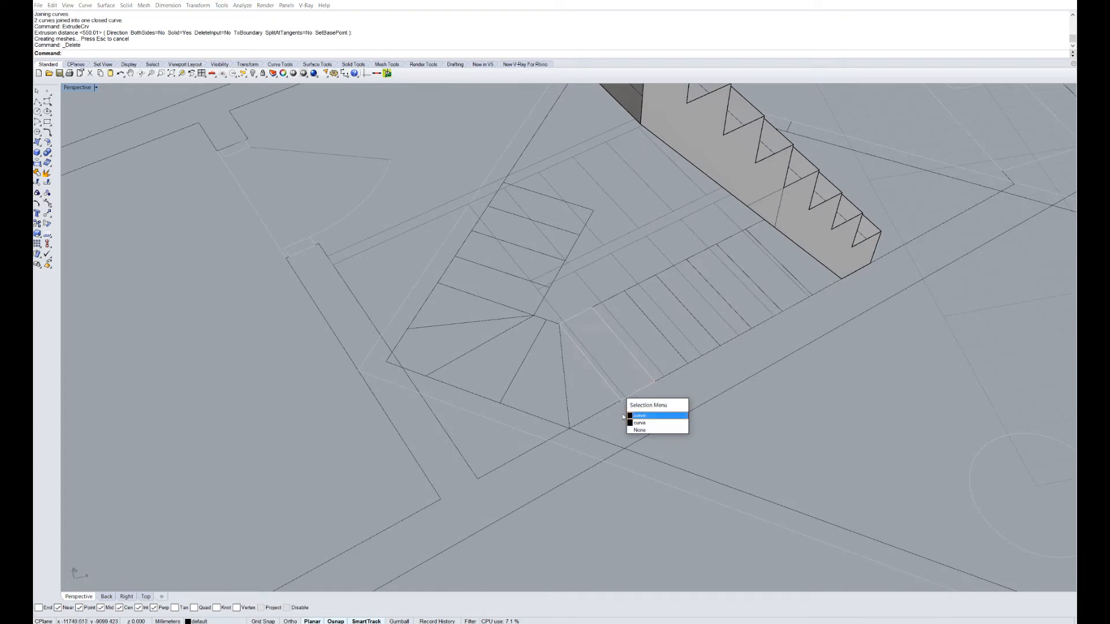
{"action": "left_click", "coordinate": [637, 424]}
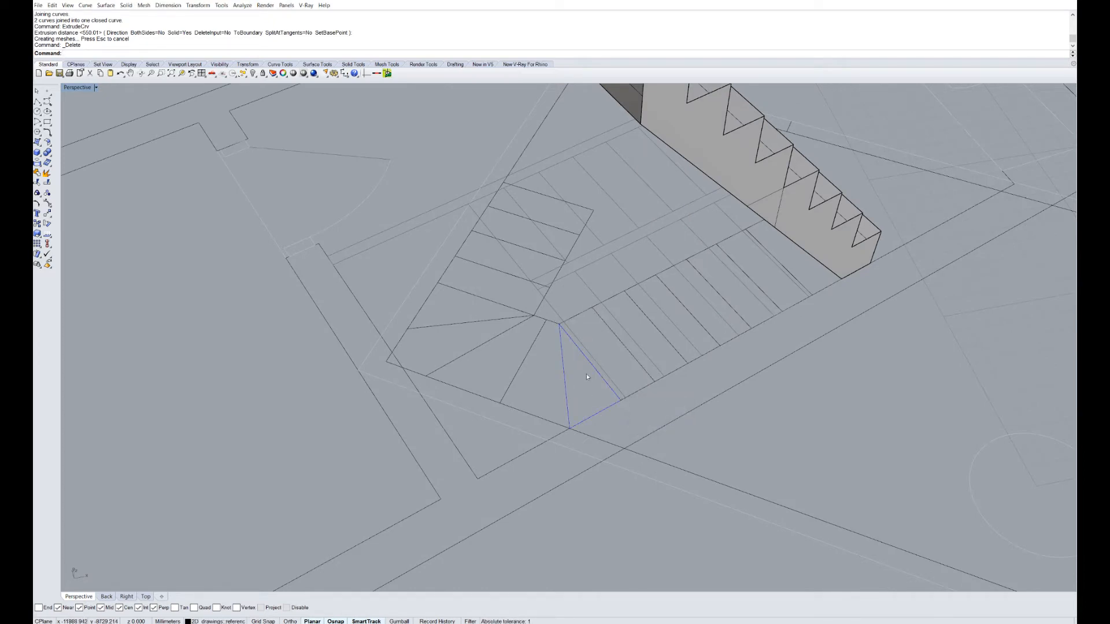
{"action": "left_click", "coordinate": [512, 386], "text": "shift"}
{"action": "left_click", "coordinate": [532, 406]}
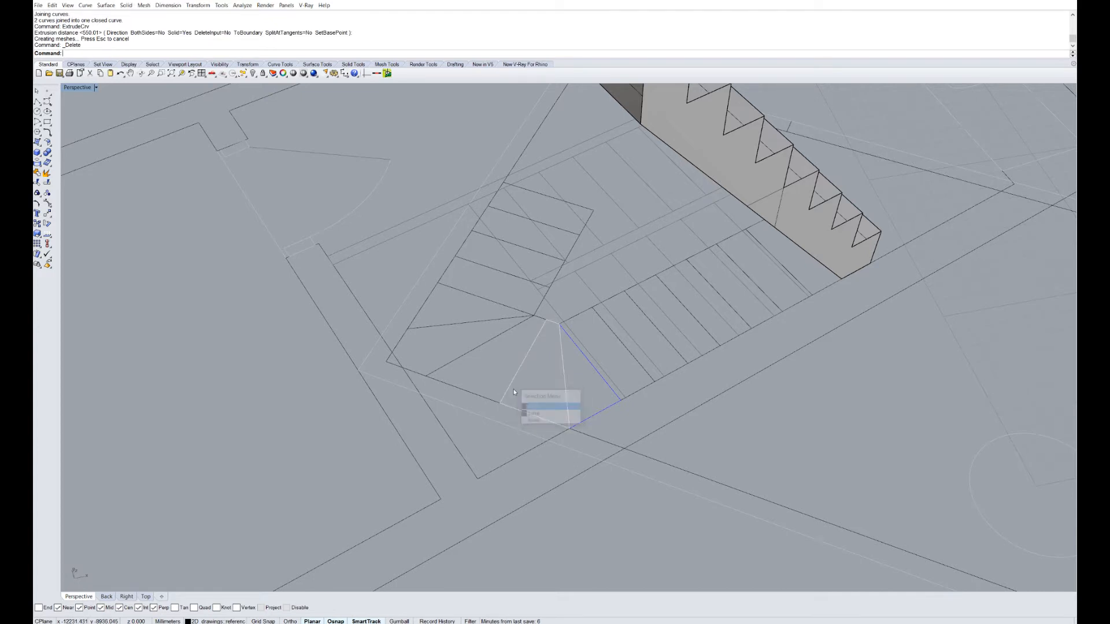
{"action": "right_click", "coordinate": [490, 395]}
{"action": "key", "text": "Escape"}
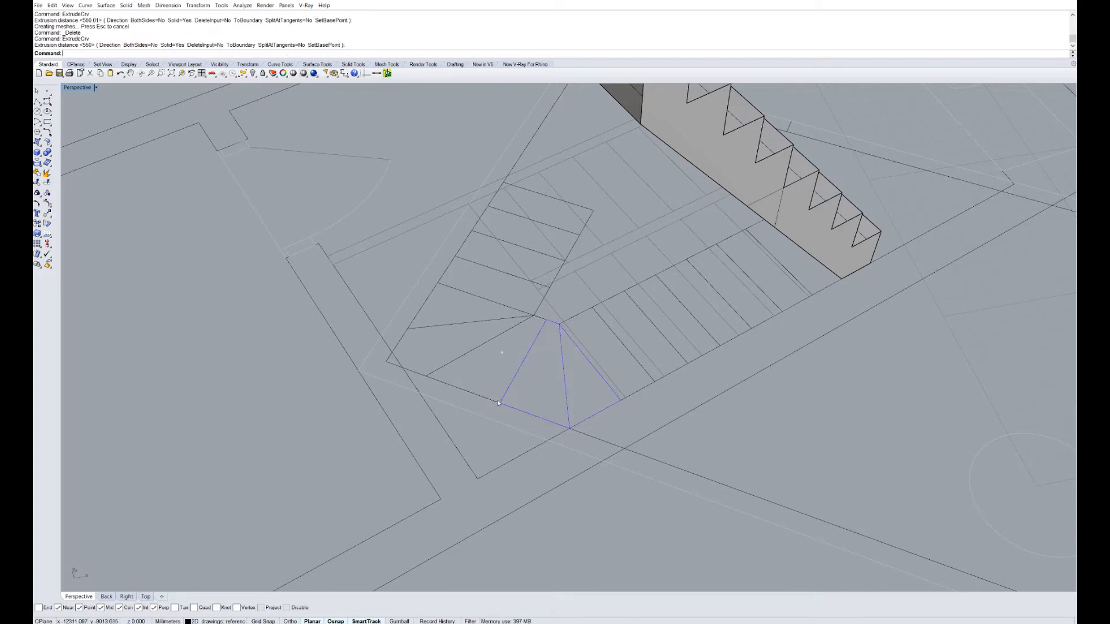
{"action": "left_click", "coordinate": [487, 400], "text": "shift"}
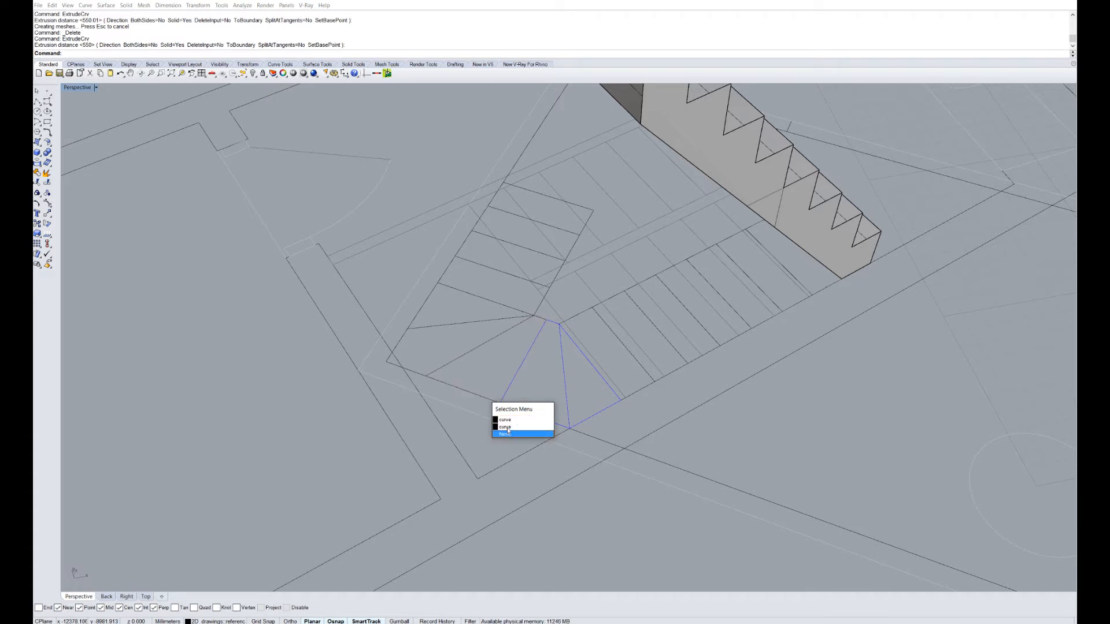
{"action": "left_click", "coordinate": [509, 420]}
{"action": "left_click", "coordinate": [484, 348], "text": "shift"}
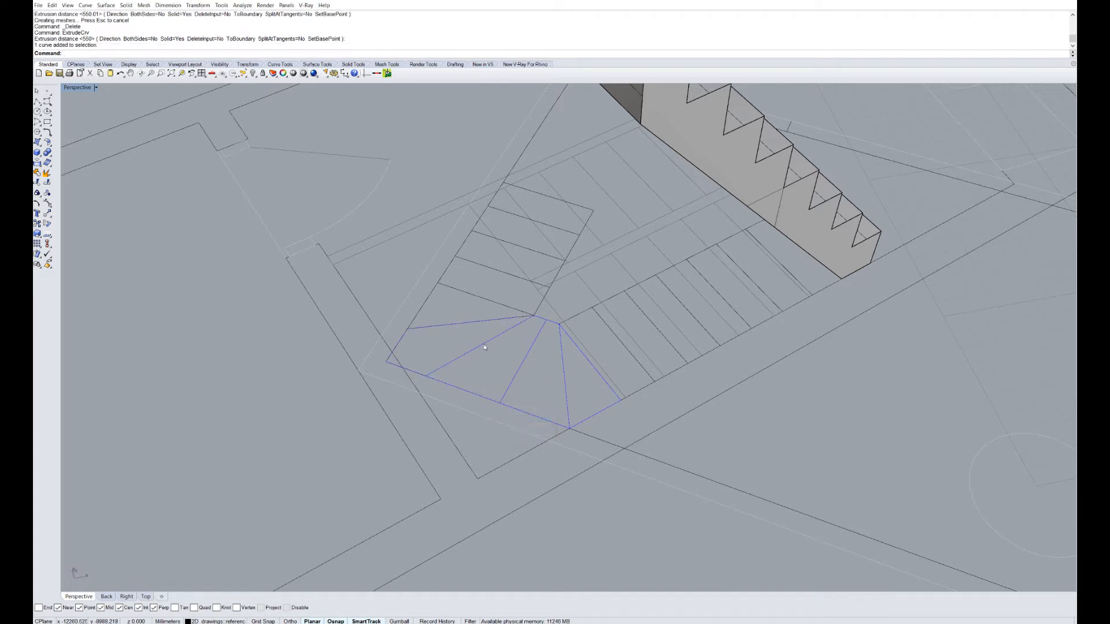
{"action": "left_click", "coordinate": [475, 325], "text": "shift"}
{"action": "scroll", "coordinate": [536, 417], "scroll_direction": "down", "scroll_amount": 5}
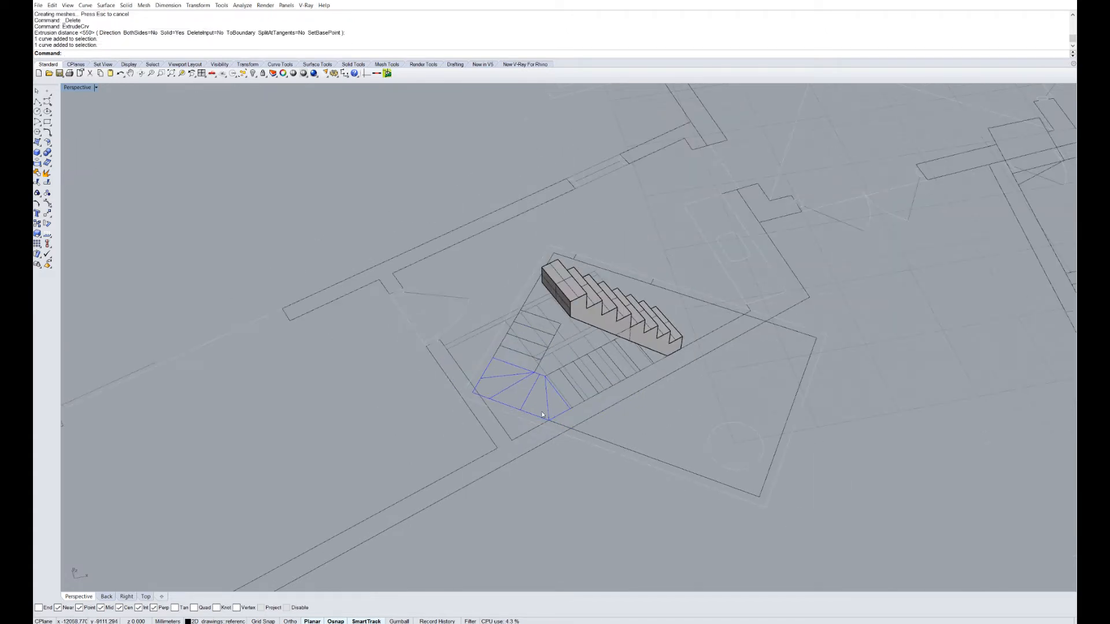
{"action": "key", "text": "Return"}
{"action": "type", "text": "v"}
{"action": "key", "text": "Return"}
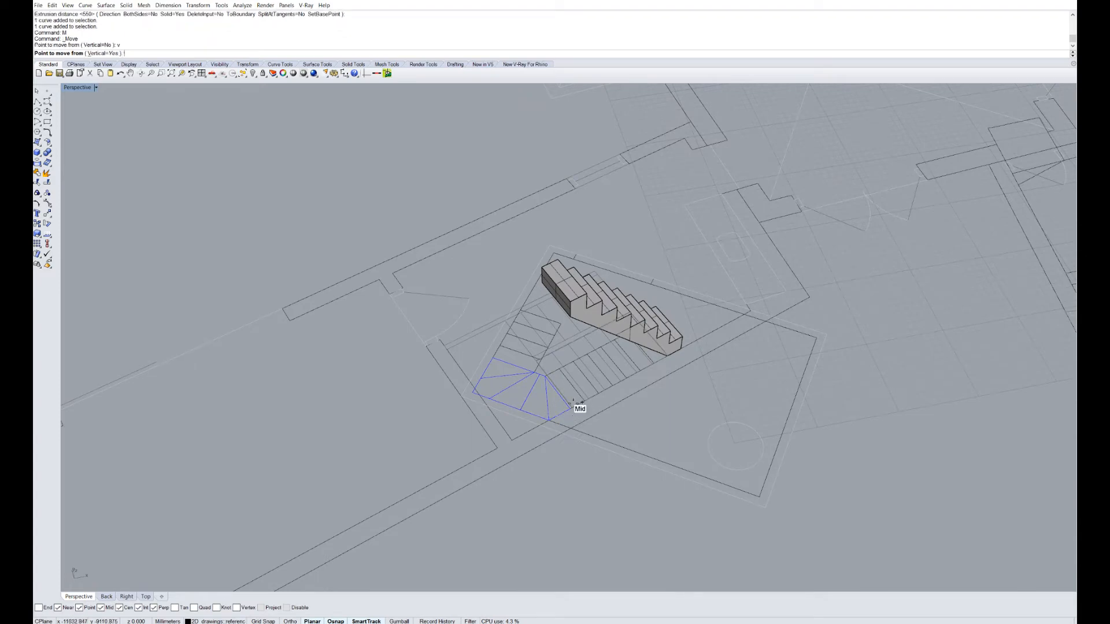
{"action": "scroll", "coordinate": [563, 403], "scroll_direction": "up", "scroll_amount": 4}
{"action": "left_click", "coordinate": [576, 413]}
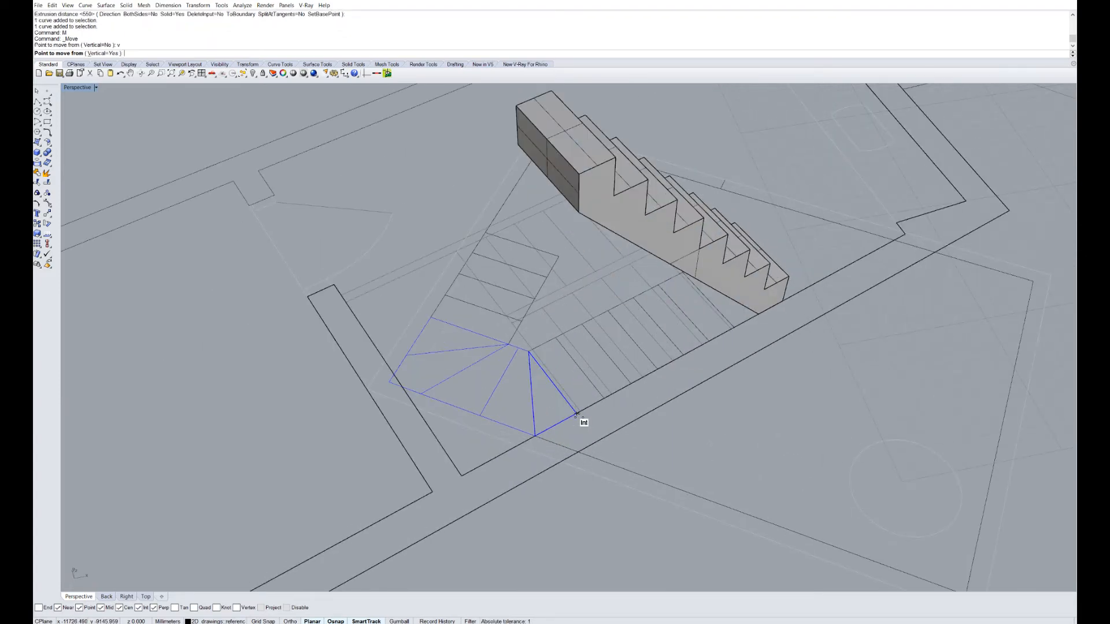
{"action": "left_click", "coordinate": [578, 175]}
- Raise the five winder tread outlines vertically by 248.5 mm above the straight flight's top tread
{"action": "scroll", "coordinate": [650, 302], "scroll_direction": "down", "scroll_amount": 5}
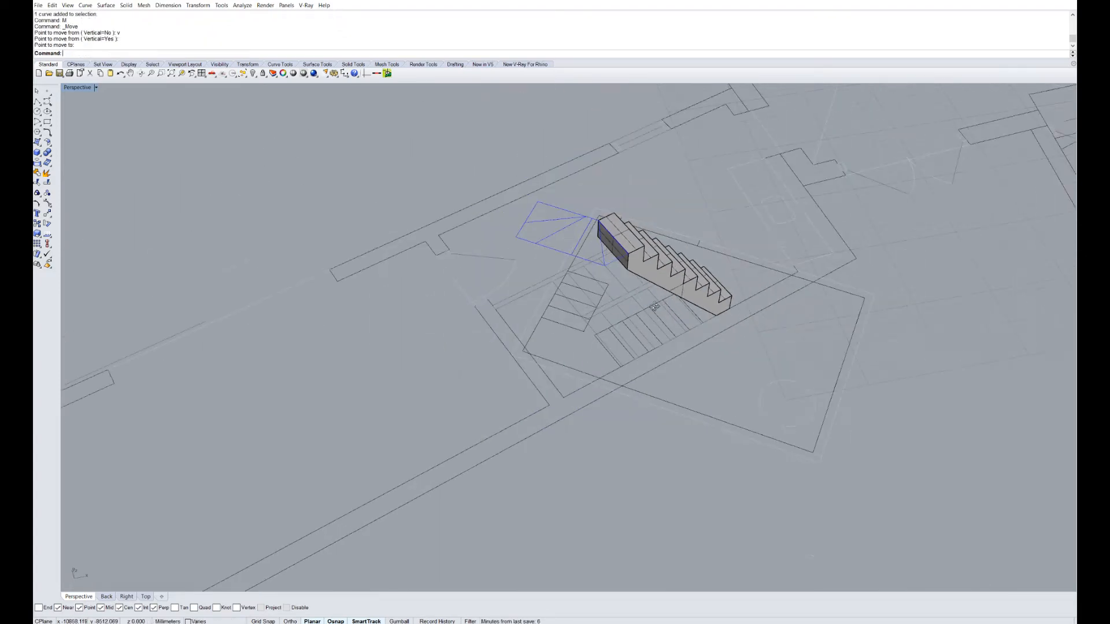
{"action": "right_click_drag", "start_coordinate": [653, 305], "coordinate": [591, 178]}
{"action": "scroll", "coordinate": [591, 178], "scroll_direction": "up", "scroll_amount": 2}
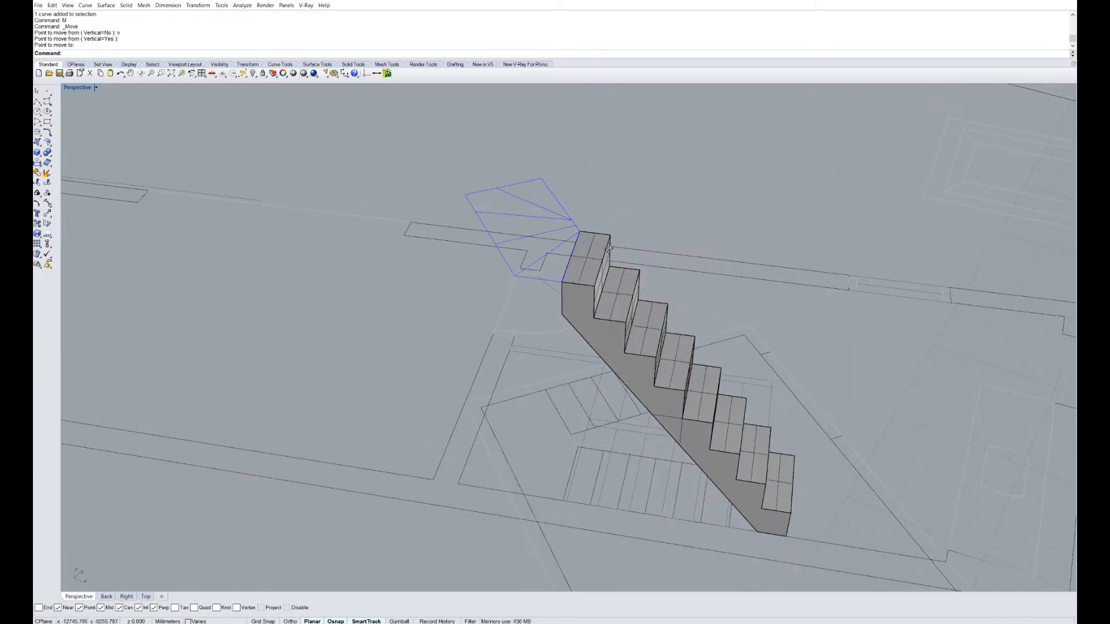
{"action": "right_click_drag", "start_coordinate": [608, 249], "coordinate": [604, 255]}
{"action": "scroll", "coordinate": [604, 255], "scroll_direction": "down", "scroll_amount": 5}
{"action": "scroll", "coordinate": [560, 187], "scroll_direction": "up", "scroll_amount": 6}
{"action": "right_click_drag", "start_coordinate": [562, 189], "coordinate": [575, 353]}
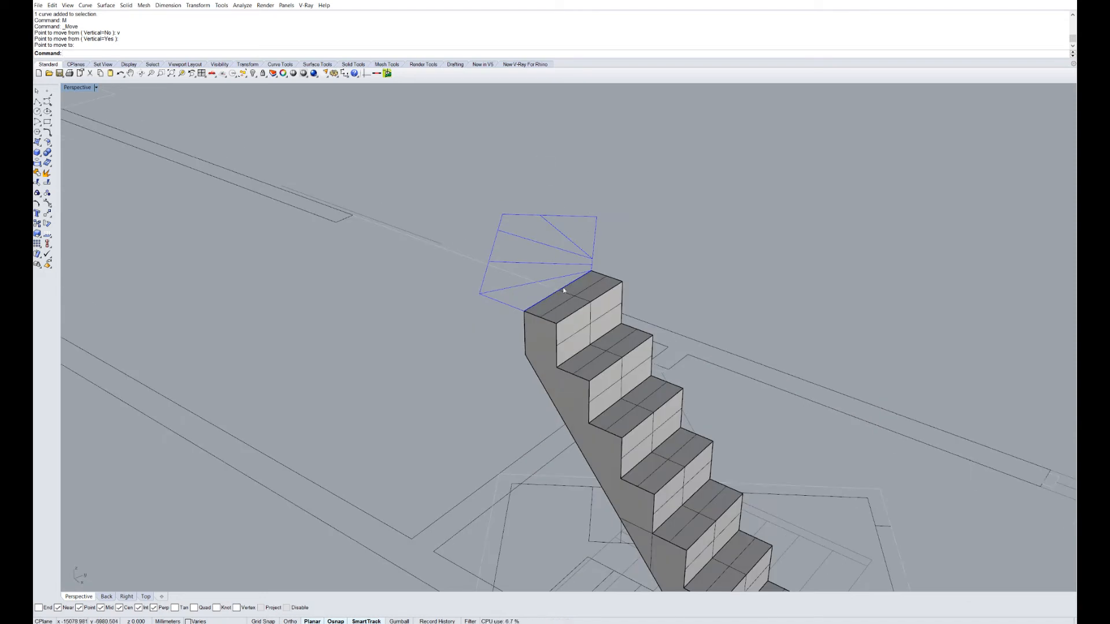
{"action": "type", "text": "m"}
{"action": "key", "text": "Return"}
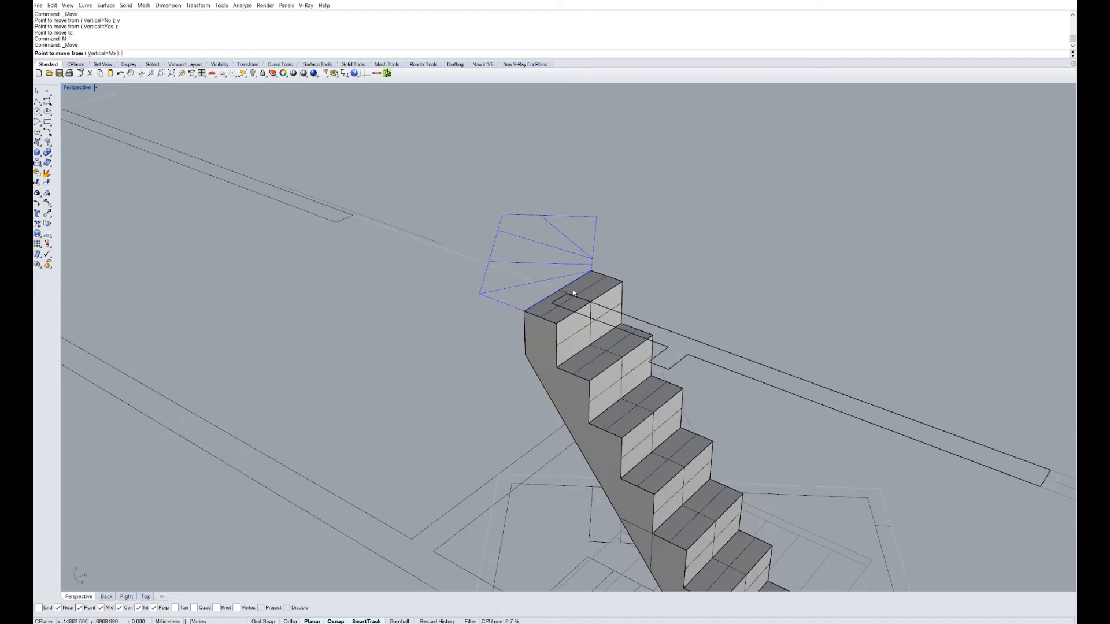
{"action": "type", "text": "v"}
{"action": "key", "text": "Return"}
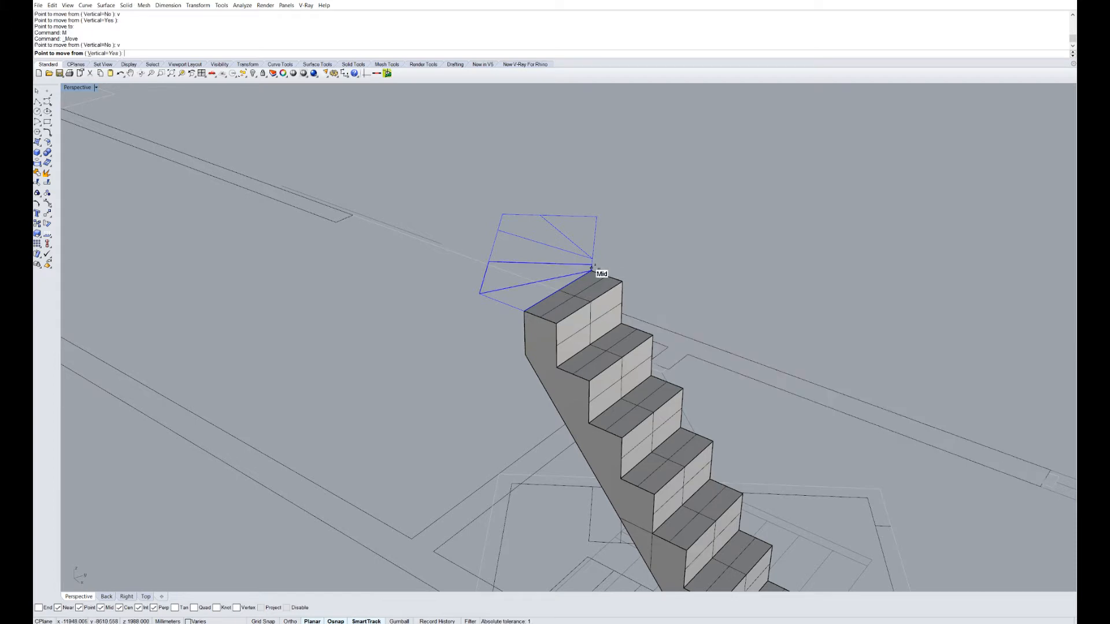
{"action": "left_click", "coordinate": [591, 268]}
{"action": "type", "text": "2"}
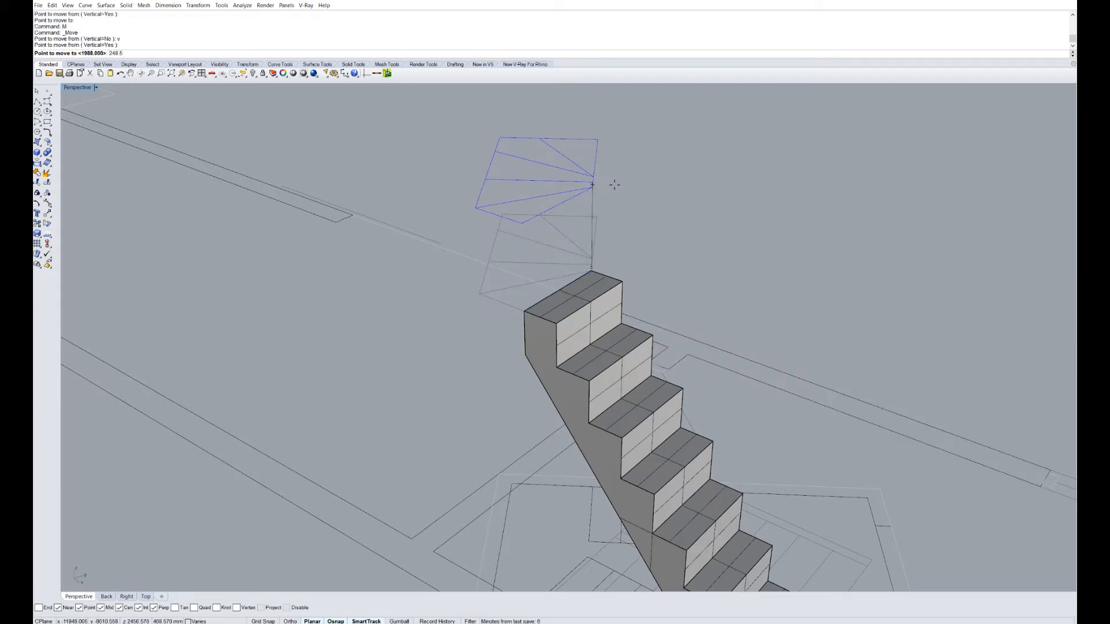
{"action": "type", "text": "48.5"}
{"action": "key", "text": "Return"}
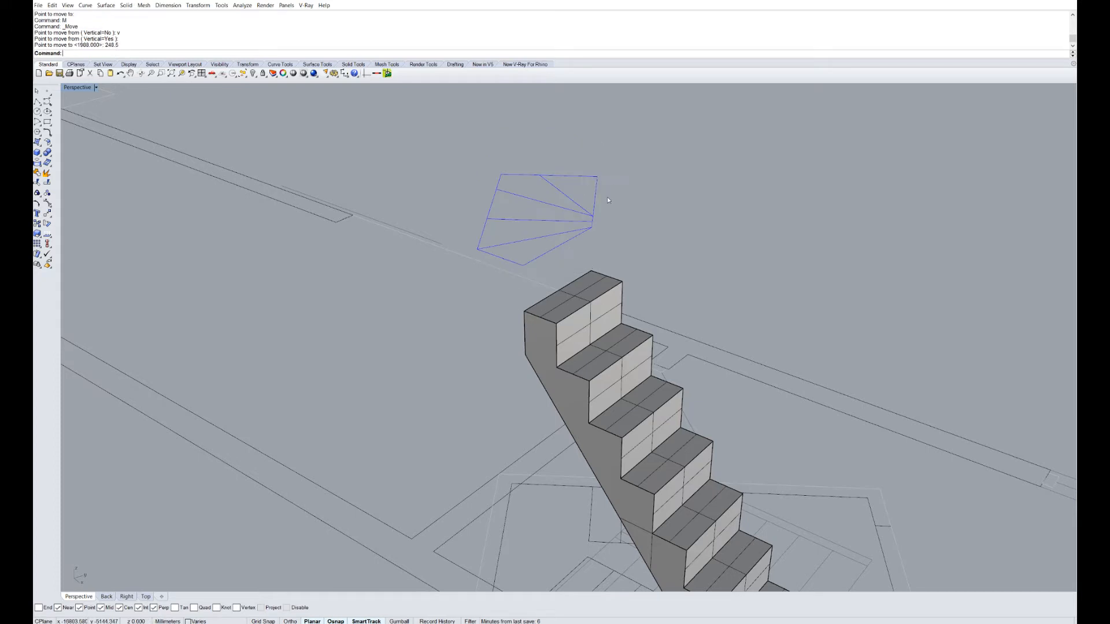
- Leave out the lowest winder tread and raise the remaining four outlines vertically by another 248.5 mm
{"action": "left_click", "coordinate": [543, 254], "text": "ctrl"}
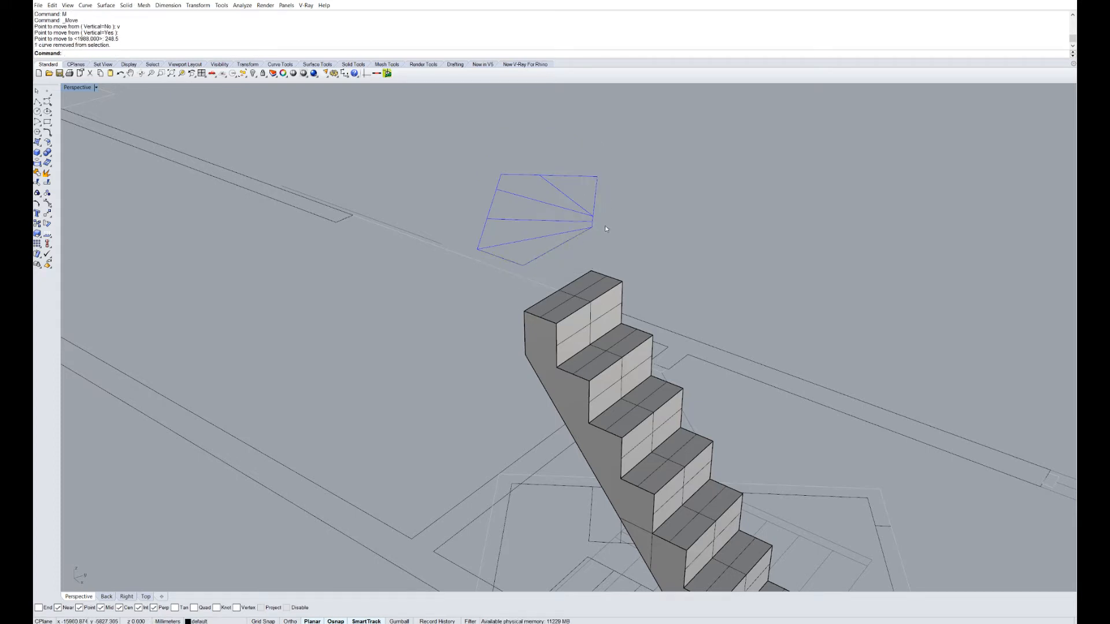
{"action": "type", "text": "M"}
{"action": "key", "text": "Return"}
{"action": "type", "text": "v"}
{"action": "key", "text": "Return"}
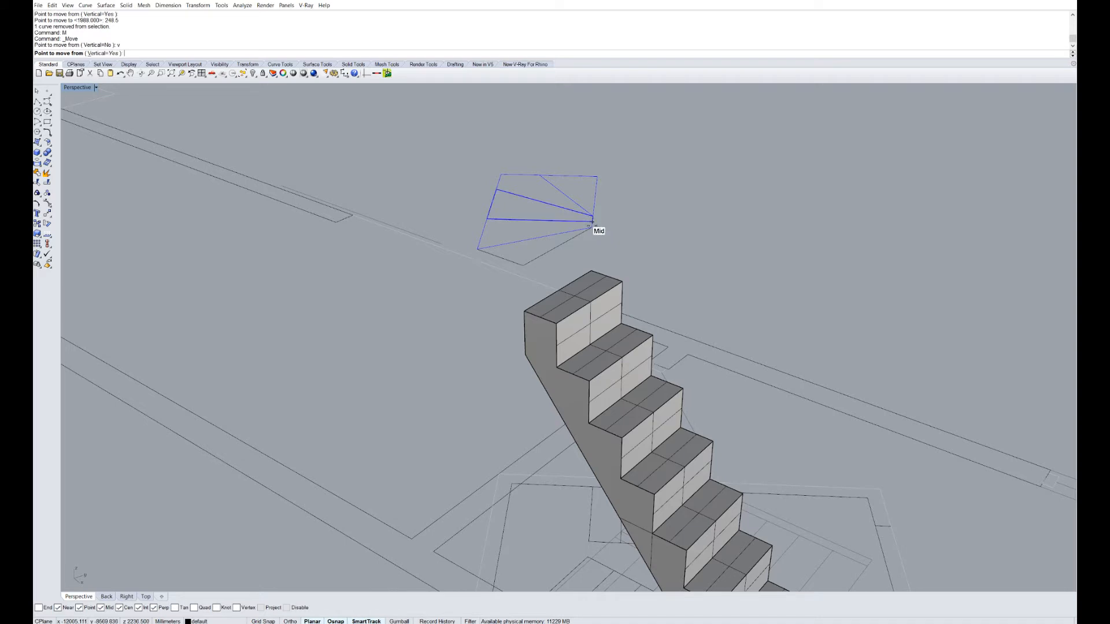
{"action": "left_click", "coordinate": [592, 226]}
{"action": "key", "text": "Return"}
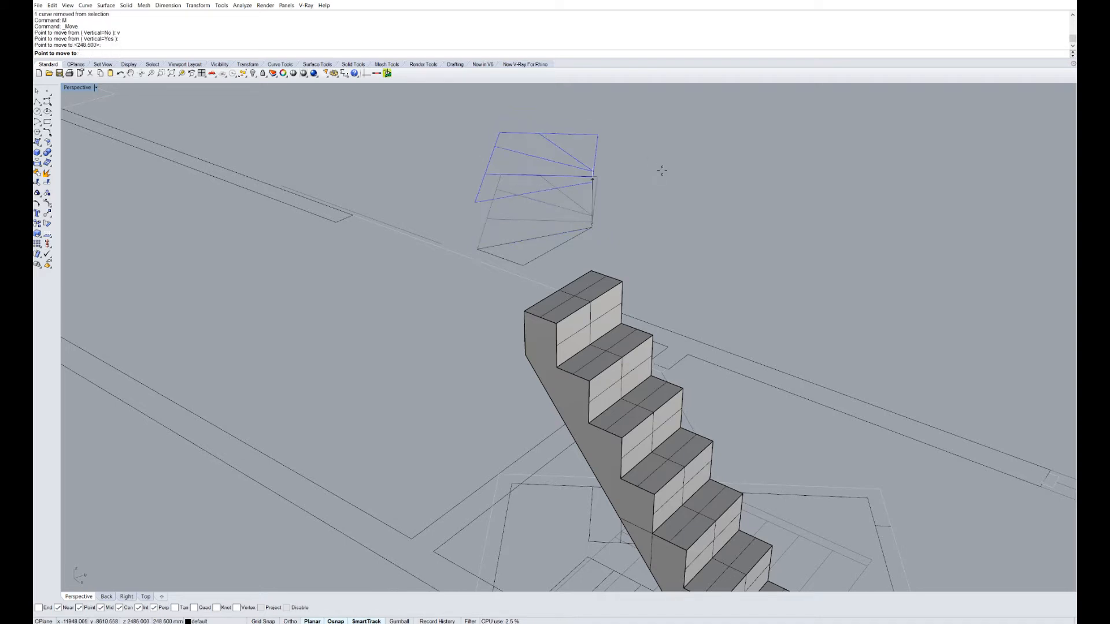
{"action": "left_click", "coordinate": [661, 170]}
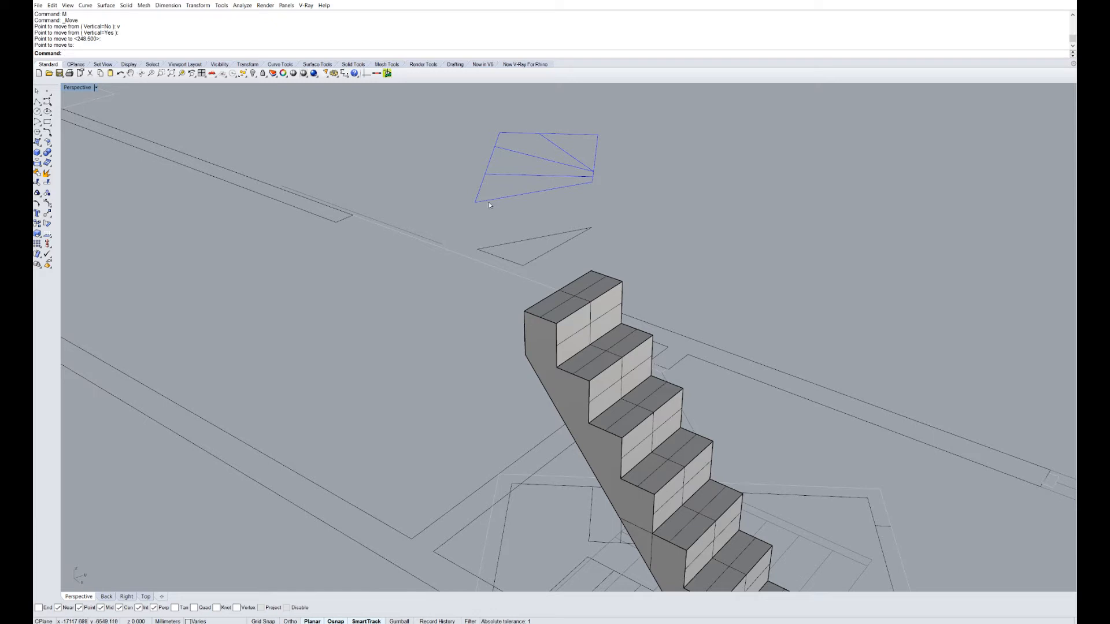
- Leave out the lowest of the four raised winder treads and raise the other three outlines vertically by another 248.5 mm
{"action": "left_click", "coordinate": [487, 200], "text": "ctrl"}
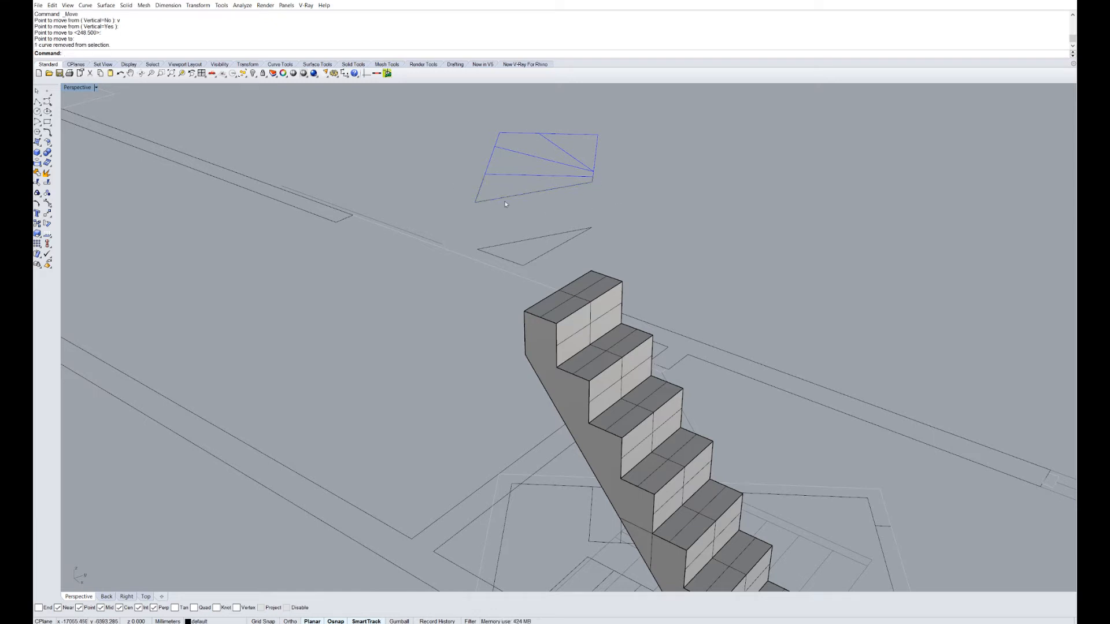
{"action": "type", "text": "M"}
{"action": "key", "text": "Return"}
{"action": "type", "text": "v"}
{"action": "key", "text": "Return"}
{"action": "left_click", "coordinate": [592, 182]}
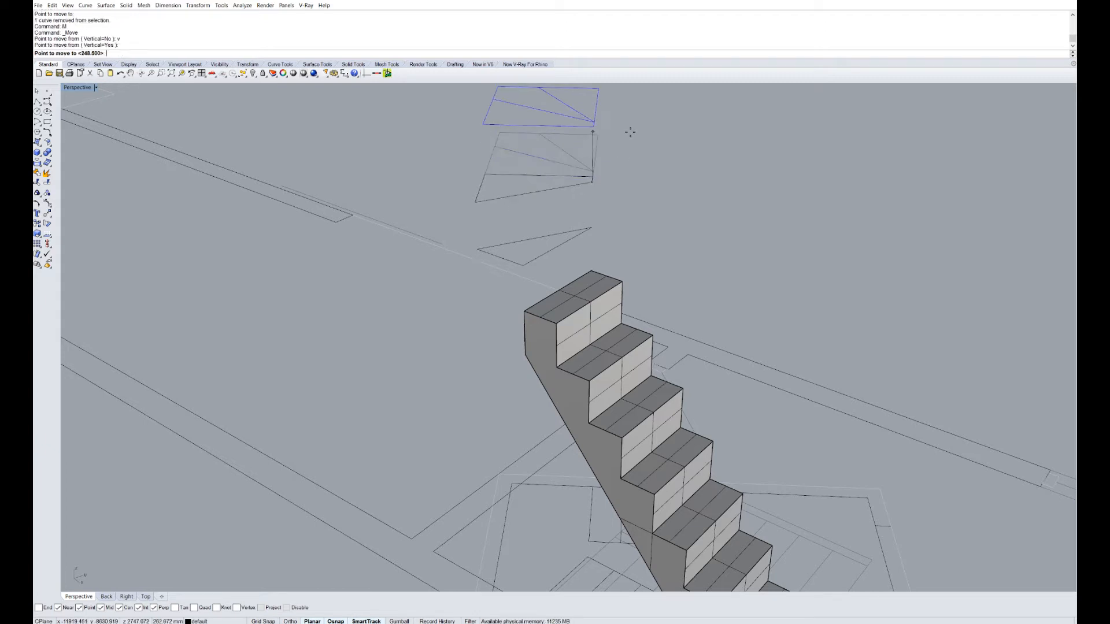
{"action": "key", "text": "Return"}
- Leave out the lowest of the three top winder treads and raise the remaining two outlines vertically by 248.5 mm
{"action": "scroll", "coordinate": [630, 216], "scroll_direction": "up", "scroll_amount": 4}
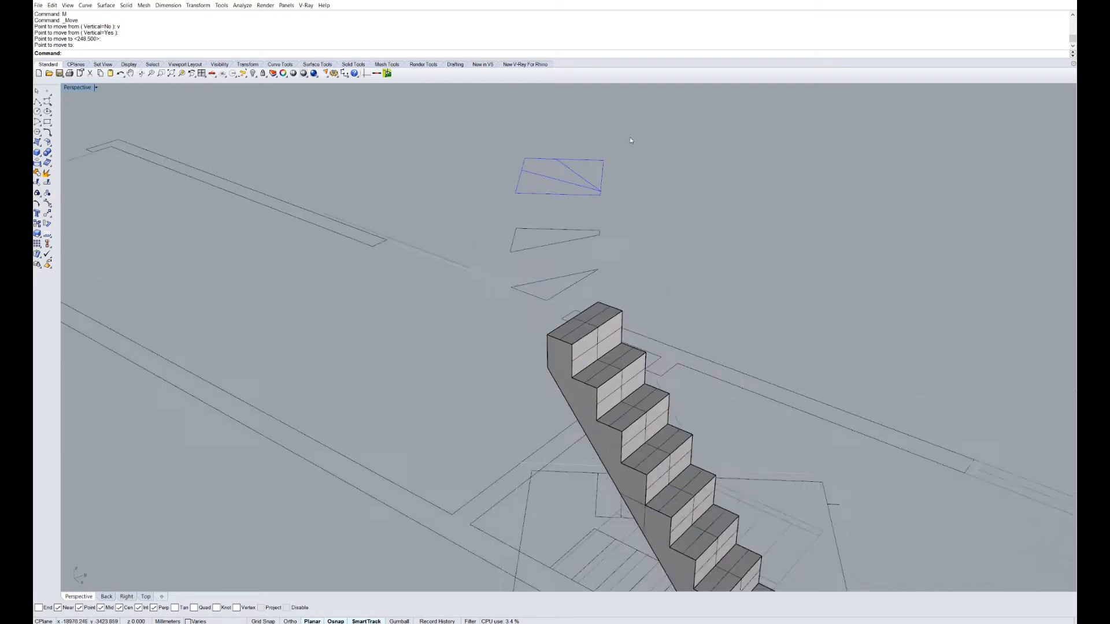
{"action": "left_click", "coordinate": [571, 212], "text": "ctrl"}
{"action": "type", "text": "M"}
{"action": "key", "text": "Return"}
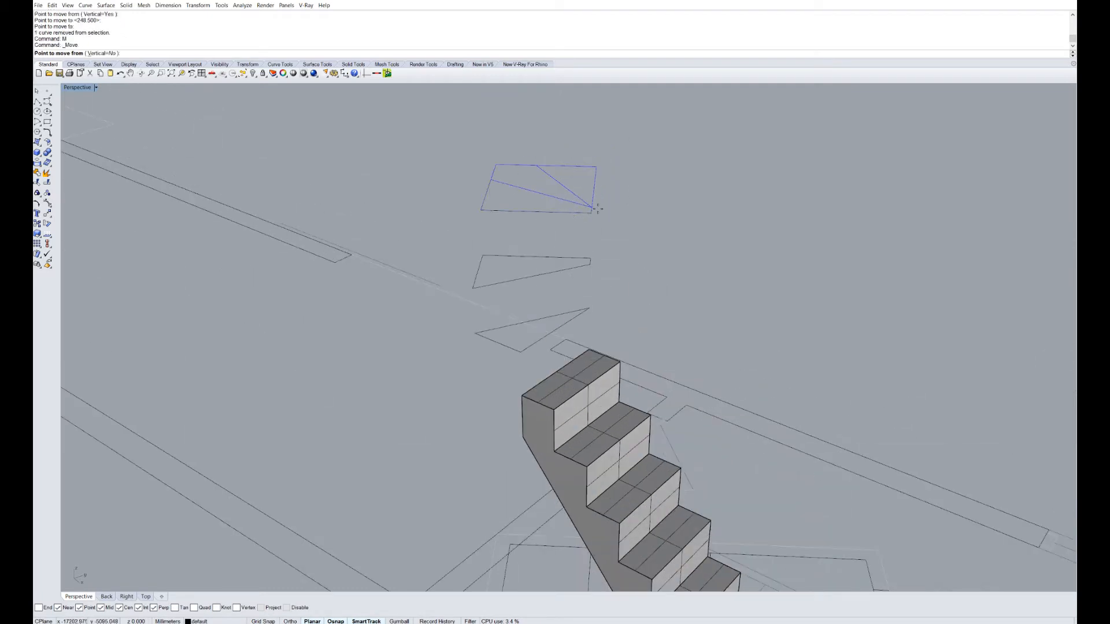
{"action": "key", "text": "Escape"}
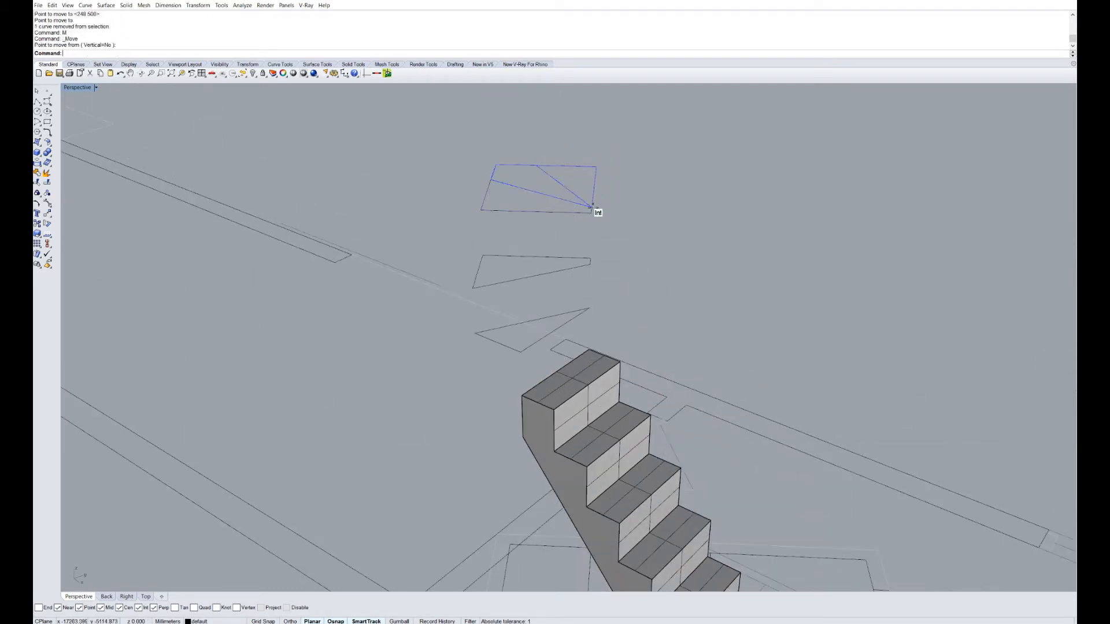
{"action": "type", "text": "M"}
{"action": "key", "text": "Return"}
{"action": "type", "text": "v"}
{"action": "key", "text": "Return"}
{"action": "left_click", "coordinate": [593, 206]}
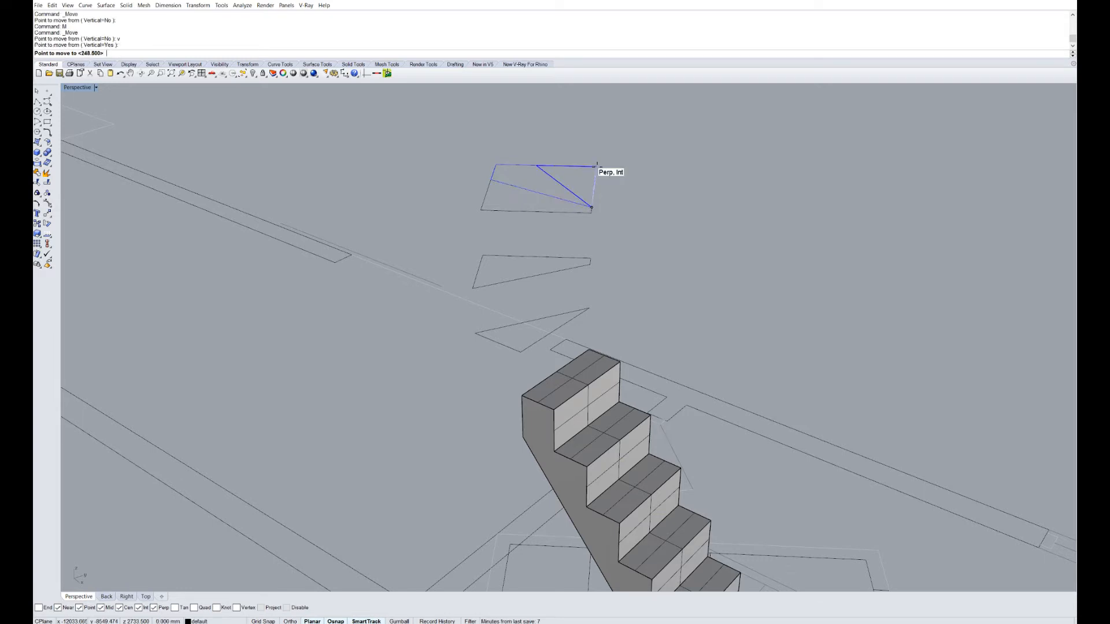
{"action": "left_click", "coordinate": [633, 163]}
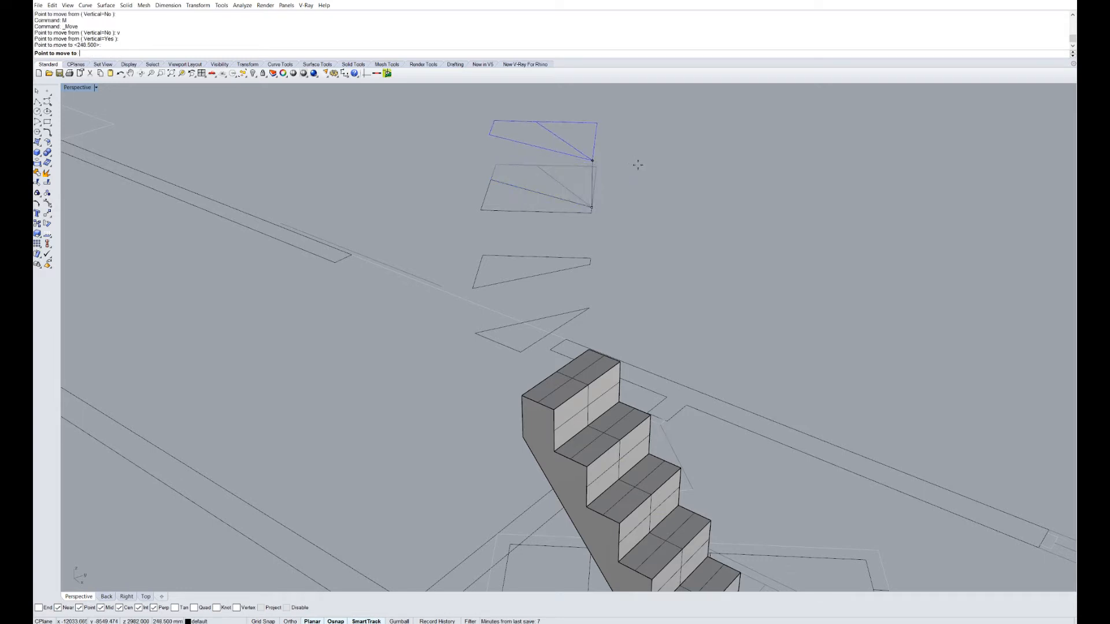
- Raise only the last triangular winder tread outline vertically by a further 248.5 mm
{"action": "left_click", "coordinate": [588, 160], "text": "ctrl"}
{"action": "key", "text": "Return"}
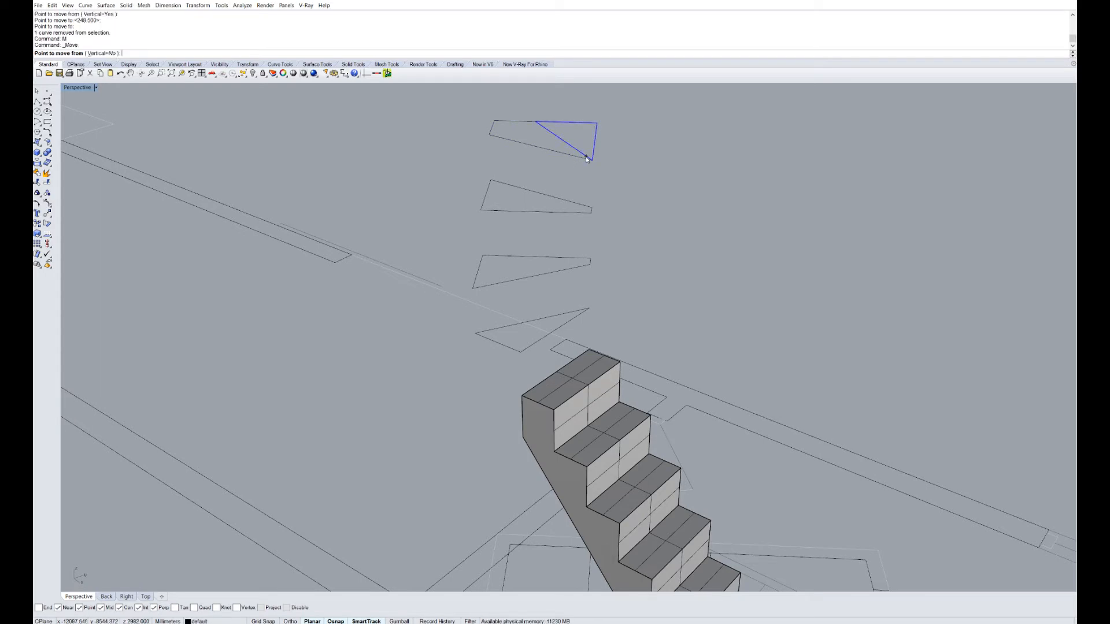
{"action": "type", "text": "v"}
{"action": "key", "text": "Return"}
{"action": "left_click", "coordinate": [591, 160]}
{"action": "left_click", "coordinate": [627, 144]}
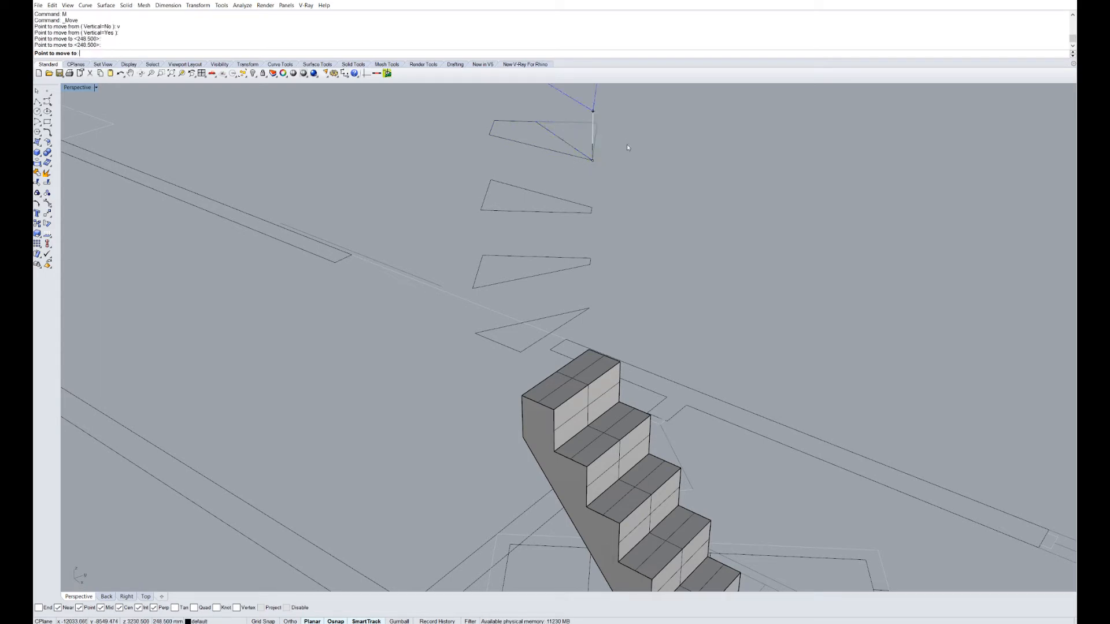
{"action": "right_click_drag", "start_coordinate": [640, 248], "coordinate": [517, 193]}
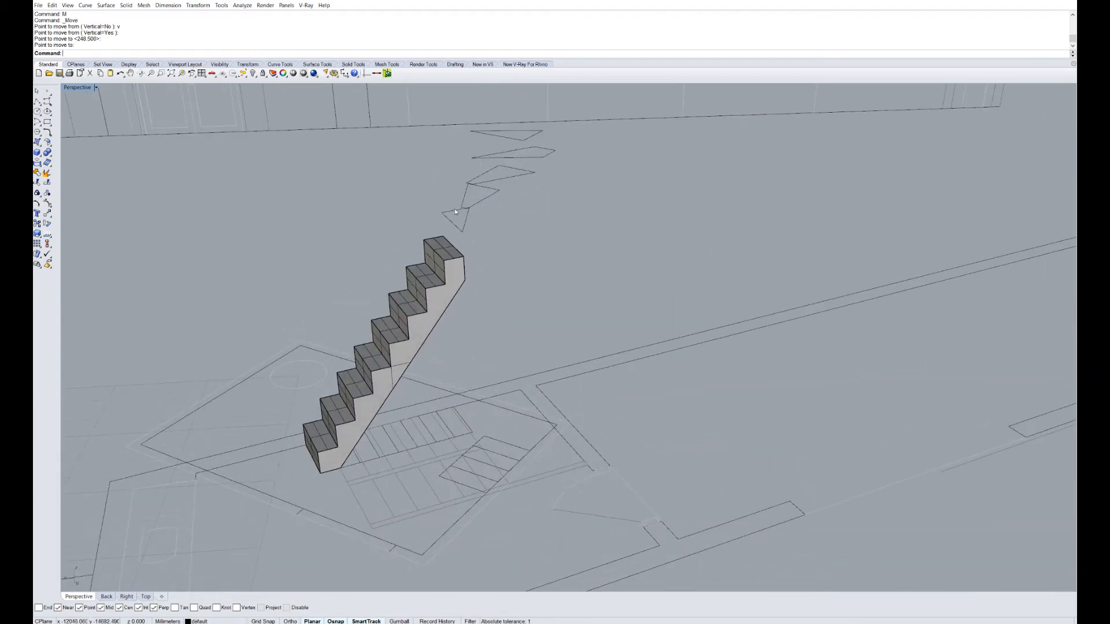
{"action": "right_click_drag", "start_coordinate": [537, 184], "coordinate": [538, 382]}
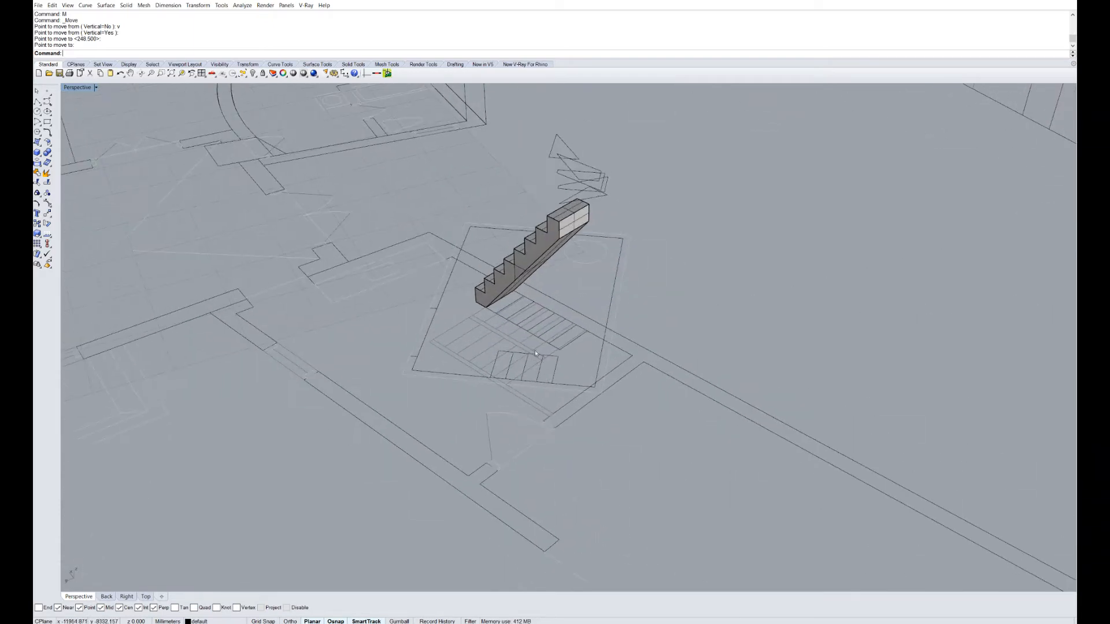
{"action": "left_click", "coordinate": [38, 101]}
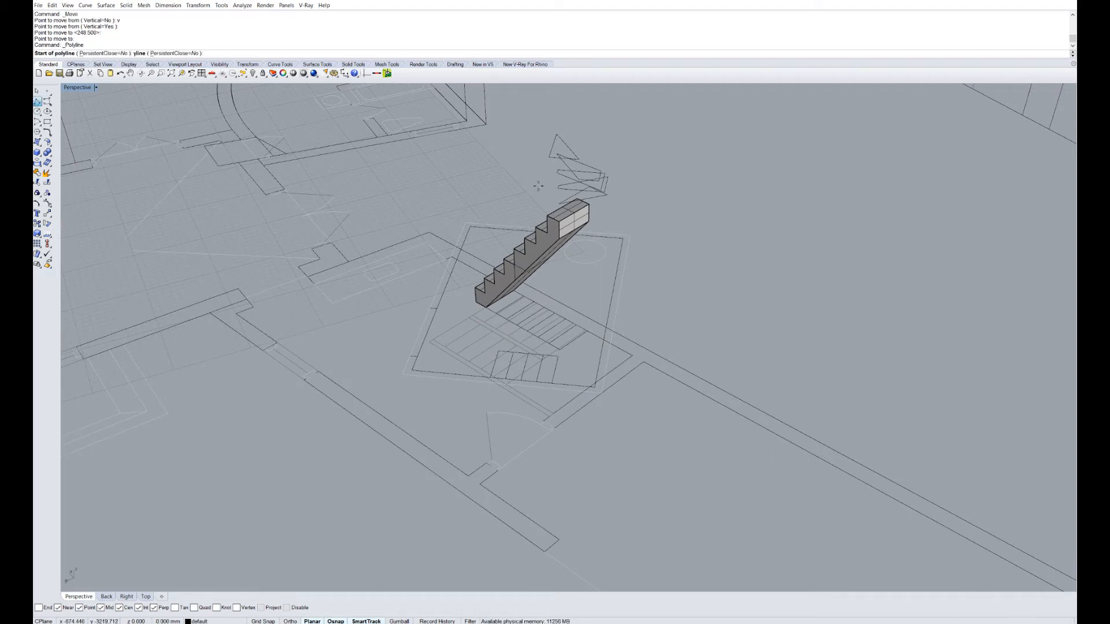
{"action": "right_click_drag", "start_coordinate": [589, 191], "coordinate": [567, 324]}
{"action": "scroll", "coordinate": [568, 169], "scroll_direction": "up", "scroll_amount": 3}
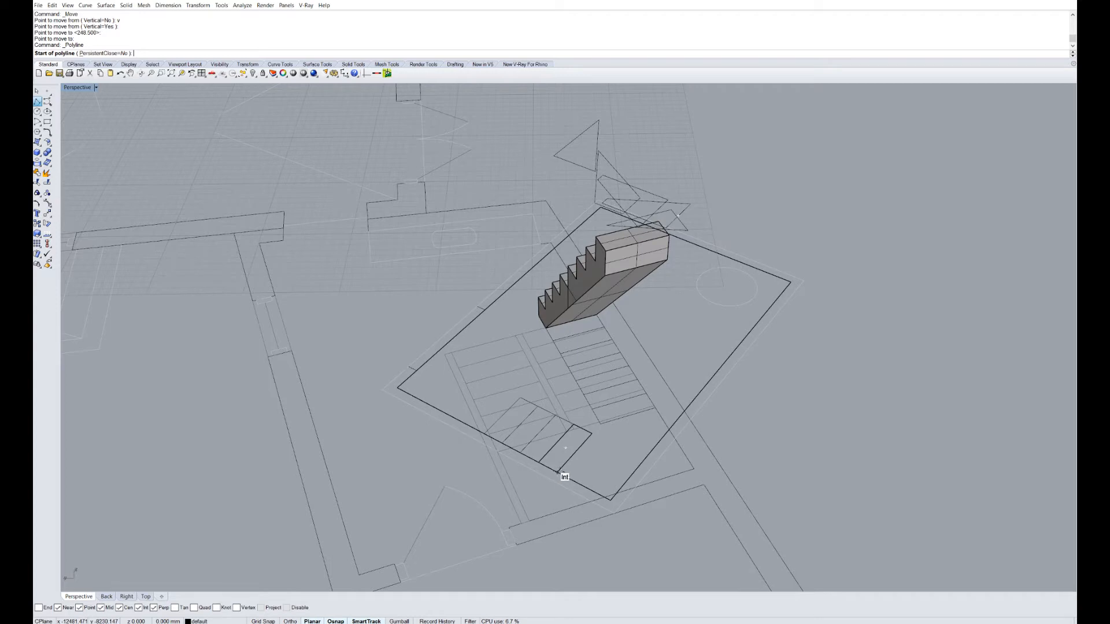
{"action": "left_click", "coordinate": [559, 472], "text": "ctrl"}
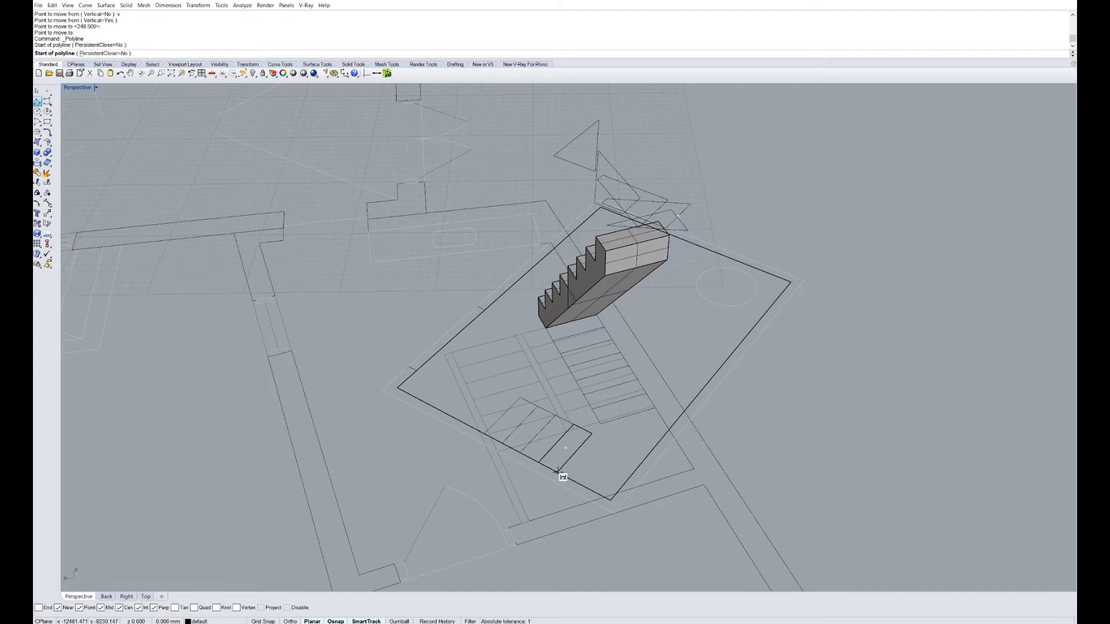
{"action": "left_click", "coordinate": [553, 155]}
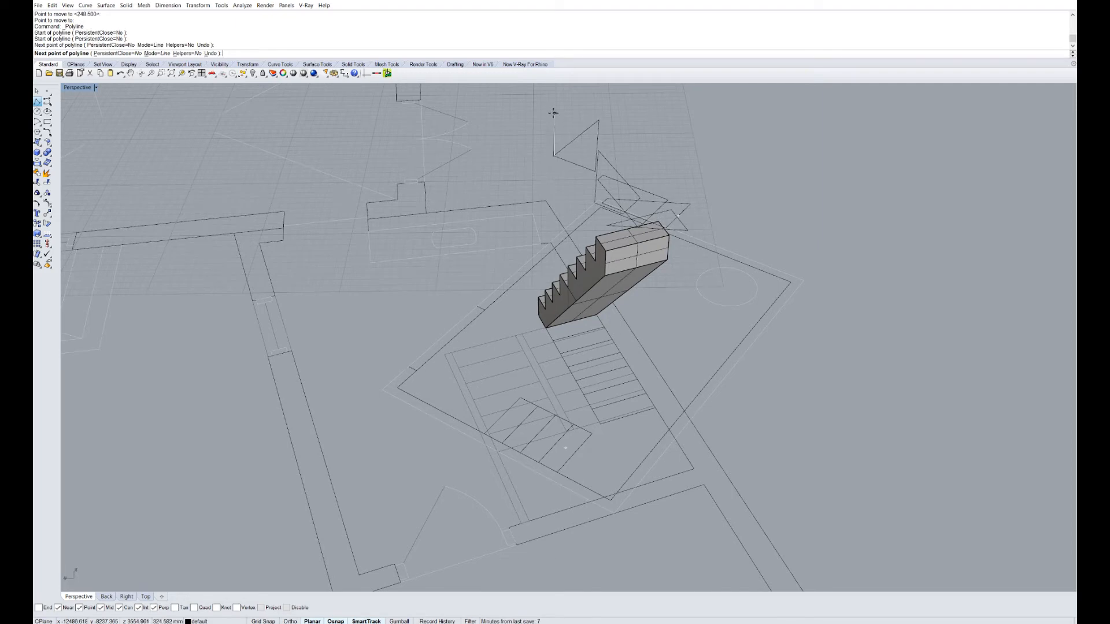
{"action": "scroll", "coordinate": [553, 113], "scroll_direction": "up", "scroll_amount": 2}
{"action": "key", "text": "ctrl+z"}
{"action": "scroll", "coordinate": [545, 189], "scroll_direction": "down", "scroll_amount": 5}
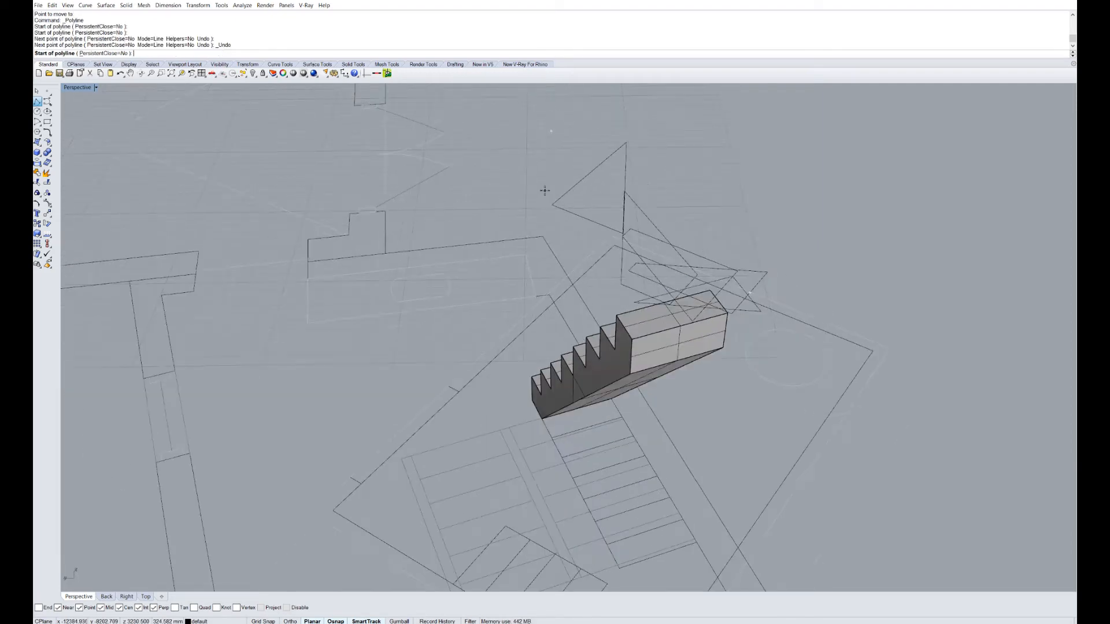
{"action": "key", "text": "Escape"}
- Draw a polyline from the top winder's outer corner: a 248.5 mm vertical riser and a 200 mm tread aligned with the floor plan
{"action": "key", "text": "Return"}
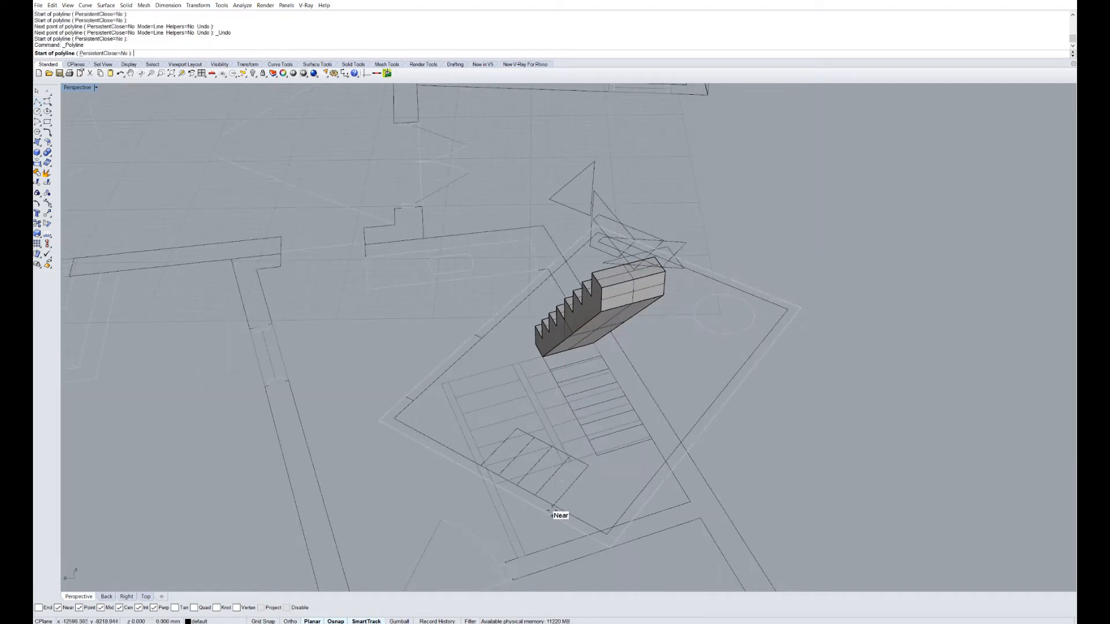
{"action": "left_click", "coordinate": [550, 199]}
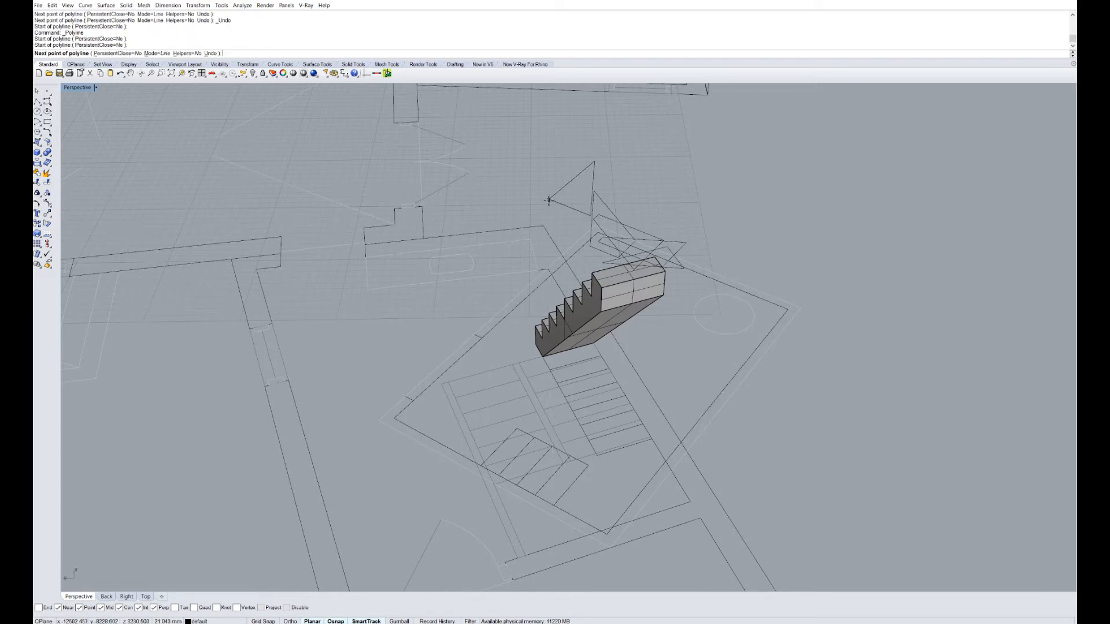
{"action": "left_click", "coordinate": [549, 199], "text": "ctrl"}
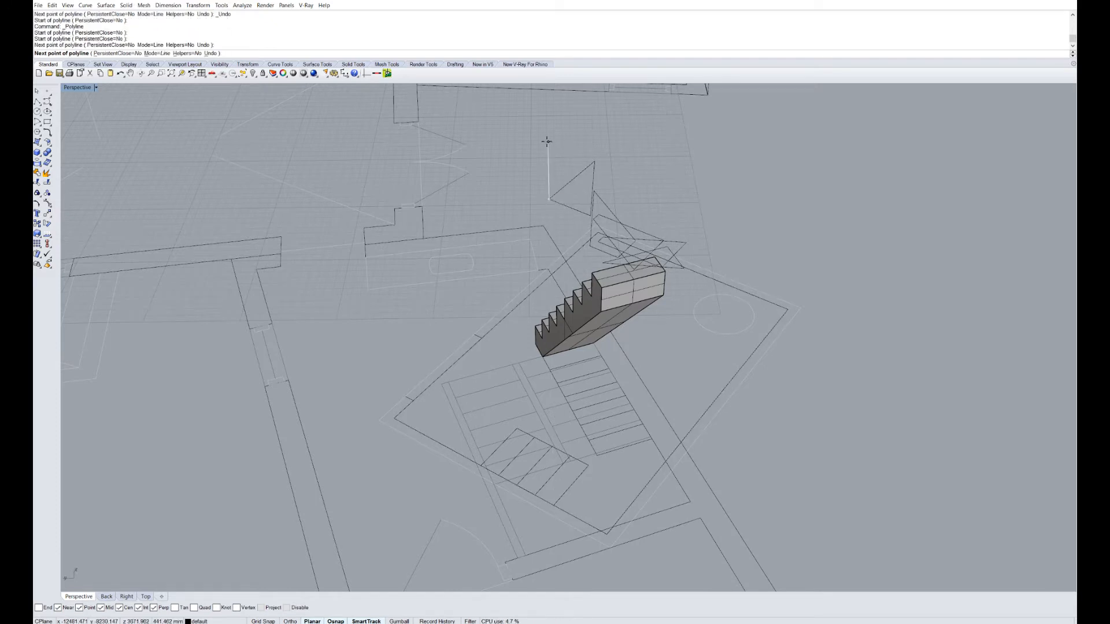
{"action": "type", "text": "248.5"}
{"action": "key", "text": "Return"}
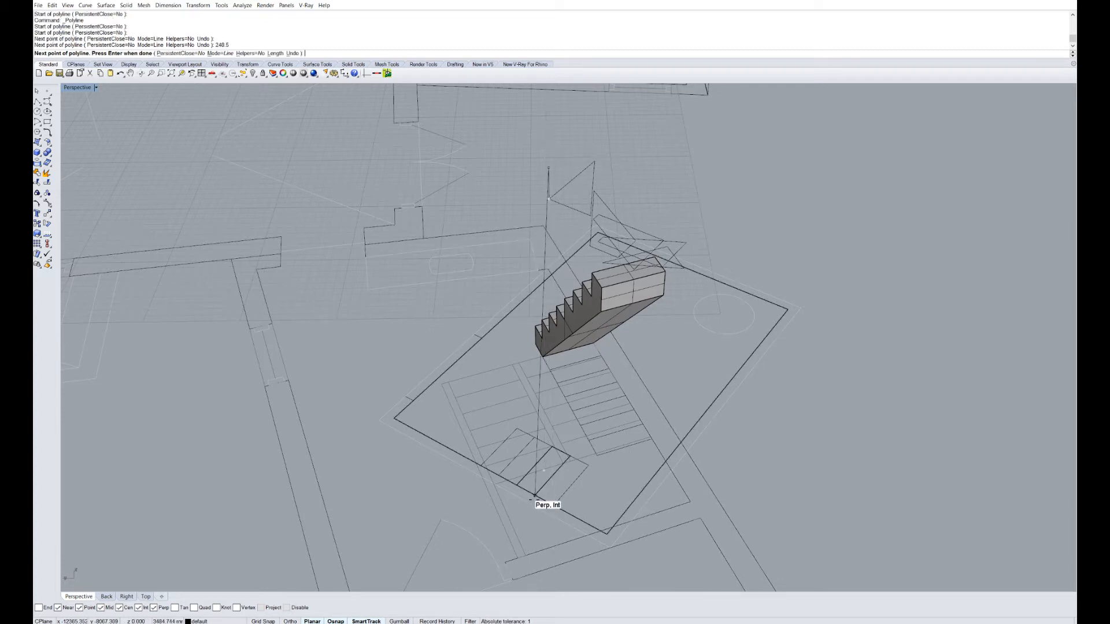
{"action": "left_click", "coordinate": [534, 497]}
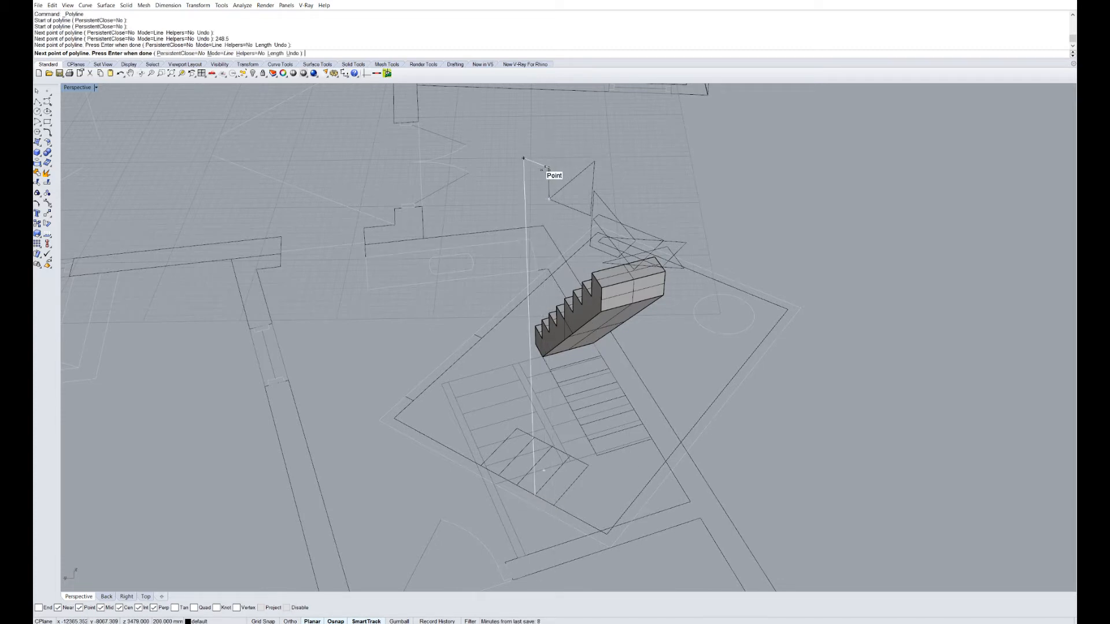
{"action": "left_click", "coordinate": [545, 168]}
{"action": "key", "text": "Return"}
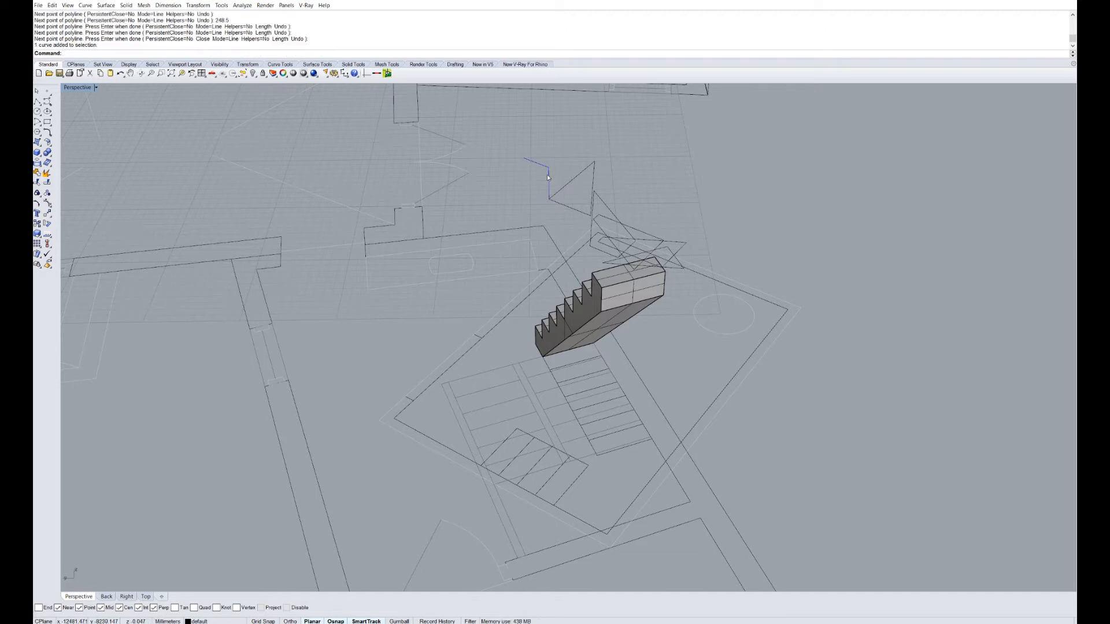
- Array the riser-and-tread polyline linearly as 4 items, spaced from the riser's base to the tread's end
{"action": "type", "text": "ArrayLinear"}
{"action": "key", "text": "Return"}
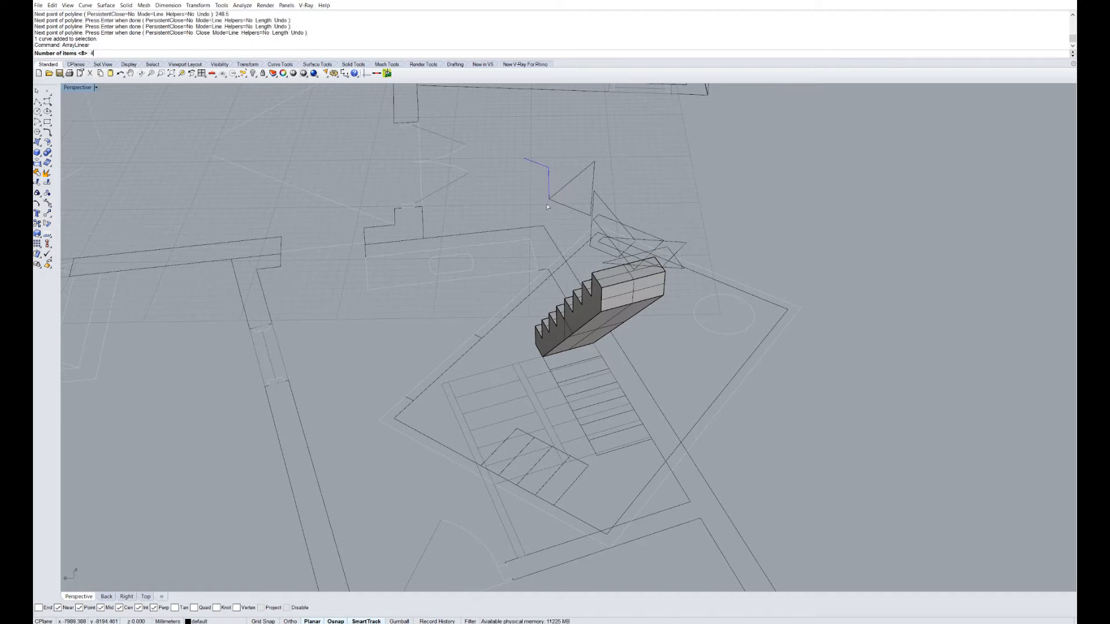
{"action": "key", "text": "Return"}
{"action": "left_click", "coordinate": [549, 199]}
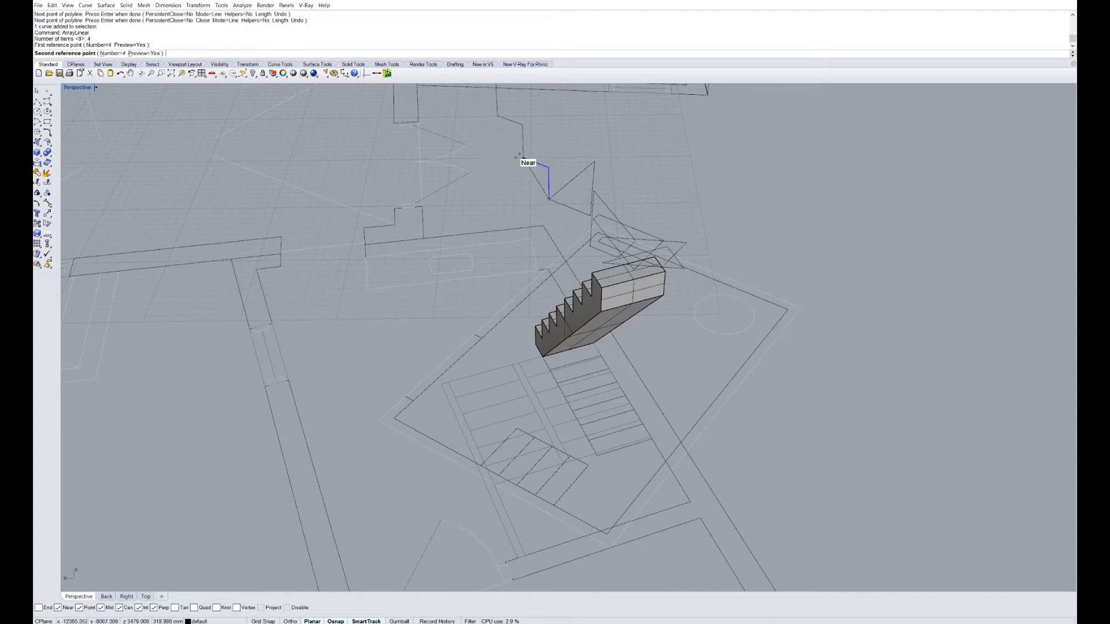
{"action": "left_click", "coordinate": [524, 165]}
- Select the arrayed copies together with the original riser-and-tread polyline and join them into one curve
{"action": "type", "text": "Se"}
{"action": "key", "text": "Return"}
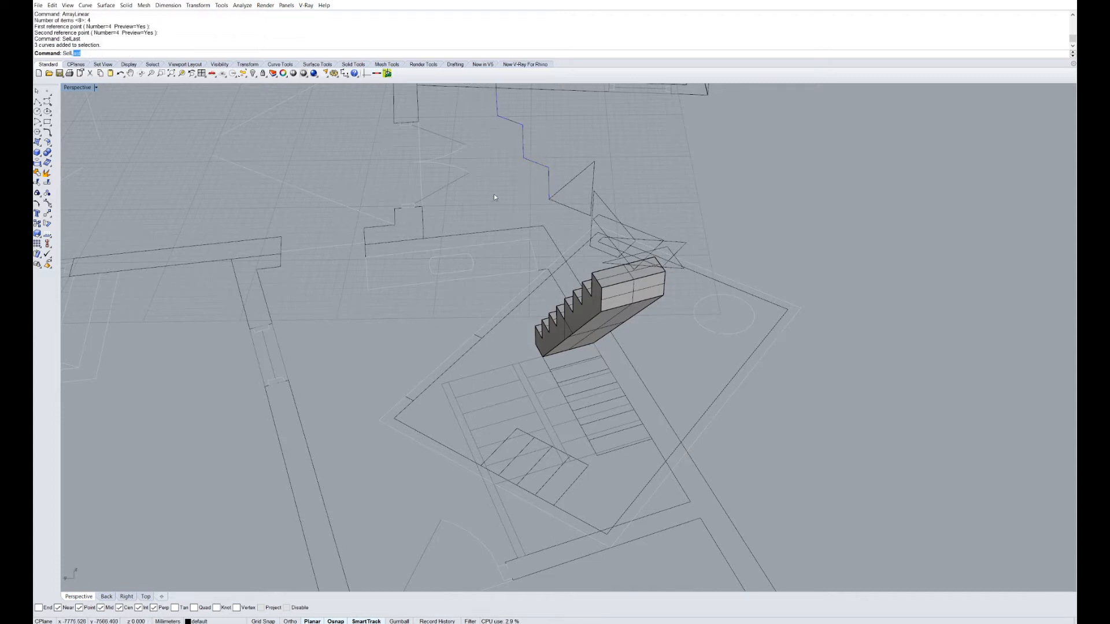
{"action": "left_click", "coordinate": [545, 168]}
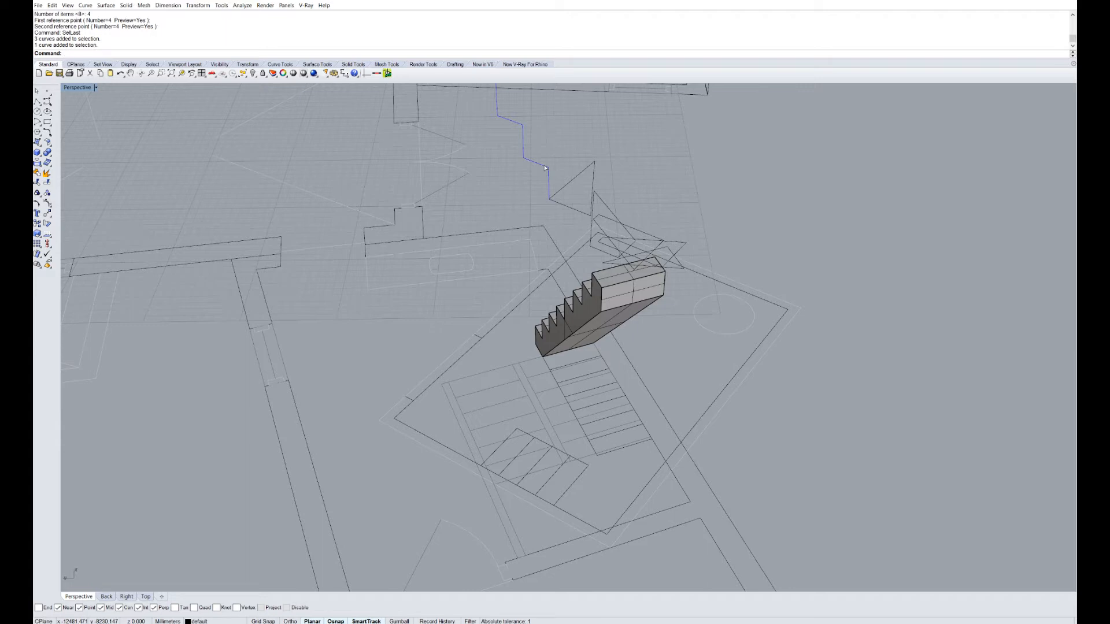
{"action": "type", "text": "Join"}
{"action": "key", "text": "Return"}
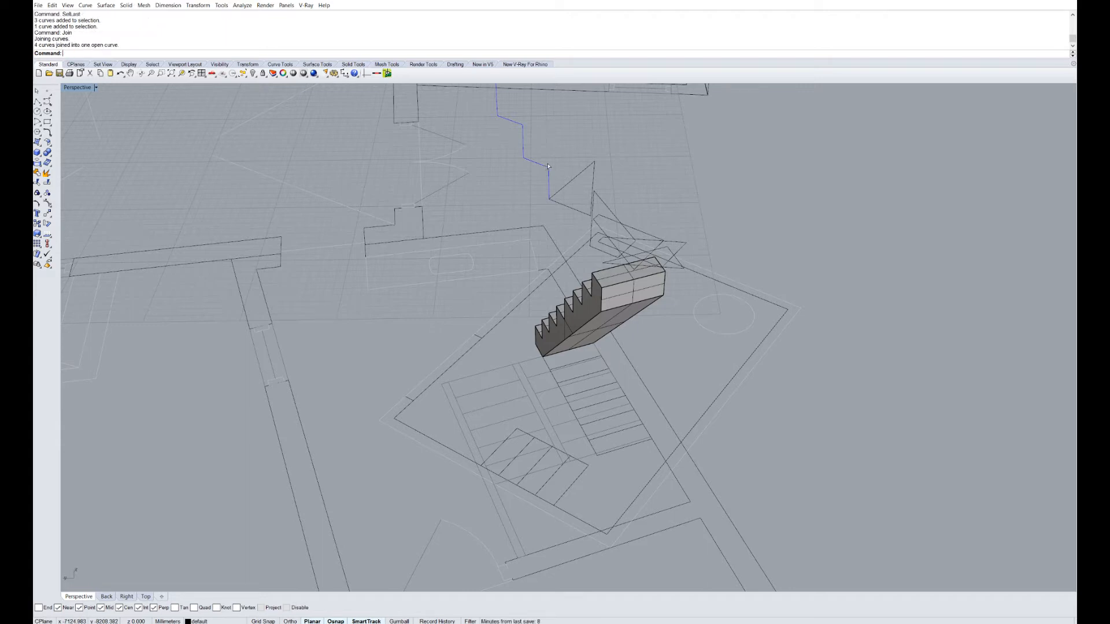
- Isolate the stair and its surrounding plan lines by inverting their selection and hiding everything else
{"action": "scroll", "coordinate": [697, 199], "scroll_direction": "down", "scroll_amount": 3}
{"action": "type", "text": "Z"}
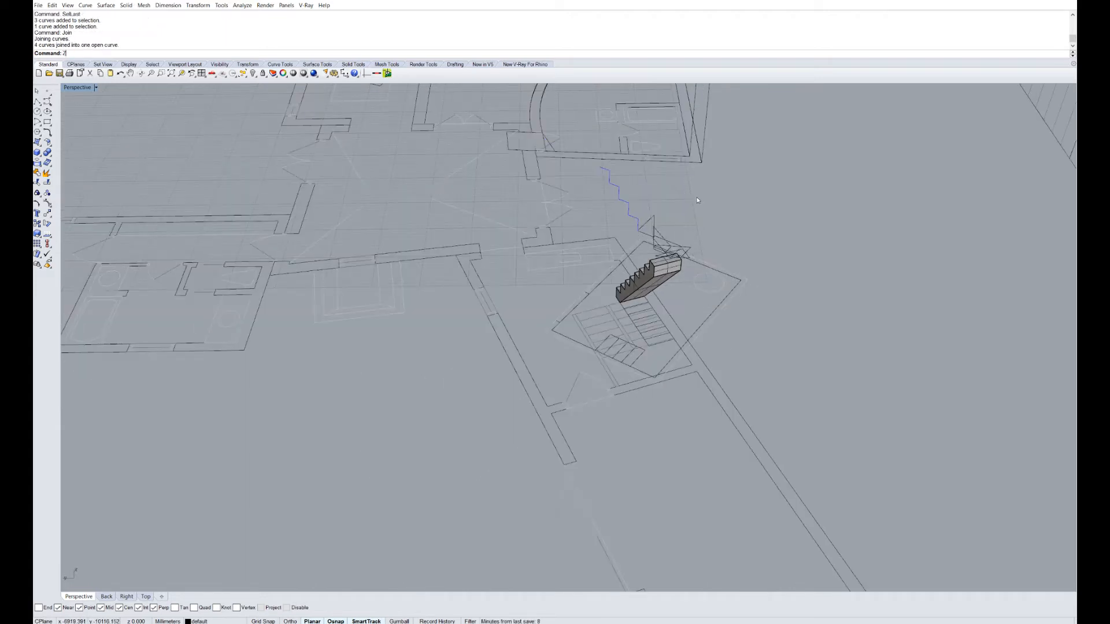
{"action": "key", "text": "Return"}
{"action": "type", "text": "s"}
{"action": "key", "text": "Return"}
{"action": "right_click_drag", "start_coordinate": [776, 239], "coordinate": [665, 271]}
{"action": "scroll", "coordinate": [664, 271], "scroll_direction": "down", "scroll_amount": 3}
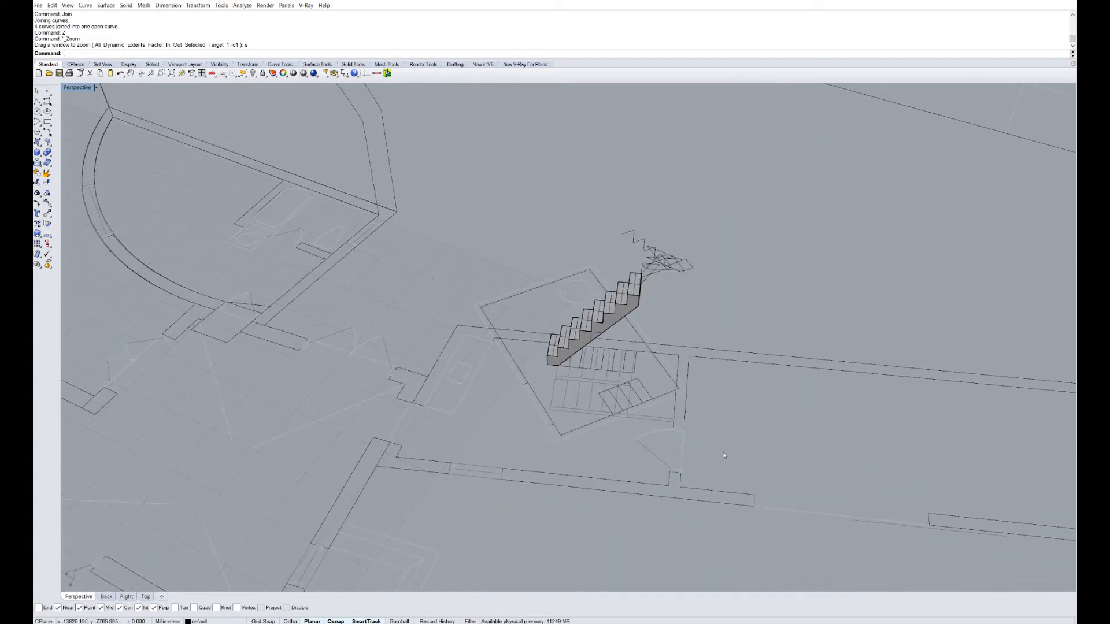
{"action": "left_click_drag", "start_coordinate": [461, 176], "coordinate": [459, 178]}
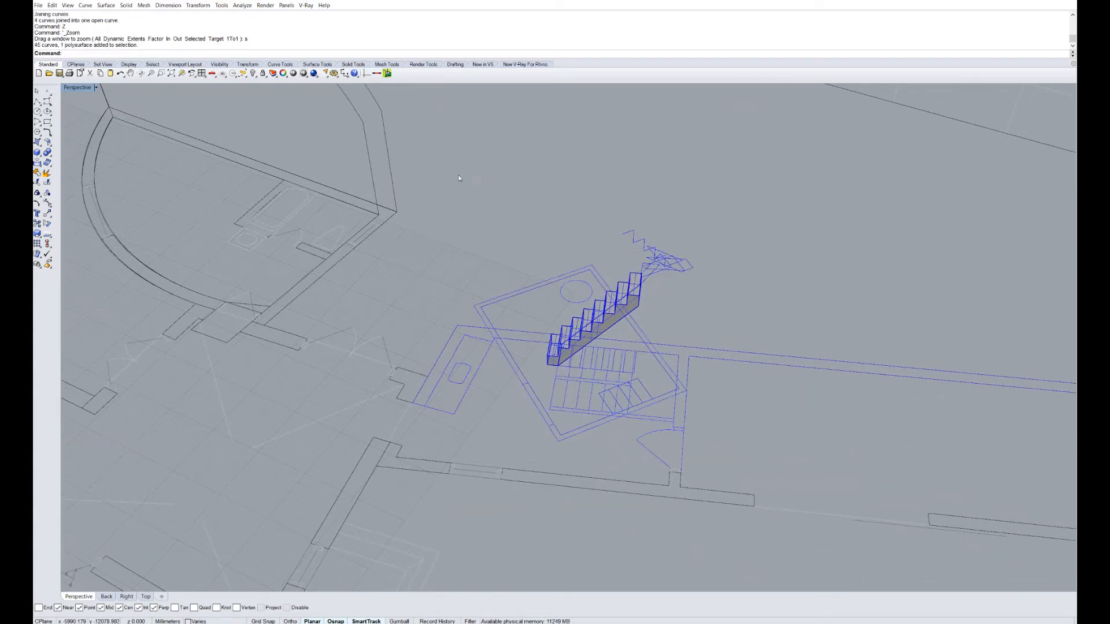
{"action": "key", "text": "Return"}
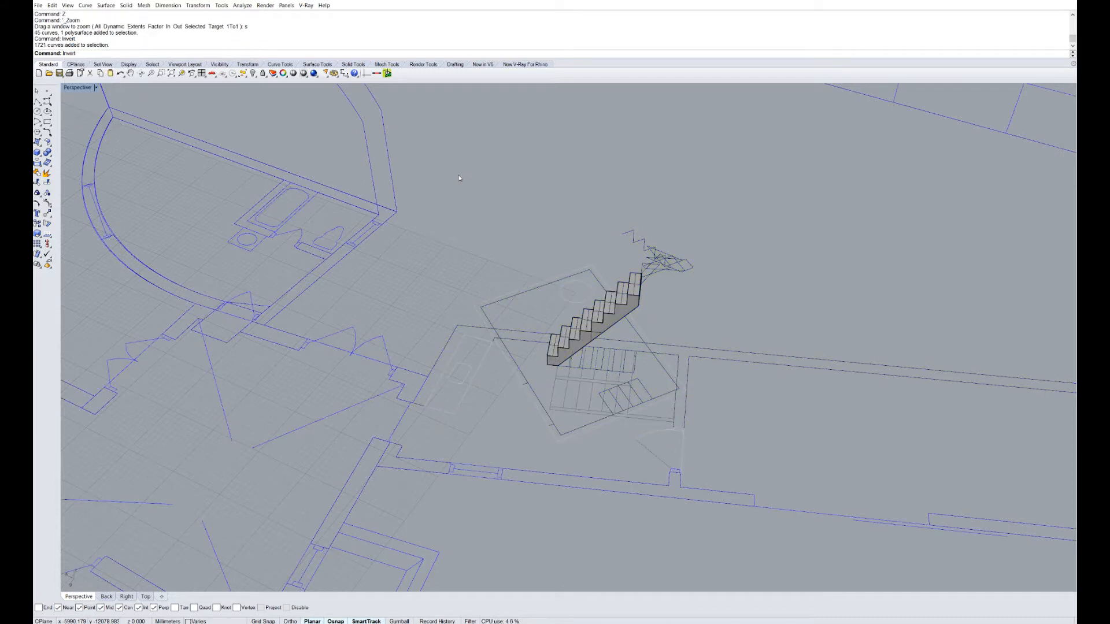
{"action": "type", "text": "hide"}
{"action": "key", "text": "Return"}
- Draw a polyline closing the upper flight's underside: down from the last tread's end, sloping to below the first tread's end, and back to the lowest riser's base
{"action": "right_click_drag", "start_coordinate": [490, 387], "coordinate": [524, 342]}
{"action": "scroll", "coordinate": [524, 342], "scroll_direction": "up", "scroll_amount": 5}
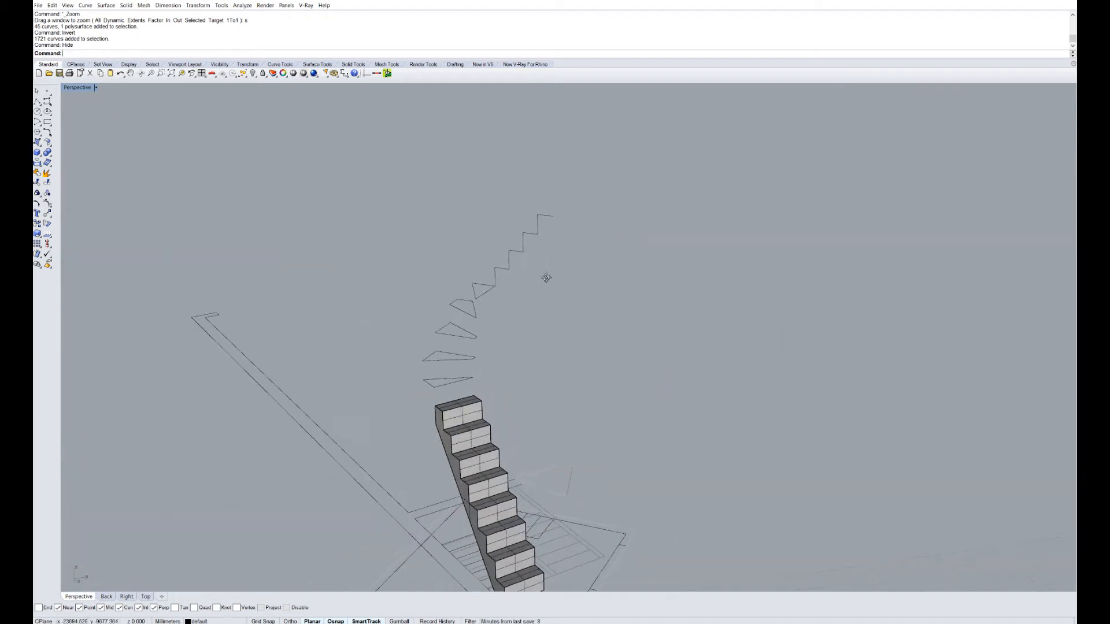
{"action": "left_click", "coordinate": [38, 102]}
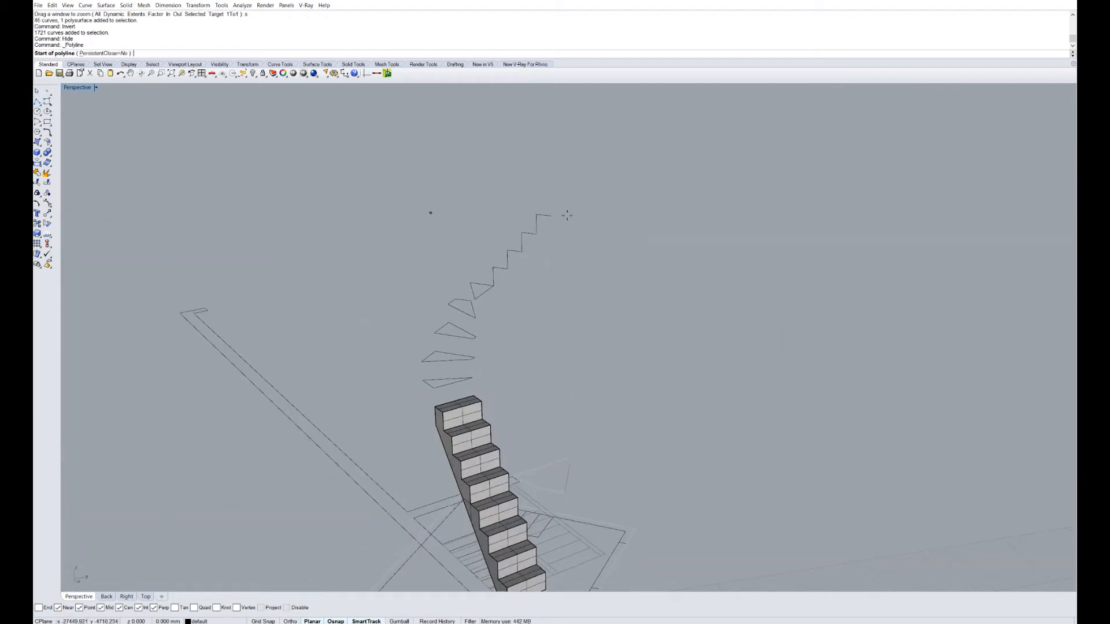
{"action": "scroll", "coordinate": [544, 215], "scroll_direction": "up", "scroll_amount": 3}
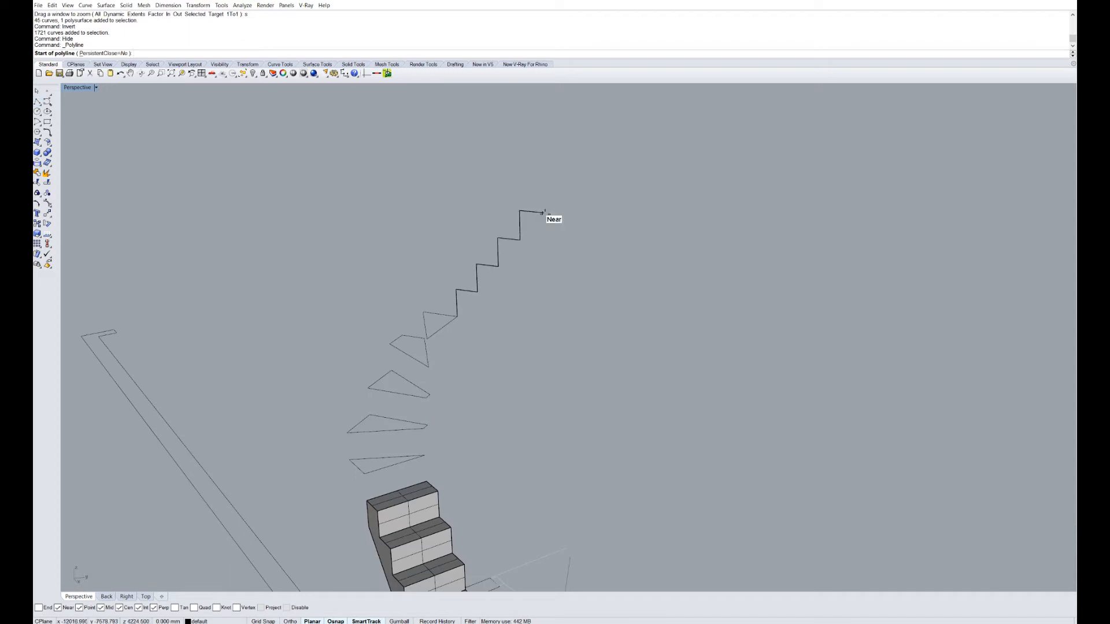
{"action": "left_click", "coordinate": [542, 212]}
{"action": "left_click", "coordinate": [541, 211]}
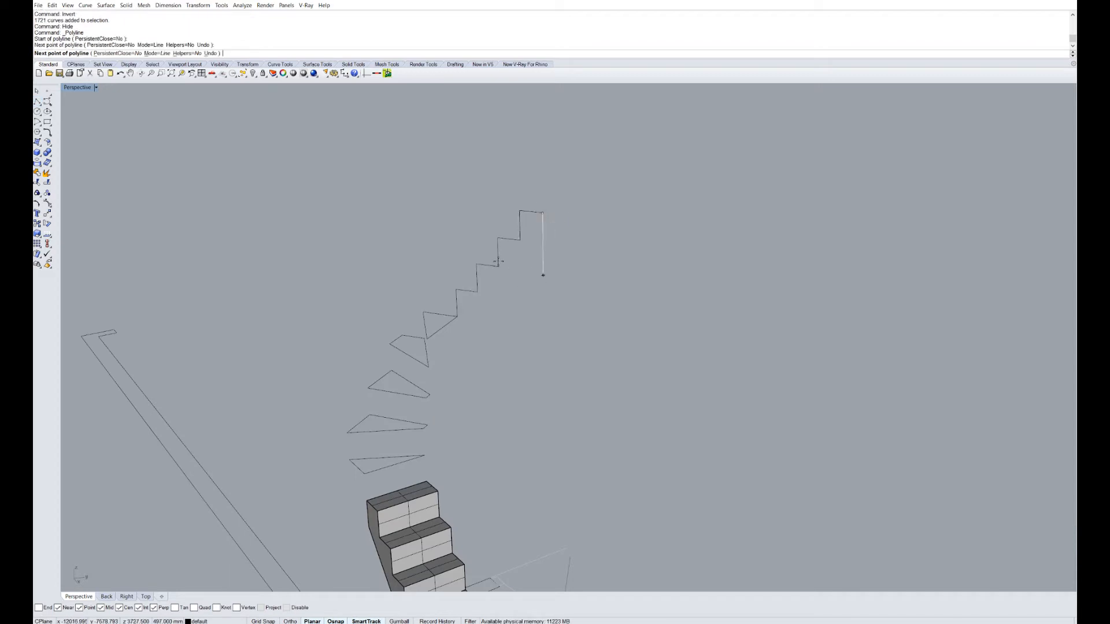
{"action": "left_click", "coordinate": [543, 243]}
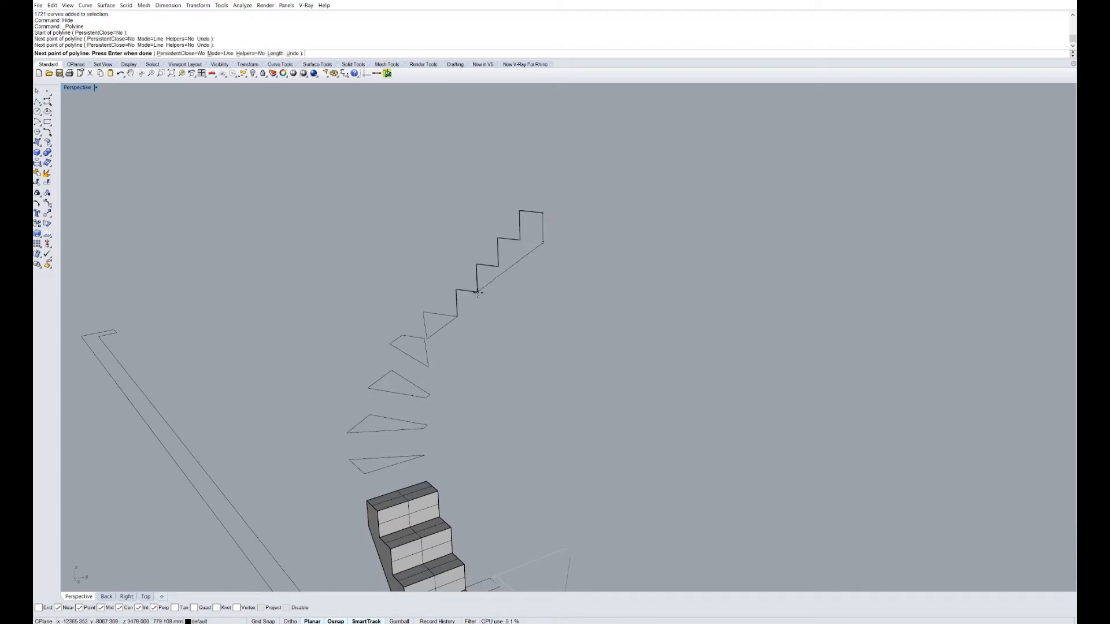
{"action": "left_click", "coordinate": [478, 318]}
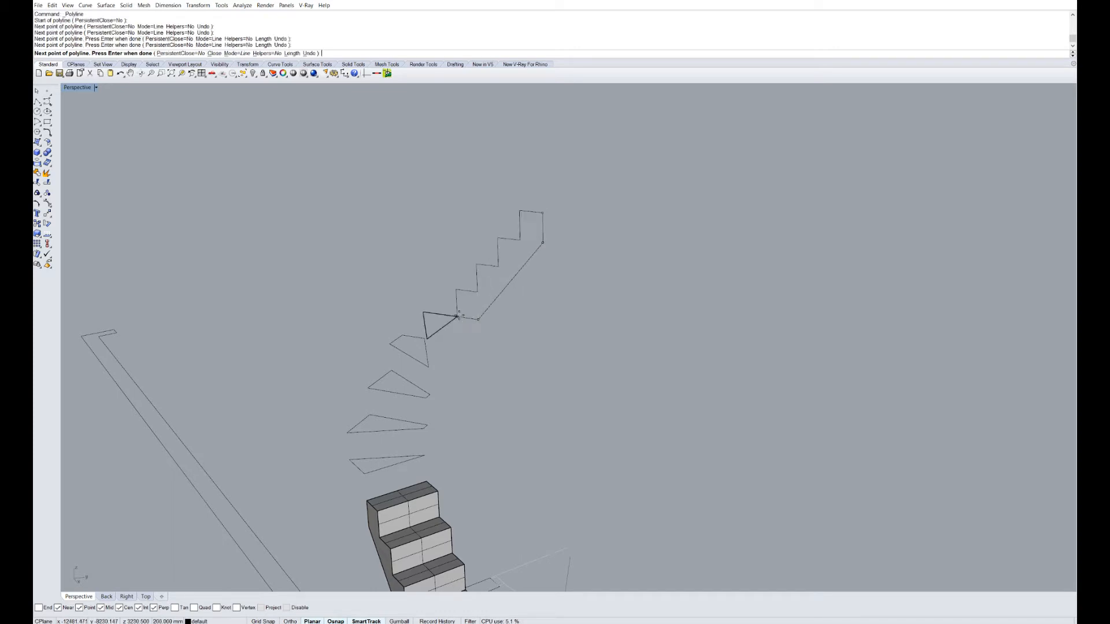
{"action": "left_click", "coordinate": [457, 316]}
{"action": "key", "text": "Return"}
- Select the upper flight's stepped curve and its underside polyline and join them into one closed curve
{"action": "left_click_drag", "start_coordinate": [523, 286], "coordinate": [480, 225]}
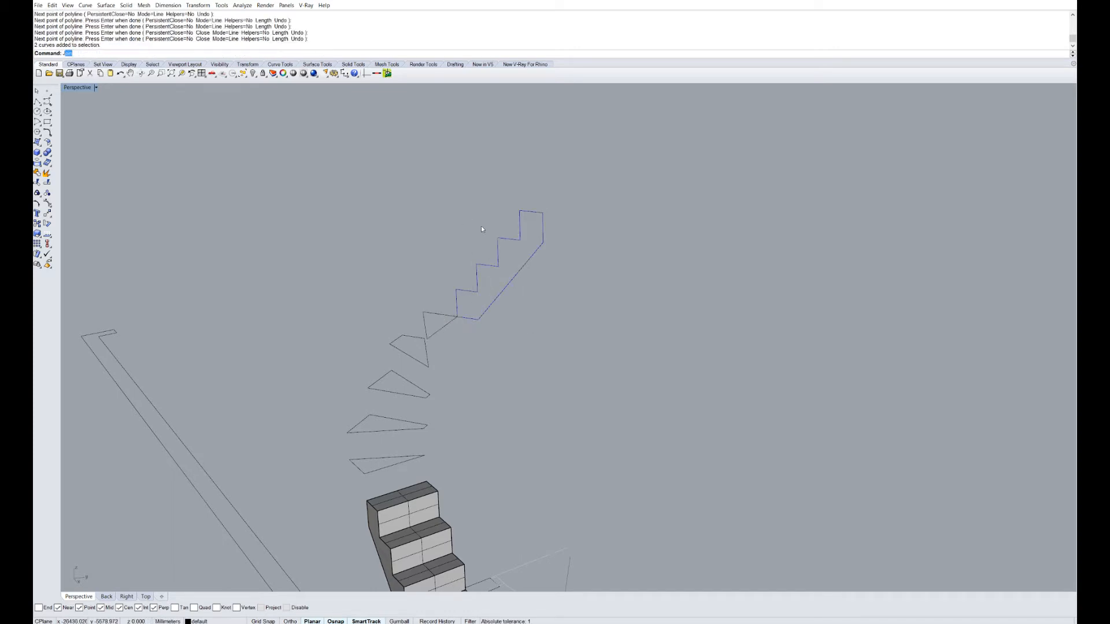
{"action": "type", "text": "Join"}
{"action": "key", "text": "Return"}
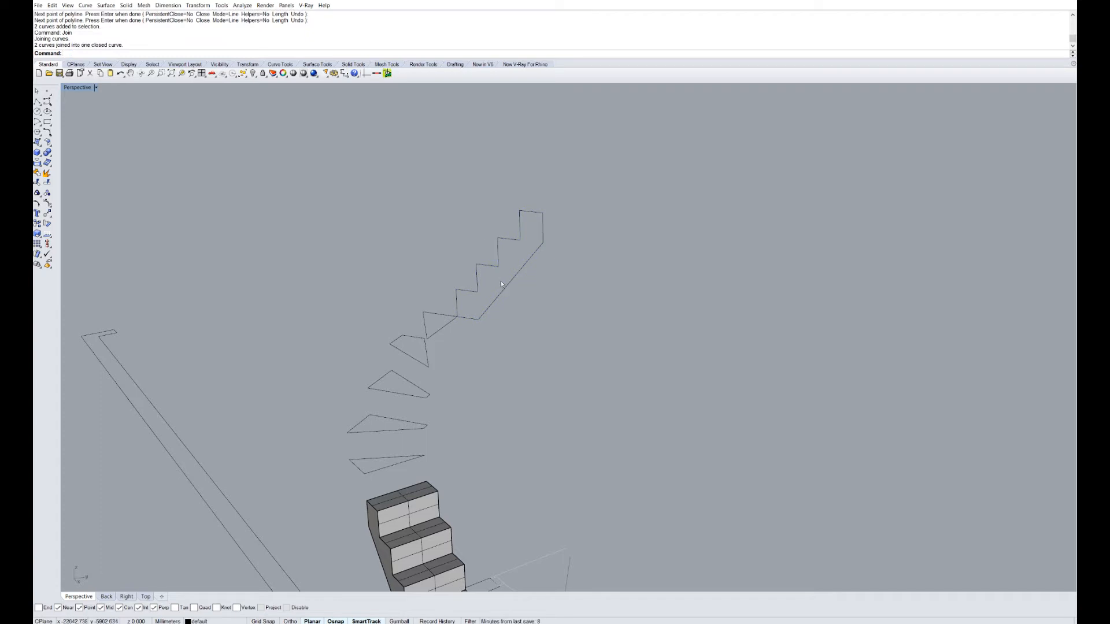
- Extrude the closed upper-flight profile 550 mm as a solid, on the side towards the winders, and delete the profile curve
{"action": "left_click", "coordinate": [501, 293]}
{"action": "type", "text": "E"}
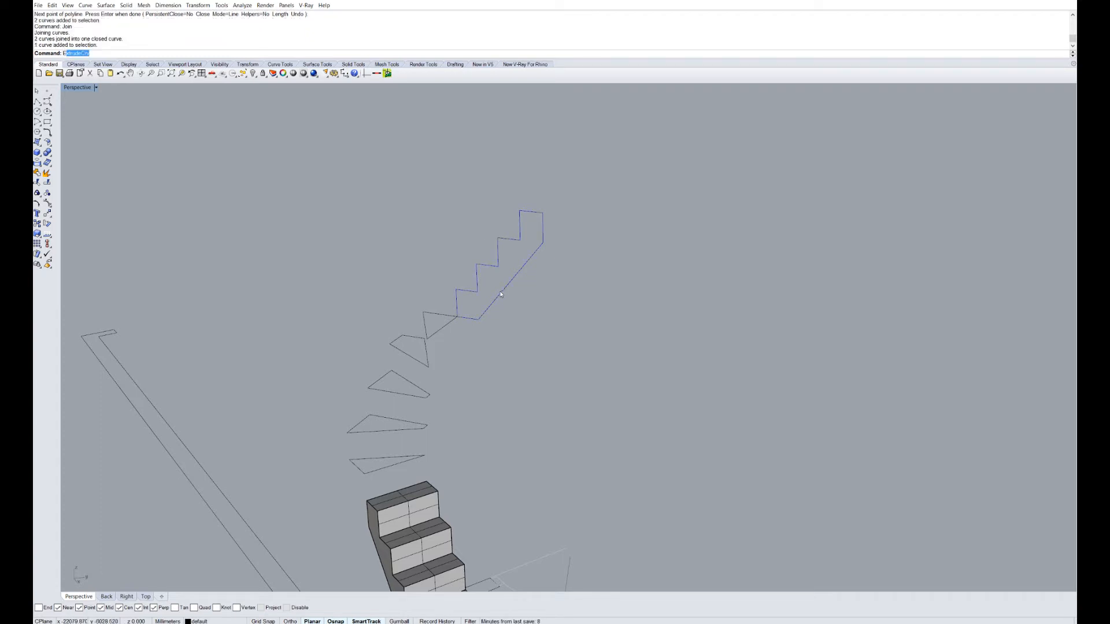
{"action": "type", "text": "xtrud"}
{"action": "key", "text": "Return"}
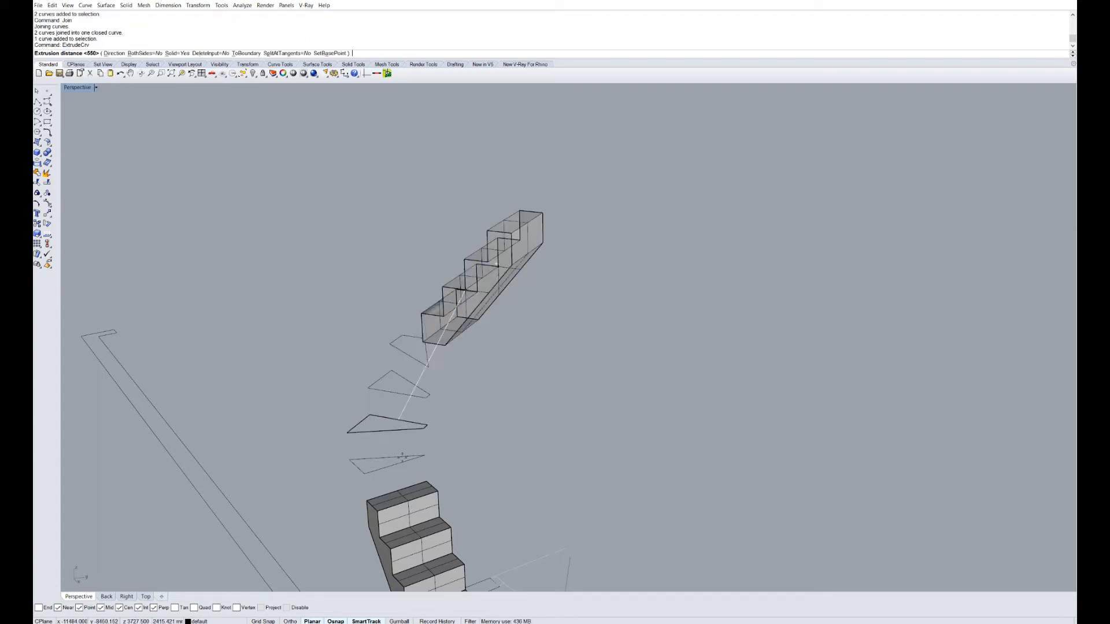
{"action": "right_click_drag", "start_coordinate": [467, 343], "coordinate": [522, 173]}
{"action": "key", "text": "Return"}
{"action": "scroll", "coordinate": [522, 173], "scroll_direction": "down", "scroll_amount": 5}
{"action": "key", "text": "Delete"}
{"action": "right_click_drag", "start_coordinate": [659, 359], "coordinate": [708, 385]}
{"action": "scroll", "coordinate": [523, 295], "scroll_direction": "up", "scroll_amount": 4}
{"action": "right_click_drag", "start_coordinate": [522, 296], "coordinate": [613, 319]}
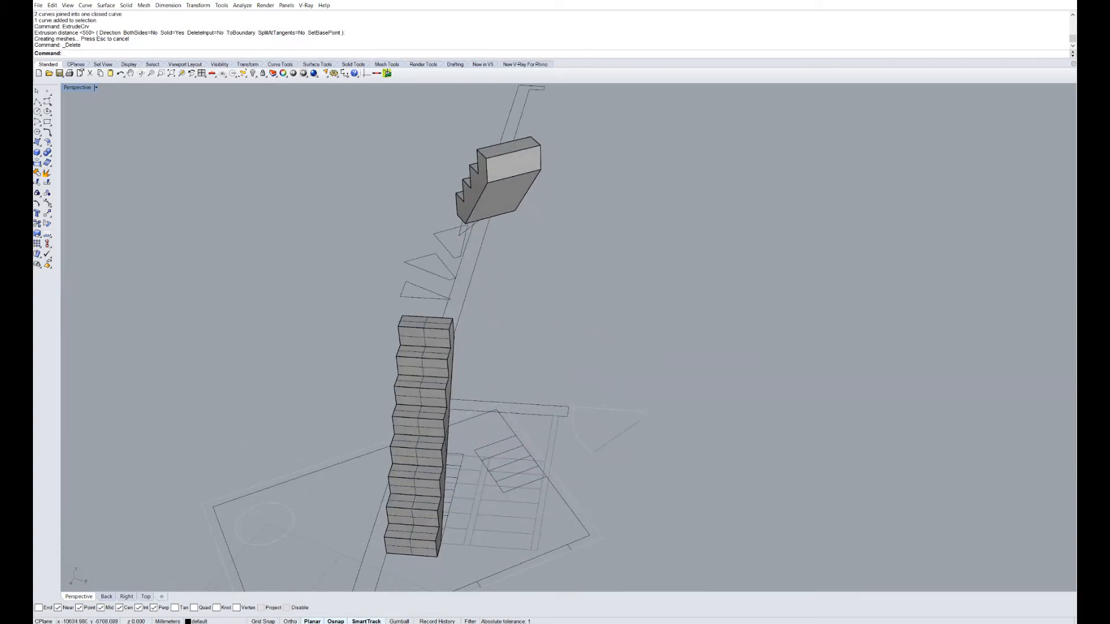
- Extrude the top winder outline 745.5 mm downward as a solid, to the level of a lower winder
{"action": "key", "text": "alt+Tab"}
{"action": "scroll", "coordinate": [457, 264], "scroll_direction": "up", "scroll_amount": 10}
{"action": "scroll", "coordinate": [457, 264], "scroll_direction": "down", "scroll_amount": 3}
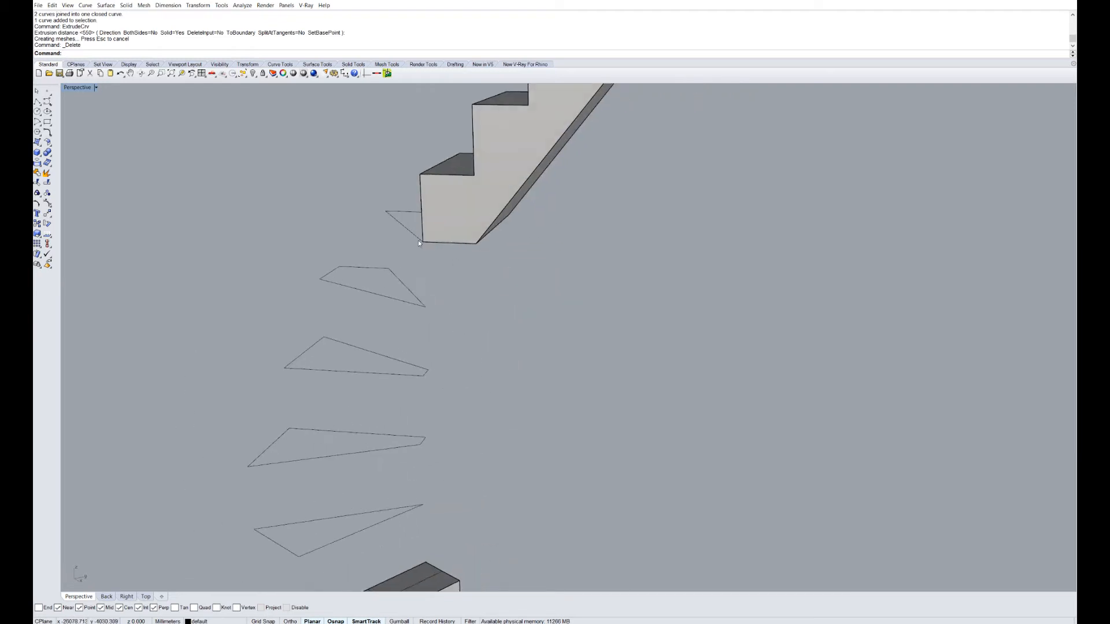
{"action": "left_click", "coordinate": [408, 231]}
{"action": "right_click_drag", "start_coordinate": [470, 294], "coordinate": [459, 293]}
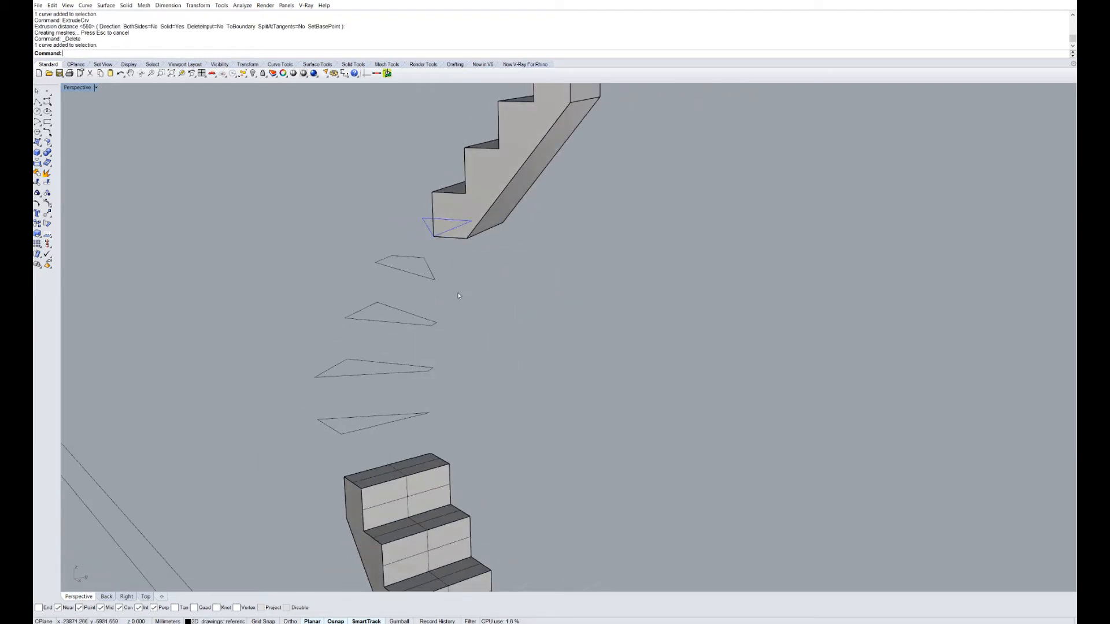
{"action": "type", "text": "Extr"}
{"action": "key", "text": "Return"}
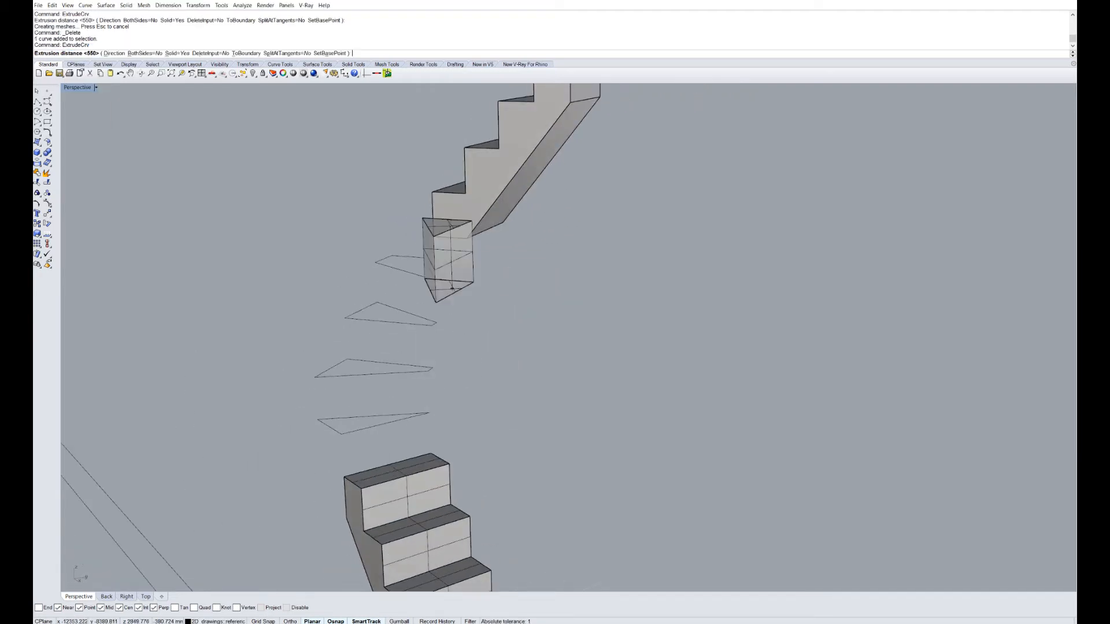
{"action": "scroll", "coordinate": [453, 288], "scroll_direction": "down", "scroll_amount": 7}
{"action": "right_click_drag", "start_coordinate": [476, 300], "coordinate": [412, 274]}
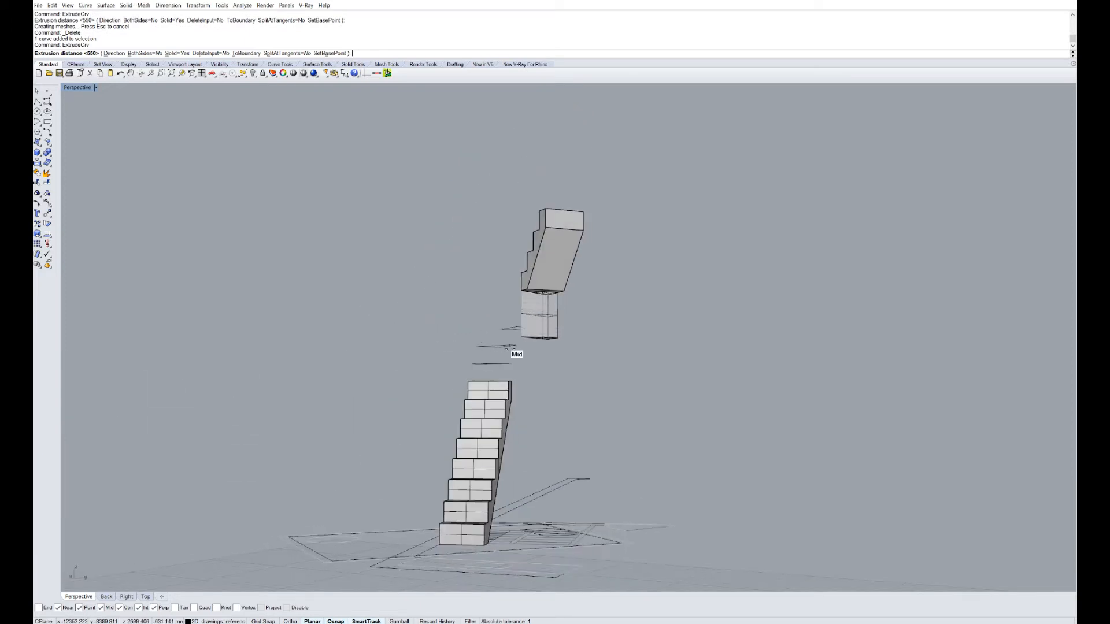
{"action": "left_click", "coordinate": [514, 347]}
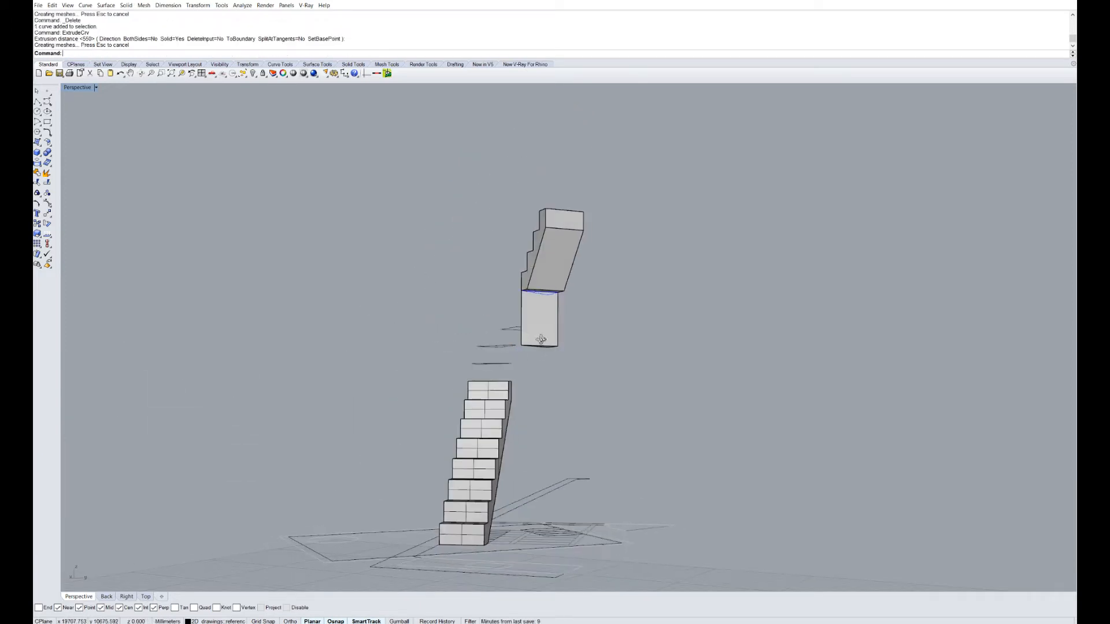
- Extrude the second and third winder outlines from the top downward 497 mm and 248.5 mm, ending level with the top winder's base
{"action": "right_click_drag", "start_coordinate": [517, 324], "coordinate": [488, 281]}
{"action": "scroll", "coordinate": [488, 280], "scroll_direction": "up", "scroll_amount": 5}
{"action": "right_click_drag", "start_coordinate": [514, 372], "coordinate": [489, 367]}
{"action": "scroll", "coordinate": [489, 367], "scroll_direction": "down", "scroll_amount": 7}
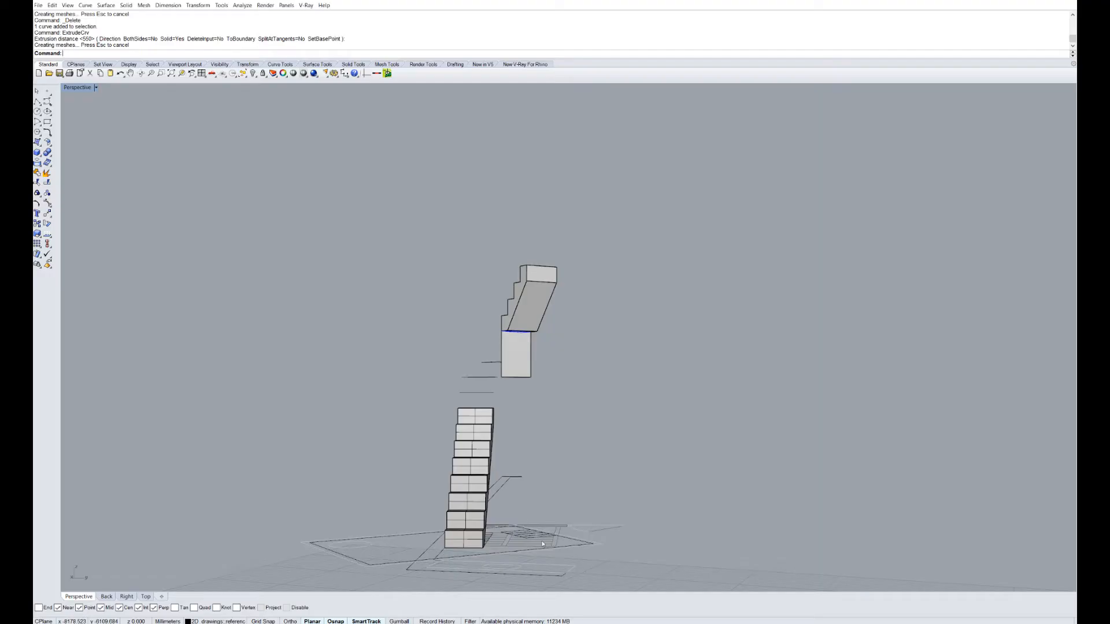
{"action": "scroll", "coordinate": [531, 396], "scroll_direction": "up", "scroll_amount": 6}
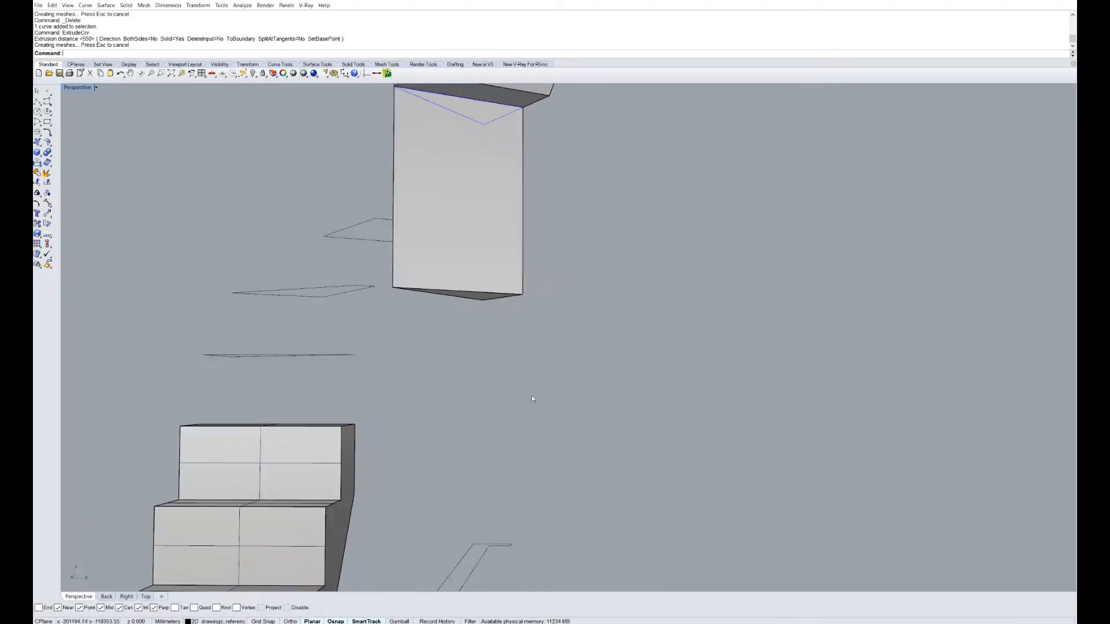
{"action": "scroll", "coordinate": [550, 381], "scroll_direction": "down", "scroll_amount": 3}
{"action": "right_click_drag", "start_coordinate": [549, 380], "coordinate": [502, 325]}
{"action": "left_click", "coordinate": [462, 277]}
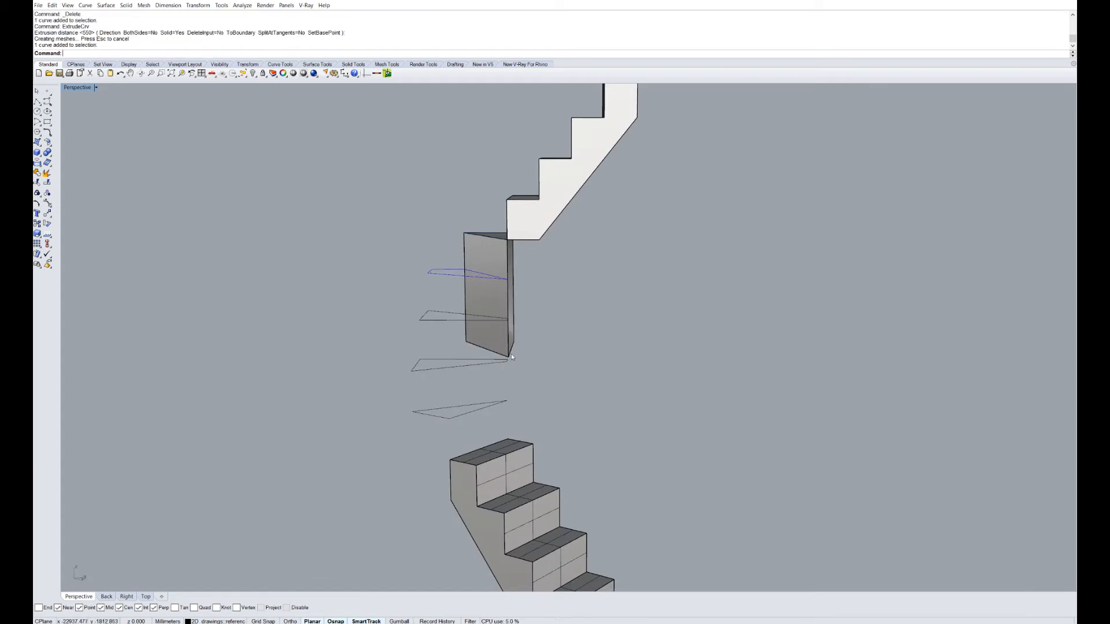
{"action": "key", "text": "Return"}
{"action": "left_click", "coordinate": [509, 356]}
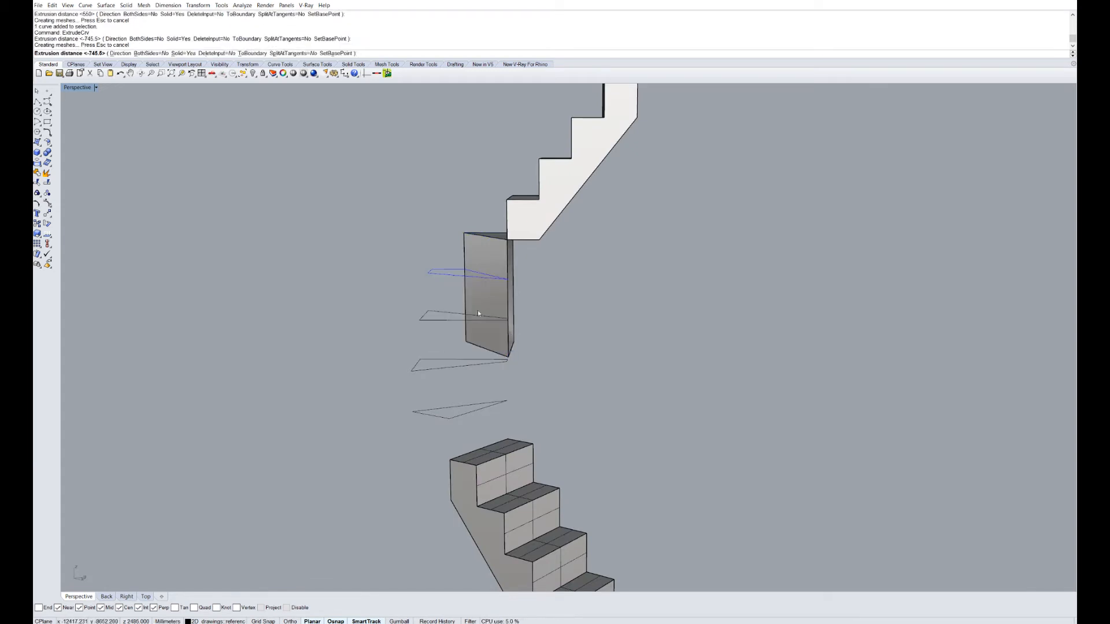
{"action": "left_click", "coordinate": [438, 321]}
{"action": "key", "text": "Return"}
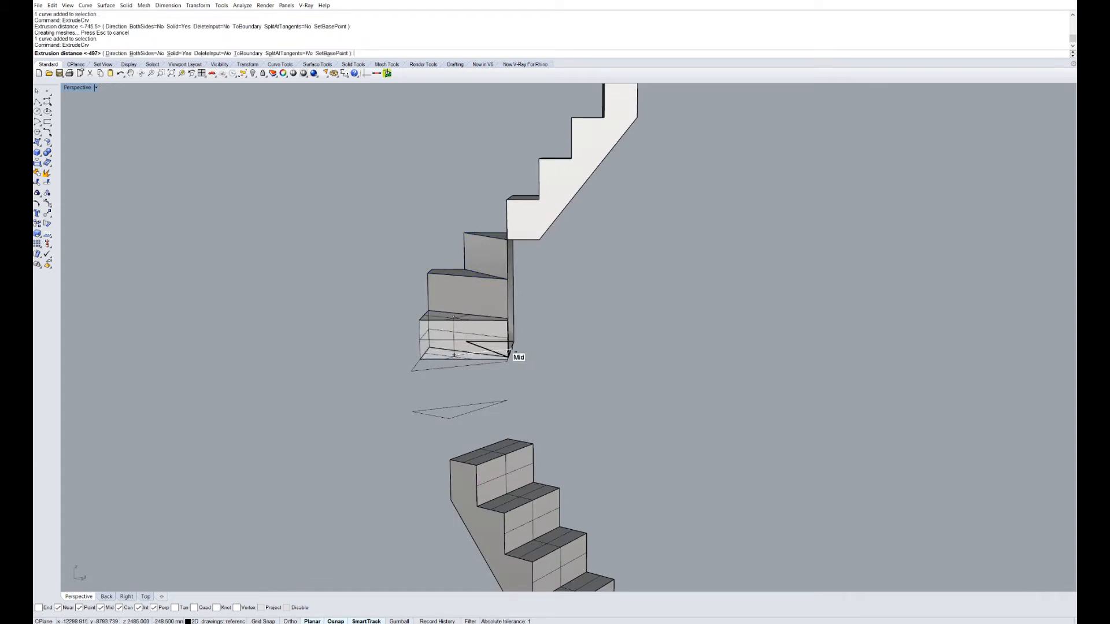
{"action": "left_click", "coordinate": [509, 353]}
- Extrude the lowest winder 497 mm down to the straight flight's underside corner, and the winder above it down to the same level
{"action": "right_click_drag", "start_coordinate": [632, 411], "coordinate": [545, 455]}
{"action": "left_click", "coordinate": [546, 442]}
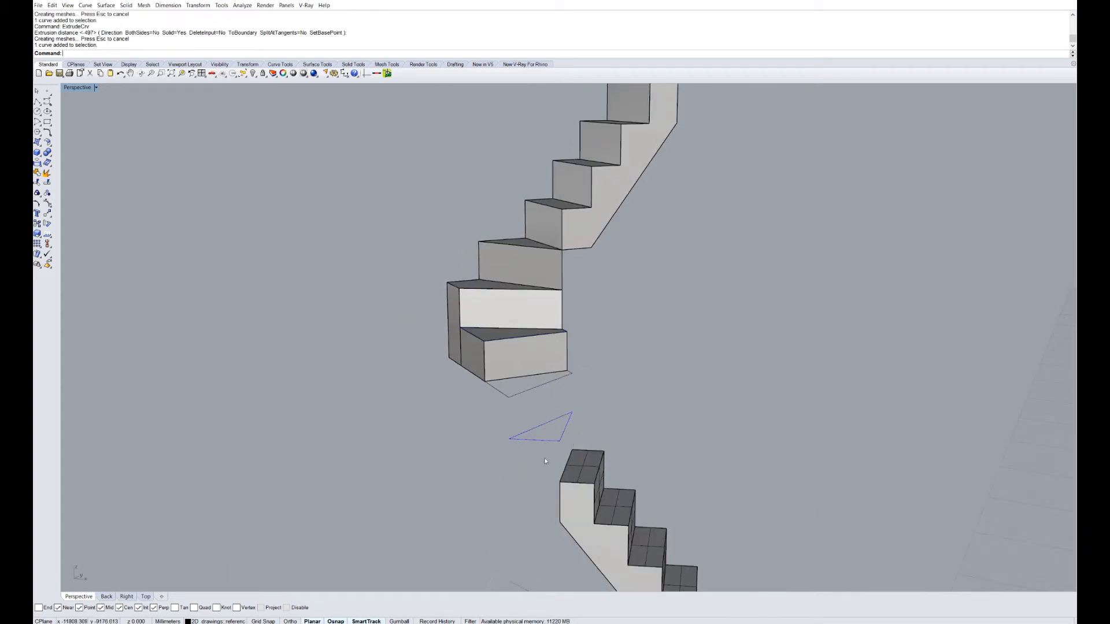
{"action": "right_click", "coordinate": [544, 459]}
{"action": "left_click", "coordinate": [559, 523]}
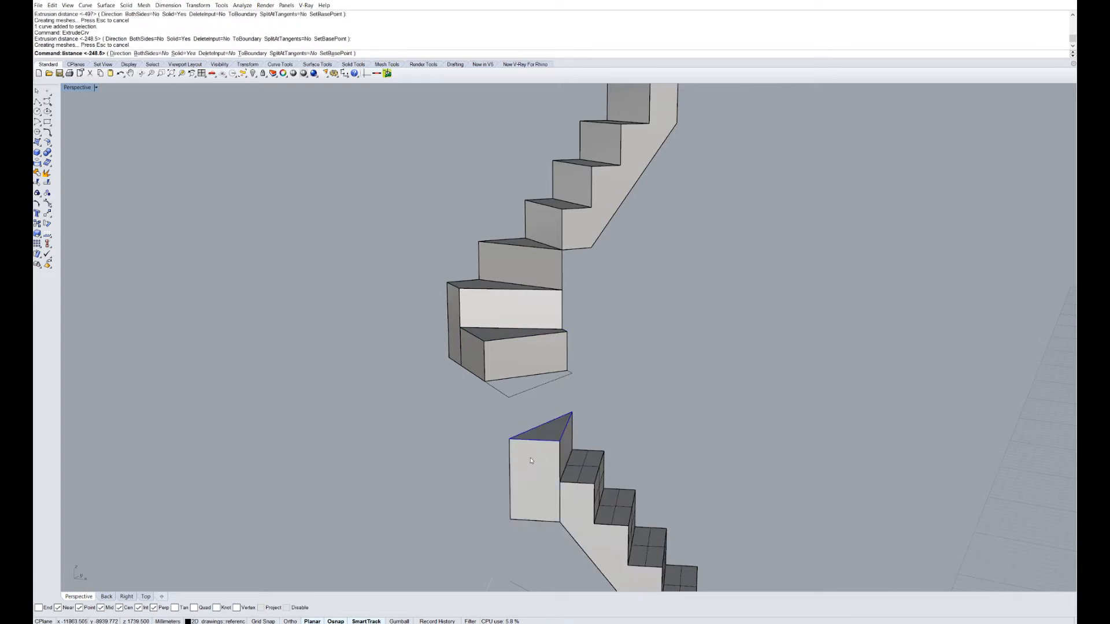
{"action": "right_click_drag", "start_coordinate": [531, 461], "coordinate": [611, 389]}
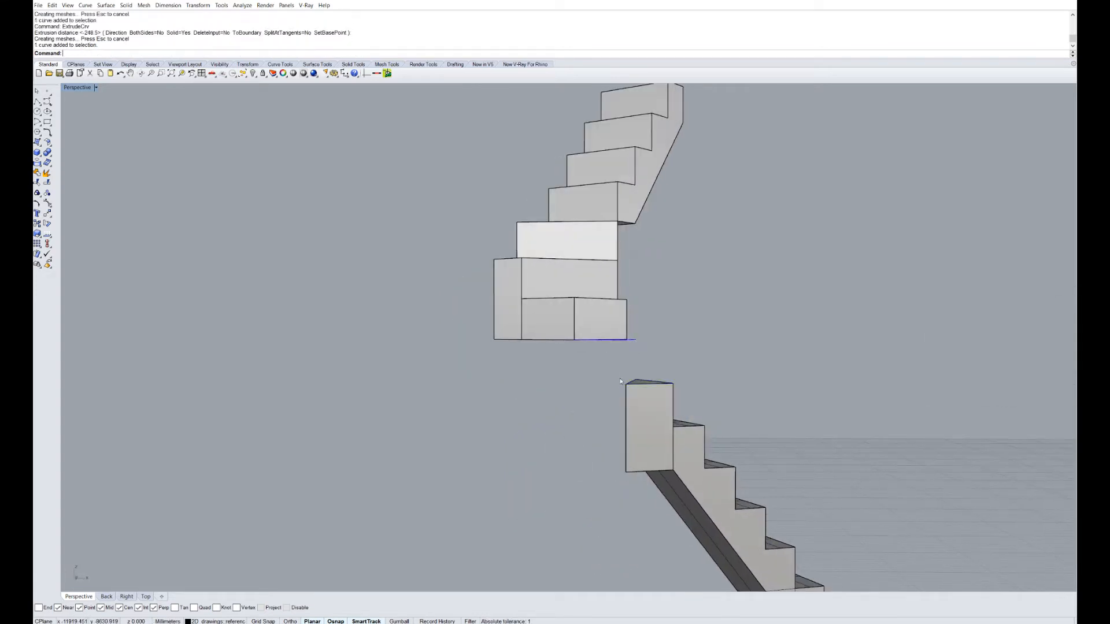
{"action": "left_click", "coordinate": [634, 341]}
{"action": "right_click", "coordinate": [634, 341]}
{"action": "left_click", "coordinate": [632, 477]}
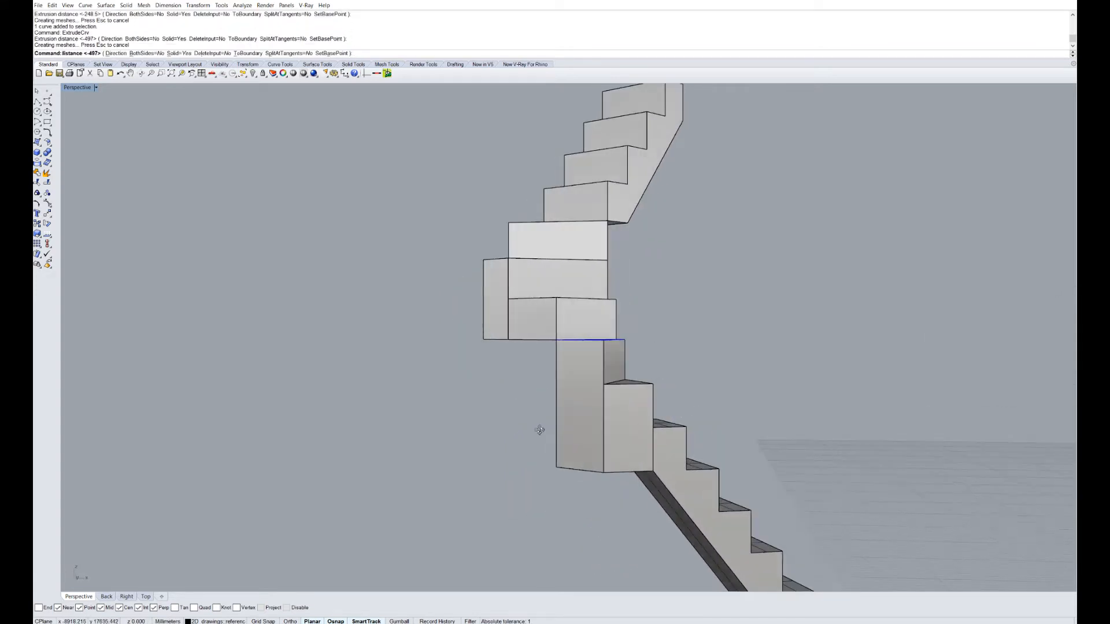
- Examine the junction between the lower winders and the upper winder group, from the side and from below
{"action": "right_click_drag", "start_coordinate": [538, 428], "coordinate": [678, 394]}
{"action": "scroll", "coordinate": [677, 395], "scroll_direction": "down", "scroll_amount": 6}
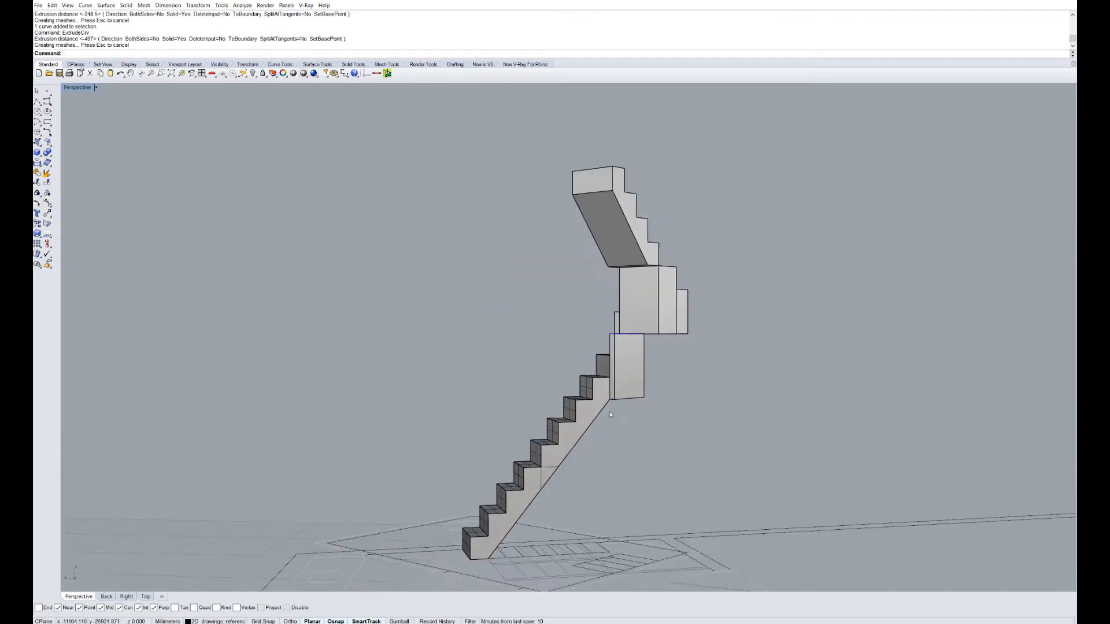
{"action": "right_click_drag", "start_coordinate": [611, 414], "coordinate": [702, 416]}
{"action": "scroll", "coordinate": [579, 381], "scroll_direction": "up", "scroll_amount": 7}
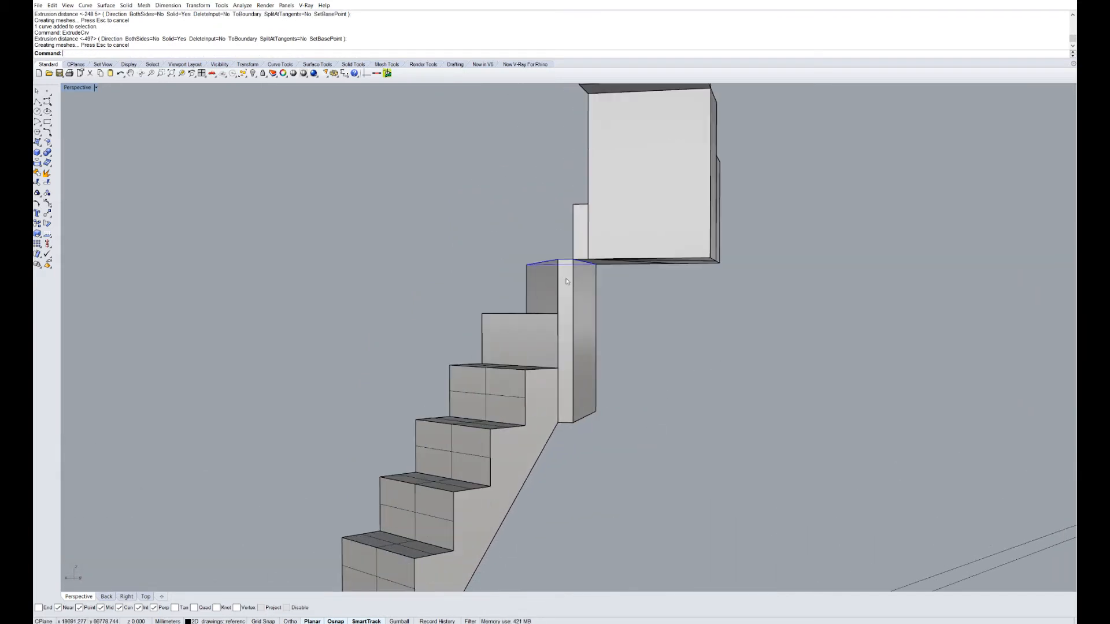
{"action": "right_click_drag", "start_coordinate": [554, 280], "coordinate": [571, 281]}
{"action": "right_click_drag", "start_coordinate": [563, 346], "coordinate": [598, 349]}
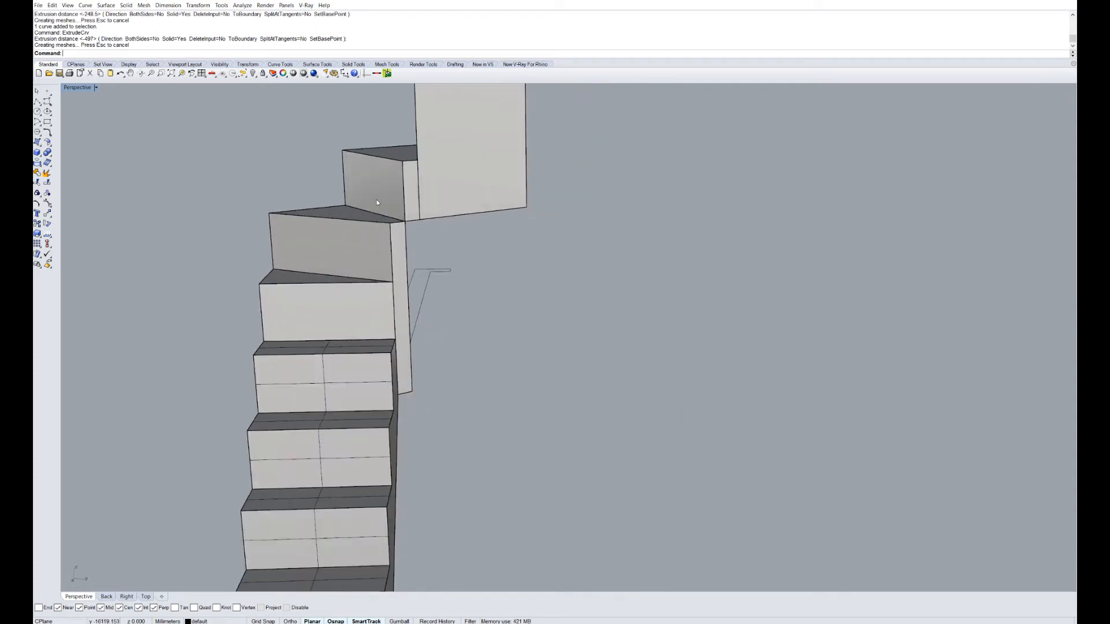
{"action": "scroll", "coordinate": [449, 268], "scroll_direction": "up", "scroll_amount": 6}
{"action": "left_click", "coordinate": [479, 273]}
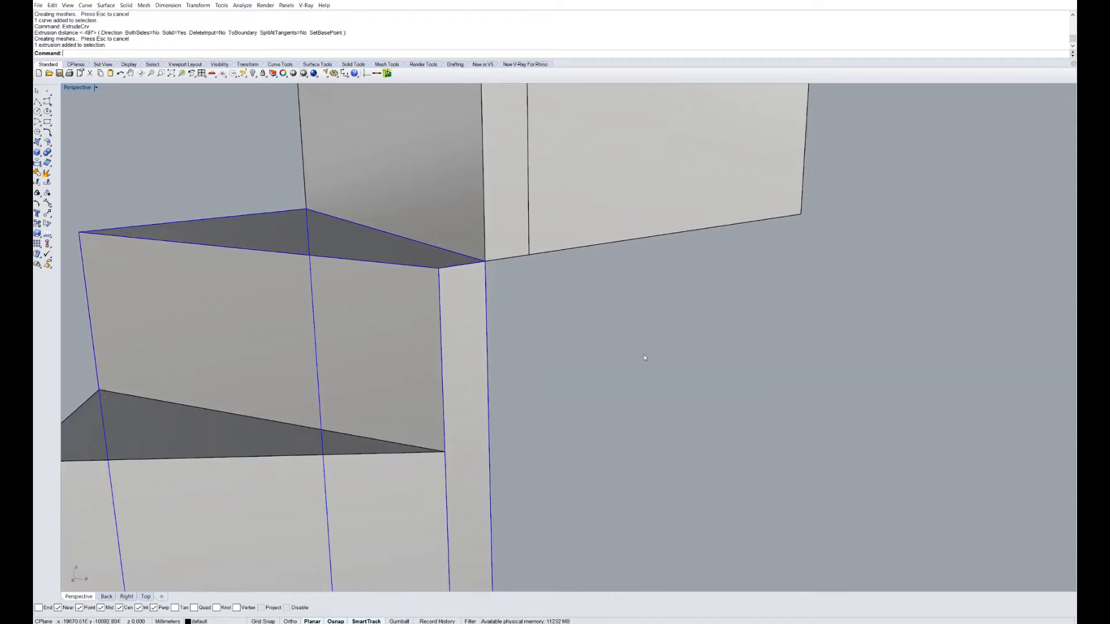
{"action": "scroll", "coordinate": [619, 344], "scroll_direction": "up", "scroll_amount": 8}
{"action": "scroll", "coordinate": [546, 288], "scroll_direction": "down", "scroll_amount": 4}
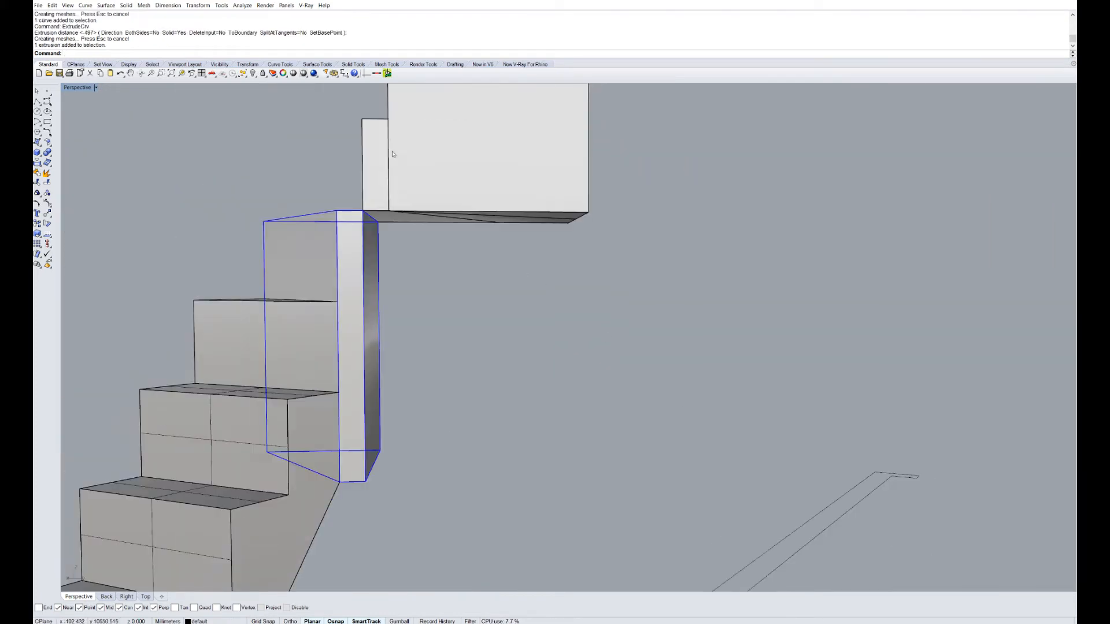
{"action": "mouse_move", "coordinate": [391, 212]}
{"action": "right_mouse_down"}
{"action": "mouse_move", "coordinate": [389, 194]}
{"action": "mouse_move", "coordinate": [436, 230]}
{"action": "mouse_move", "coordinate": [389, 216]}
{"action": "right_mouse_up"}
{"action": "right_click_drag", "start_coordinate": [516, 273], "coordinate": [512, 262]}
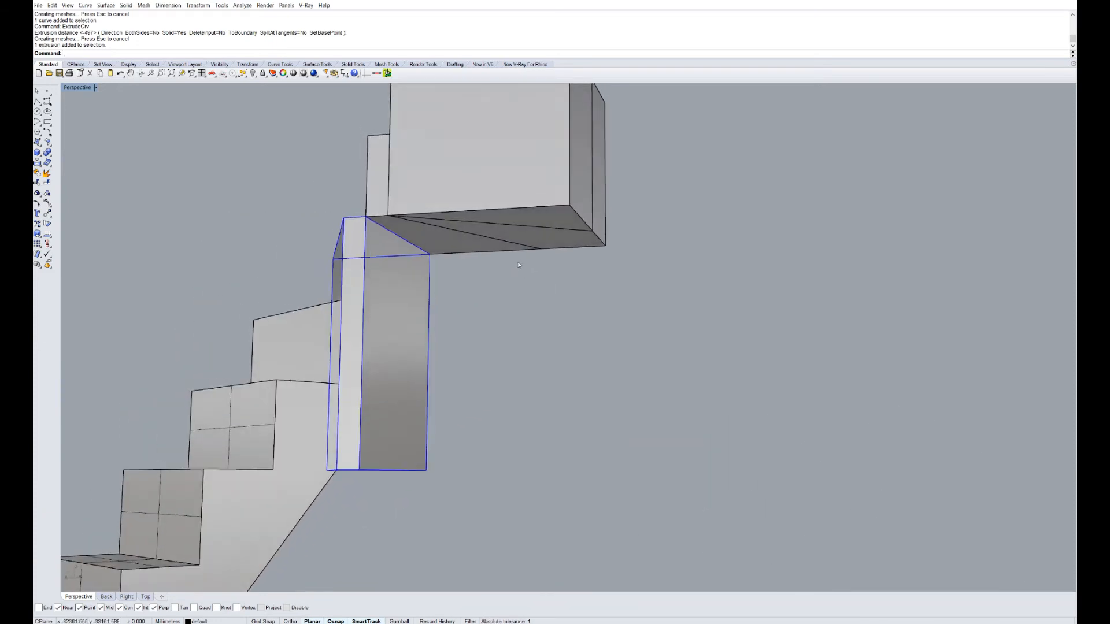
{"action": "scroll", "coordinate": [513, 262], "scroll_direction": "down", "scroll_amount": 4}
{"action": "scroll", "coordinate": [436, 243], "scroll_direction": "up", "scroll_amount": 5}
- Fill the gap beside the upper of the two lower winders with a 3-point box, from the upper winder group's corner down to that winder's base
{"action": "left_click", "coordinate": [38, 153]}
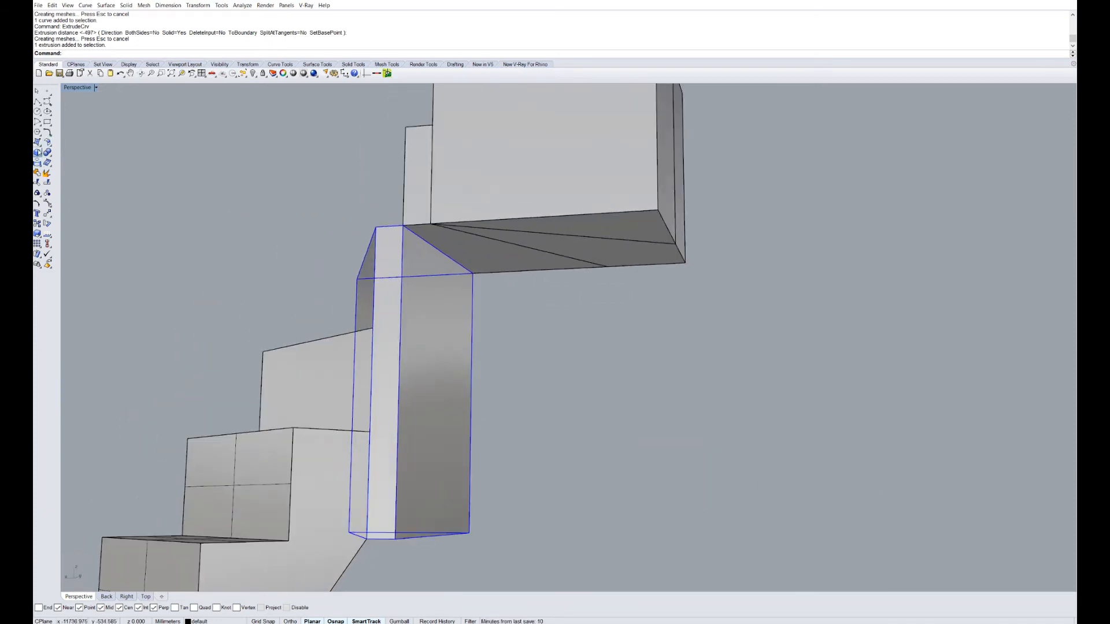
{"action": "left_click", "coordinate": [46, 159]}
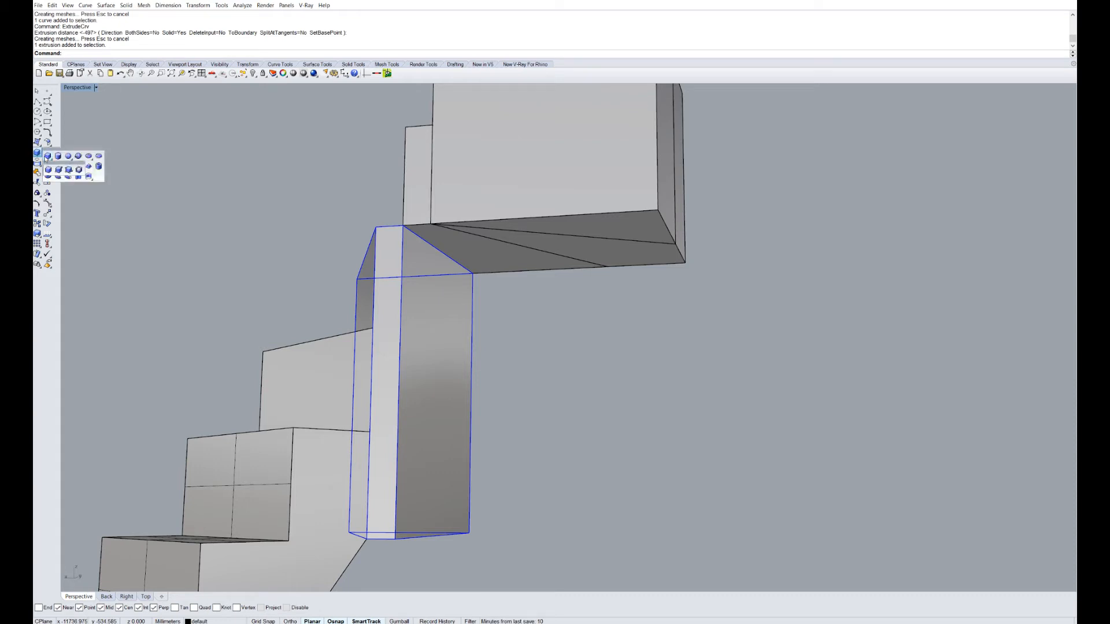
{"action": "left_click", "coordinate": [68, 170]}
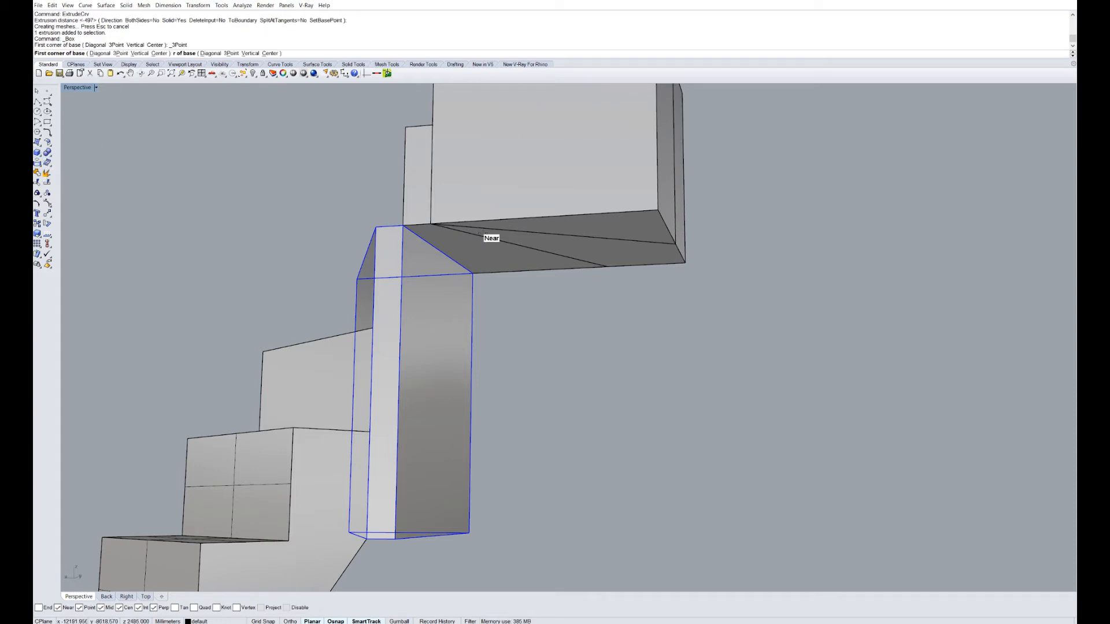
{"action": "left_click", "coordinate": [402, 226]}
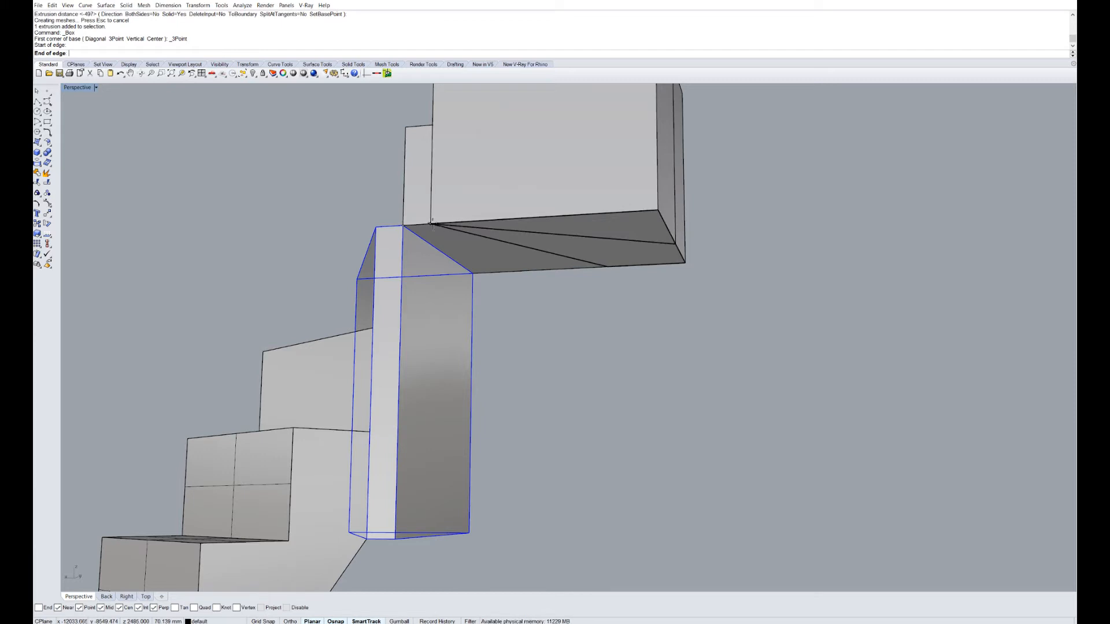
{"action": "left_click", "coordinate": [434, 225]}
{"action": "left_click", "coordinate": [480, 278]}
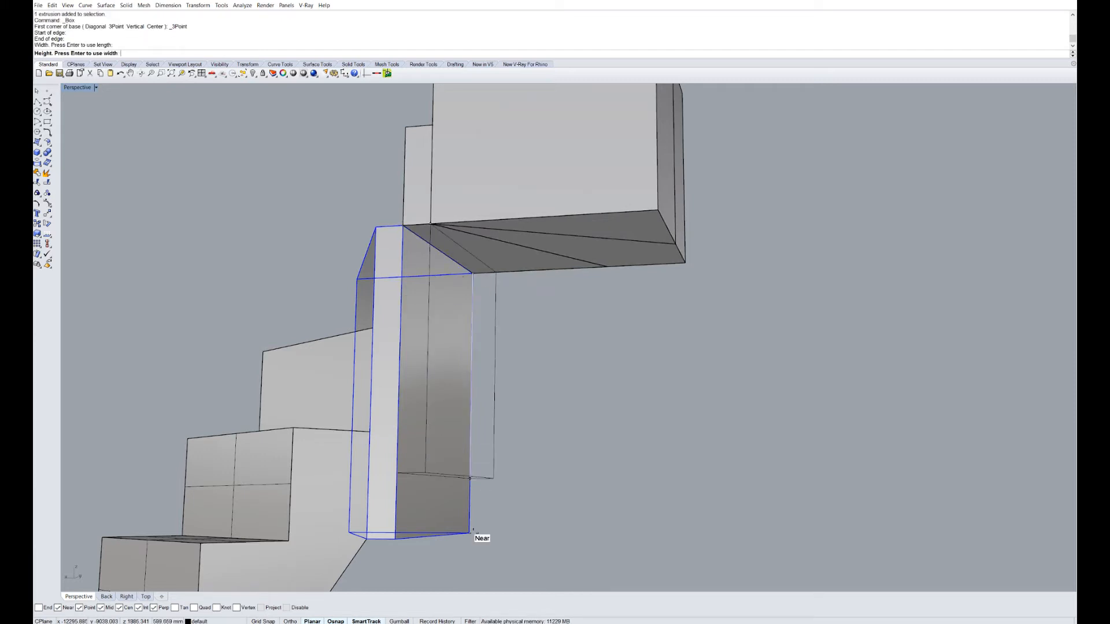
{"action": "left_click", "coordinate": [469, 533]}
{"action": "scroll", "coordinate": [504, 406], "scroll_direction": "down", "scroll_amount": 4}
{"action": "key", "text": "Escape"}
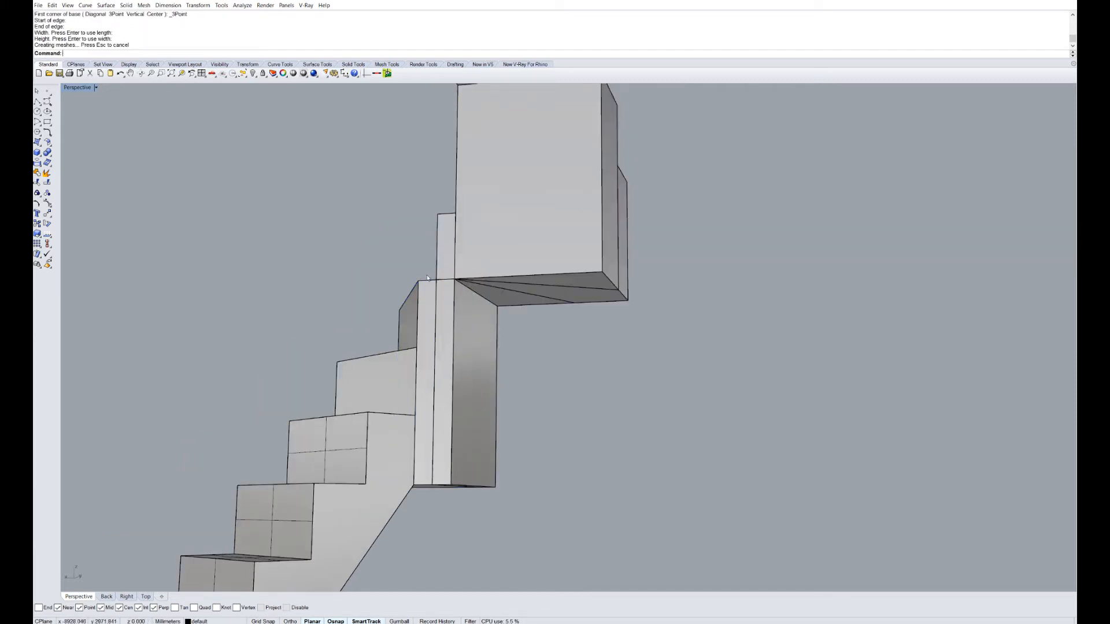
- Add a 3-point box beneath the flat underside of the upper flight's first step, extending down to the base of the upper winders
{"action": "right_click_drag", "start_coordinate": [477, 311], "coordinate": [521, 291]}
{"action": "scroll", "coordinate": [616, 139], "scroll_direction": "up", "scroll_amount": 2}
{"action": "right_click", "coordinate": [614, 139]}
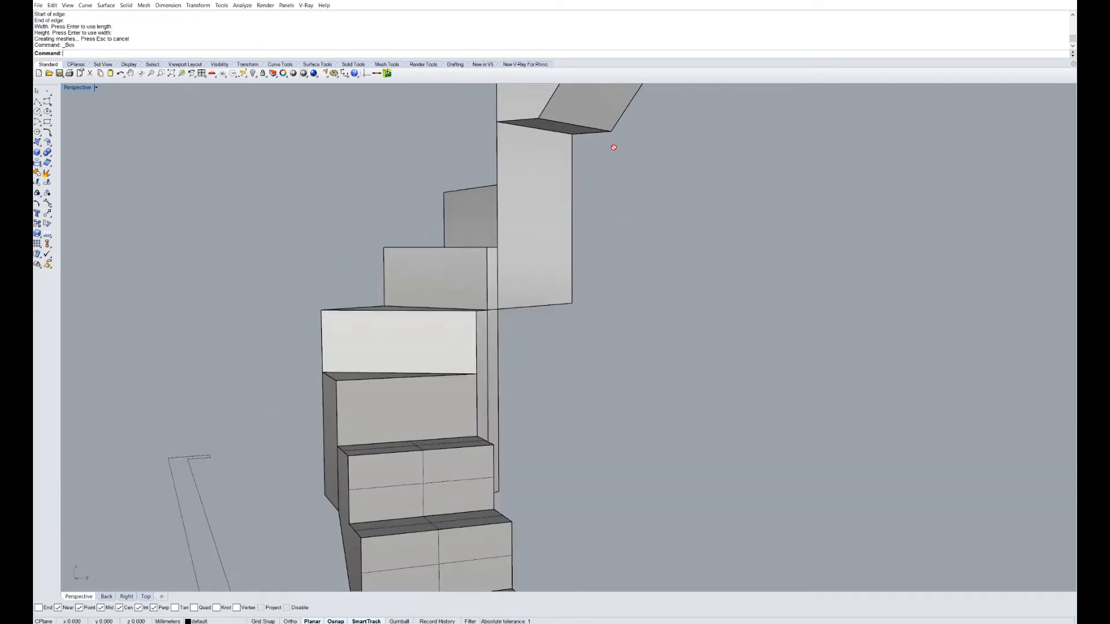
{"action": "scroll", "coordinate": [615, 327], "scroll_direction": "down", "scroll_amount": 4}
{"action": "right_click_drag", "start_coordinate": [615, 328], "coordinate": [618, 249]}
{"action": "scroll", "coordinate": [617, 249], "scroll_direction": "up", "scroll_amount": 2}
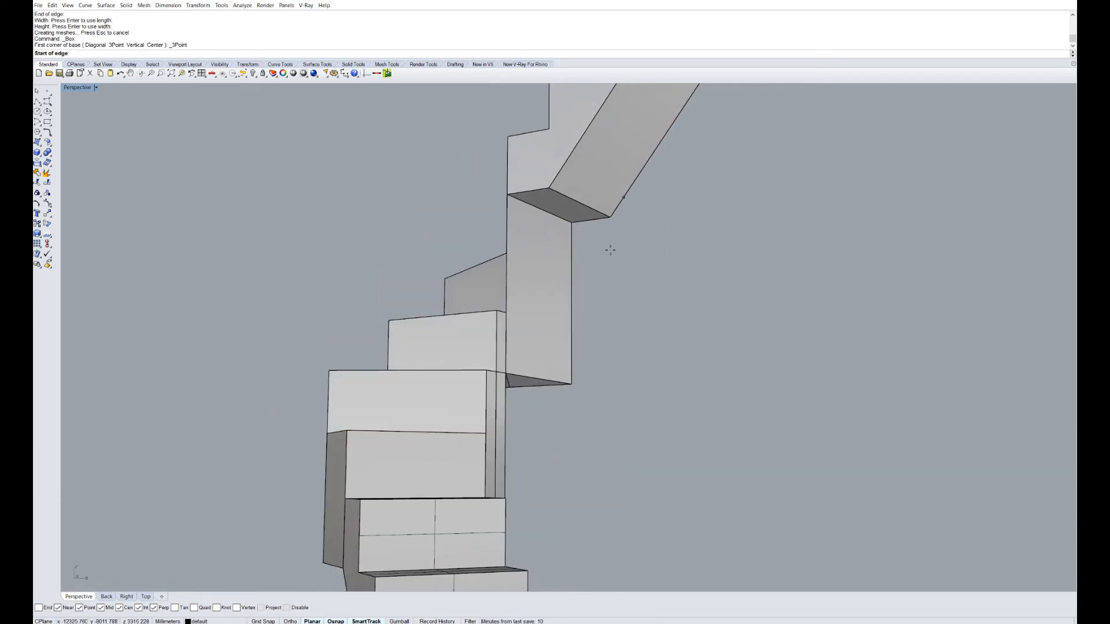
{"action": "left_click", "coordinate": [550, 188]}
{"action": "left_click", "coordinate": [610, 217]}
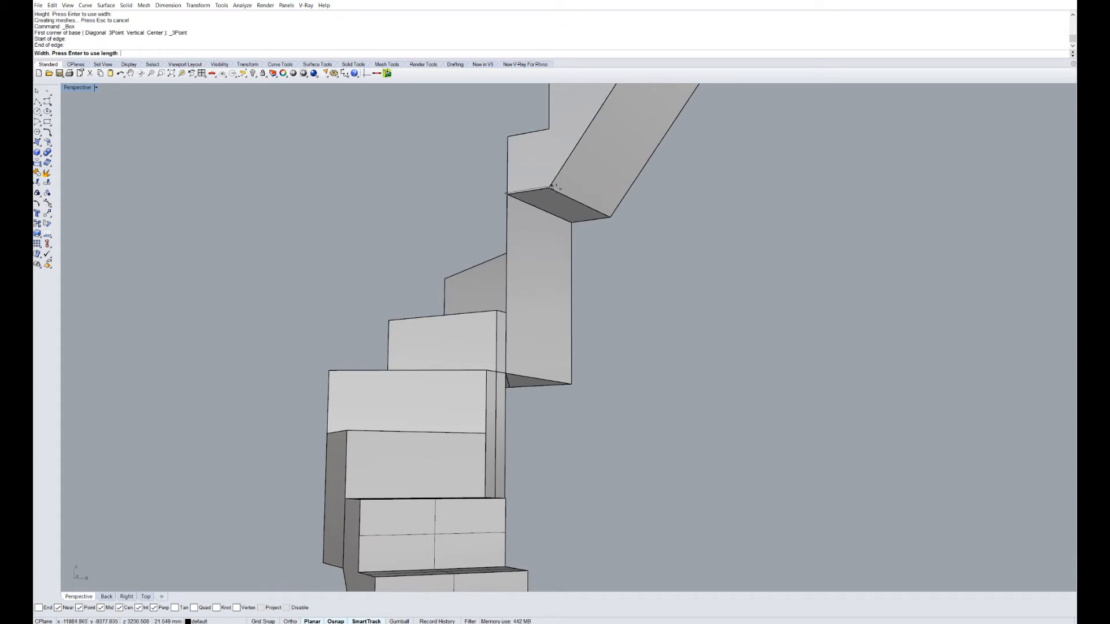
{"action": "left_click", "coordinate": [611, 341]}
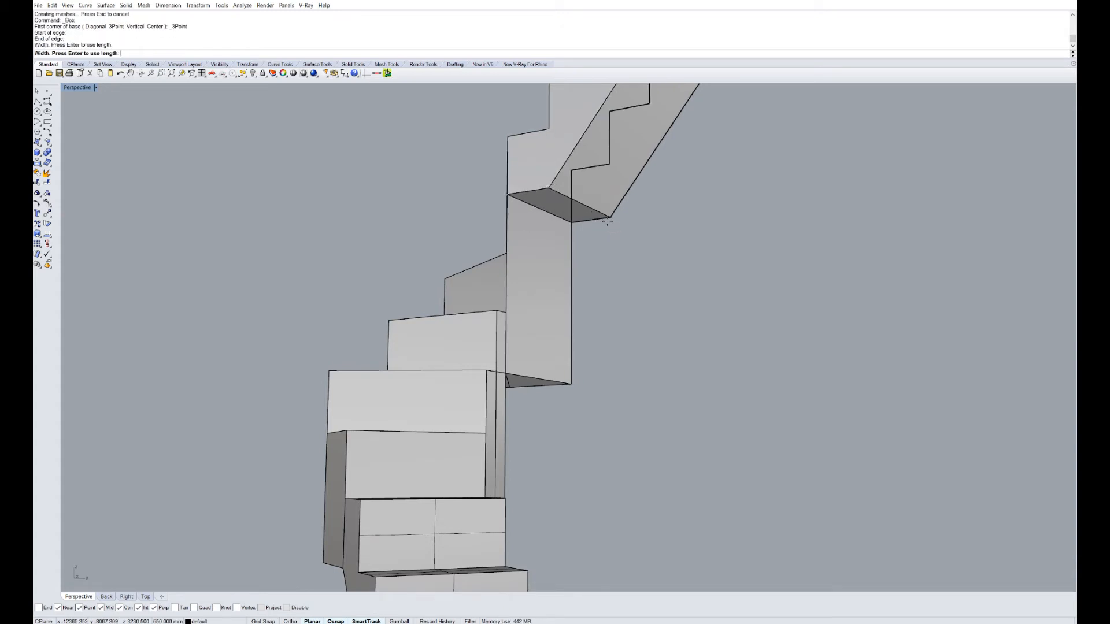
{"action": "left_click", "coordinate": [572, 384]}
{"action": "scroll", "coordinate": [573, 262], "scroll_direction": "down", "scroll_amount": 2}
{"action": "scroll", "coordinate": [578, 266], "scroll_direction": "down", "scroll_amount": 3}
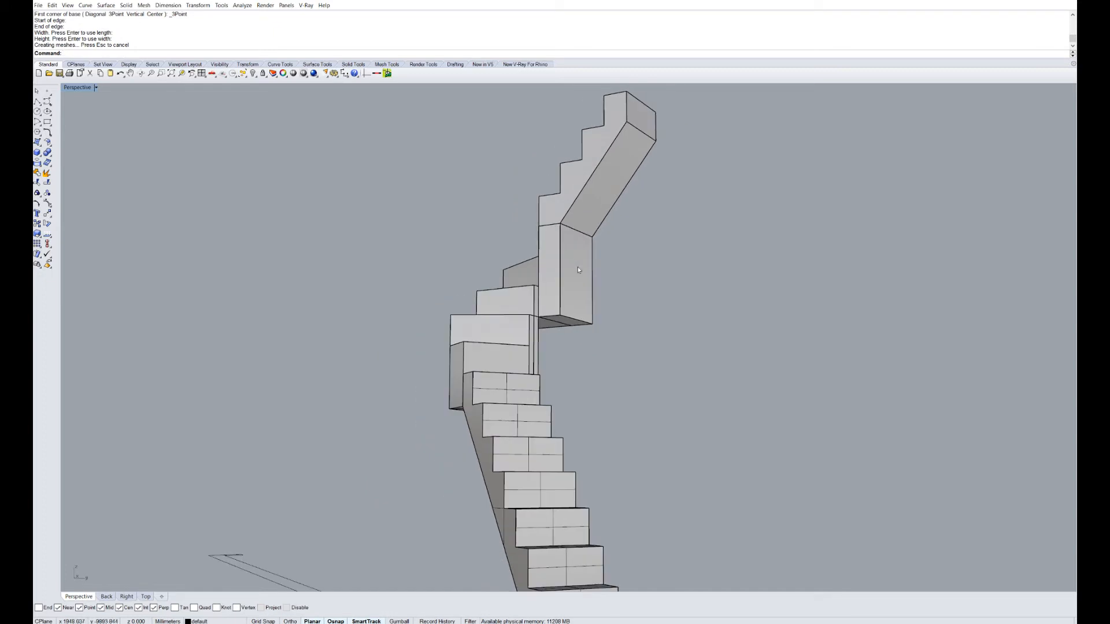
- Compare the underside of the upper flight with the stair photo in the browser and return to the Rhino model
{"action": "right_click_drag", "start_coordinate": [577, 266], "coordinate": [578, 405]}
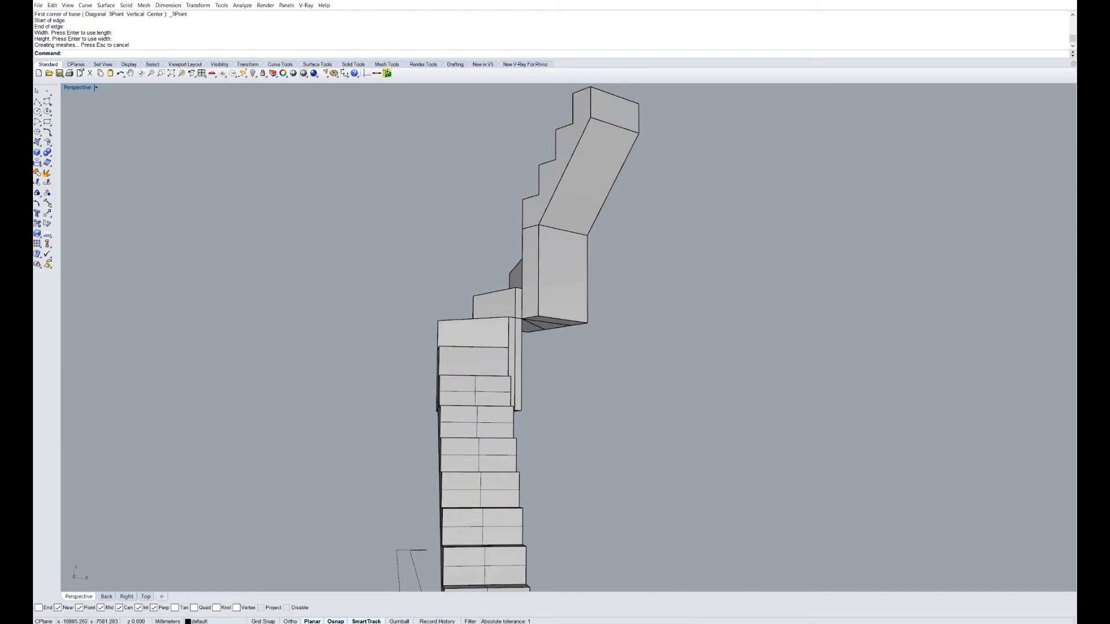
{"action": "key", "text": "alt+Tab"}
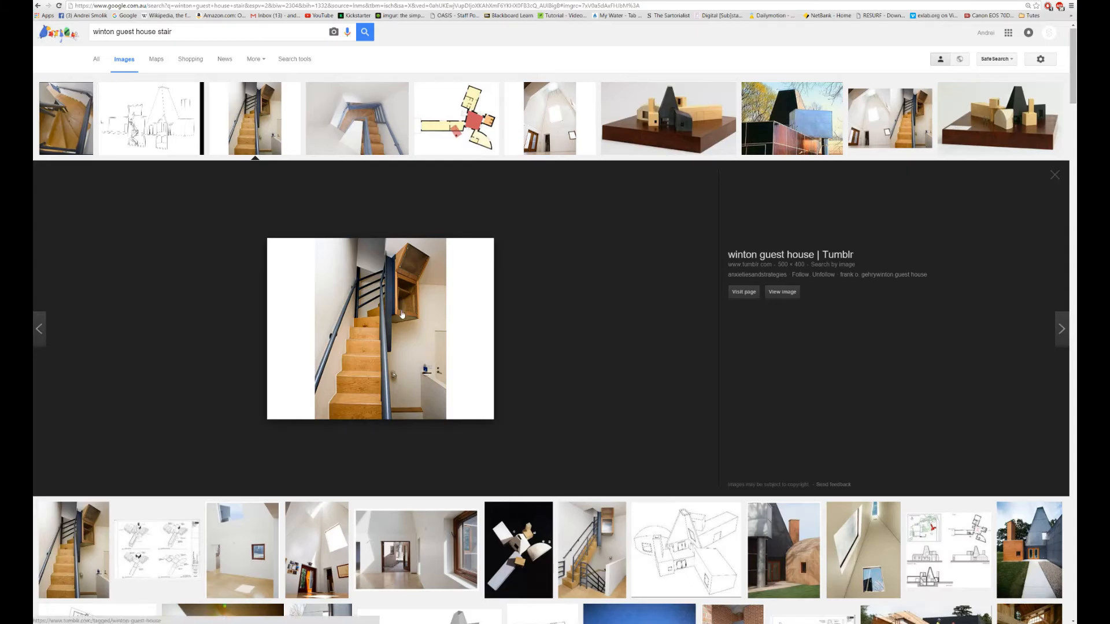
{"action": "key", "text": "alt+Tab"}
- Select the whole stair and join its flights, winders and filler boxes into one solid with BooleanUnion
{"action": "right_click_drag", "start_coordinate": [443, 272], "coordinate": [491, 315]}
{"action": "left_click_drag", "start_coordinate": [442, 183], "coordinate": [442, 184]}
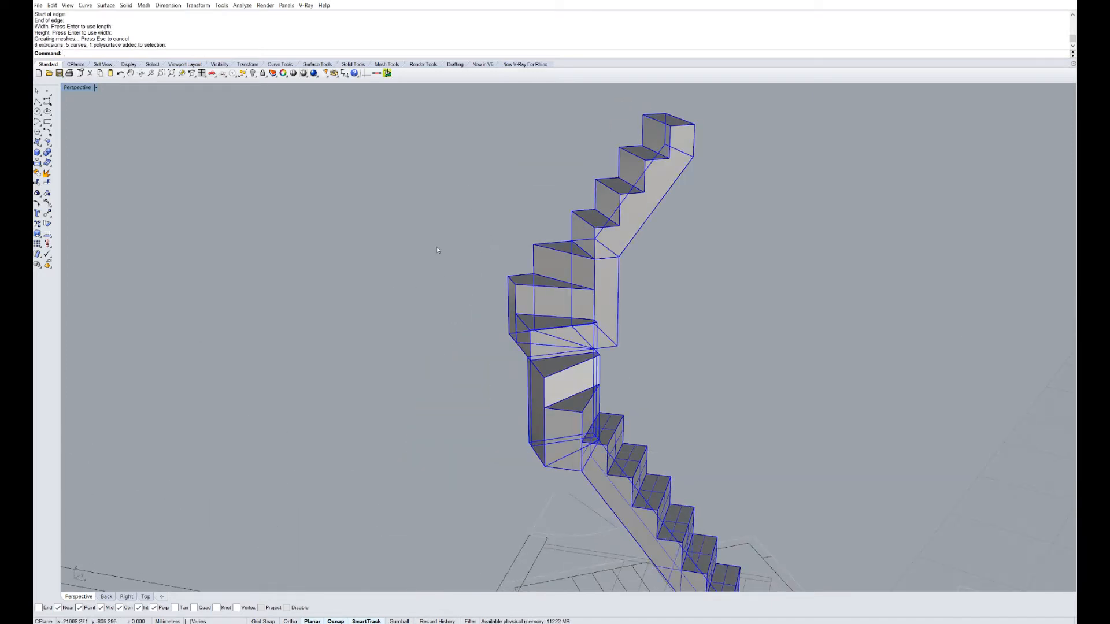
{"action": "type", "text": "Boo"}
{"action": "key", "text": "Down"}
{"action": "key", "text": "Down"}
{"action": "key", "text": "Down"}
{"action": "key", "text": "Down"}
{"action": "key", "text": "Down"}
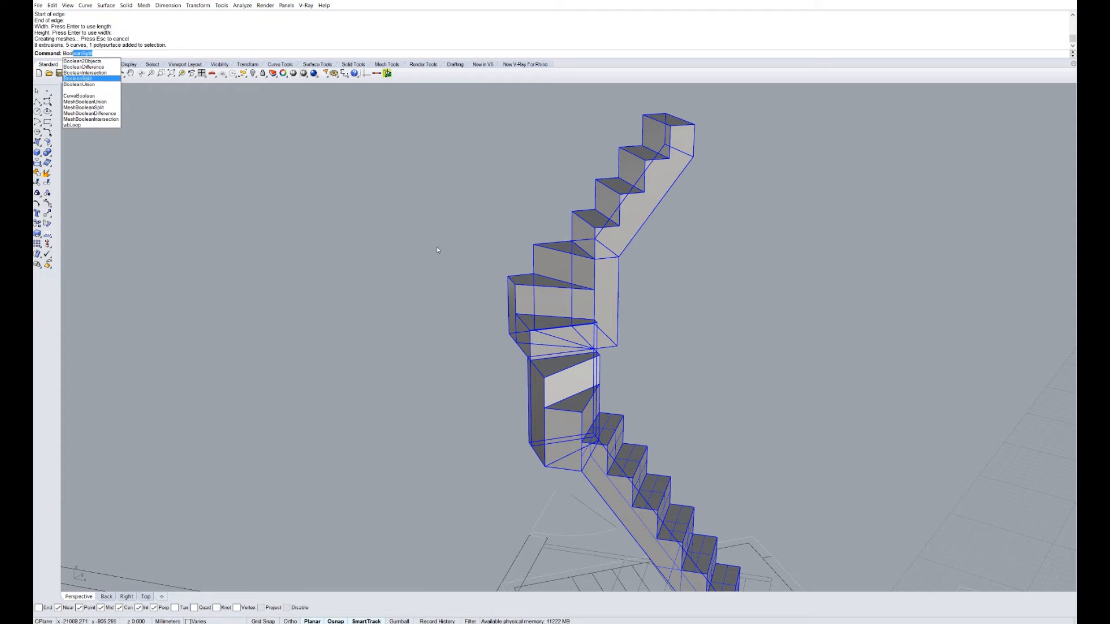
{"action": "key", "text": "Return"}
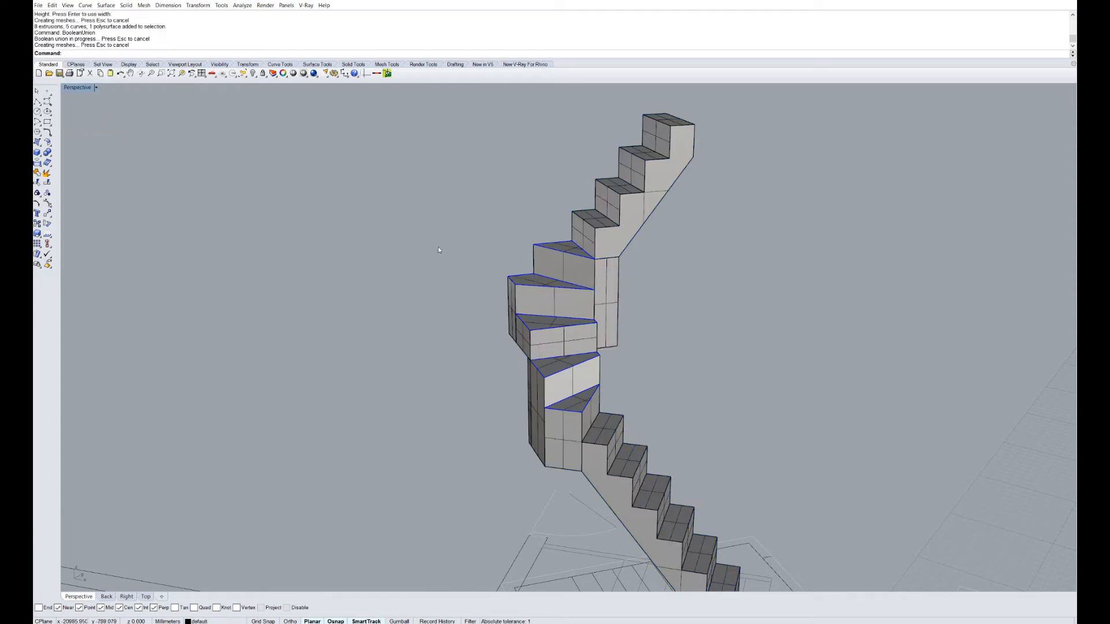
- Clean up the coplanar faces of the unioned stair polysurface with MergeAllFaces
{"action": "right_click_drag", "start_coordinate": [448, 246], "coordinate": [623, 302]}
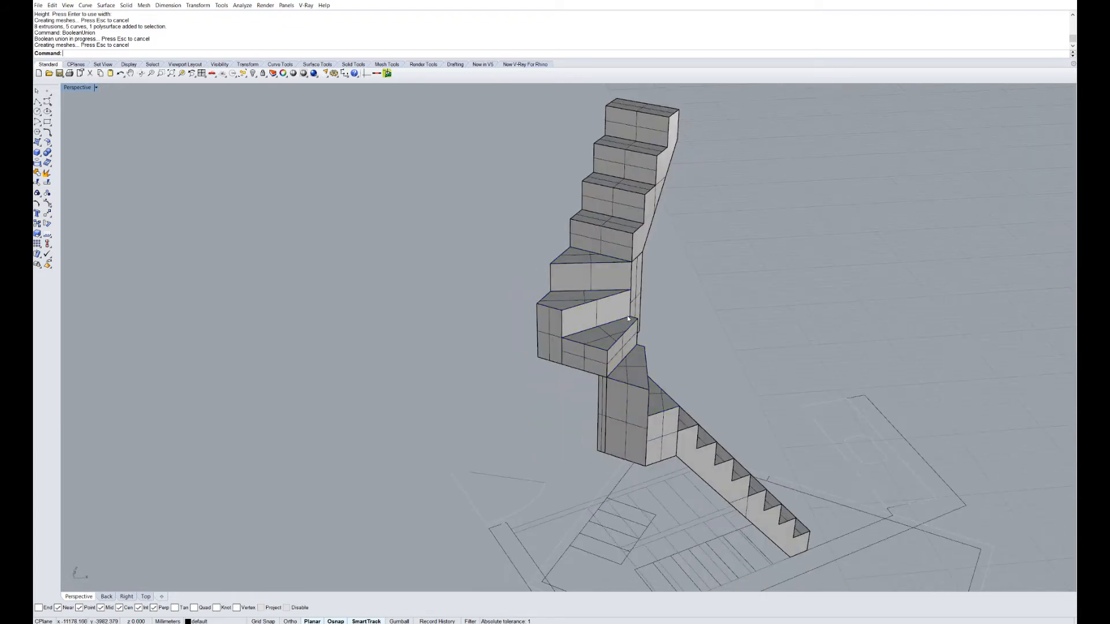
{"action": "left_click", "coordinate": [630, 320]}
{"action": "left_click", "coordinate": [658, 346]}
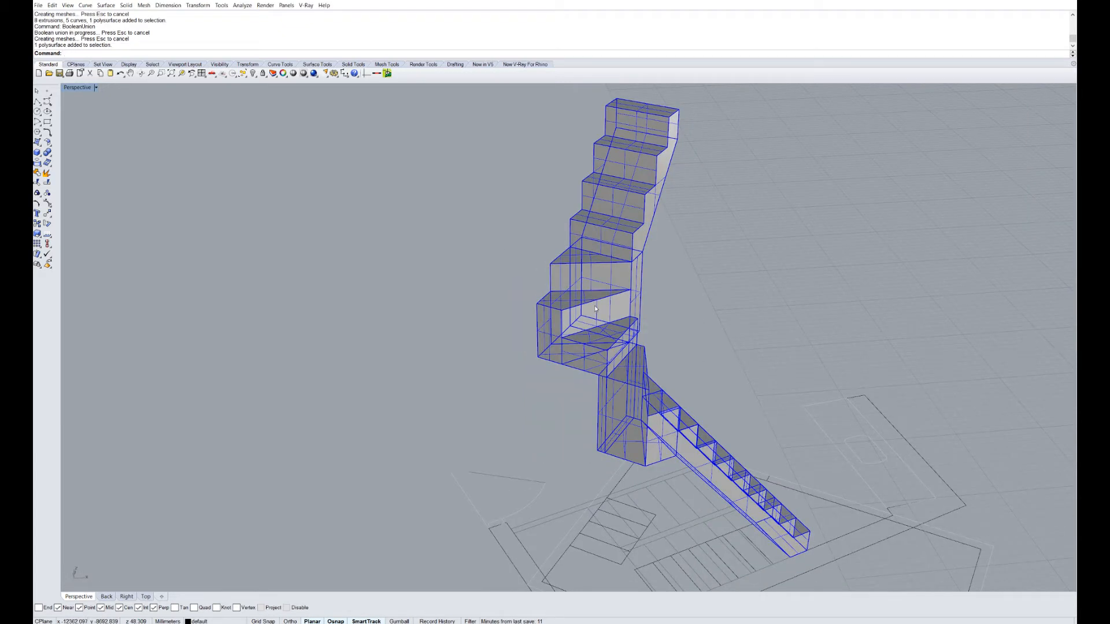
{"action": "type", "text": "MergeAll"}
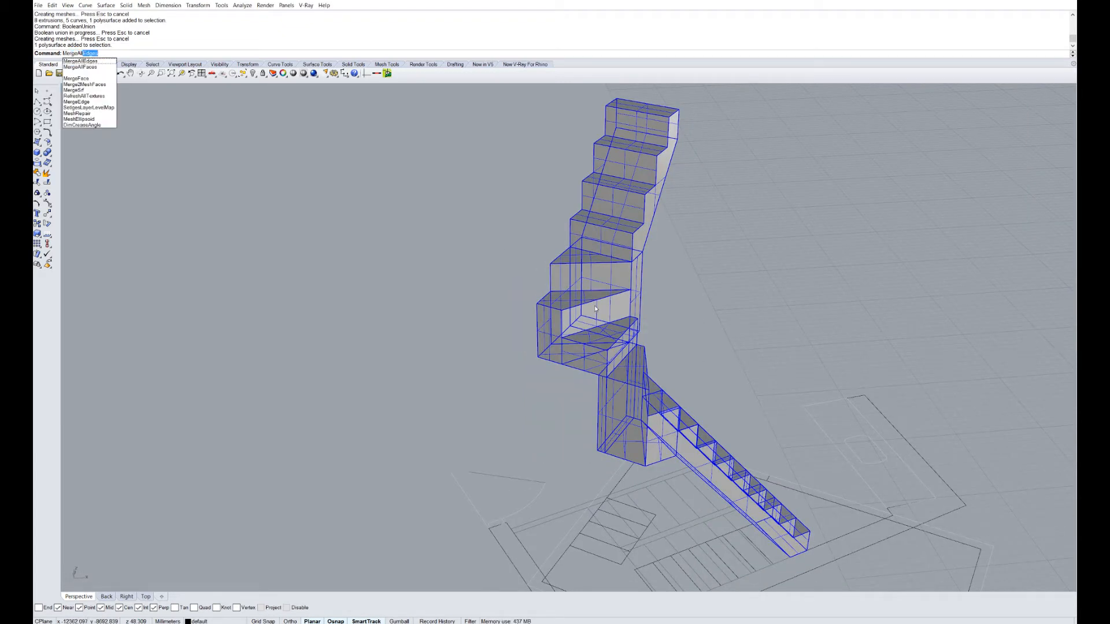
{"action": "key", "text": "Down"}
{"action": "key", "text": "Down"}
{"action": "key", "text": "Return"}
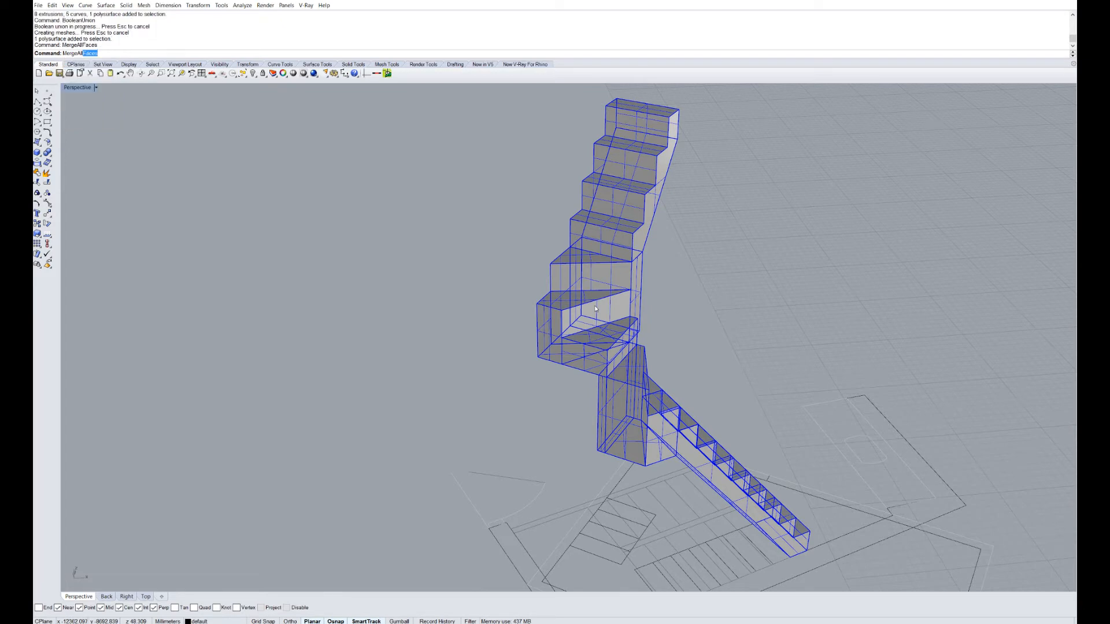
- Examine the merged stair's underside and compare it with the Winton guest house stair photos in the browser, from below and from above
{"action": "mouse_move", "coordinate": [750, 308]}
{"action": "right_mouse_down"}
{"action": "mouse_move", "coordinate": [648, 356]}
{"action": "mouse_move", "coordinate": [746, 298]}
{"action": "right_mouse_up"}
{"action": "scroll", "coordinate": [627, 298], "scroll_direction": "up", "scroll_amount": 4}
{"action": "right_click_drag", "start_coordinate": [517, 322], "coordinate": [668, 313]}
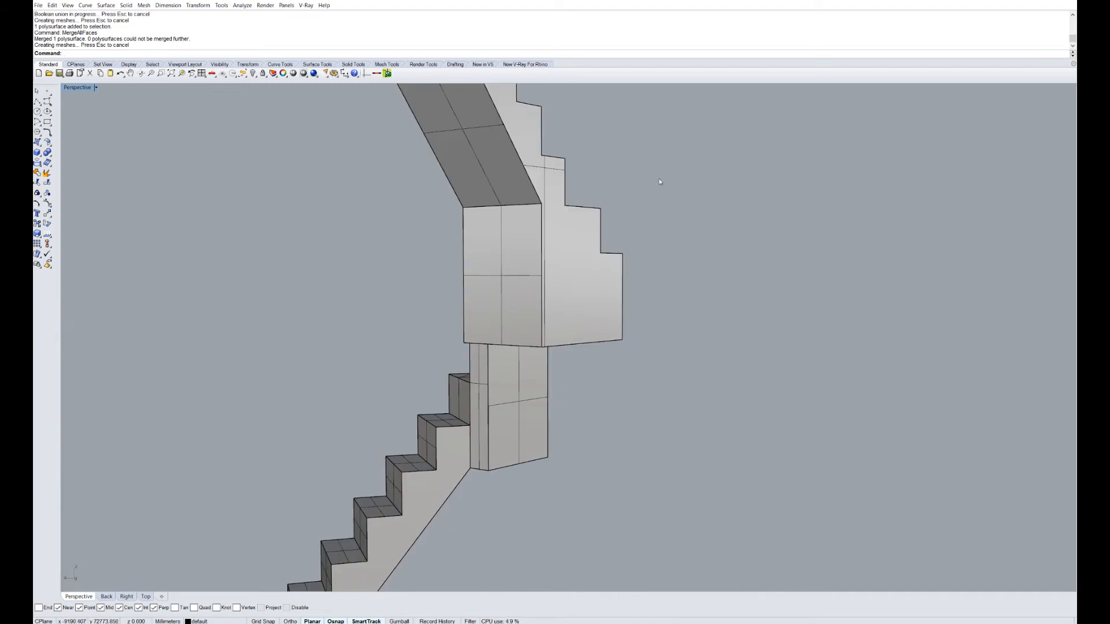
{"action": "scroll", "coordinate": [660, 182], "scroll_direction": "down", "scroll_amount": 6}
{"action": "right_click_drag", "start_coordinate": [515, 245], "coordinate": [587, 500]}
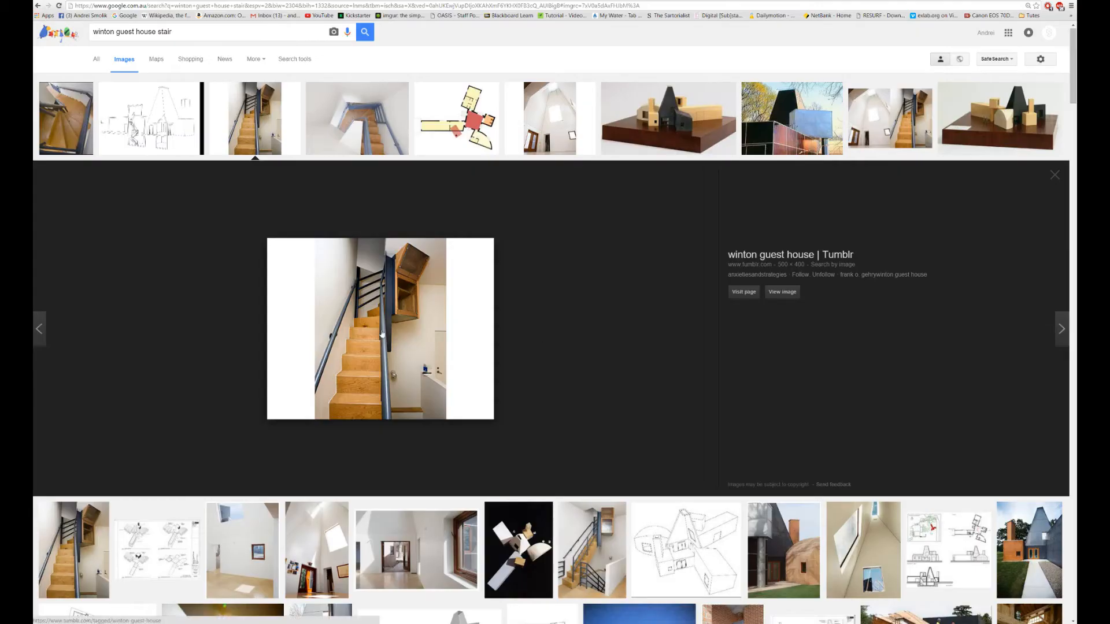
{"action": "left_click", "coordinate": [266, 129]}
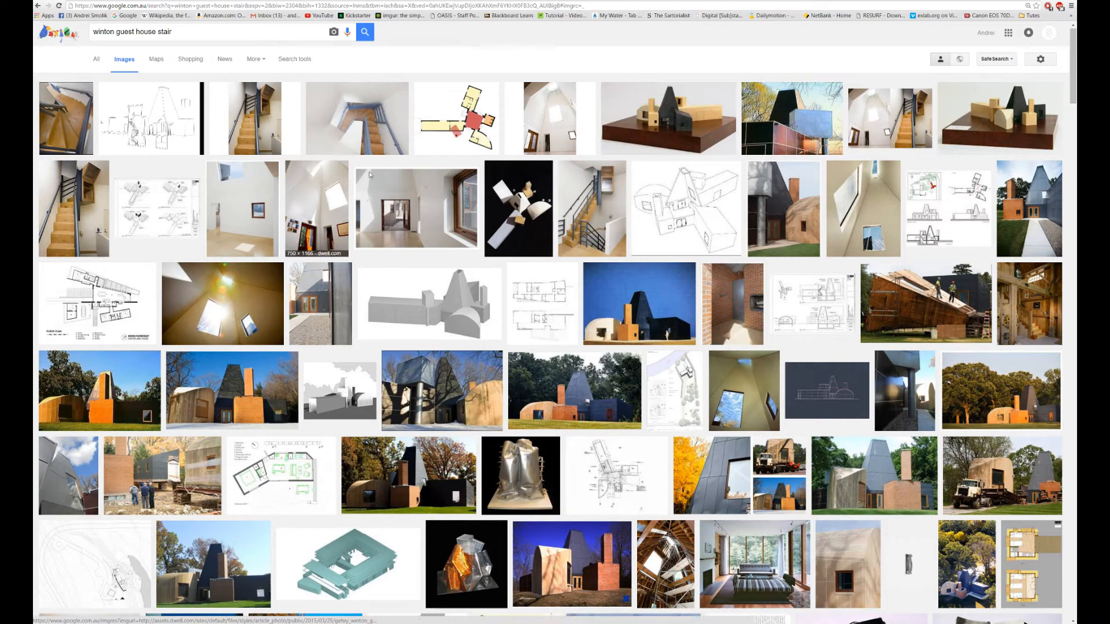
{"action": "left_click", "coordinate": [264, 119]}
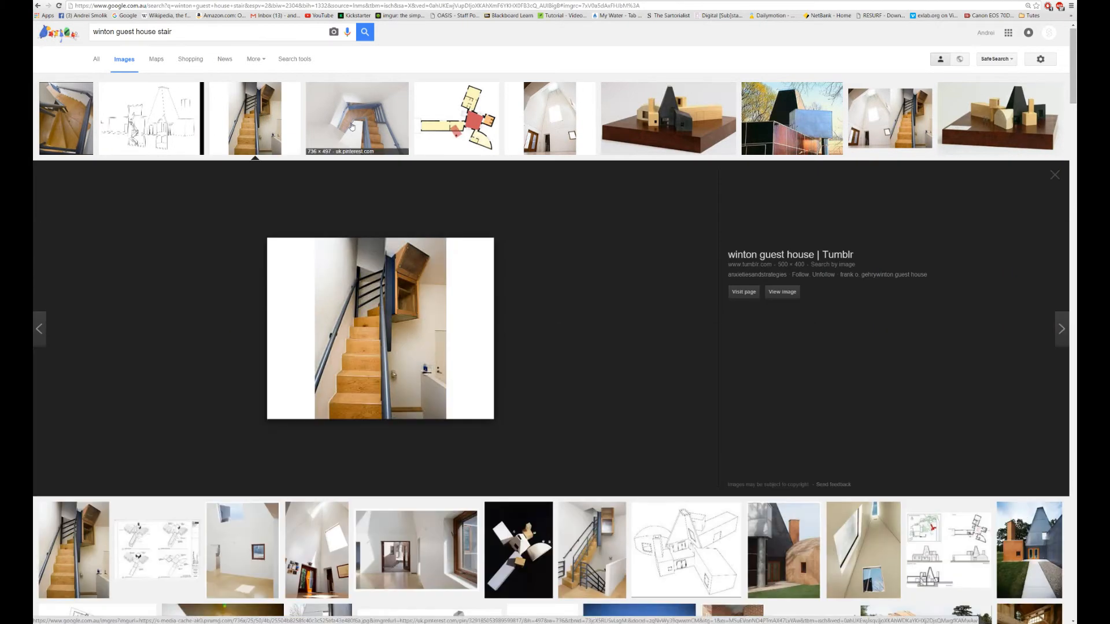
{"action": "left_click", "coordinate": [352, 126]}
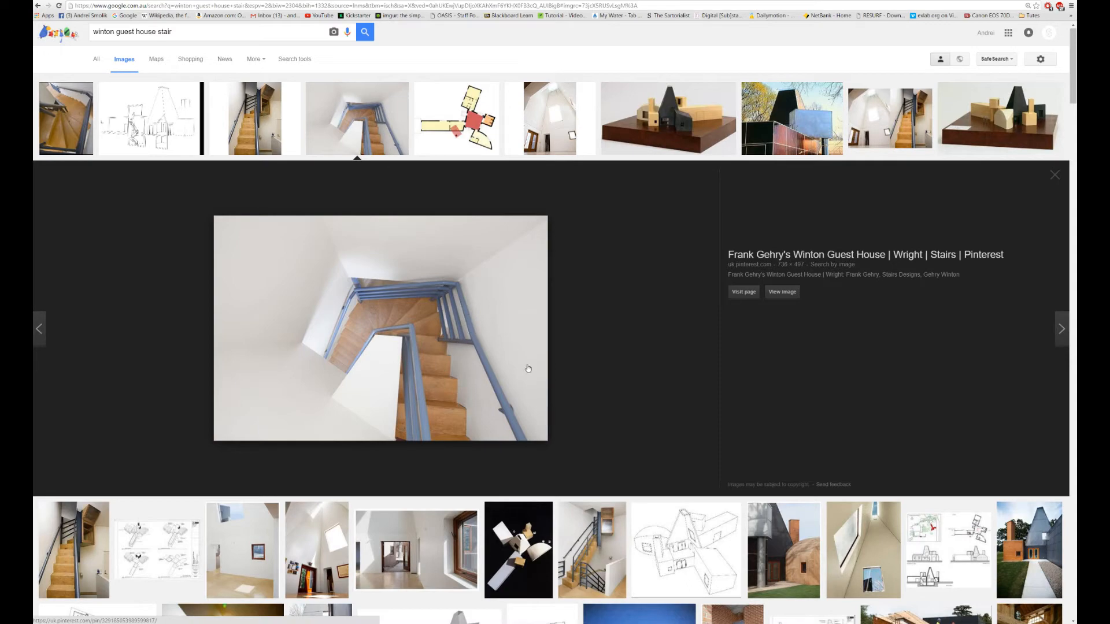
{"action": "scroll", "coordinate": [649, 405], "scroll_direction": "down", "scroll_amount": 4}
{"action": "scroll", "coordinate": [647, 401], "scroll_direction": "up", "scroll_amount": 4}
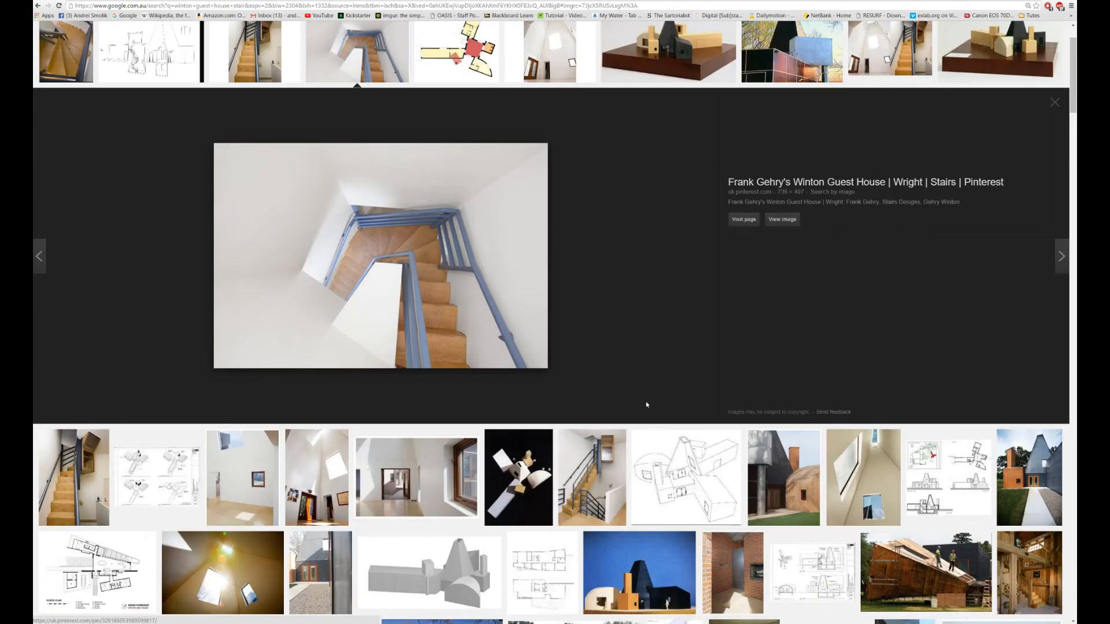
{"action": "left_click", "coordinate": [902, 129]}
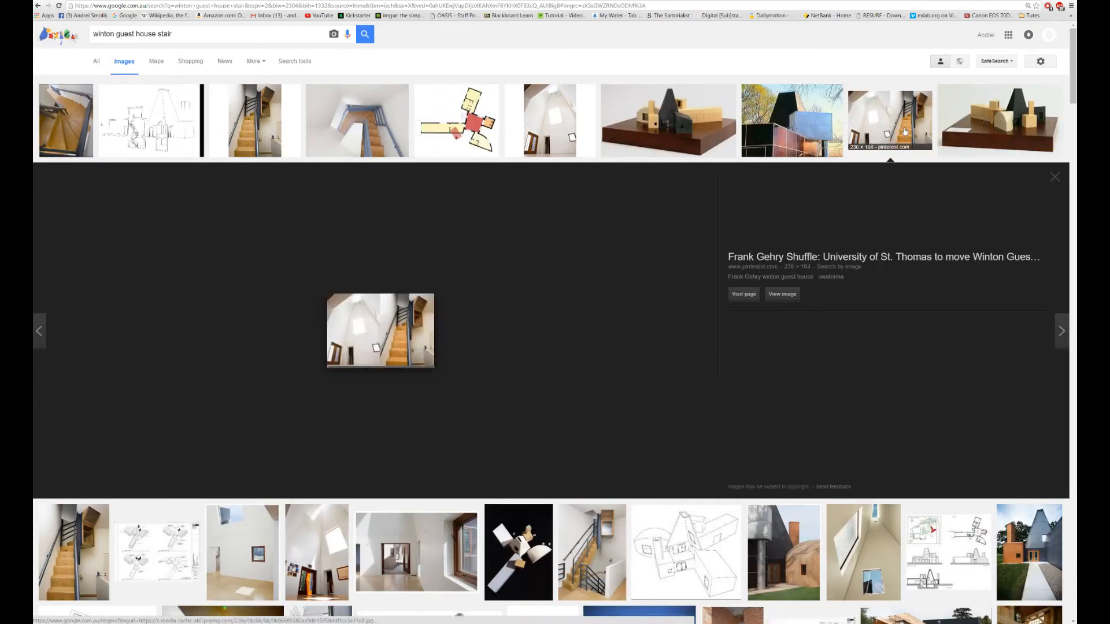
{"action": "left_click", "coordinate": [376, 139]}
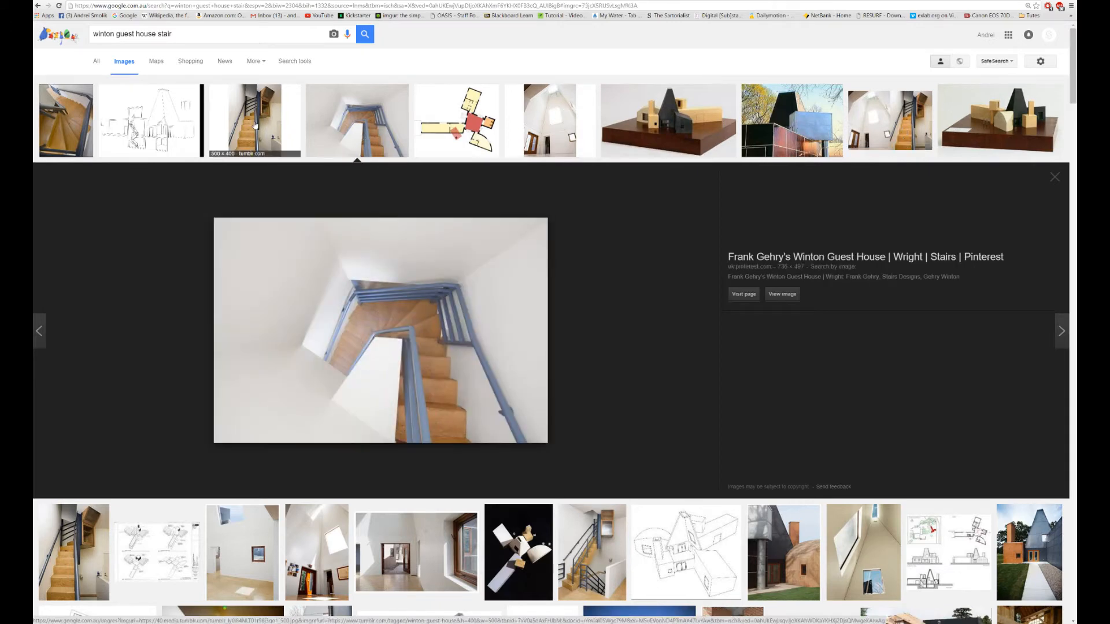
{"action": "left_click", "coordinate": [263, 133]}
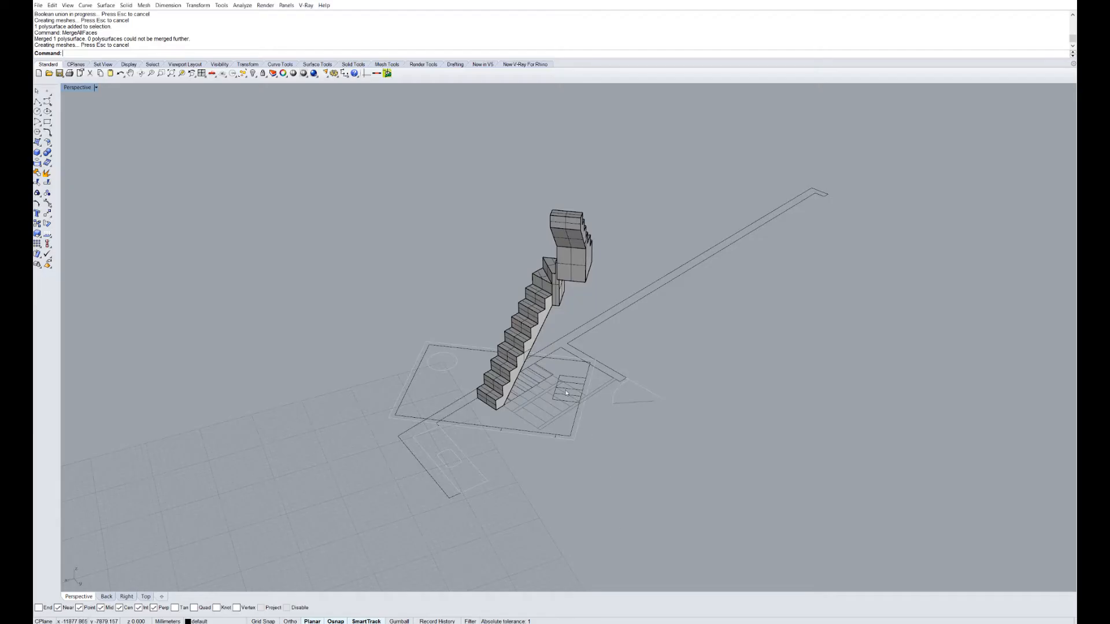
- Draw a 900 mm vertical polyline rising from the outer back corner of the stair's top step
{"action": "right_click_drag", "start_coordinate": [543, 393], "coordinate": [471, 378]}
{"action": "scroll", "coordinate": [660, 379], "scroll_direction": "up", "scroll_amount": 3}
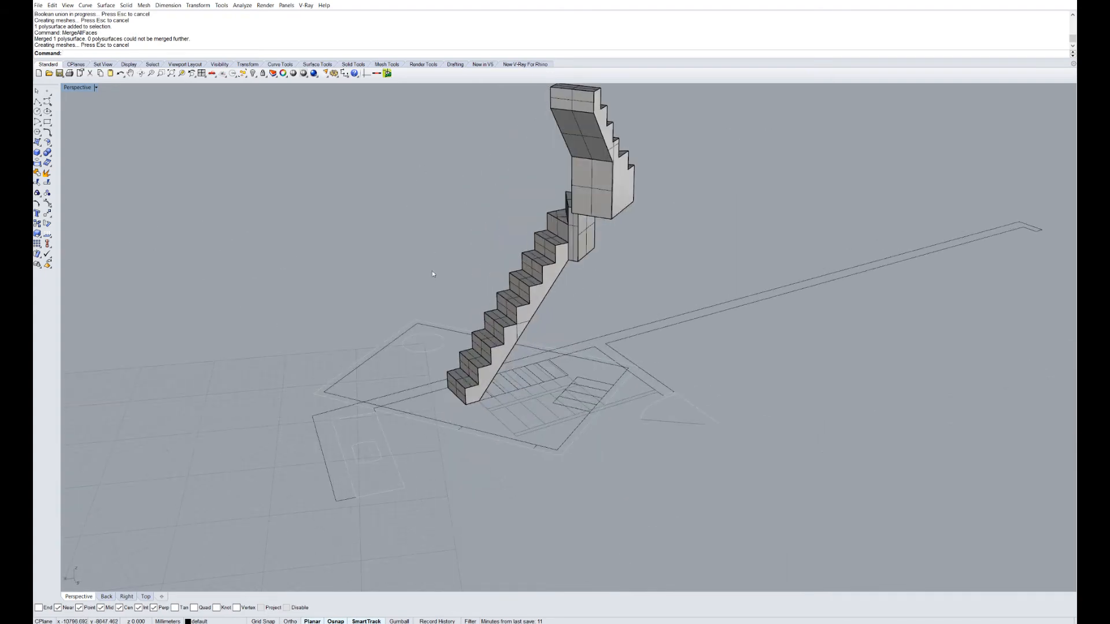
{"action": "left_click", "coordinate": [37, 101]}
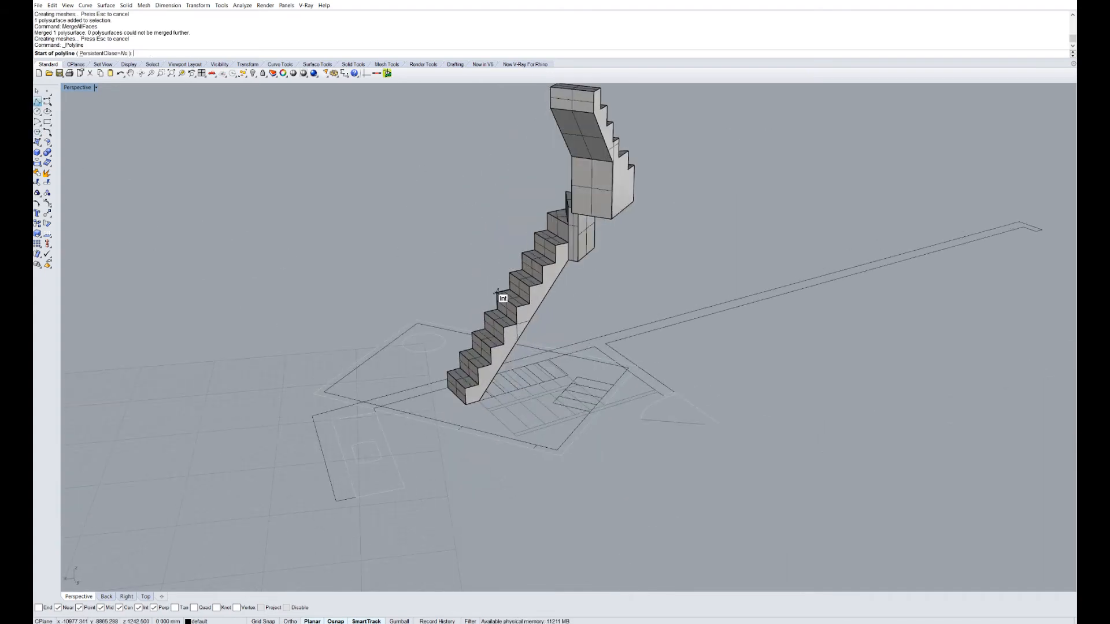
{"action": "scroll", "coordinate": [498, 291], "scroll_direction": "up", "scroll_amount": 3}
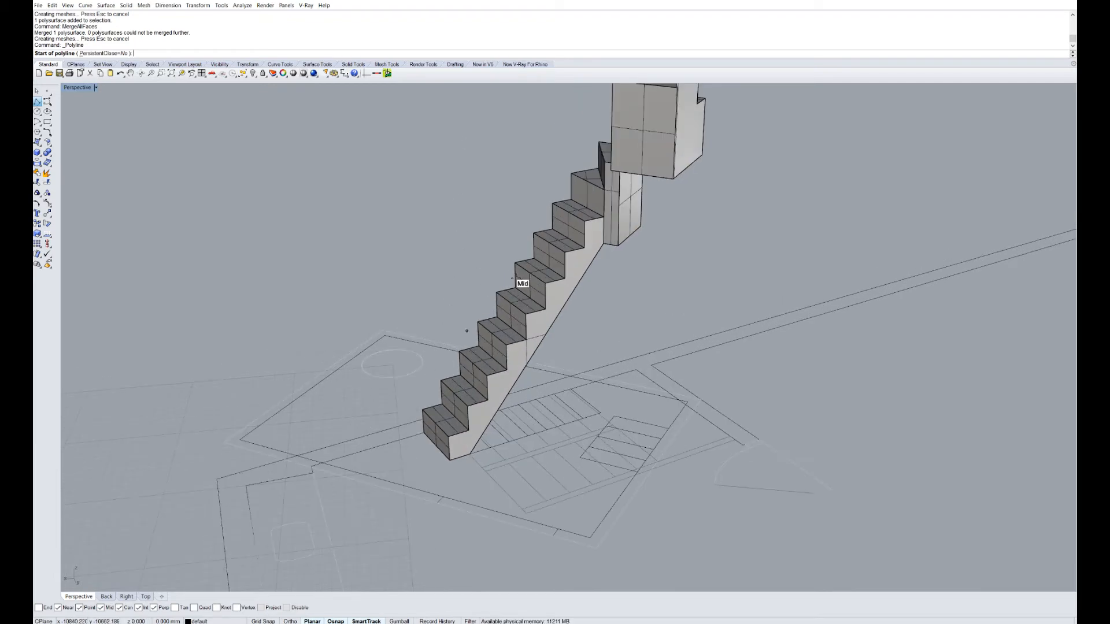
{"action": "right_click_drag", "start_coordinate": [512, 278], "coordinate": [633, 248]}
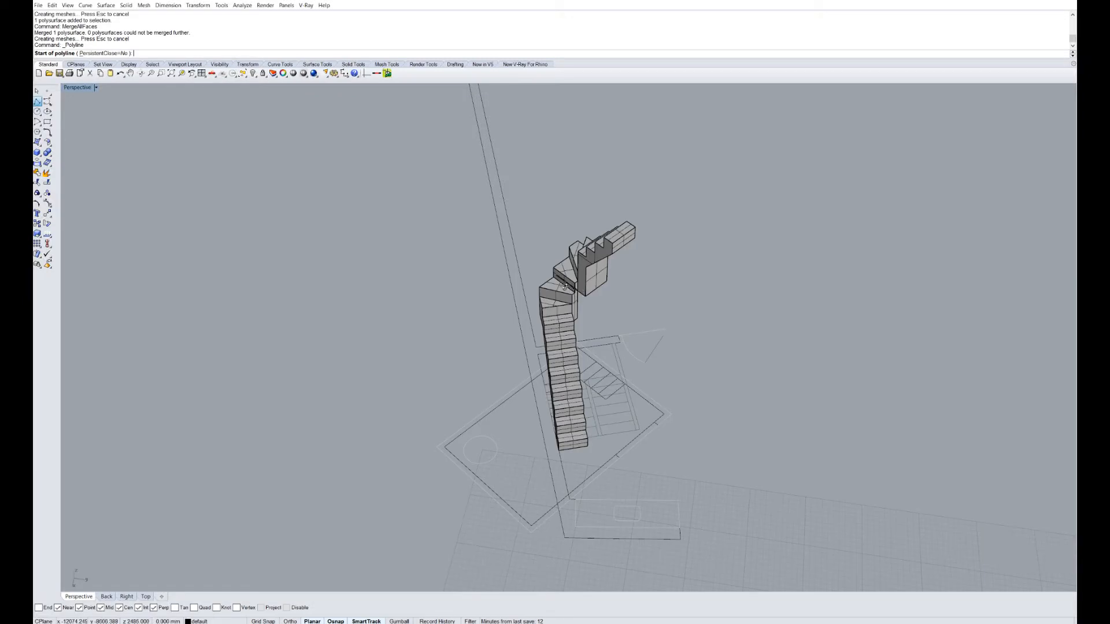
{"action": "right_click_drag", "start_coordinate": [569, 286], "coordinate": [643, 426]}
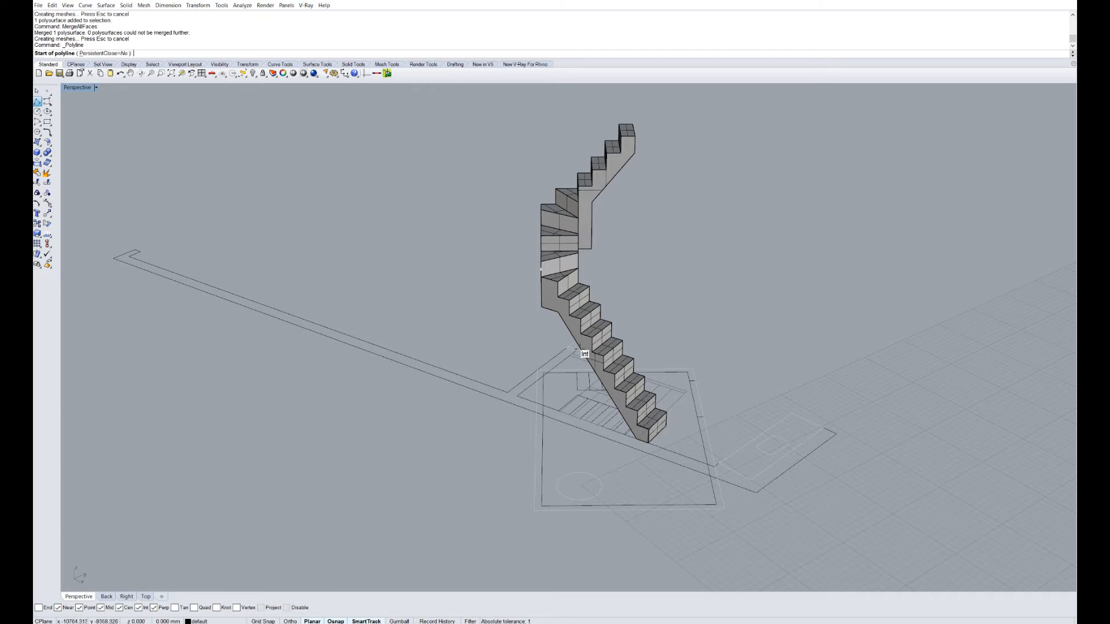
{"action": "right_click_drag", "start_coordinate": [535, 230], "coordinate": [539, 196]}
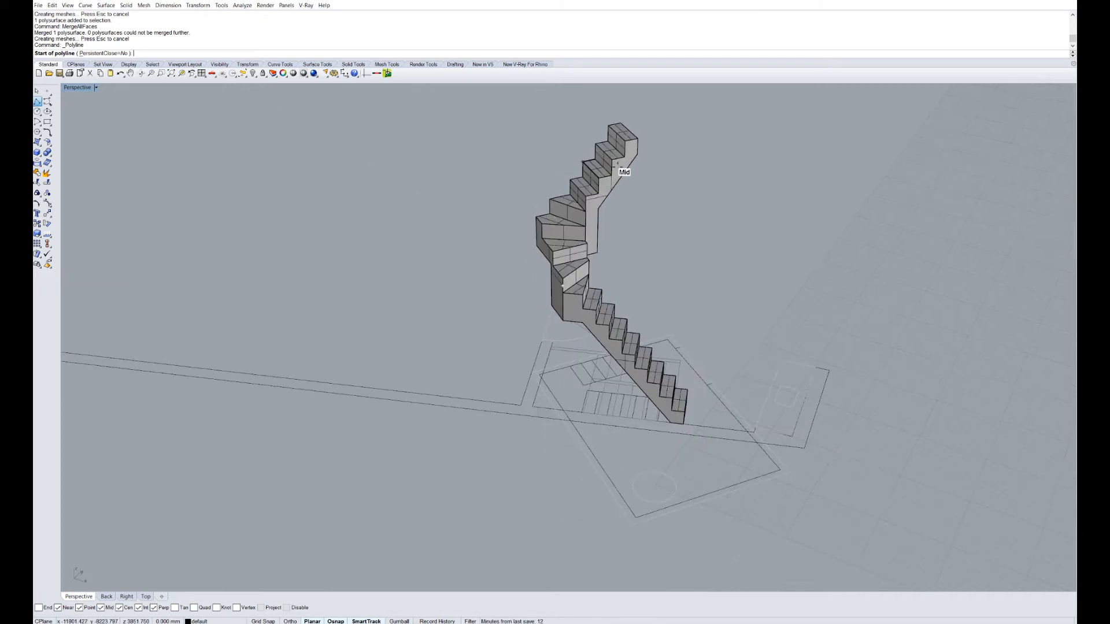
{"action": "right_click_drag", "start_coordinate": [692, 407], "coordinate": [664, 386]}
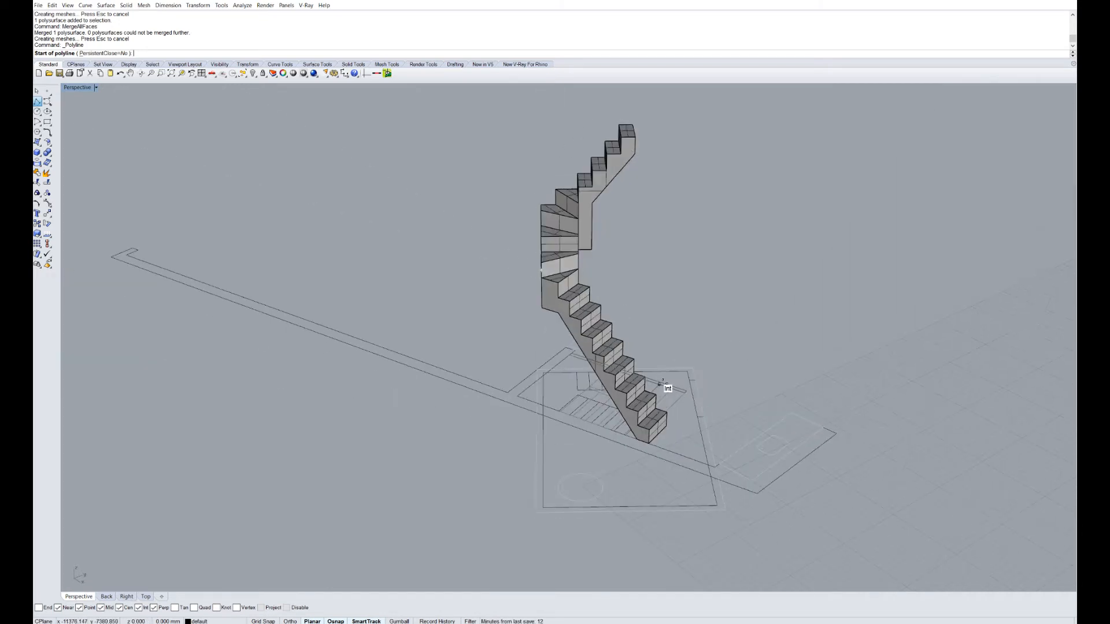
{"action": "scroll", "coordinate": [664, 386], "scroll_direction": "down", "scroll_amount": 4}
{"action": "scroll", "coordinate": [639, 218], "scroll_direction": "up", "scroll_amount": 4}
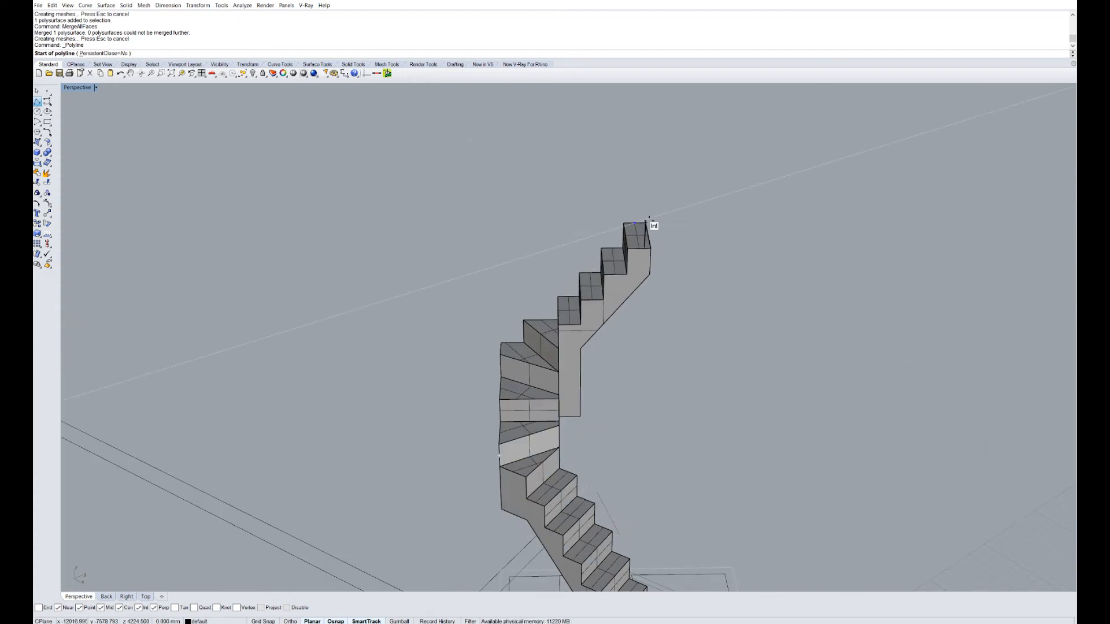
{"action": "left_click", "coordinate": [646, 223], "text": "ctrl"}
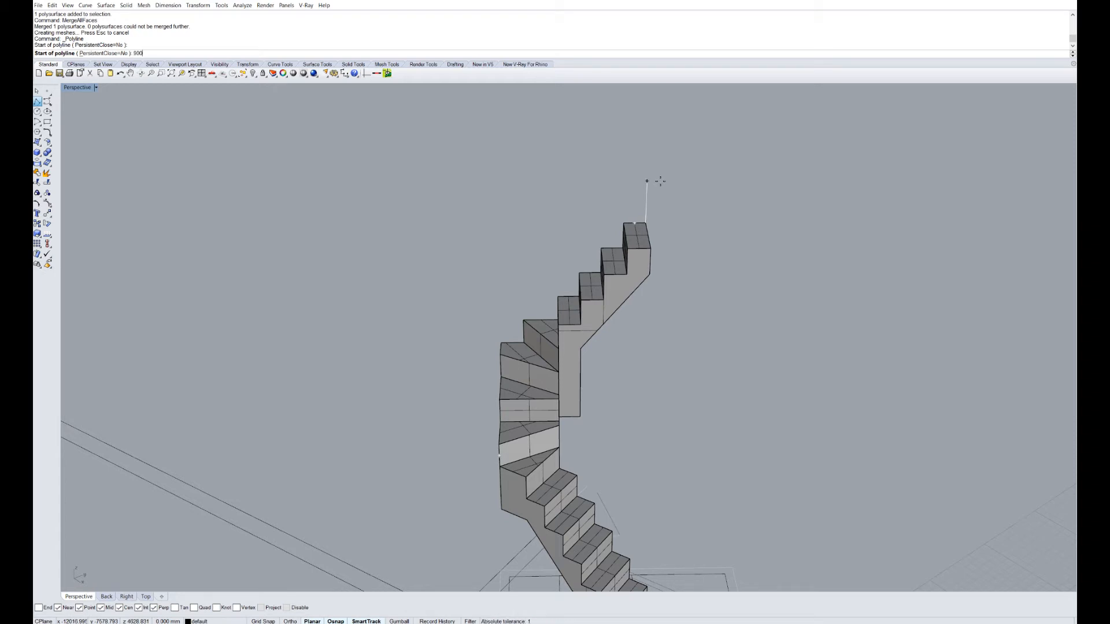
{"action": "key", "text": "Return"}
{"action": "left_click", "coordinate": [647, 224]}
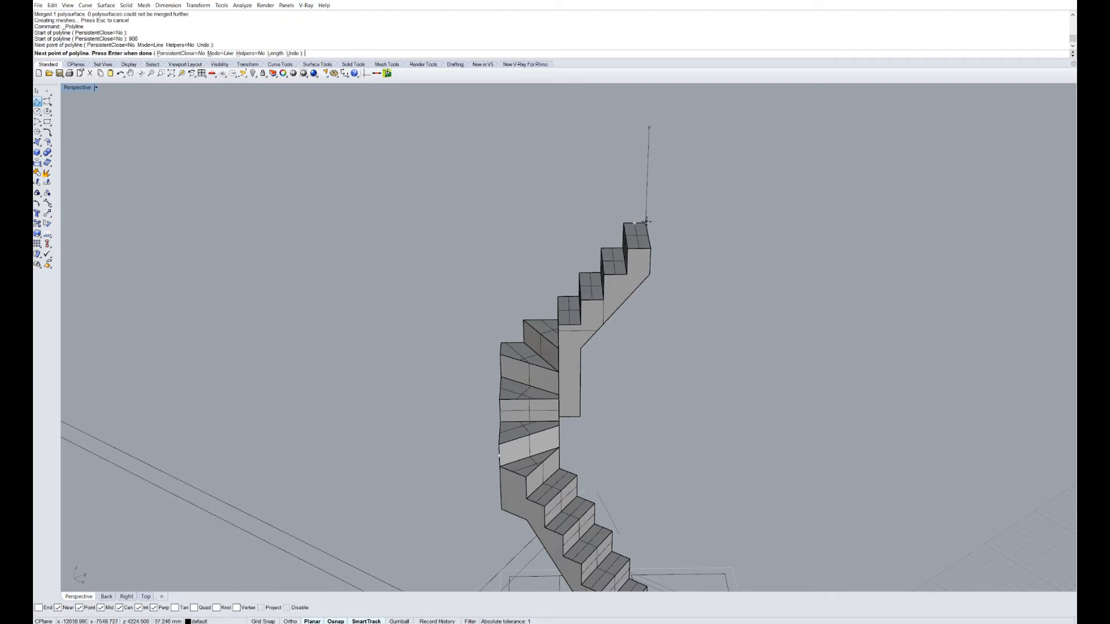
{"action": "key", "text": "Return"}
- Copy the vertical line from its lower end to the two outer winder corners and the outer front corner of the bottom step
{"action": "right_click_drag", "start_coordinate": [675, 202], "coordinate": [676, 141]}
{"action": "scroll", "coordinate": [694, 151], "scroll_direction": "up", "scroll_amount": 2}
{"action": "left_click", "coordinate": [656, 141]}
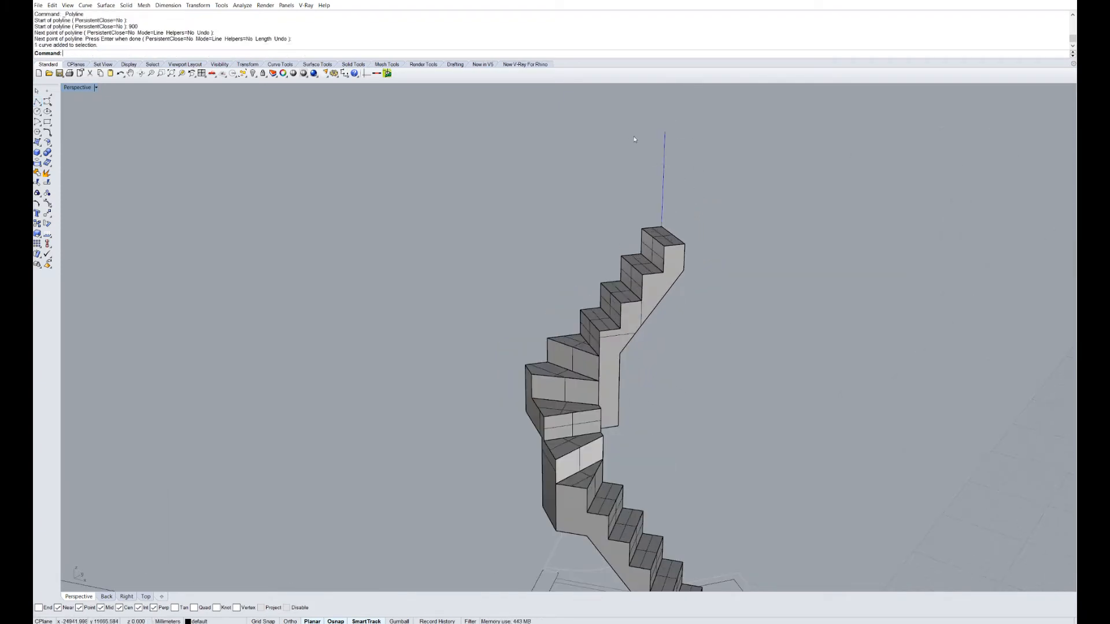
{"action": "type", "text": "copy"}
{"action": "key", "text": "Return"}
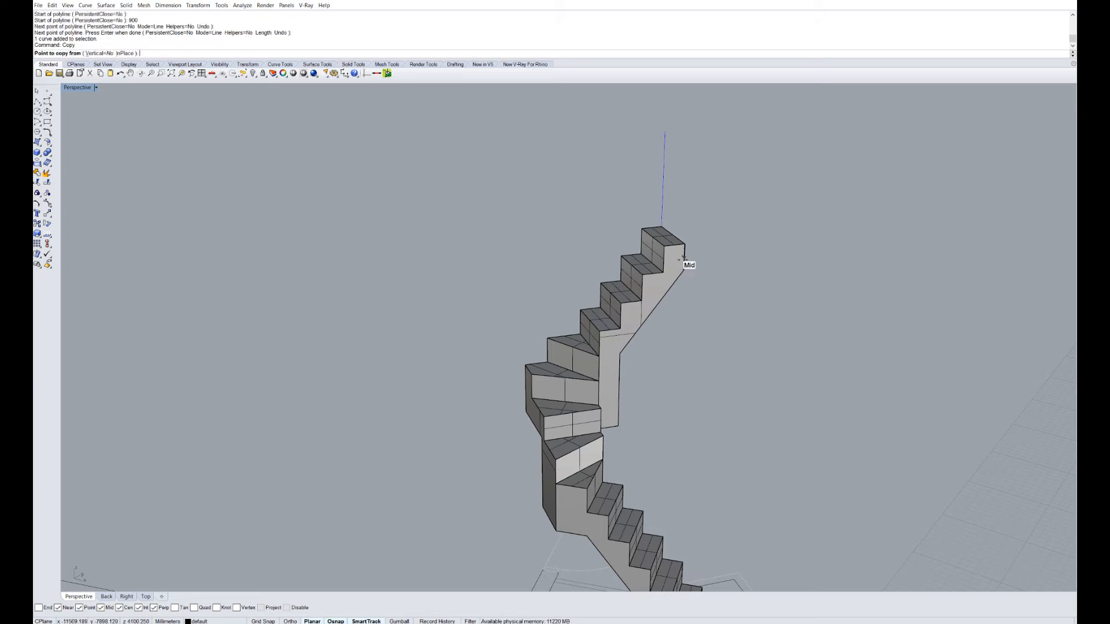
{"action": "left_click", "coordinate": [662, 227]}
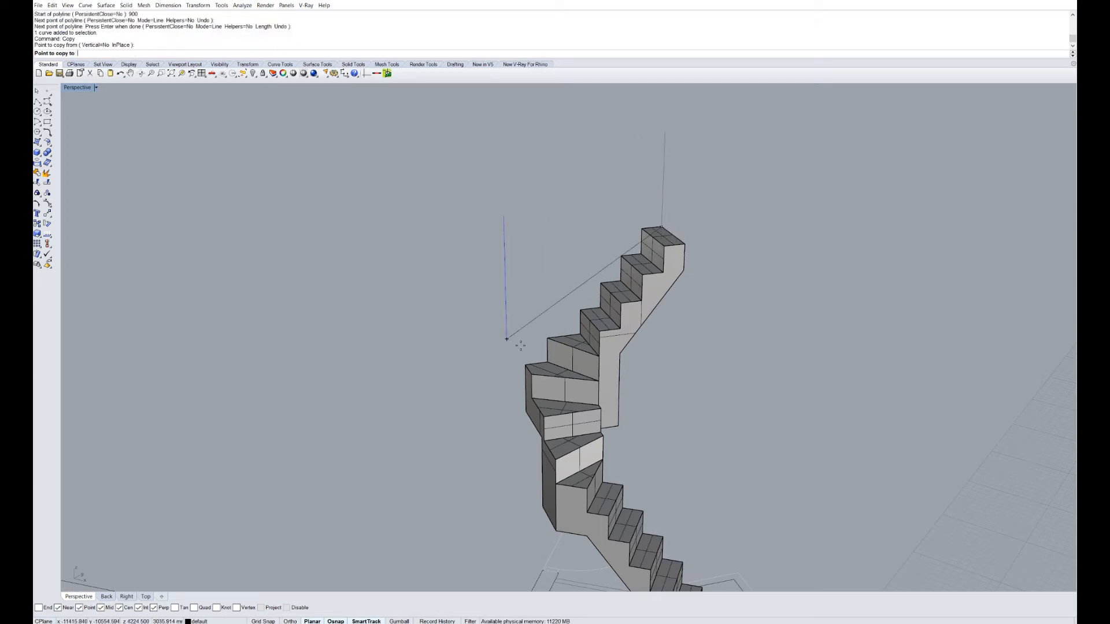
{"action": "right_click_drag", "start_coordinate": [497, 338], "coordinate": [378, 473]}
{"action": "left_click", "coordinate": [572, 376]}
{"action": "scroll", "coordinate": [378, 473], "scroll_direction": "up", "scroll_amount": 3}
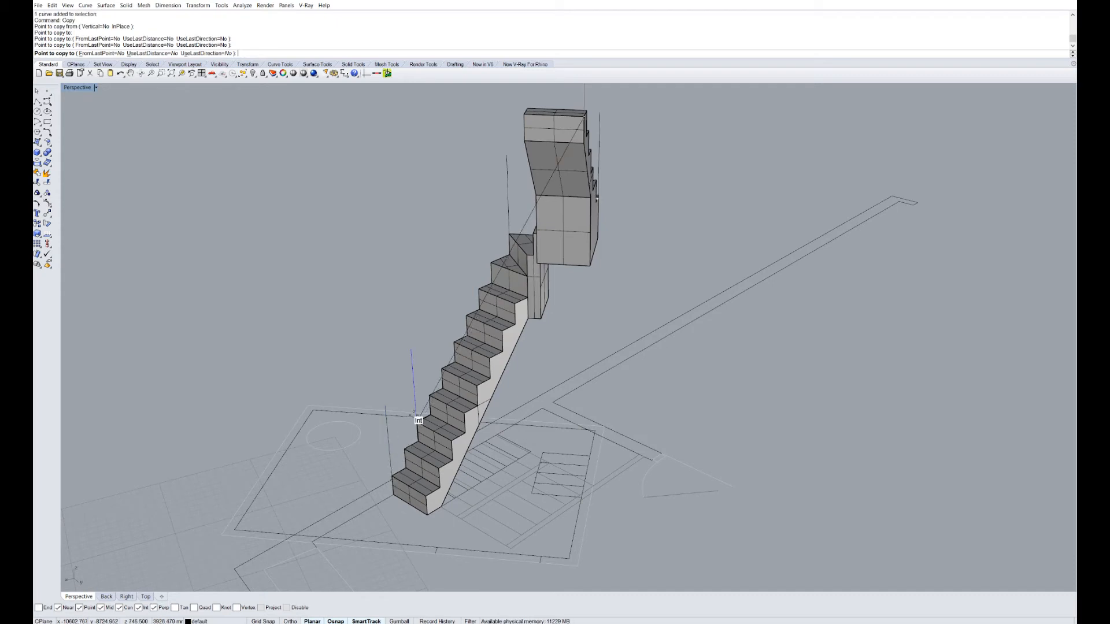
{"action": "key", "text": "Return"}
- Check the stair railing photo in the browser, return to Rhino and divide the upper winder corner's vertical line into 5 segments
{"action": "right_click_drag", "start_coordinate": [502, 389], "coordinate": [688, 294]}
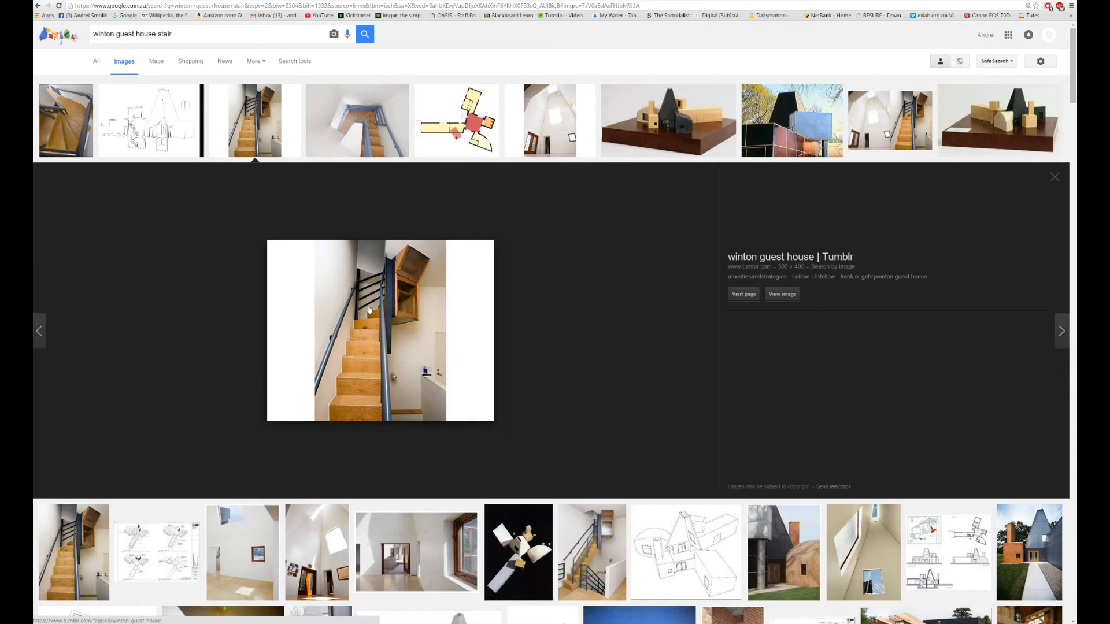
{"action": "key", "text": "alt+Tab"}
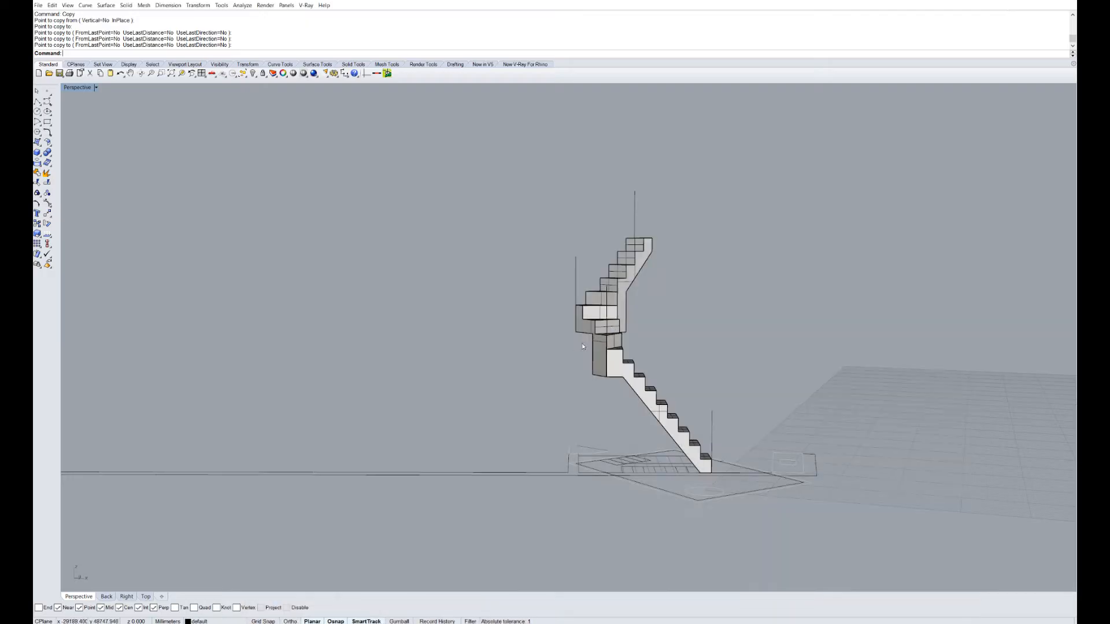
{"action": "scroll", "coordinate": [580, 297], "scroll_direction": "up", "scroll_amount": 6}
{"action": "right_click_drag", "start_coordinate": [622, 284], "coordinate": [445, 324]}
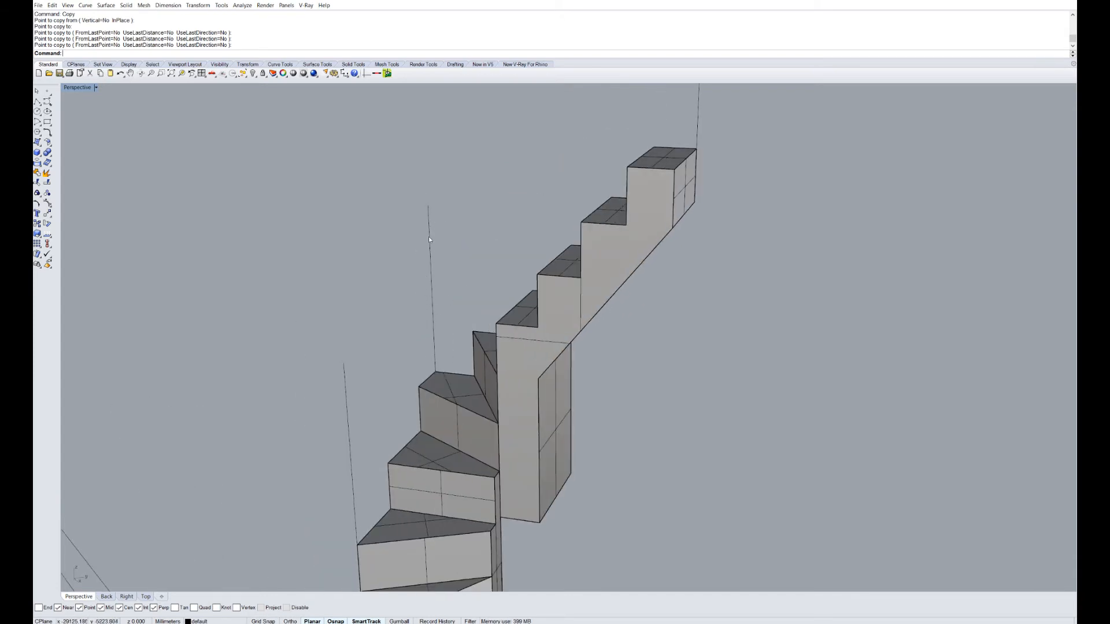
{"action": "right_click_drag", "start_coordinate": [580, 297], "coordinate": [497, 340]}
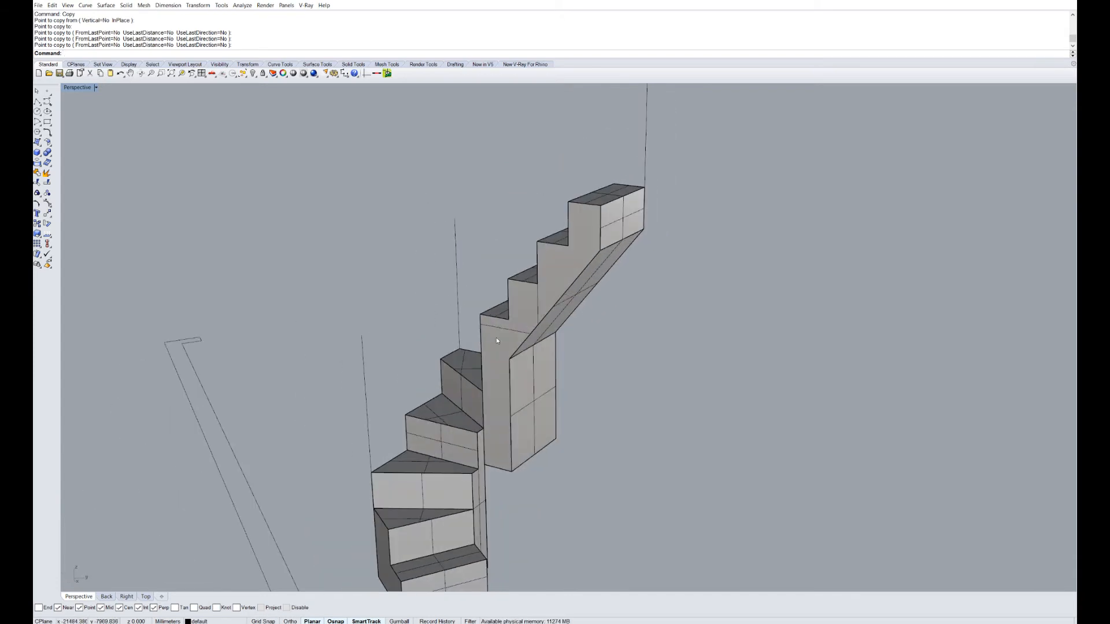
{"action": "left_click", "coordinate": [457, 309]}
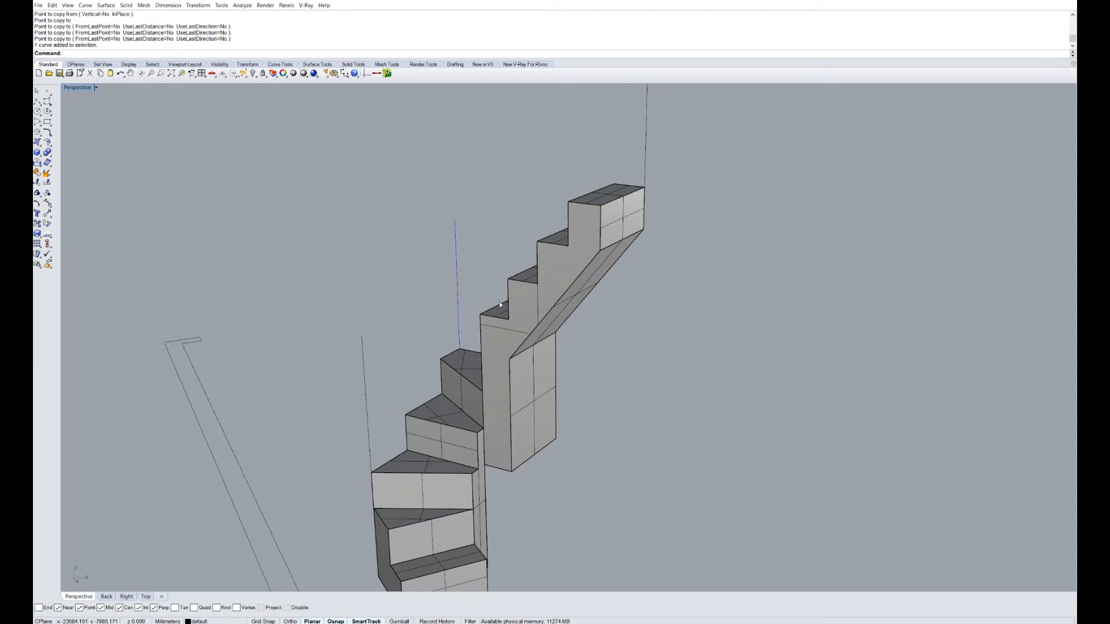
{"action": "type", "text": "Div"}
{"action": "key", "text": "Return"}
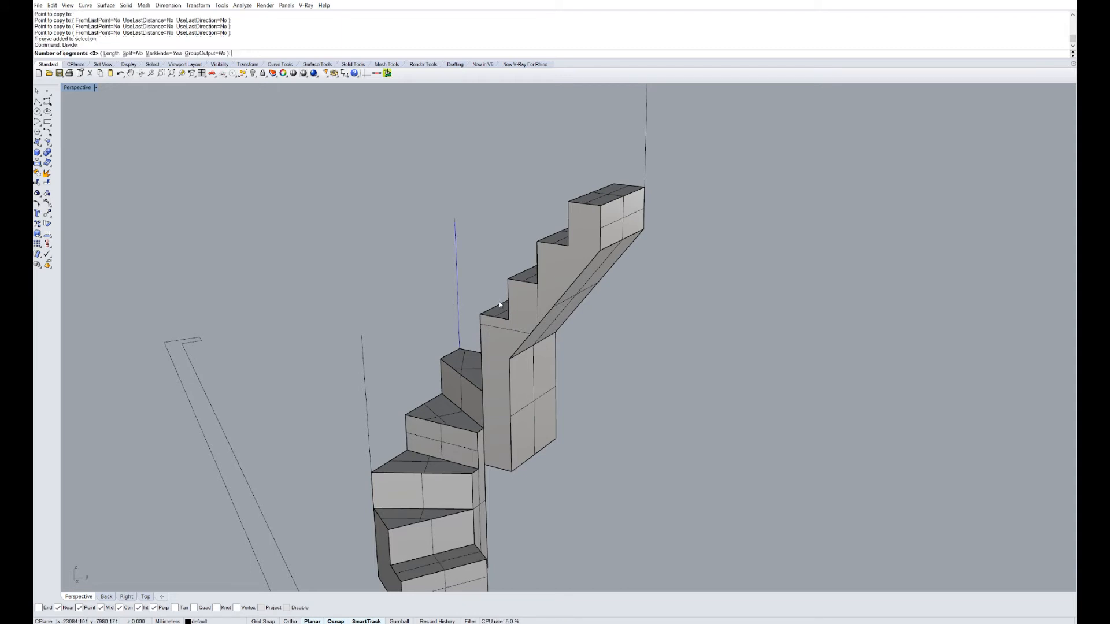
{"action": "type", "text": "5"}
{"action": "key", "text": "Return"}
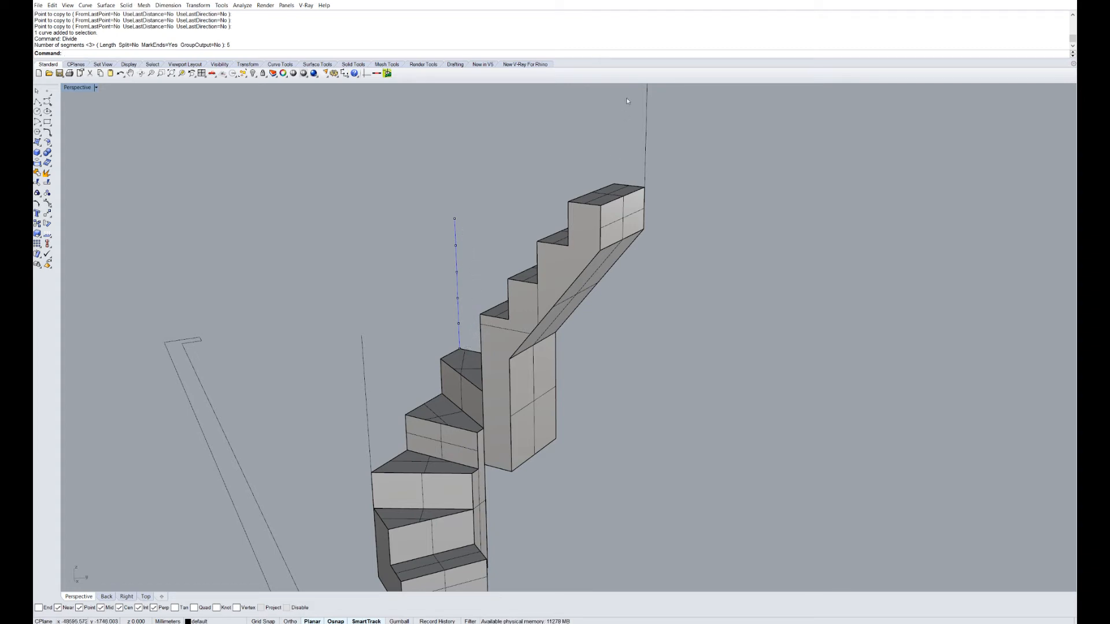
- Divide the vertical lines at the top step, the lower winder corner and the bottom step into 5 segments each
{"action": "left_click", "coordinate": [646, 124]}
{"action": "key", "text": "Return"}
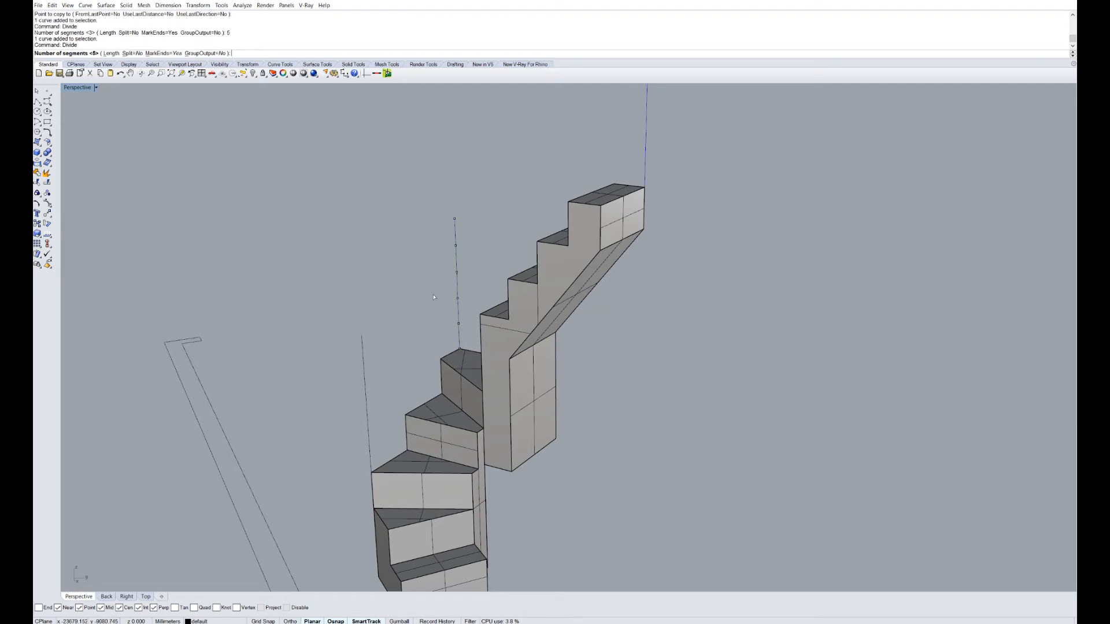
{"action": "key", "text": "Return"}
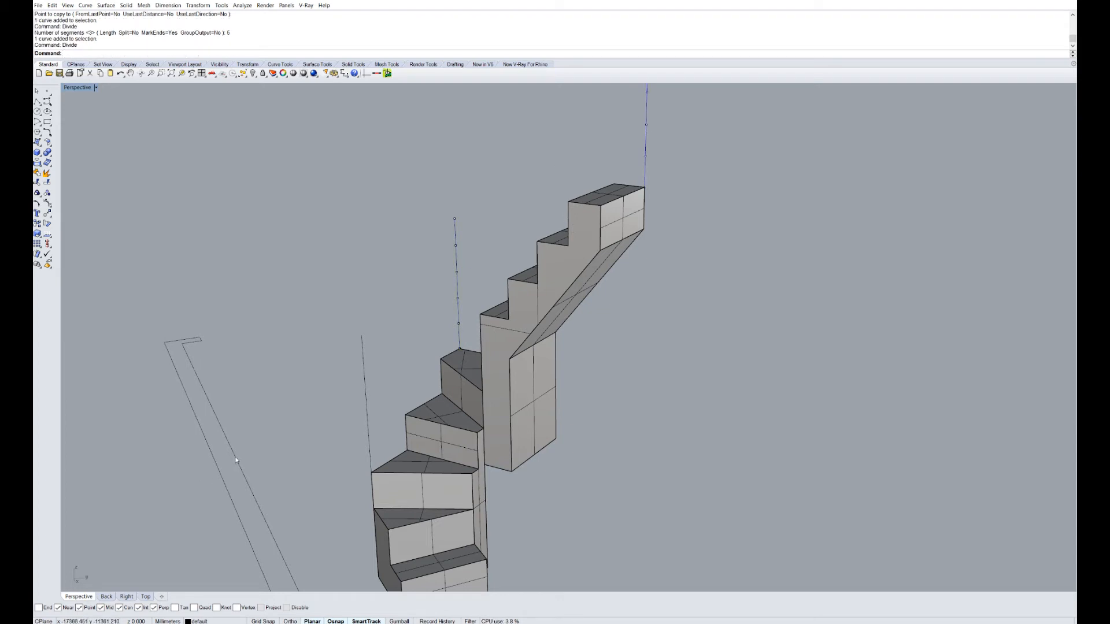
{"action": "left_click", "coordinate": [364, 389]}
{"action": "key", "text": "Return"}
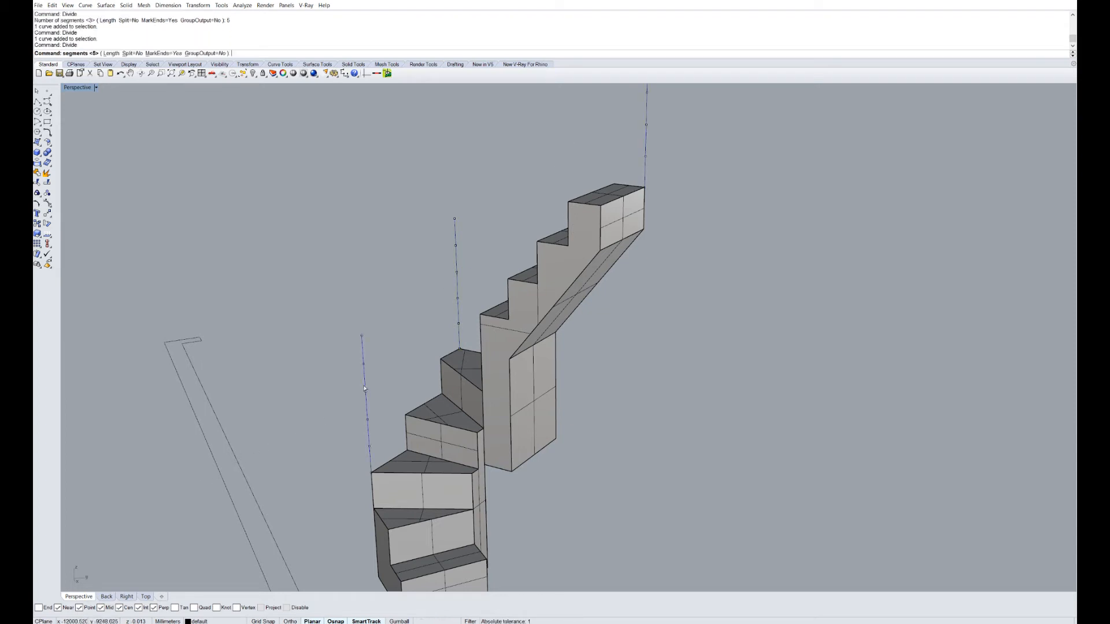
{"action": "key", "text": "Return"}
{"action": "scroll", "coordinate": [320, 214], "scroll_direction": "down", "scroll_amount": 4}
{"action": "right_click_drag", "start_coordinate": [425, 509], "coordinate": [185, 405]}
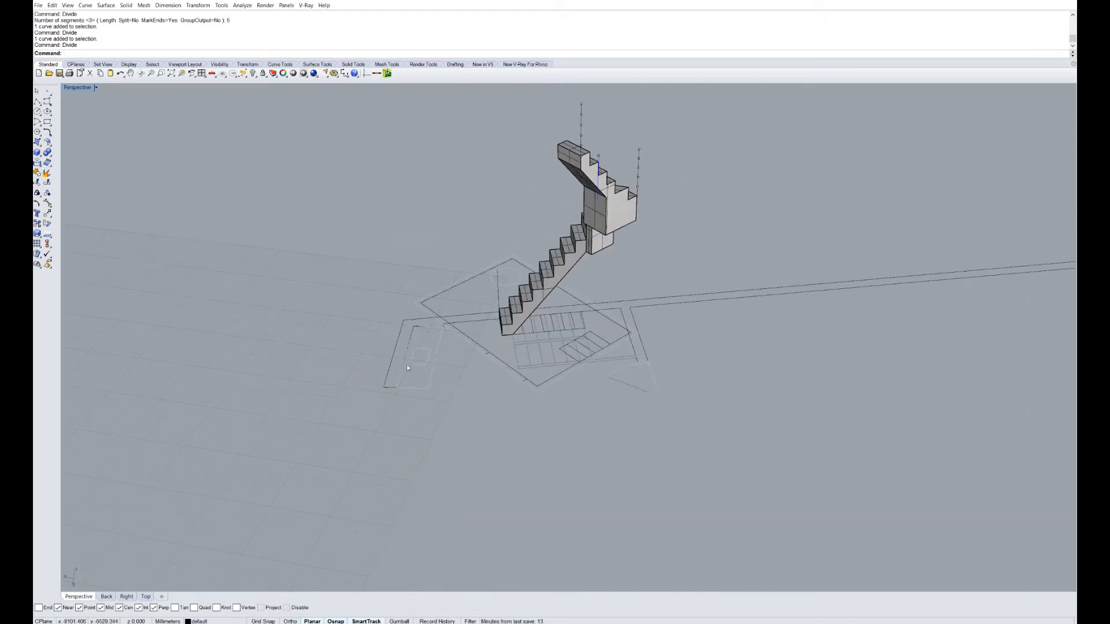
{"action": "scroll", "coordinate": [522, 291], "scroll_direction": "up", "scroll_amount": 8}
{"action": "left_click", "coordinate": [519, 300]}
{"action": "key", "text": "Return"}
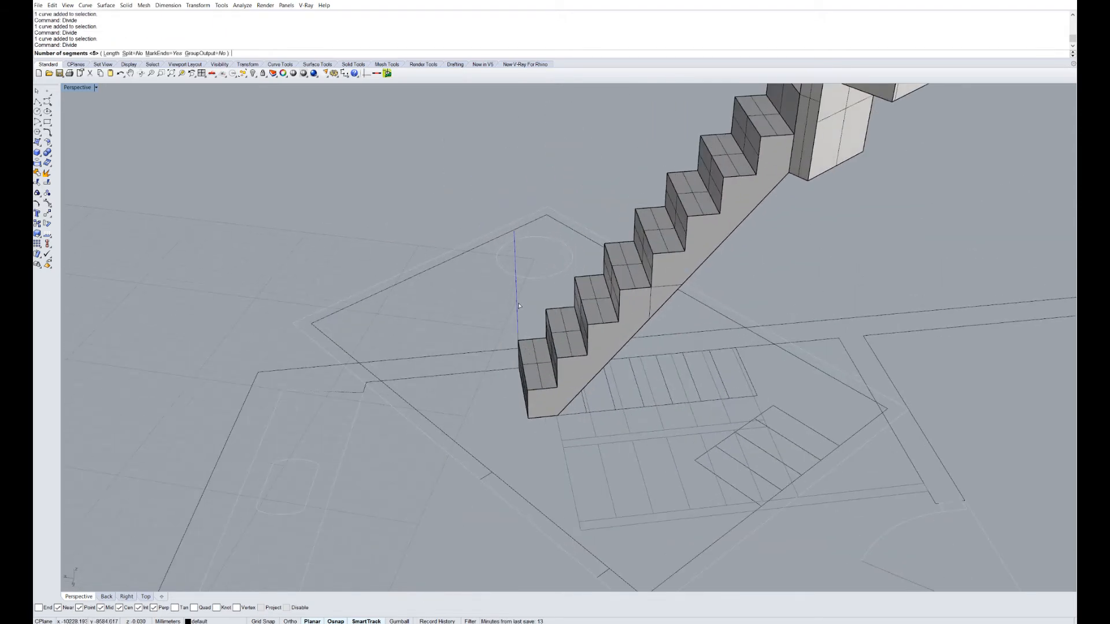
{"action": "key", "text": "Return"}
- Draw a handrail polyline through the upper ends of the four vertical lines, from the top step down to the bottom step
{"action": "right_click_drag", "start_coordinate": [519, 302], "coordinate": [500, 353]}
{"action": "scroll", "coordinate": [486, 271], "scroll_direction": "down", "scroll_amount": 5}
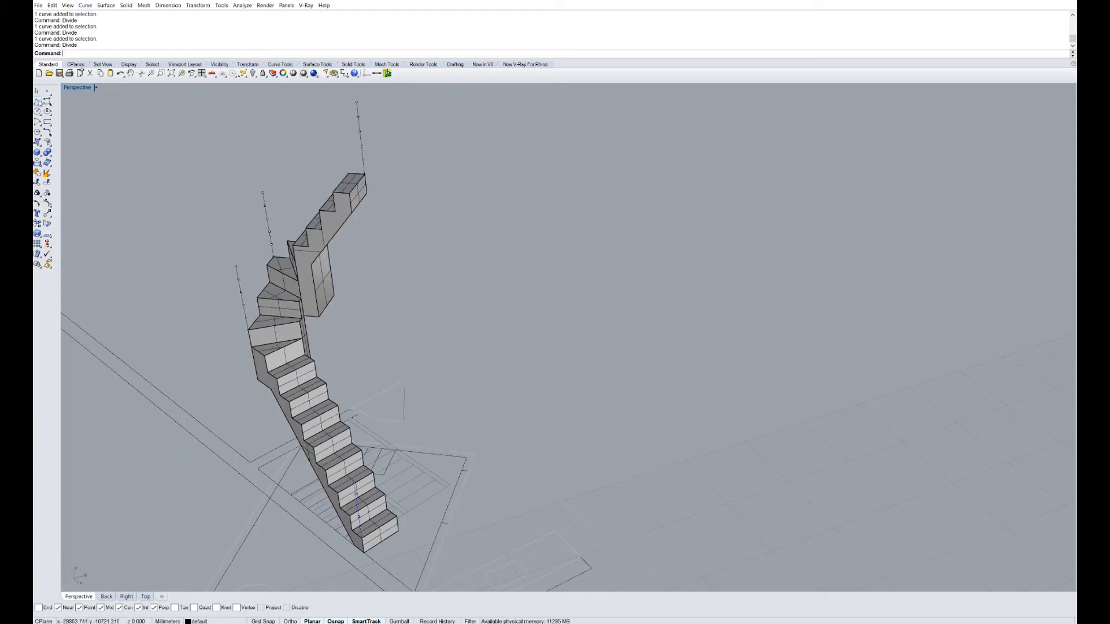
{"action": "left_click", "coordinate": [37, 102]}
{"action": "right_click_drag", "start_coordinate": [456, 198], "coordinate": [720, 223]}
{"action": "right_click_drag", "start_coordinate": [453, 161], "coordinate": [582, 190]}
{"action": "scroll", "coordinate": [475, 149], "scroll_direction": "up", "scroll_amount": 5}
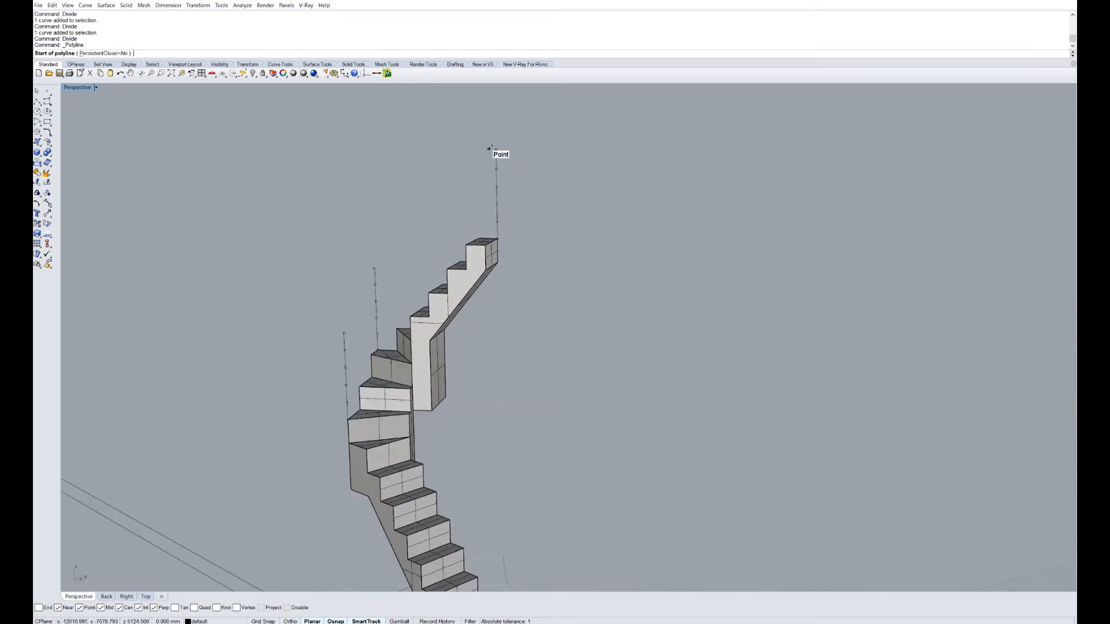
{"action": "left_click", "coordinate": [493, 149]}
{"action": "right_click_drag", "start_coordinate": [456, 191], "coordinate": [404, 290]}
{"action": "left_click", "coordinate": [439, 197]}
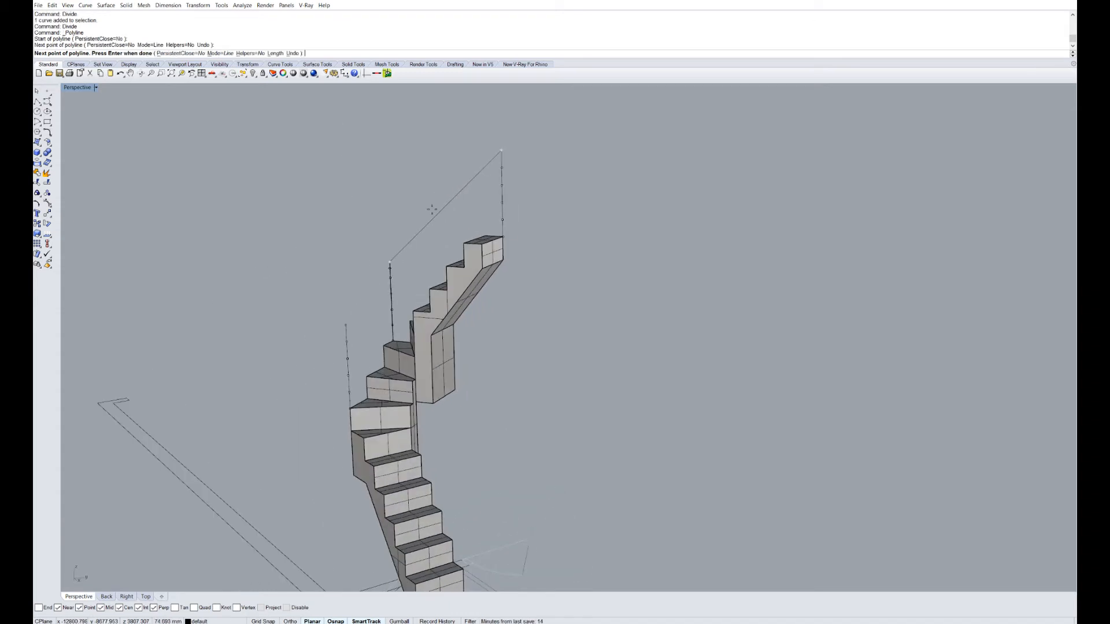
{"action": "left_click", "coordinate": [347, 324]}
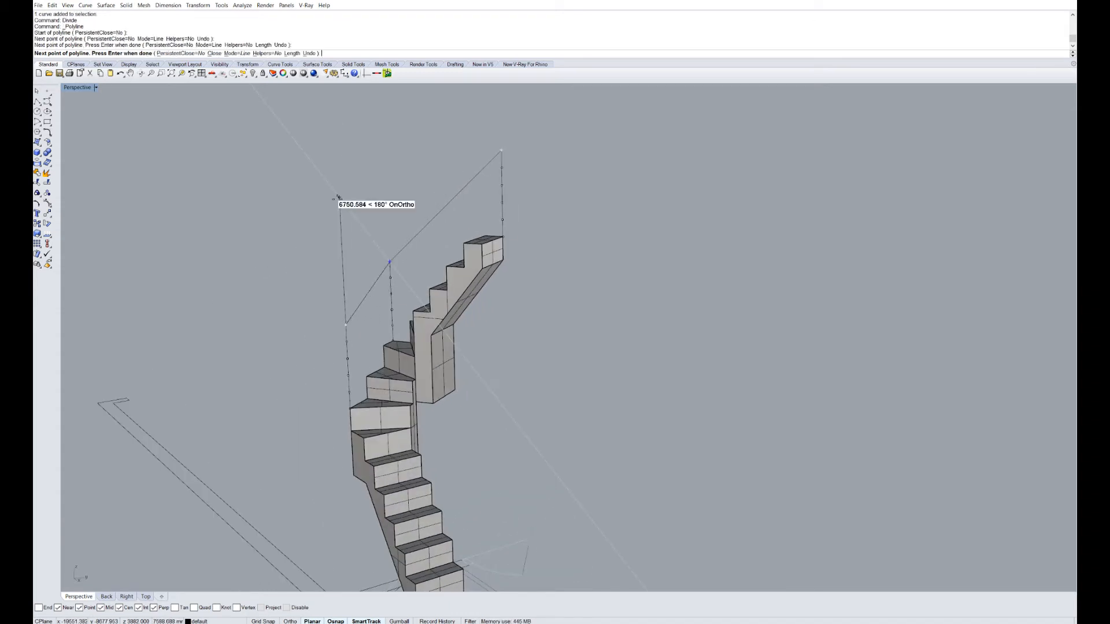
{"action": "right_click_drag", "start_coordinate": [339, 198], "coordinate": [441, 316]}
{"action": "right_click_drag", "start_coordinate": [582, 319], "coordinate": [659, 534]}
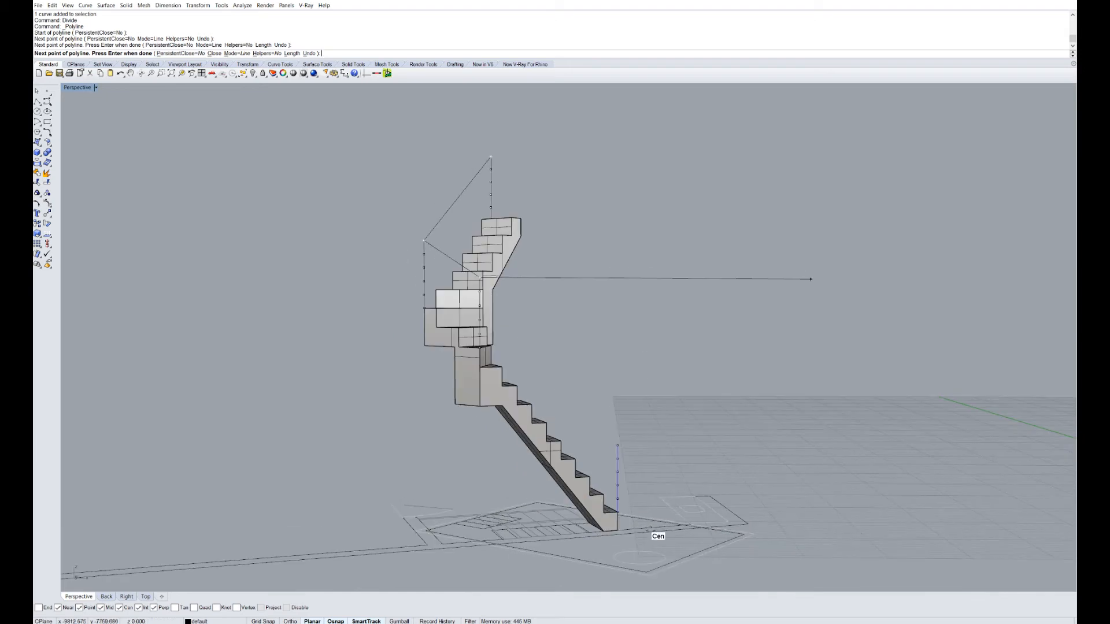
{"action": "left_click", "coordinate": [617, 446]}
{"action": "key", "text": "Return"}
- Copy the handrail polyline from the top post's upper end down to the four division points below it
{"action": "right_click_drag", "start_coordinate": [559, 307], "coordinate": [400, 212]}
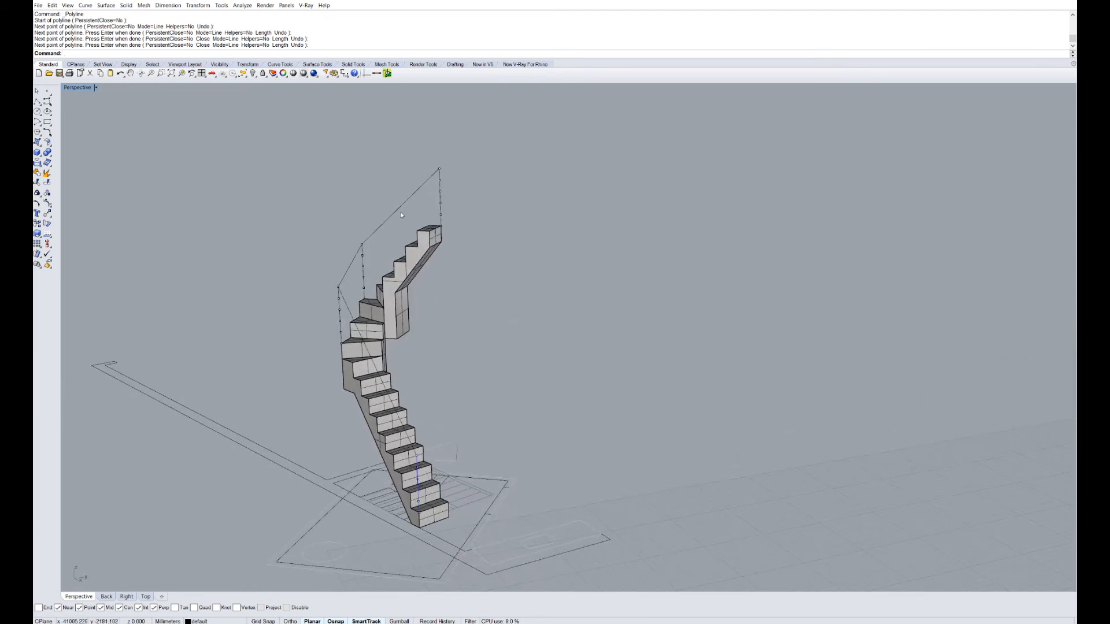
{"action": "left_click", "coordinate": [379, 227]}
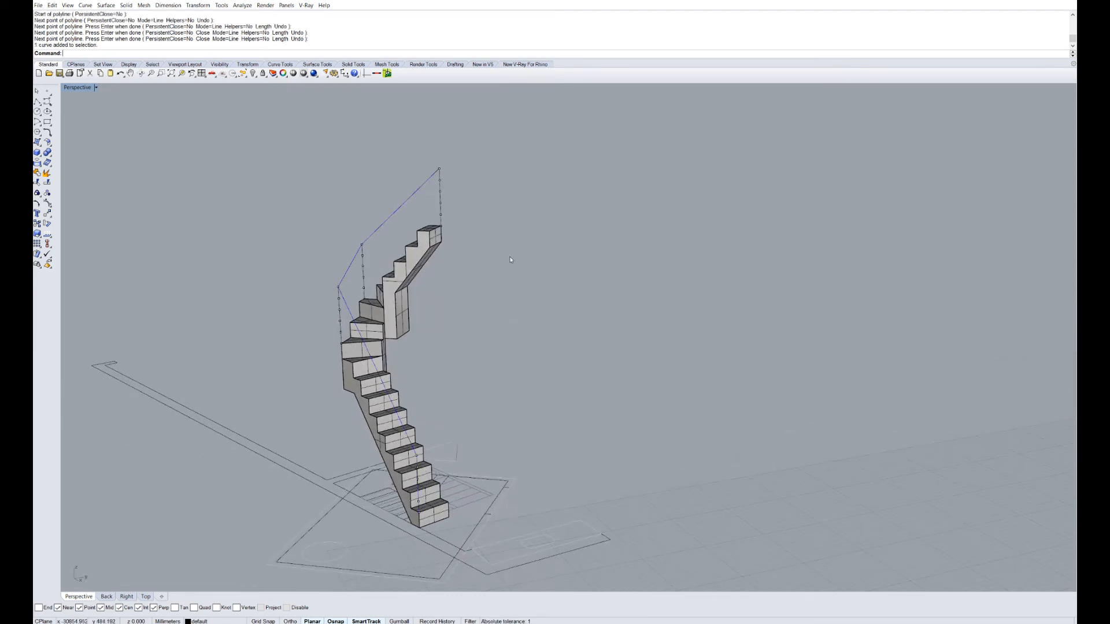
{"action": "type", "text": "Cop"}
{"action": "key", "text": "Return"}
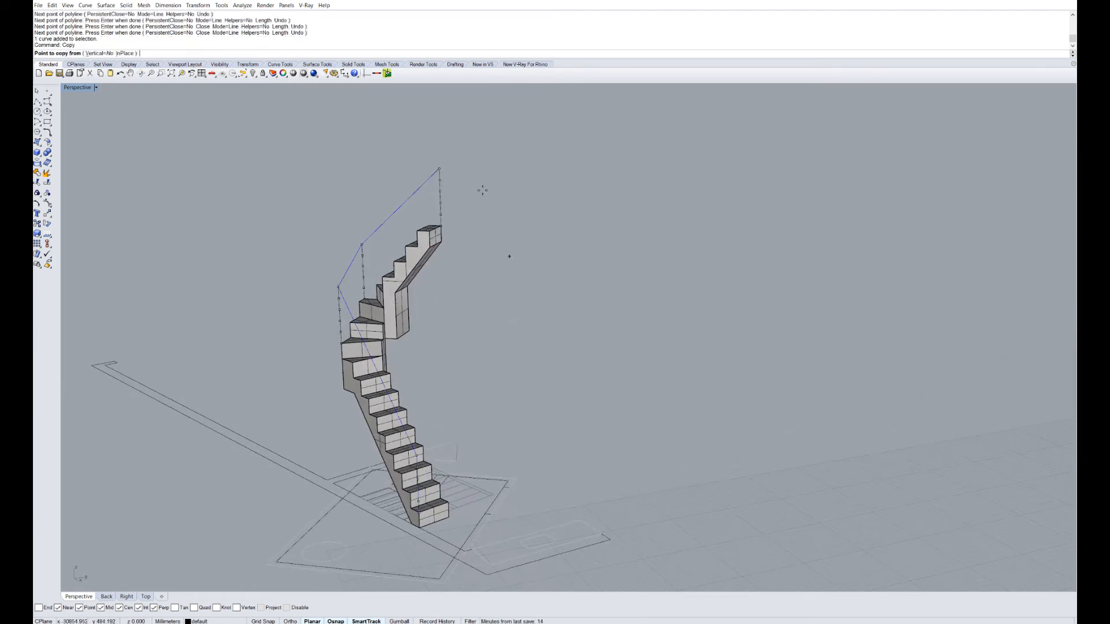
{"action": "scroll", "coordinate": [437, 209], "scroll_direction": "up", "scroll_amount": 4}
{"action": "left_click", "coordinate": [440, 156]}
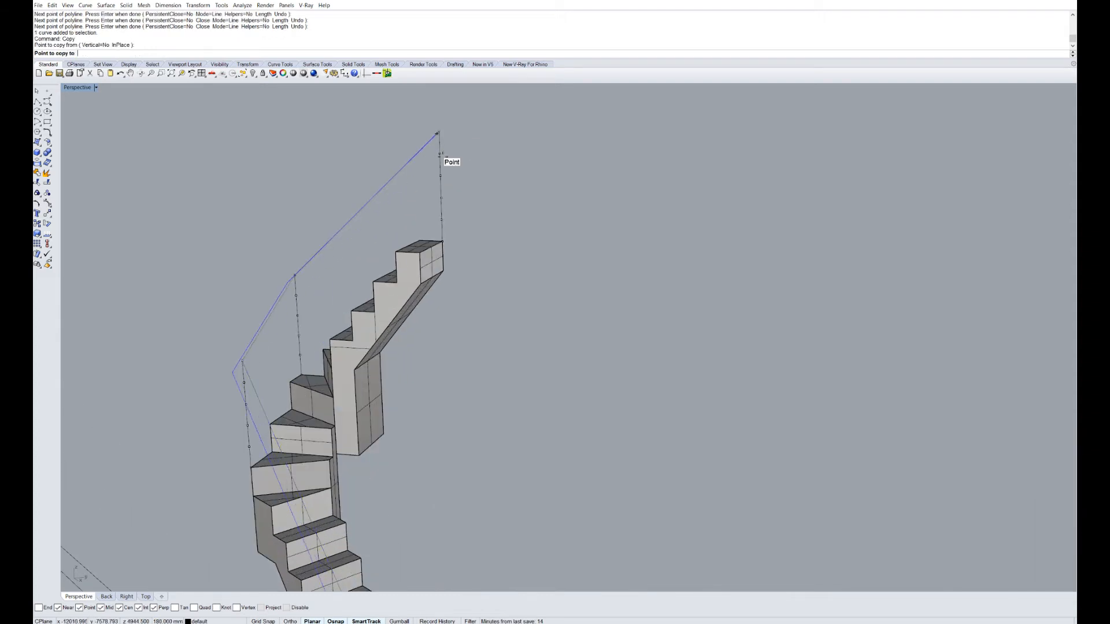
{"action": "left_click", "coordinate": [440, 175]}
{"action": "left_click", "coordinate": [441, 199]}
{"action": "left_click", "coordinate": [443, 220]}
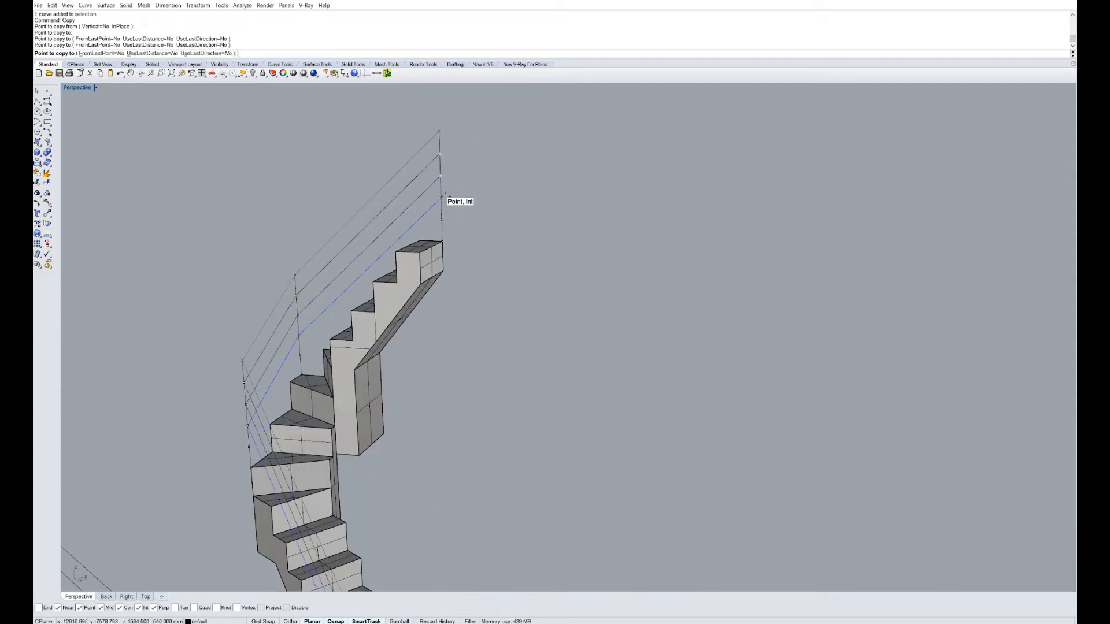
{"action": "key", "text": "Return"}
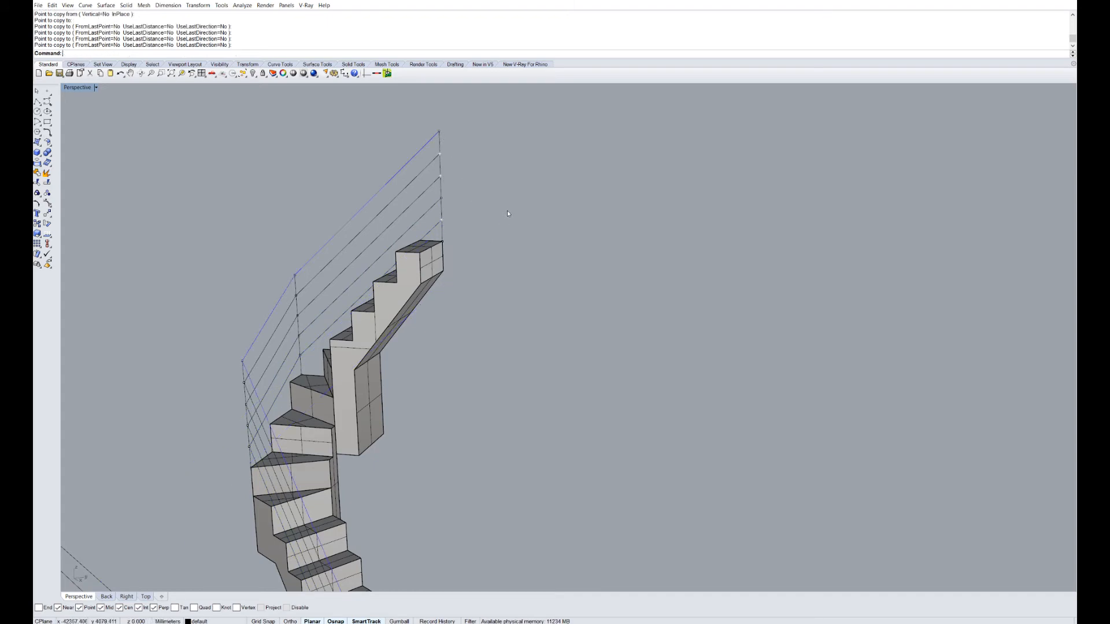
- Examine the railing lines along the whole stair from several sides
{"action": "scroll", "coordinate": [505, 210], "scroll_direction": "down", "scroll_amount": 3}
{"action": "right_click_drag", "start_coordinate": [558, 222], "coordinate": [520, 272]}
{"action": "scroll", "coordinate": [529, 273], "scroll_direction": "up", "scroll_amount": 5}
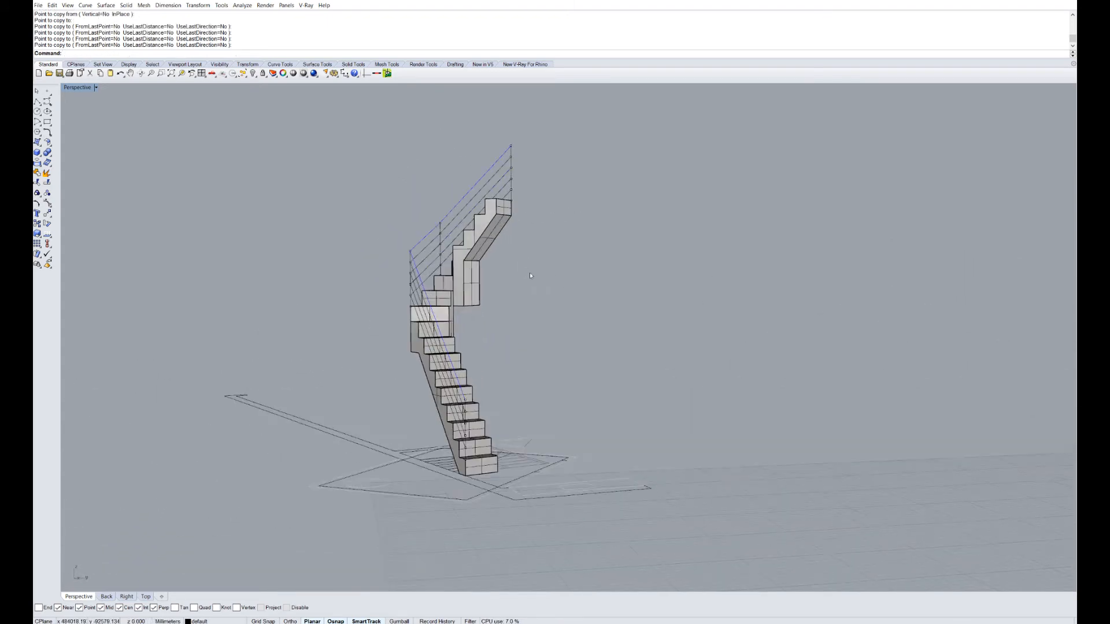
{"action": "right_click_drag", "start_coordinate": [592, 285], "coordinate": [600, 297]}
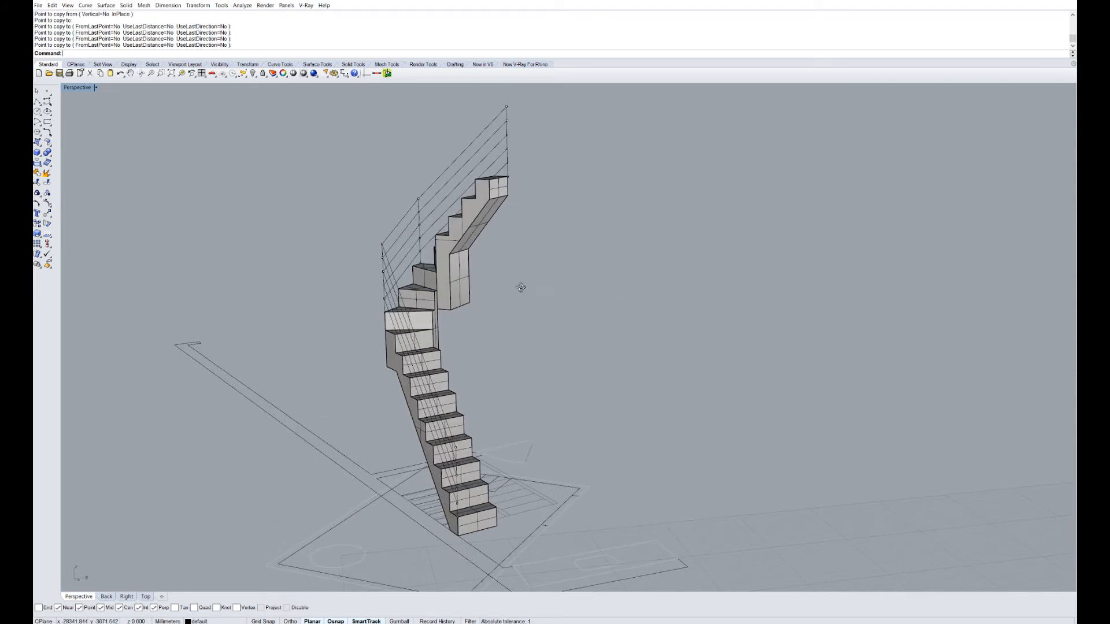
{"action": "scroll", "coordinate": [520, 287], "scroll_direction": "down", "scroll_amount": 3}
{"action": "right_click_drag", "start_coordinate": [562, 248], "coordinate": [684, 353]}
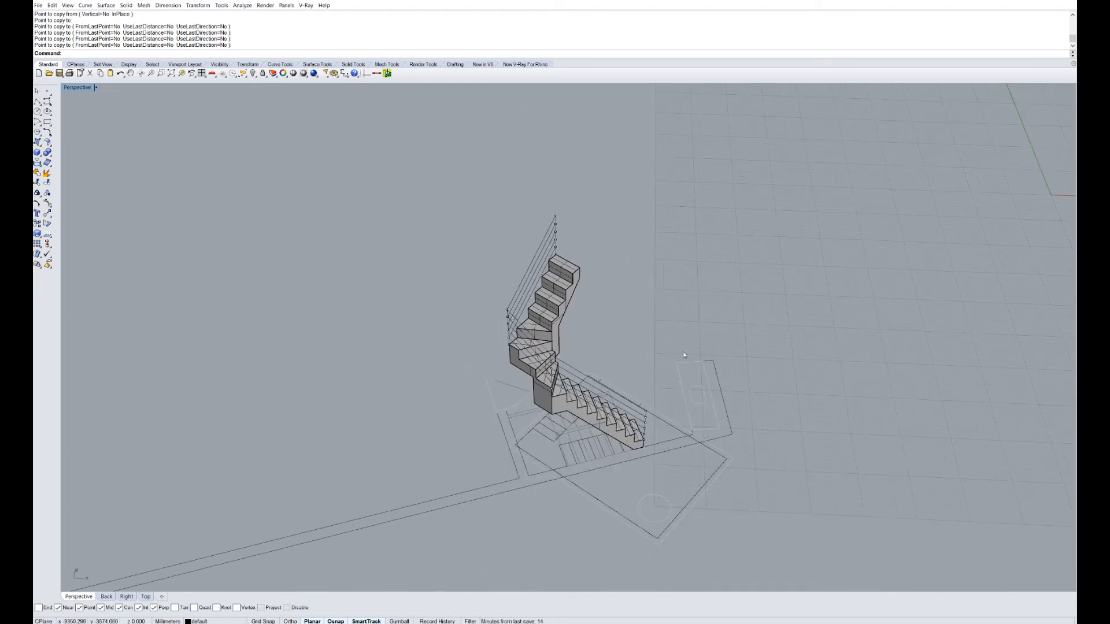
{"action": "scroll", "coordinate": [642, 401], "scroll_direction": "up", "scroll_amount": 3}
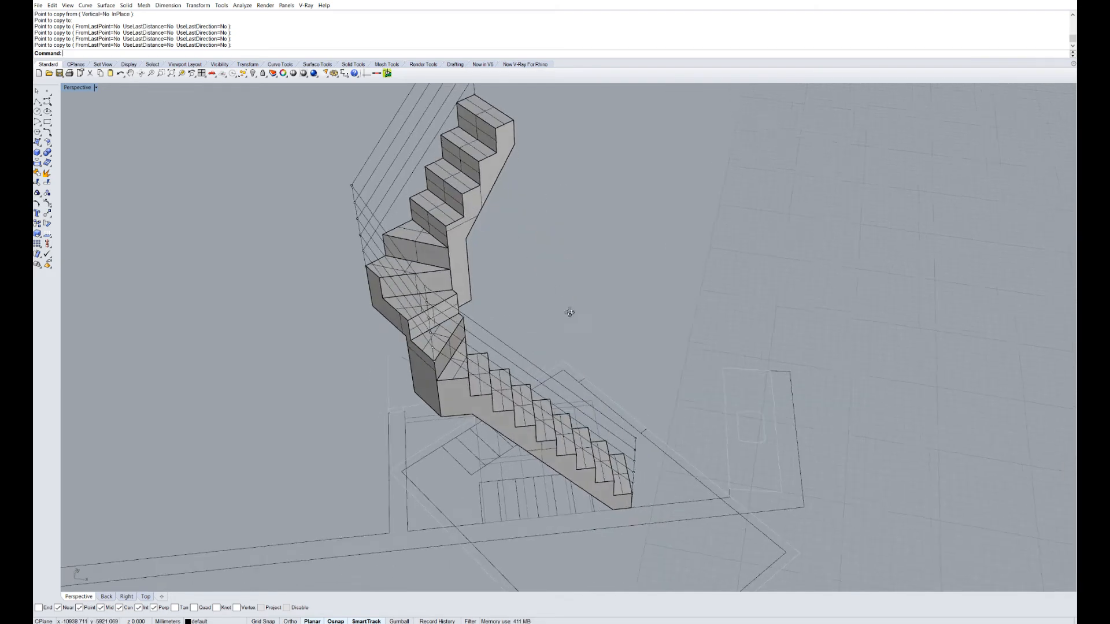
- Try a flat-capped pipe of radius 50 mm along the top step's vertical line, and undo it
{"action": "scroll", "coordinate": [570, 312], "scroll_direction": "down", "scroll_amount": 3}
{"action": "scroll", "coordinate": [532, 185], "scroll_direction": "up", "scroll_amount": 5}
{"action": "scroll", "coordinate": [533, 189], "scroll_direction": "up", "scroll_amount": 3}
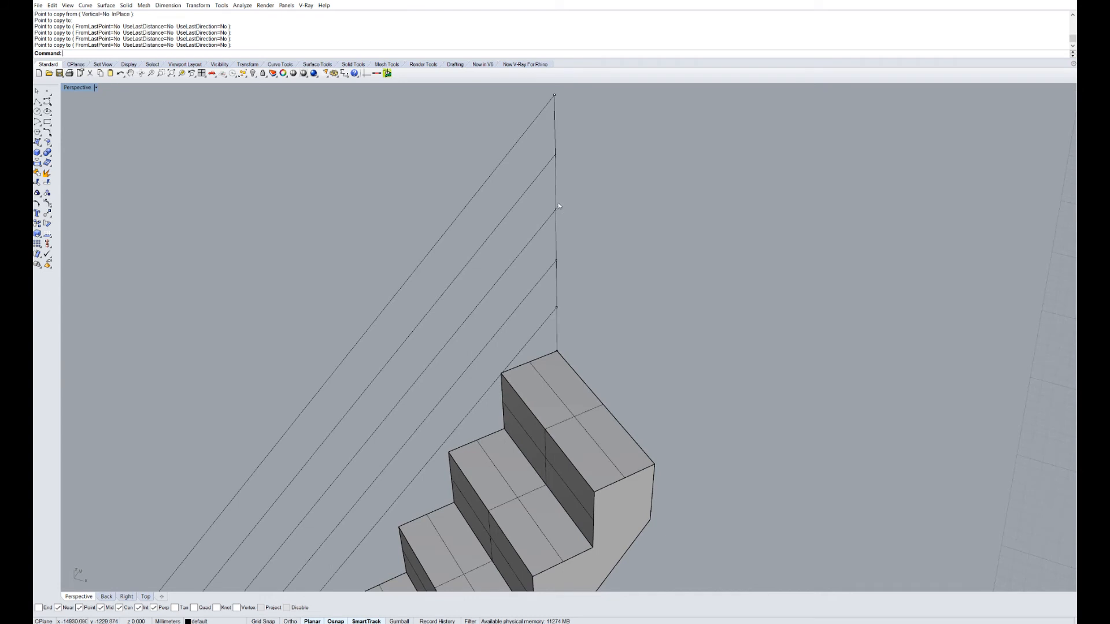
{"action": "left_click", "coordinate": [558, 206]}
{"action": "scroll", "coordinate": [619, 358], "scroll_direction": "down", "scroll_amount": 2}
{"action": "scroll", "coordinate": [614, 264], "scroll_direction": "up", "scroll_amount": 2}
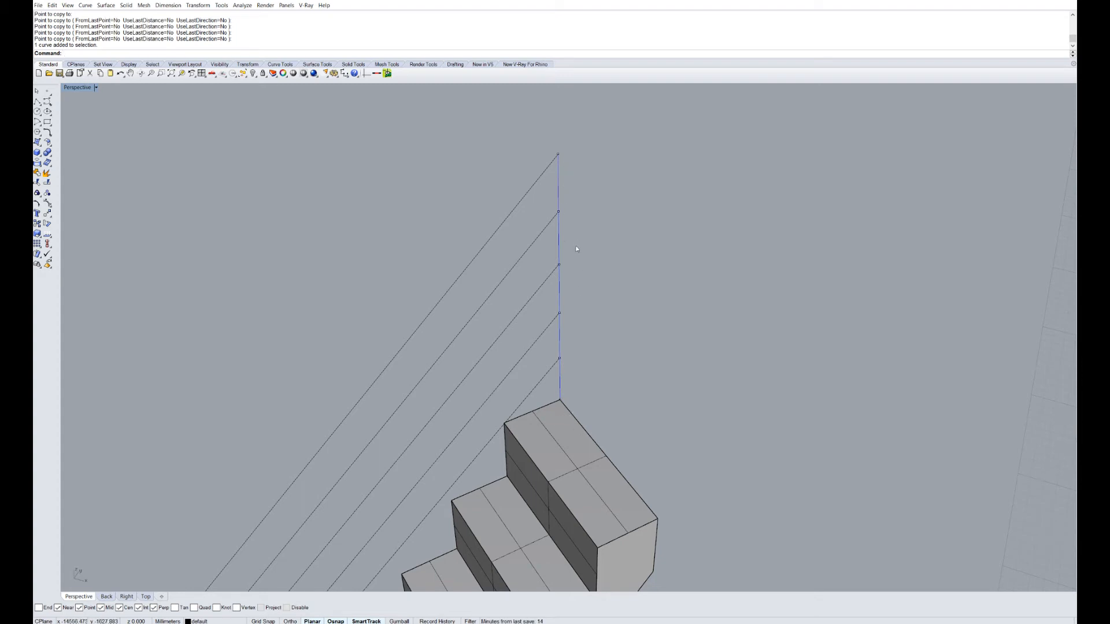
{"action": "type", "text": "Pipe"}
{"action": "key", "text": "Return"}
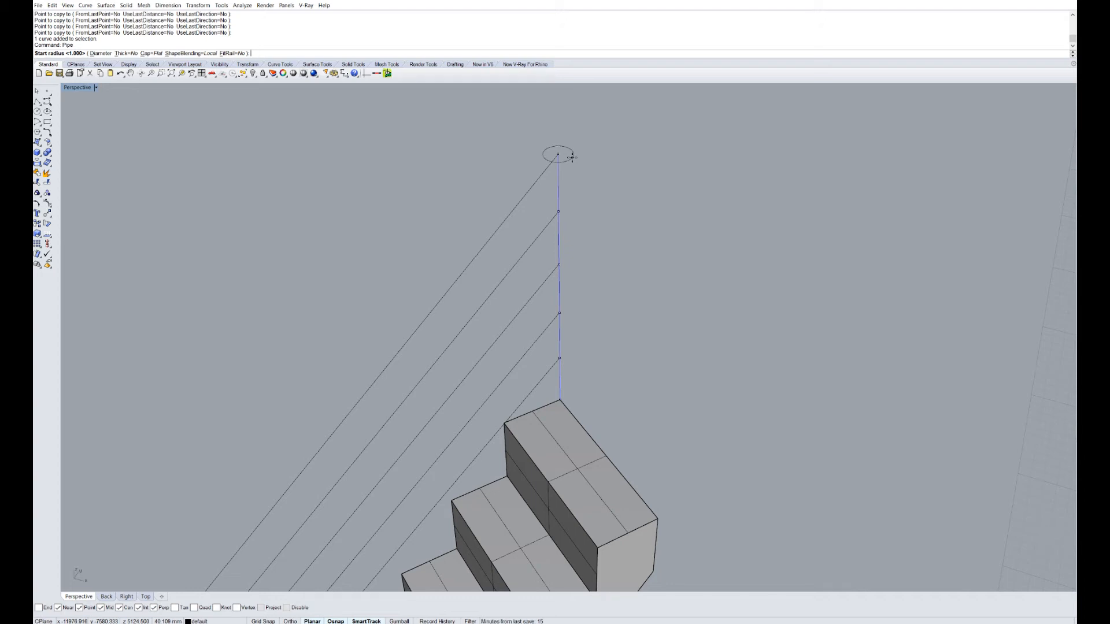
{"action": "key", "text": "Return"}
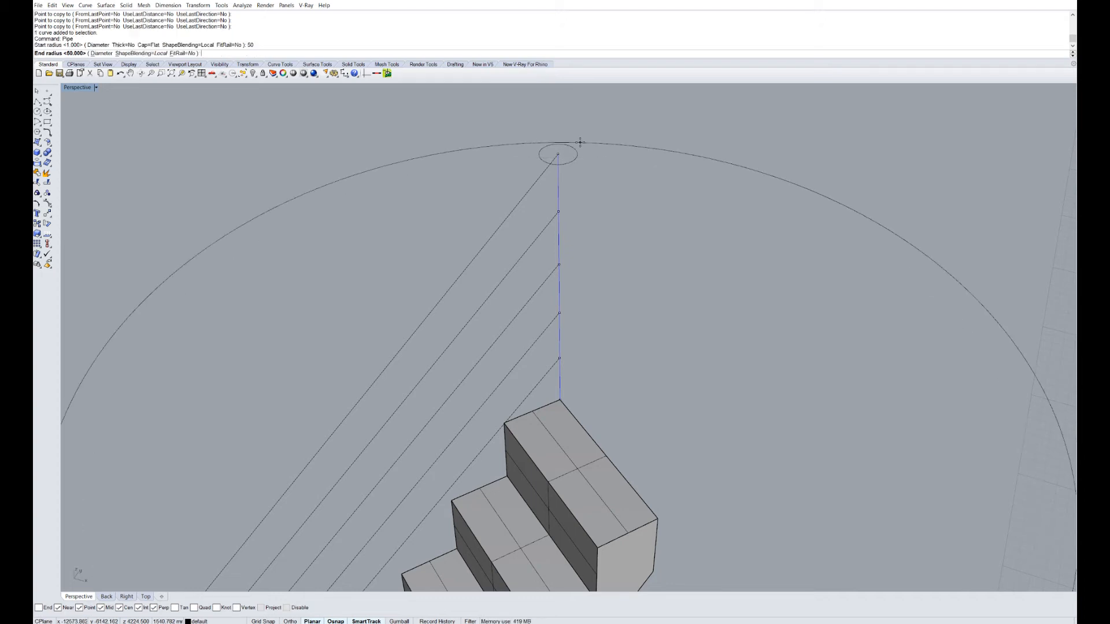
{"action": "key", "text": "Return"}
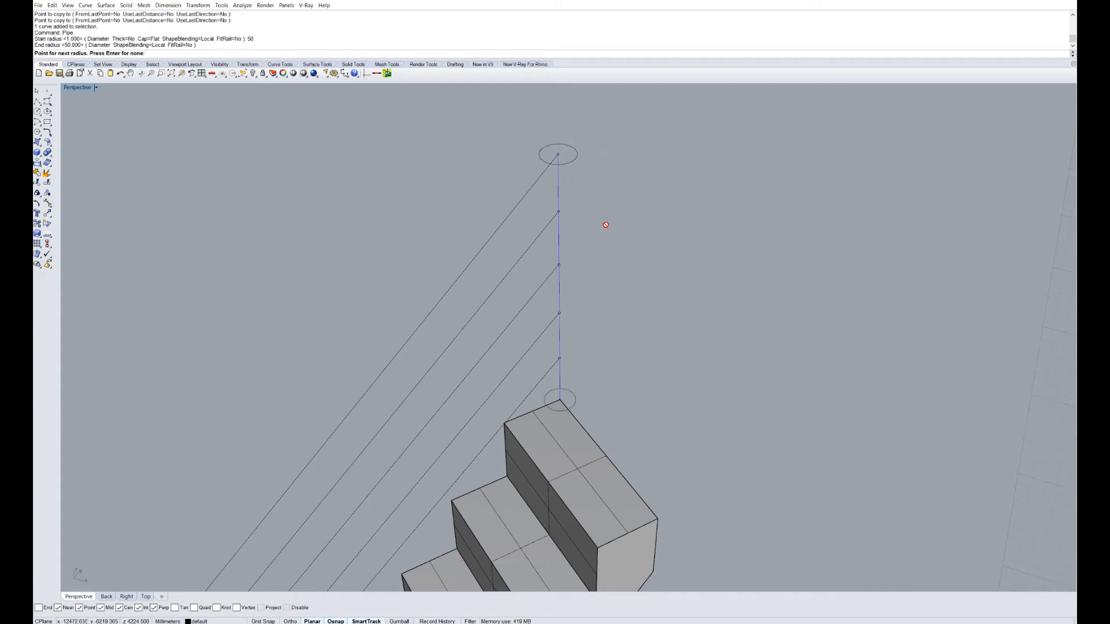
{"action": "key", "text": "Return"}
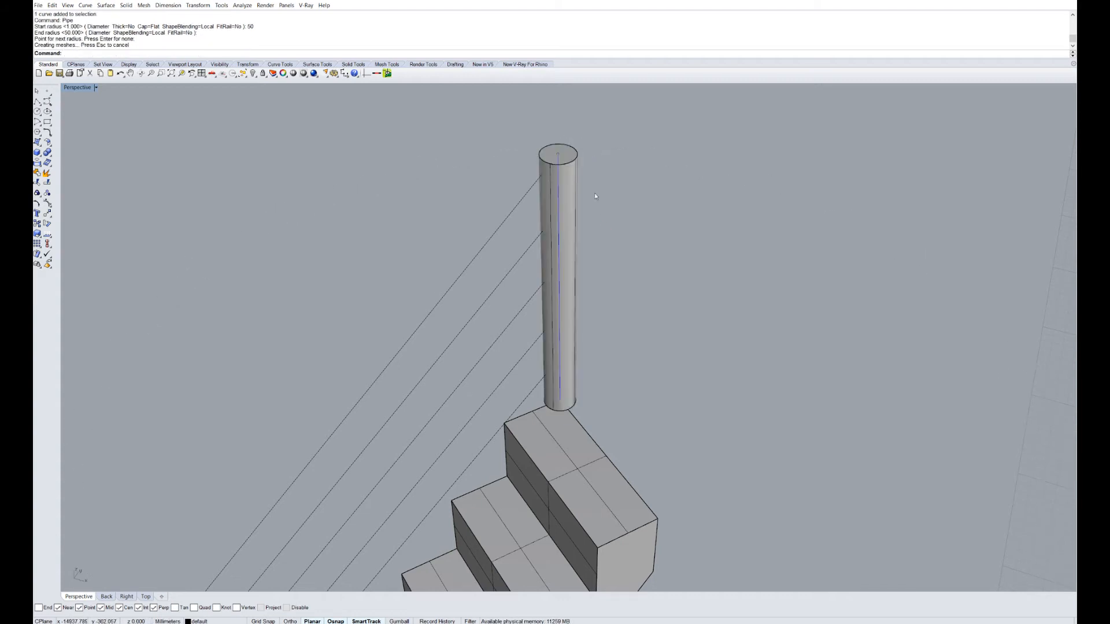
{"action": "right_click_drag", "start_coordinate": [594, 192], "coordinate": [619, 223]}
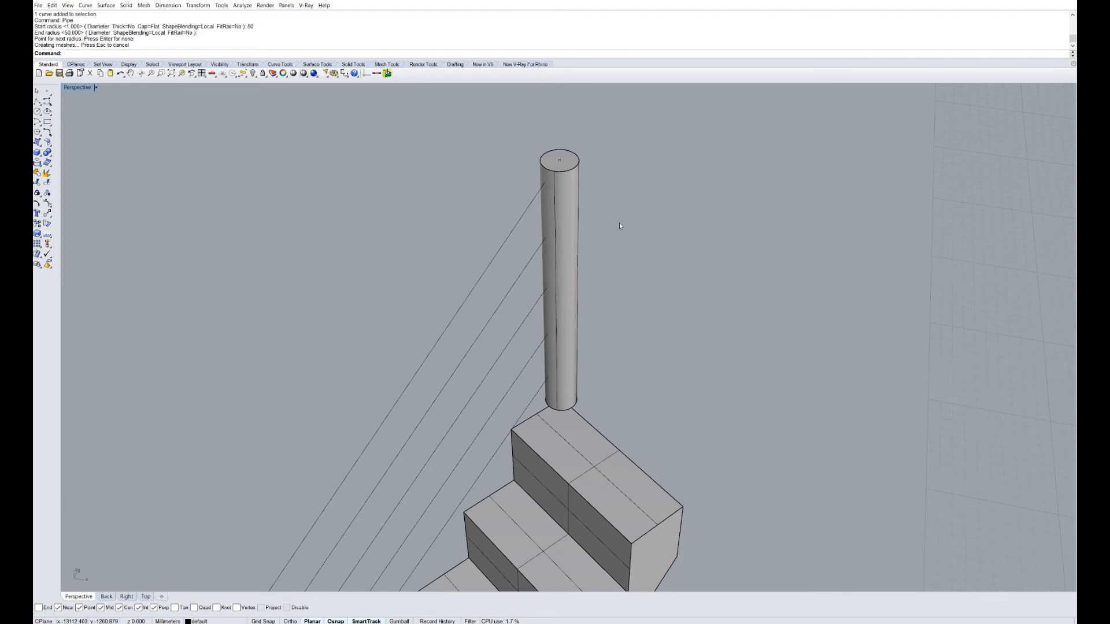
{"action": "key", "text": "ctrl+z"}
- Pipe the top step's vertical line with a start and end radius of 25 mm
{"action": "left_click", "coordinate": [560, 204]}
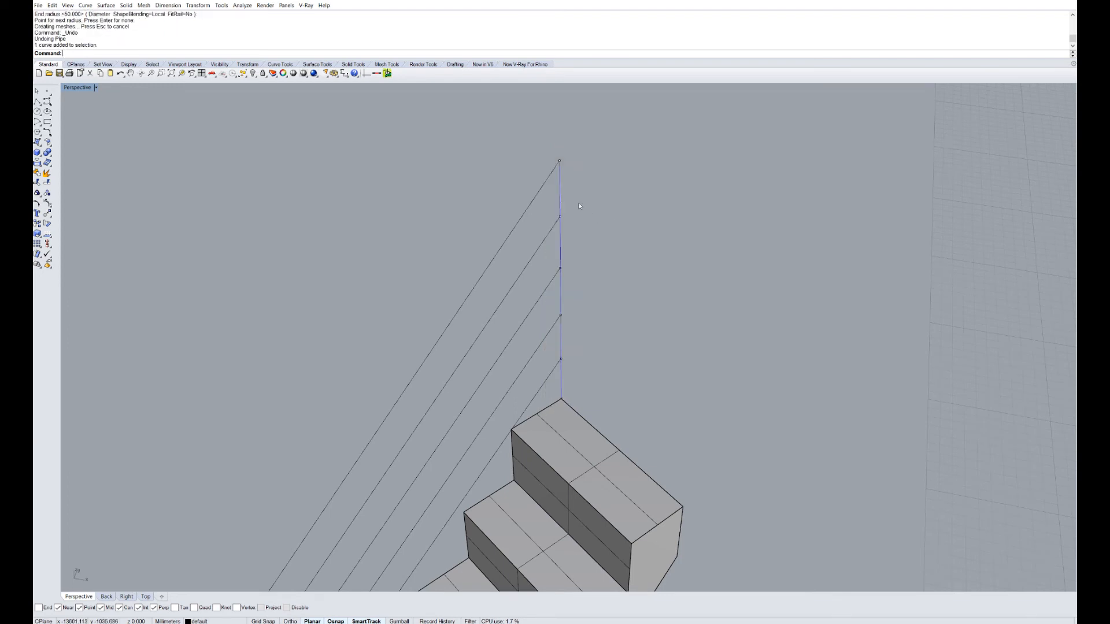
{"action": "key", "text": "Return"}
{"action": "key", "text": "Return"}
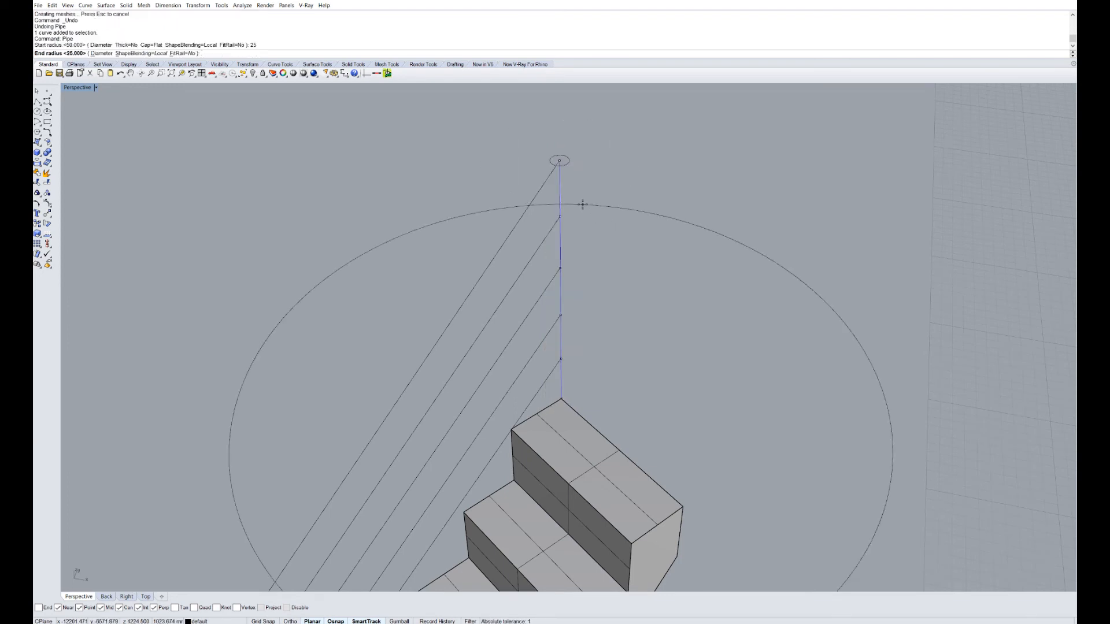
{"action": "key", "text": "Return"}
{"action": "key", "text": "Return"}
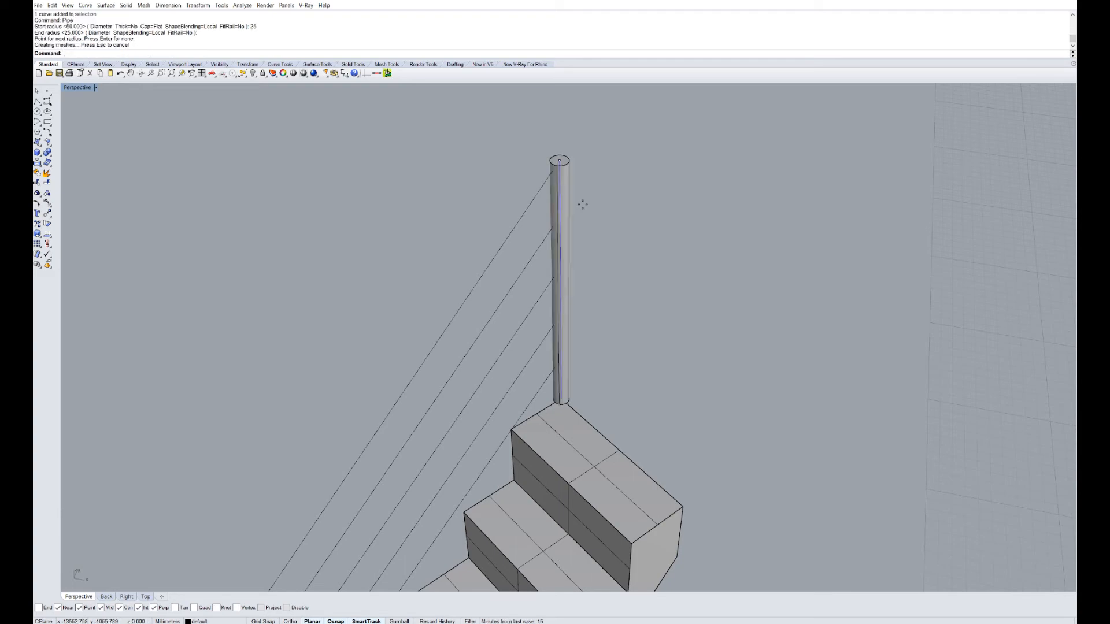
- Pipe the vertical line at the upper winder corner with a start and end radius of 25 mm
{"action": "scroll", "coordinate": [619, 282], "scroll_direction": "down", "scroll_amount": 5}
{"action": "right_click_drag", "start_coordinate": [620, 282], "coordinate": [462, 428]}
{"action": "scroll", "coordinate": [463, 430], "scroll_direction": "up", "scroll_amount": 3}
{"action": "right_click_drag", "start_coordinate": [672, 235], "coordinate": [537, 447]}
{"action": "right_click_drag", "start_coordinate": [546, 351], "coordinate": [450, 315]}
{"action": "left_click", "coordinate": [443, 310]}
{"action": "key", "text": "Return"}
{"action": "key", "text": "Return"}
{"action": "key", "text": "Return"}
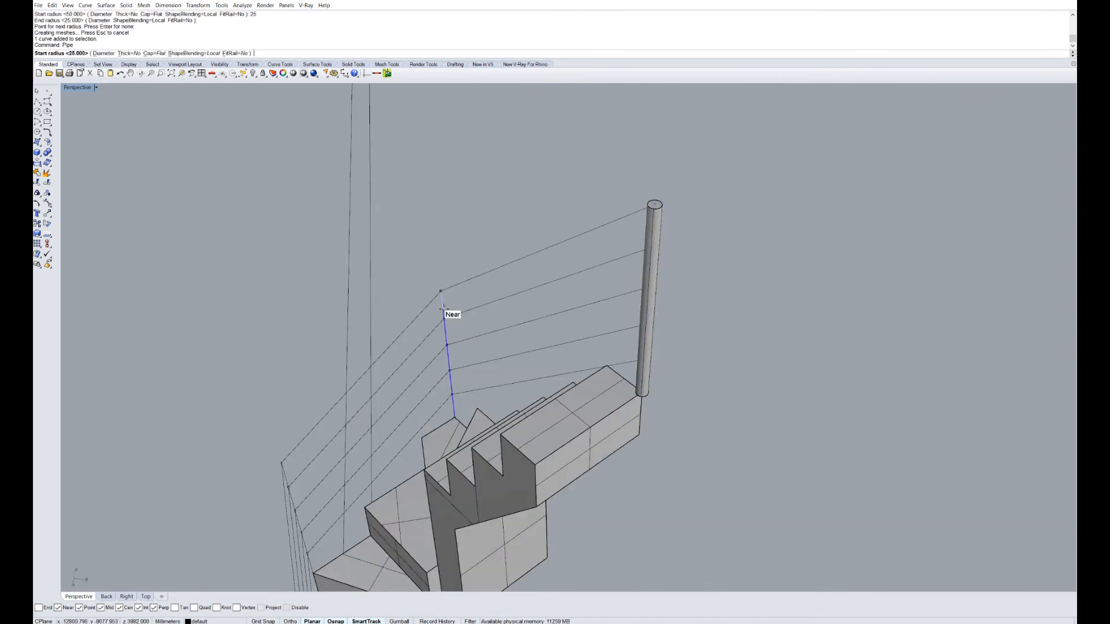
{"action": "key", "text": "Return"}
- Pipe the vertical line at the lower winder corner with a start and end radius of 25 mm
{"action": "right_click_drag", "start_coordinate": [441, 310], "coordinate": [430, 365]}
{"action": "left_click", "coordinate": [330, 379]}
{"action": "right_click_drag", "start_coordinate": [330, 379], "coordinate": [334, 430]}
{"action": "key", "text": "Return"}
{"action": "key", "text": "Return"}
{"action": "key", "text": "Return"}
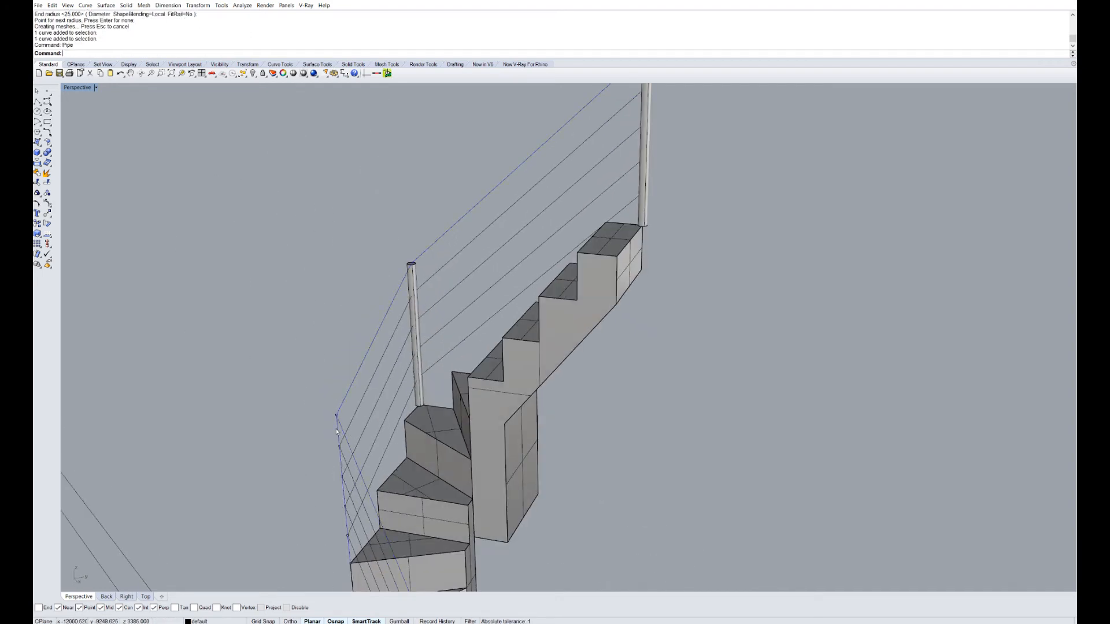
{"action": "key", "text": "Return"}
{"action": "key", "text": "Return"}
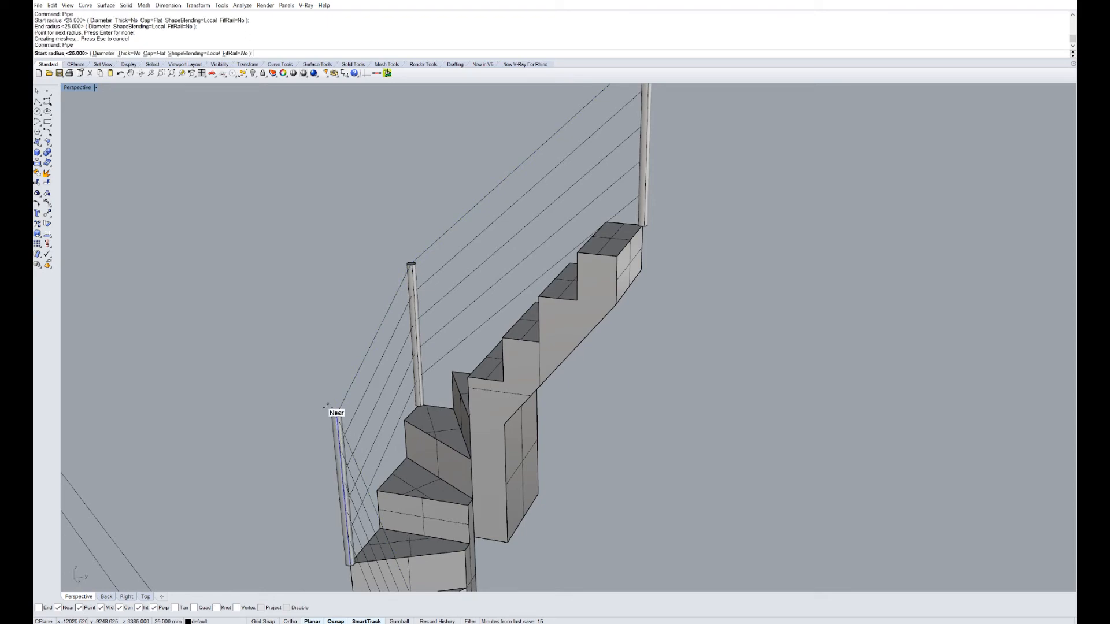
{"action": "scroll", "coordinate": [335, 426], "scroll_direction": "down", "scroll_amount": 5}
{"action": "key", "text": "Escape"}
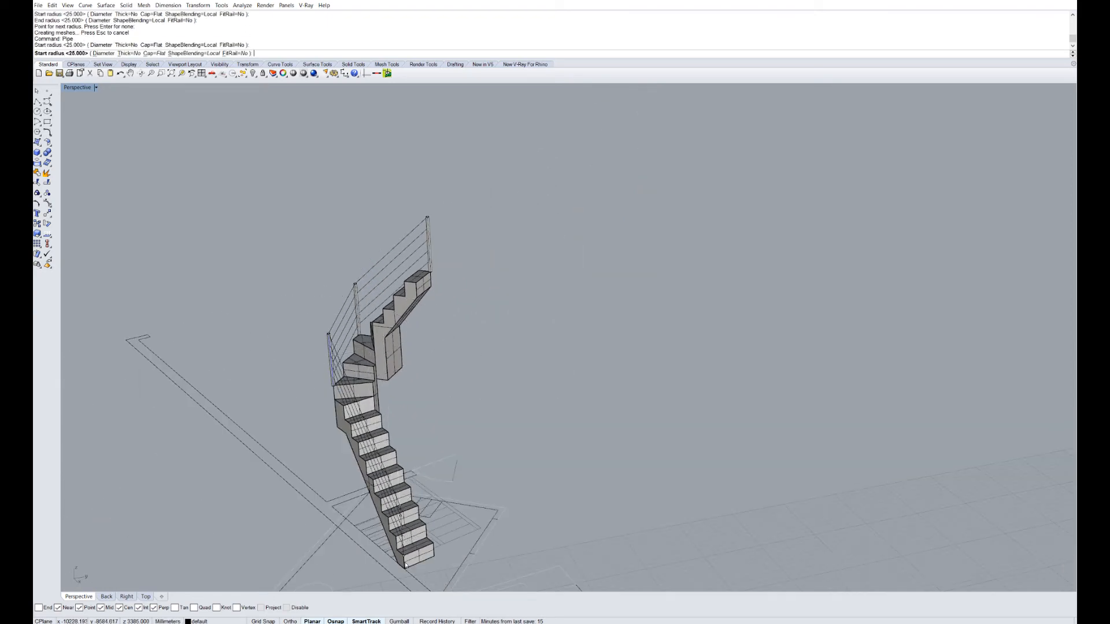
- Pipe the vertical line at the bottom step with a start and end radius of 25 mm
{"action": "scroll", "coordinate": [399, 512], "scroll_direction": "up", "scroll_amount": 5}
{"action": "left_click", "coordinate": [400, 533]}
{"action": "key", "text": "Return"}
{"action": "key", "text": "Escape"}
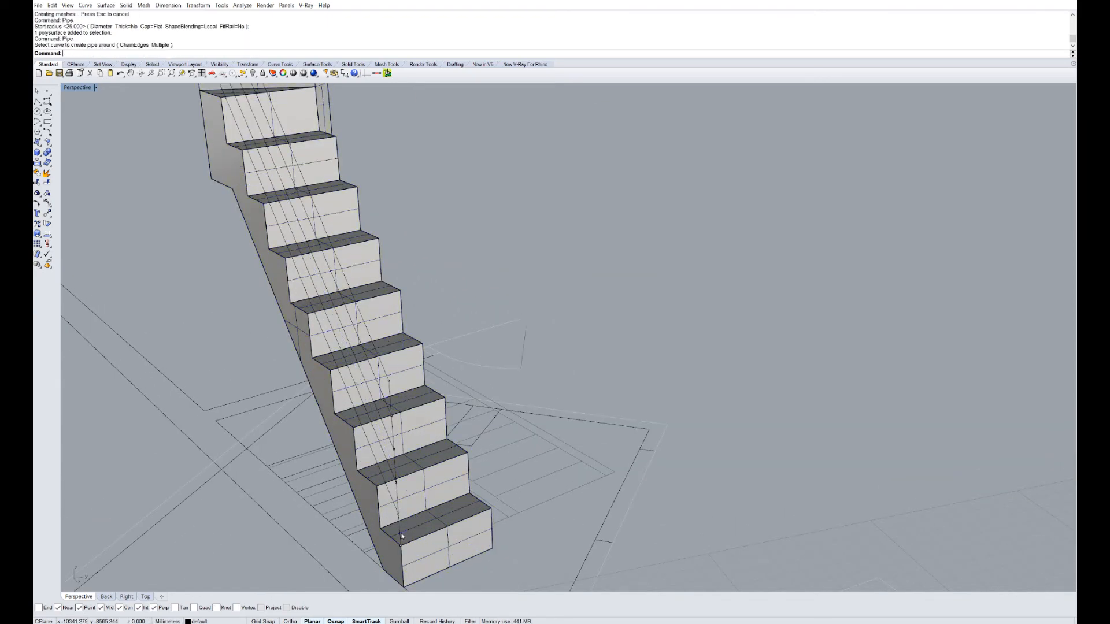
{"action": "left_click", "coordinate": [400, 533]}
{"action": "left_click", "coordinate": [419, 555]}
{"action": "key", "text": "Return"}
{"action": "key", "text": "Return"}
{"action": "key", "text": "Return"}
{"action": "key", "text": "Return"}
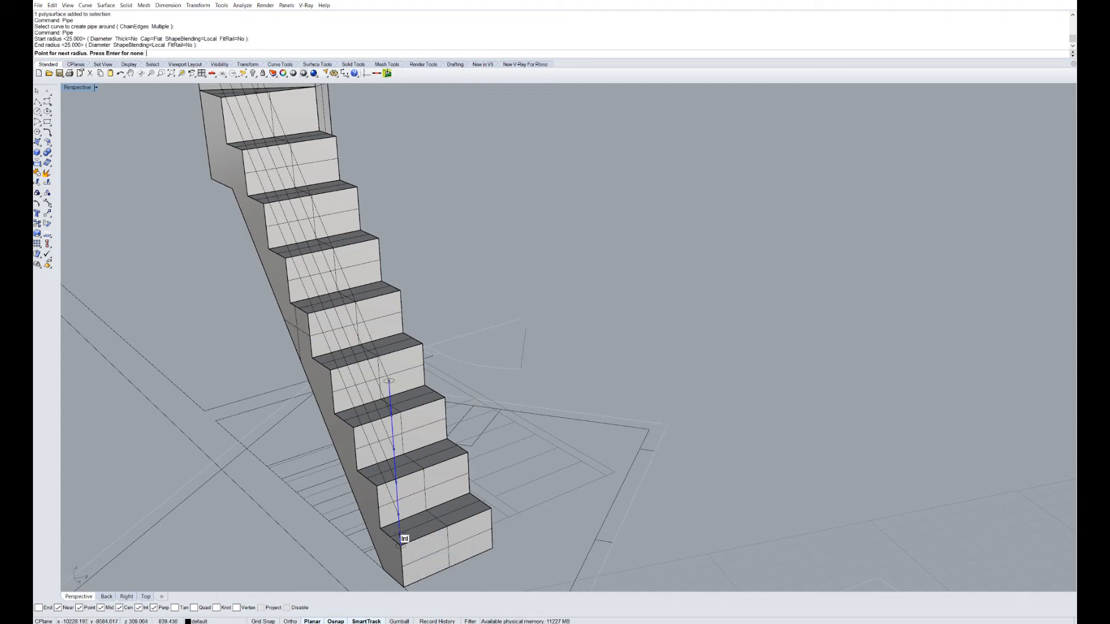
{"action": "key", "text": "Return"}
- Pipe all five rail polylines together with a radius of 10 mm
{"action": "scroll", "coordinate": [400, 533], "scroll_direction": "down", "scroll_amount": 8}
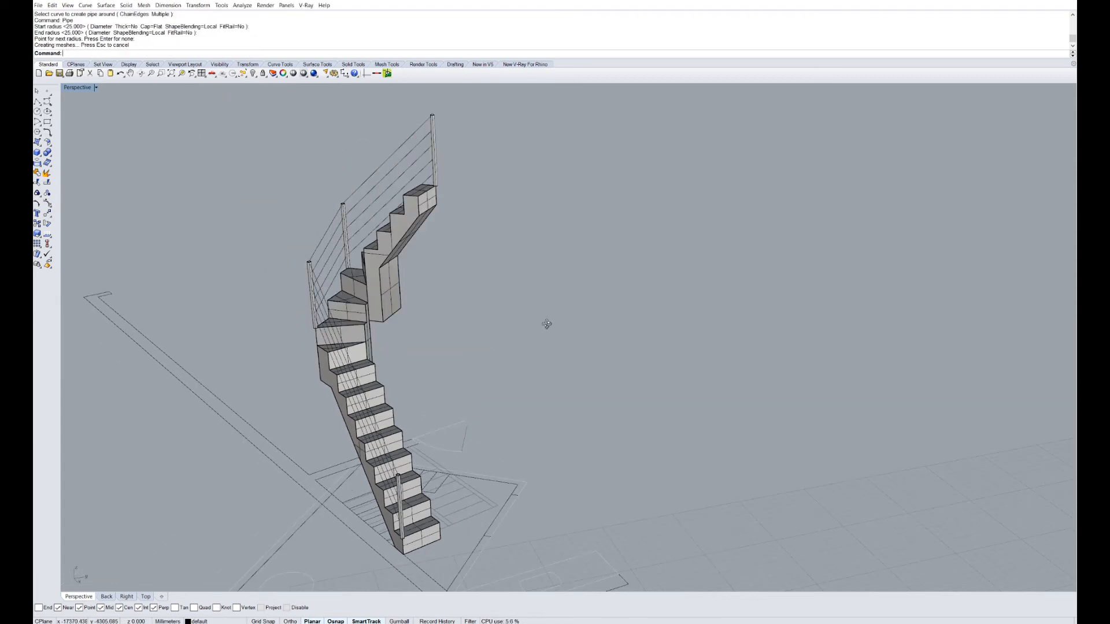
{"action": "right_click_drag", "start_coordinate": [547, 325], "coordinate": [530, 343]}
{"action": "scroll", "coordinate": [529, 342], "scroll_direction": "down", "scroll_amount": 5}
{"action": "scroll", "coordinate": [469, 235], "scroll_direction": "up", "scroll_amount": 11}
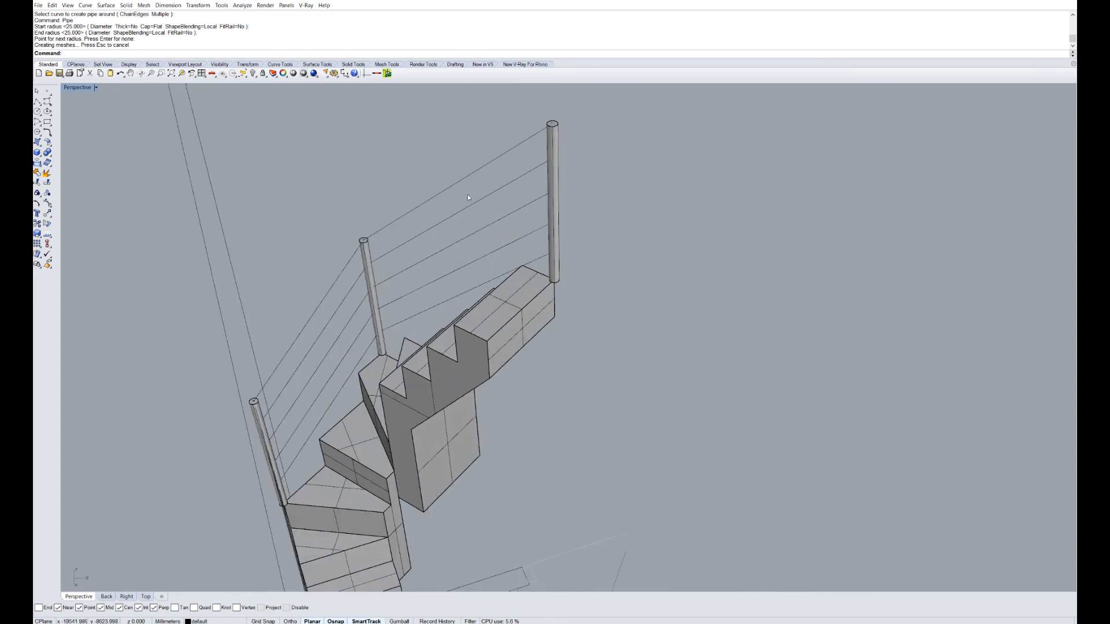
{"action": "left_click", "coordinate": [465, 178]}
{"action": "right_click_drag", "start_coordinate": [406, 234], "coordinate": [439, 233]}
{"action": "left_click", "coordinate": [438, 233], "text": "shift"}
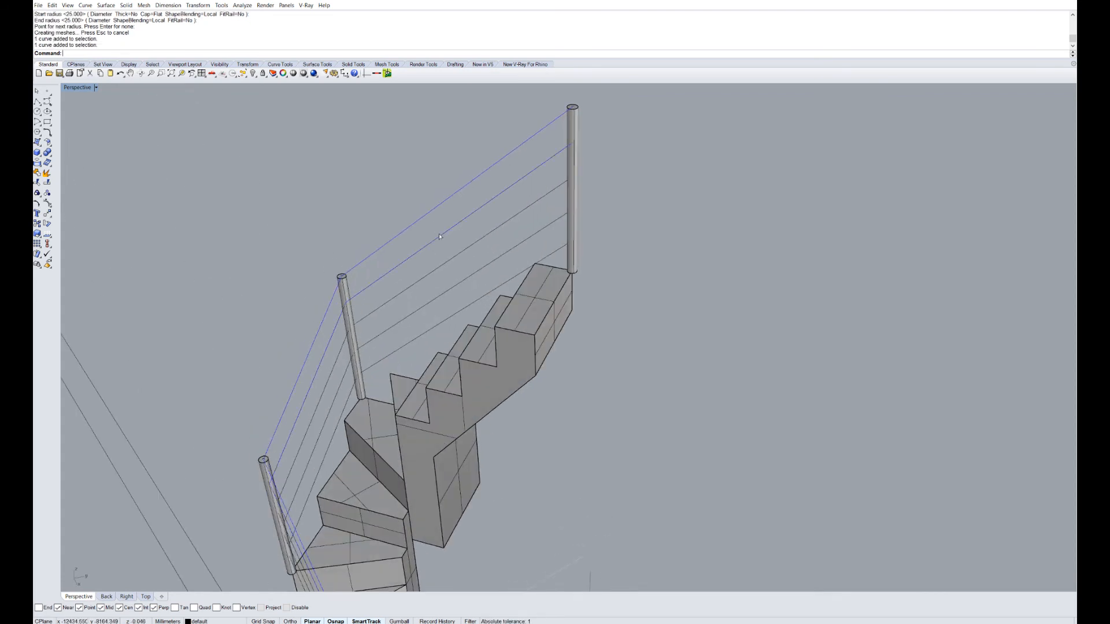
{"action": "left_click", "coordinate": [454, 259], "text": "shift"}
{"action": "left_click", "coordinate": [456, 286], "text": "shift"}
{"action": "left_click", "coordinate": [468, 305], "text": "shift"}
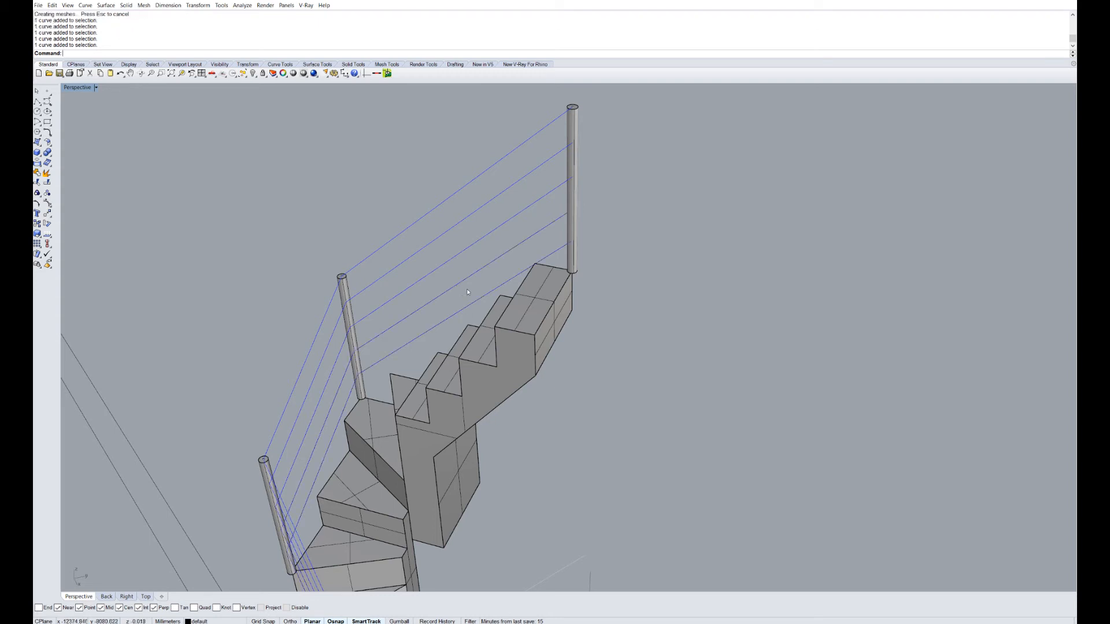
{"action": "key", "text": "Return"}
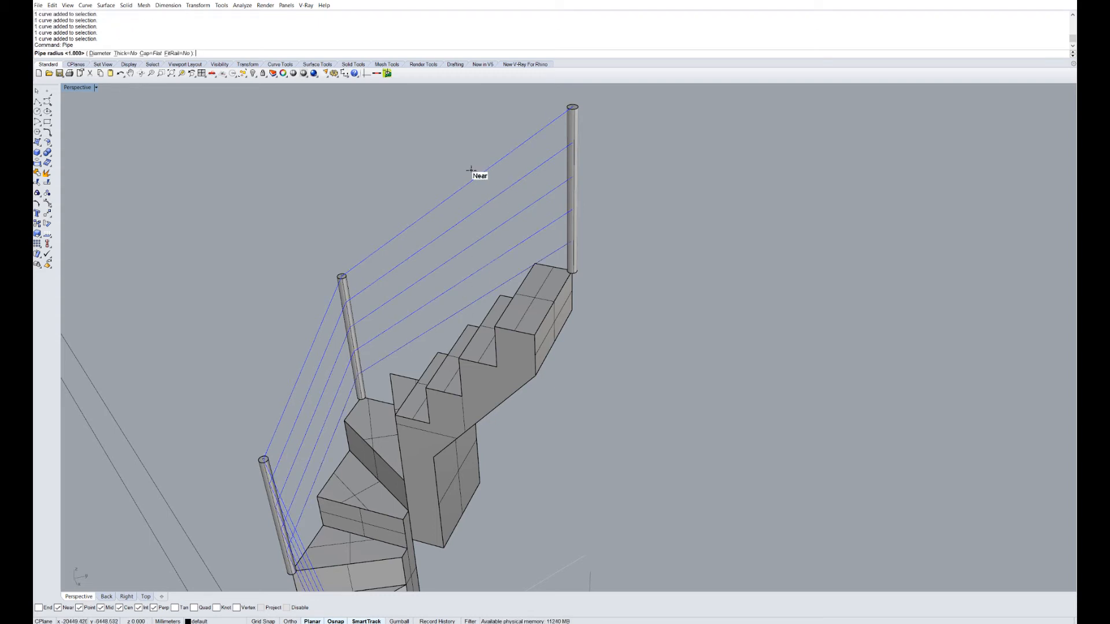
{"action": "type", "text": "10"}
{"action": "key", "text": "Return"}
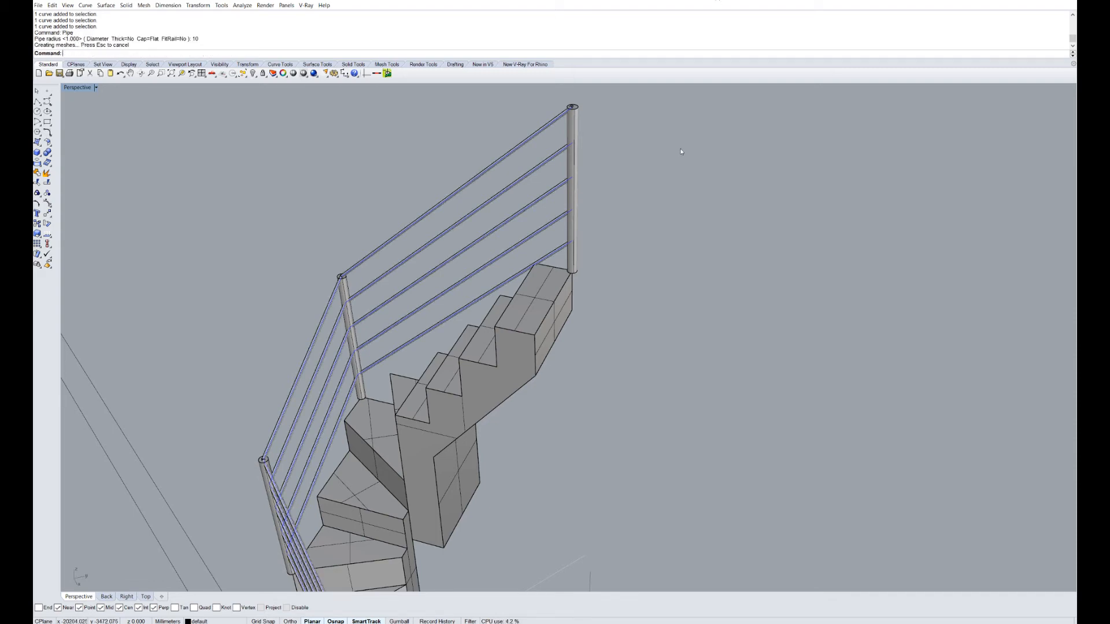
- Boolean union all the piped rails and the four railing posts into a single solid
{"action": "right_click_drag", "start_coordinate": [681, 151], "coordinate": [437, 215]}
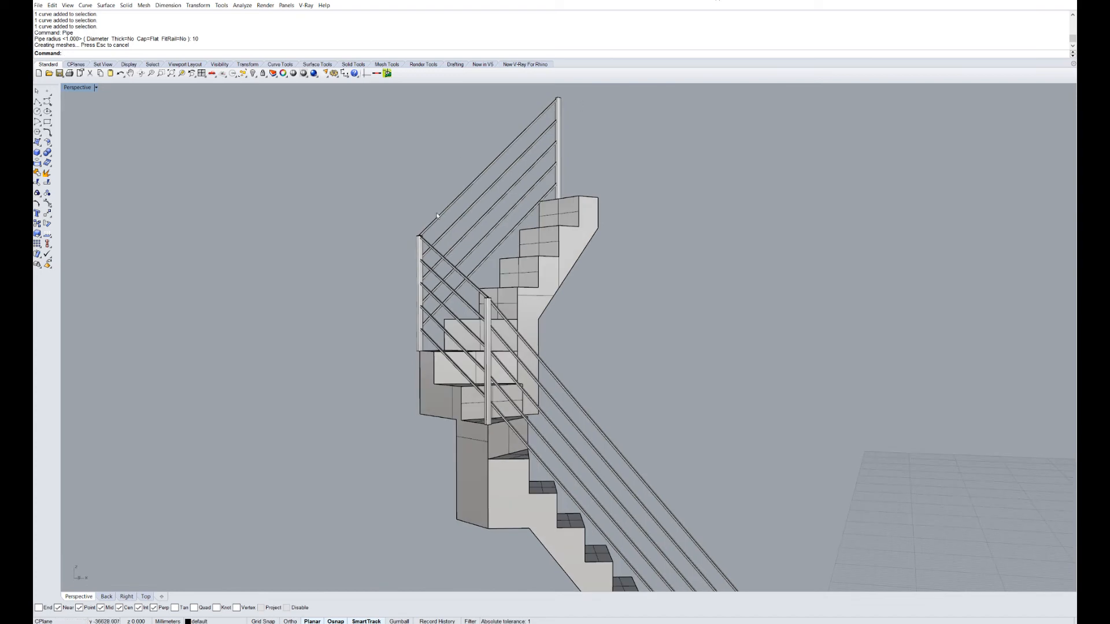
{"action": "scroll", "coordinate": [408, 205], "scroll_direction": "down", "scroll_amount": 5}
{"action": "right_click_drag", "start_coordinate": [535, 267], "coordinate": [382, 181]}
{"action": "scroll", "coordinate": [382, 181], "scroll_direction": "up", "scroll_amount": 4}
{"action": "scroll", "coordinate": [381, 182], "scroll_direction": "up", "scroll_amount": 5}
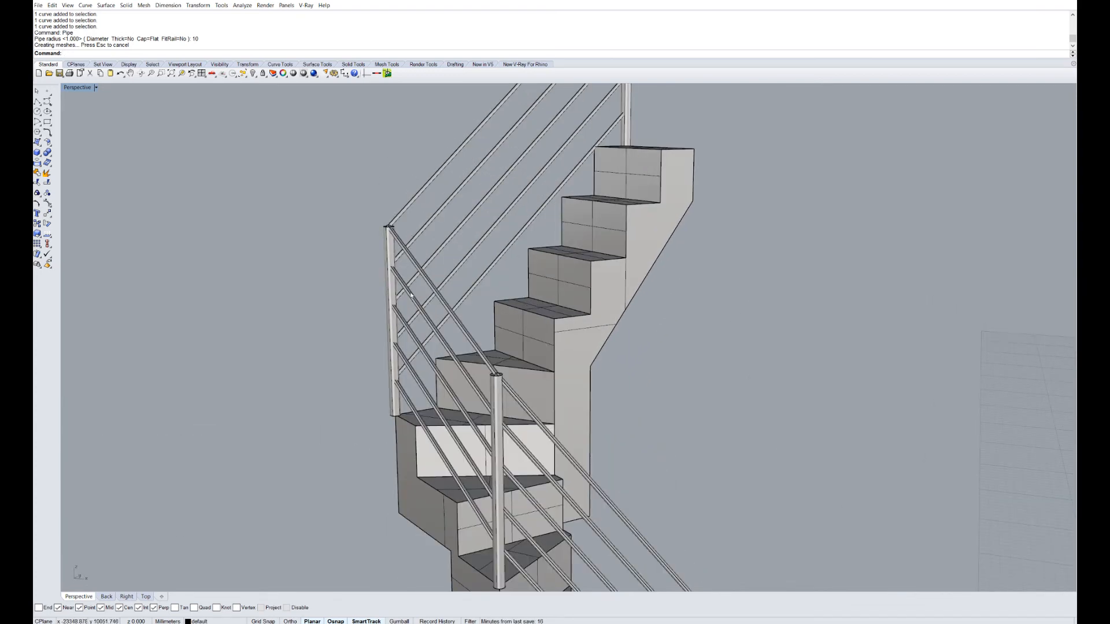
{"action": "left_click_drag", "start_coordinate": [413, 389], "coordinate": [317, 194]}
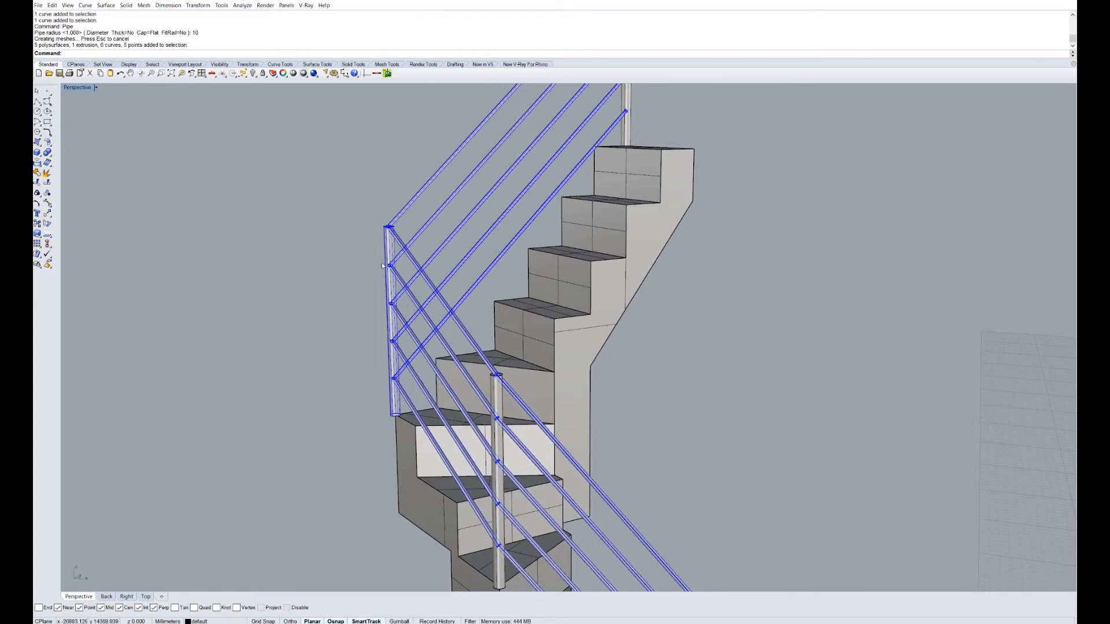
{"action": "scroll", "coordinate": [382, 262], "scroll_direction": "down", "scroll_amount": 4}
{"action": "left_click_drag", "start_coordinate": [616, 146], "coordinate": [523, 95], "text": "shift"}
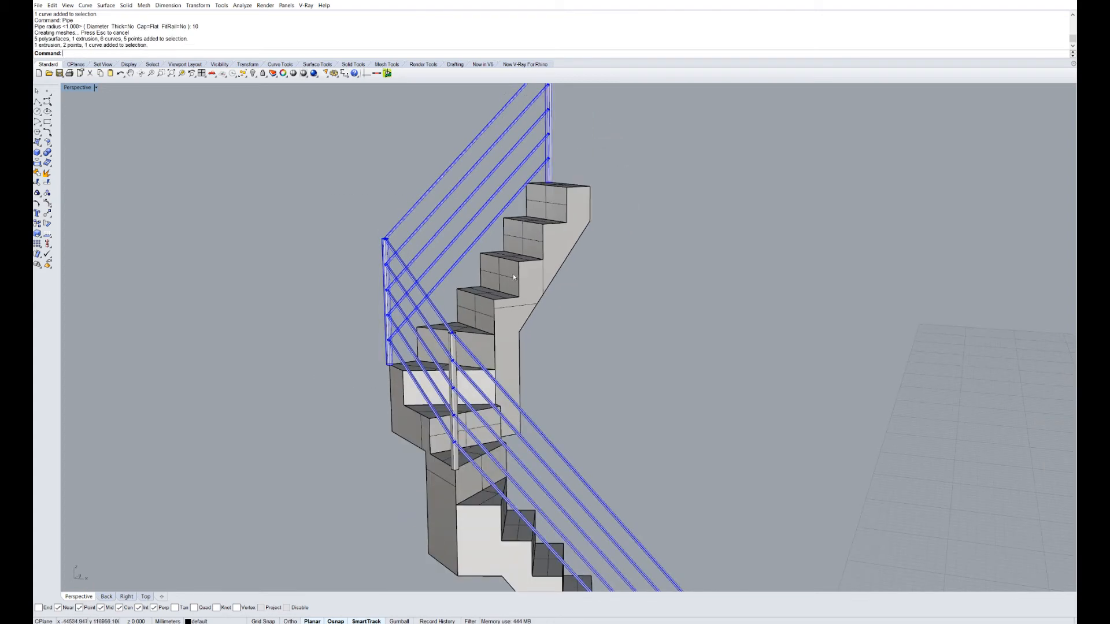
{"action": "left_click", "coordinate": [455, 387], "text": "shift"}
{"action": "scroll", "coordinate": [463, 399], "scroll_direction": "down", "scroll_amount": 3}
{"action": "scroll", "coordinate": [569, 346], "scroll_direction": "up", "scroll_amount": 3}
{"action": "left_click", "coordinate": [570, 493], "text": "shift"}
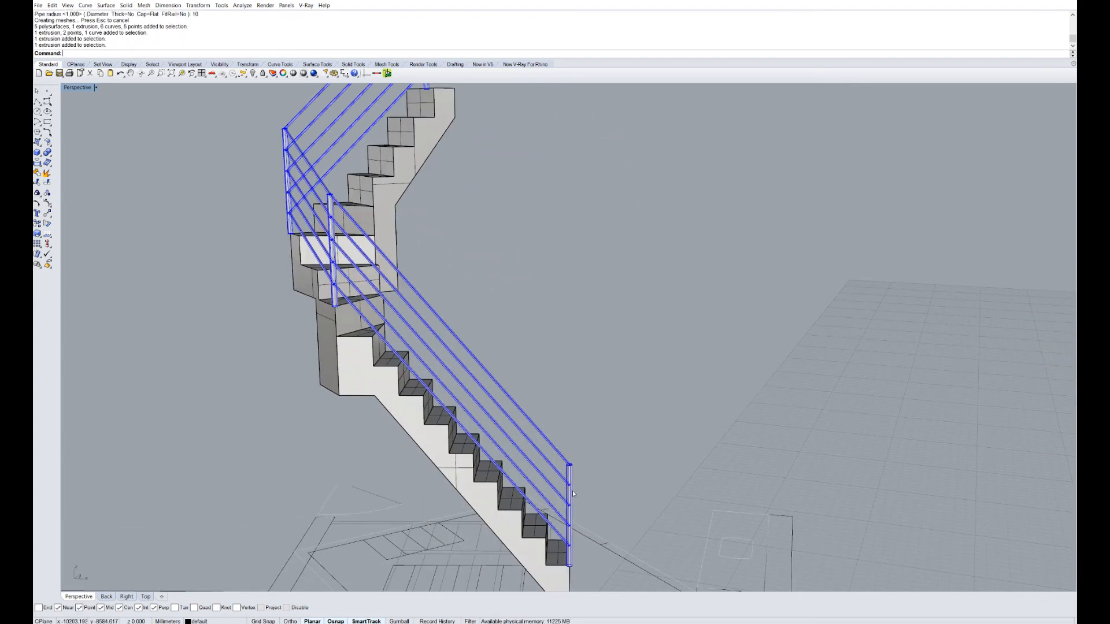
{"action": "type", "text": "BooleanUnion"}
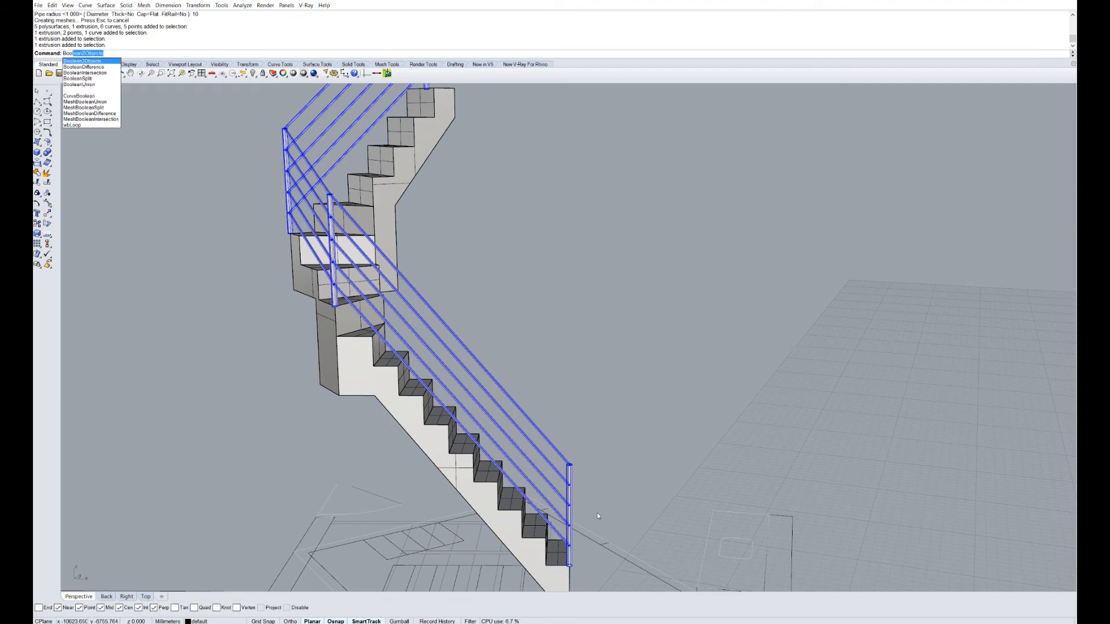
{"action": "key", "text": "Return"}
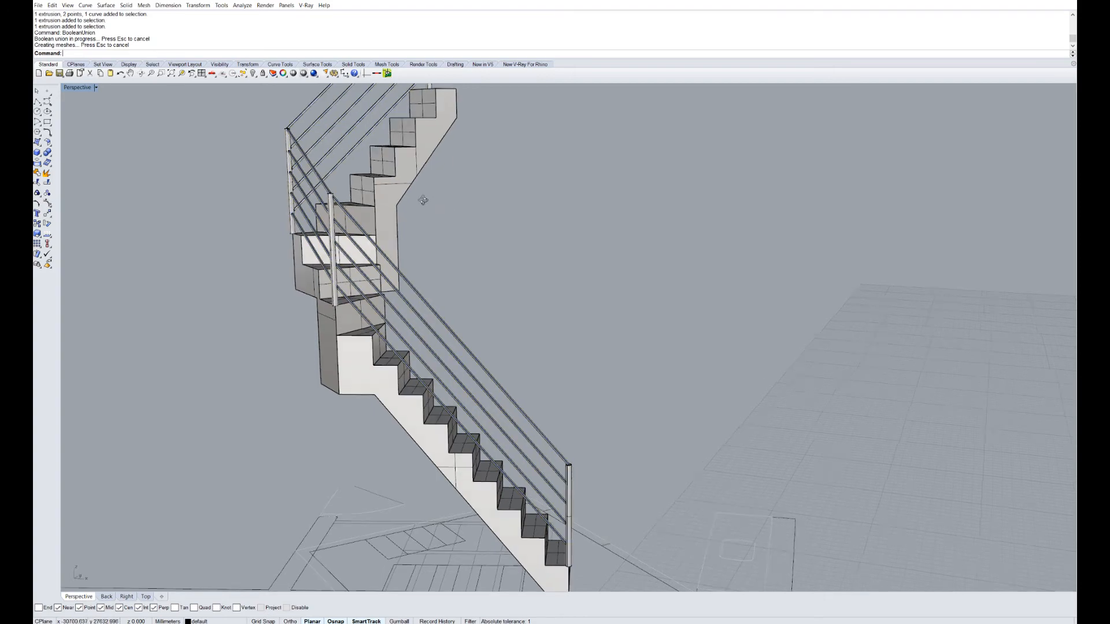
- Examine the joined railing around the lower winder post, checking where the rails meet the post
{"action": "mouse_move", "coordinate": [424, 201]}
{"action": "right_mouse_down"}
{"action": "mouse_move", "coordinate": [383, 148]}
{"action": "mouse_move", "coordinate": [389, 139]}
{"action": "mouse_move", "coordinate": [488, 146]}
{"action": "mouse_move", "coordinate": [542, 175]}
{"action": "right_mouse_up"}
{"action": "scroll", "coordinate": [383, 148], "scroll_direction": "up", "scroll_amount": 5}
{"action": "scroll", "coordinate": [542, 174], "scroll_direction": "down", "scroll_amount": 6}
{"action": "right_click_drag", "start_coordinate": [468, 146], "coordinate": [359, 249]}
{"action": "left_click", "coordinate": [506, 318]}
{"action": "scroll", "coordinate": [547, 326], "scroll_direction": "up", "scroll_amount": 8}
{"action": "left_click", "coordinate": [542, 322]}
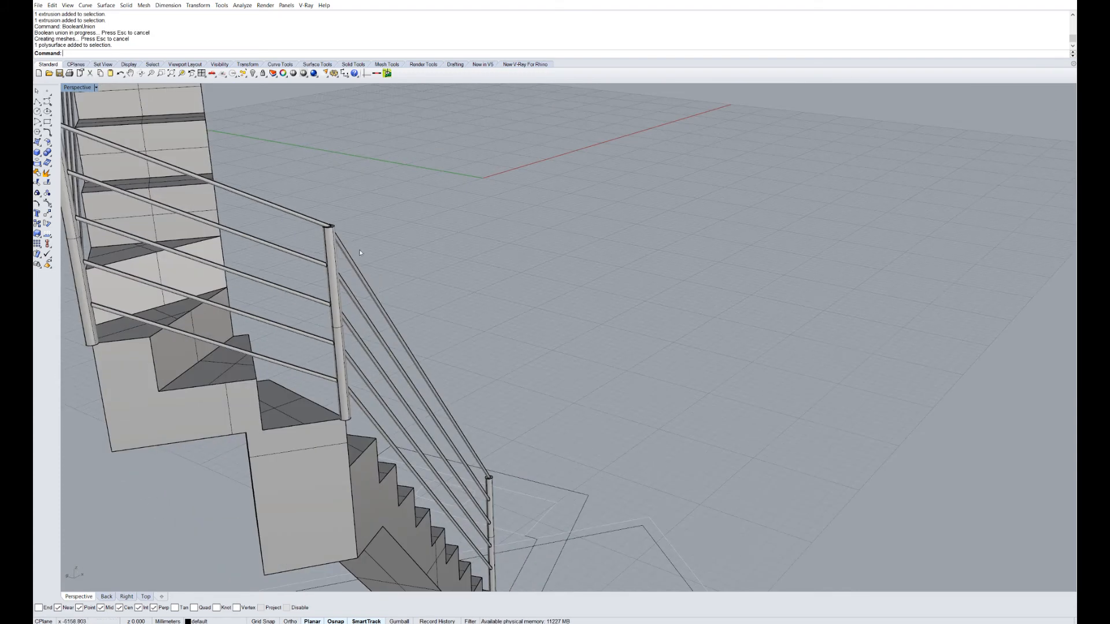
{"action": "scroll", "coordinate": [346, 238], "scroll_direction": "up", "scroll_amount": 5}
{"action": "scroll", "coordinate": [302, 223], "scroll_direction": "up", "scroll_amount": 3}
{"action": "scroll", "coordinate": [303, 222], "scroll_direction": "down", "scroll_amount": 4}
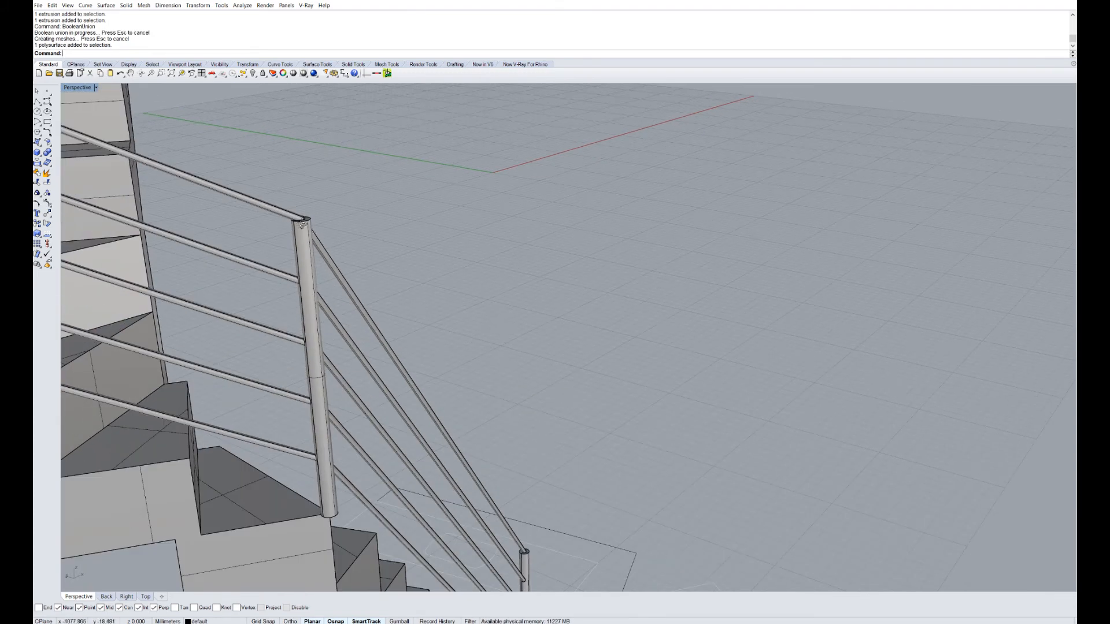
{"action": "right_click_drag", "start_coordinate": [304, 224], "coordinate": [292, 220]}
{"action": "scroll", "coordinate": [291, 220], "scroll_direction": "up", "scroll_amount": 4}
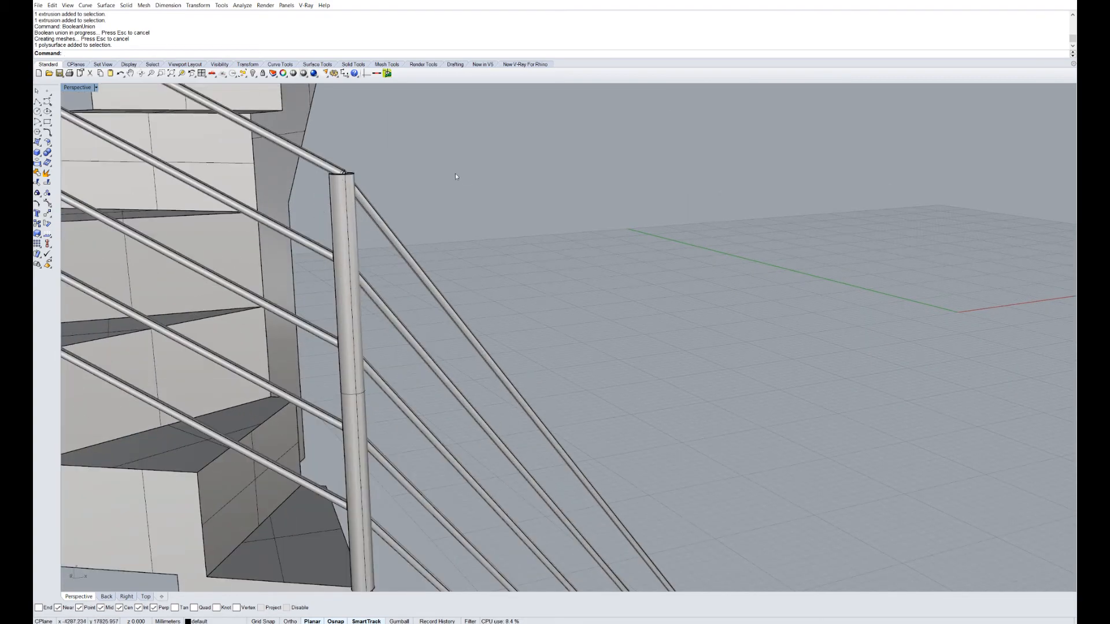
- Inspect the rail connections at the tops of the upper and lower winder posts
{"action": "scroll", "coordinate": [349, 186], "scroll_direction": "down", "scroll_amount": 6}
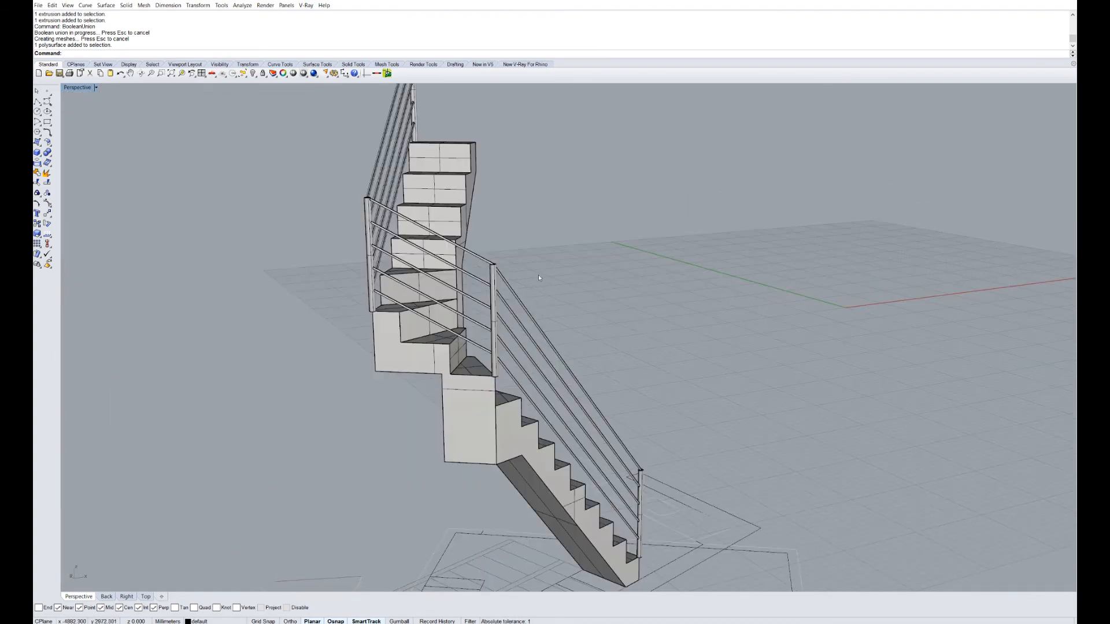
{"action": "scroll", "coordinate": [334, 215], "scroll_direction": "up", "scroll_amount": 3}
{"action": "scroll", "coordinate": [334, 215], "scroll_direction": "up", "scroll_amount": 3}
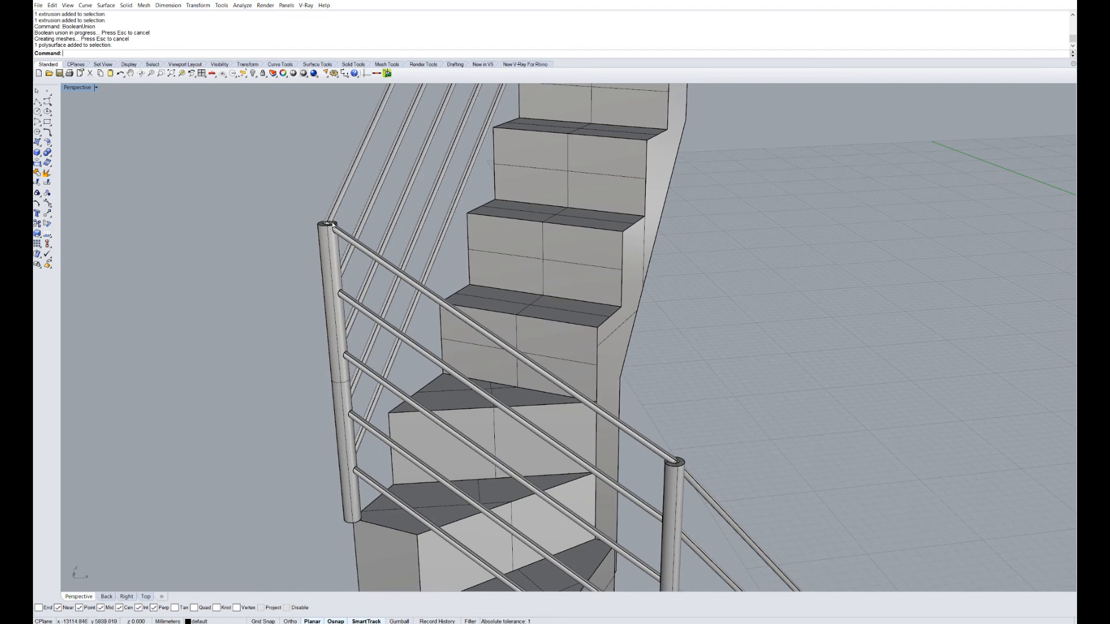
{"action": "scroll", "coordinate": [333, 224], "scroll_direction": "up", "scroll_amount": 2}
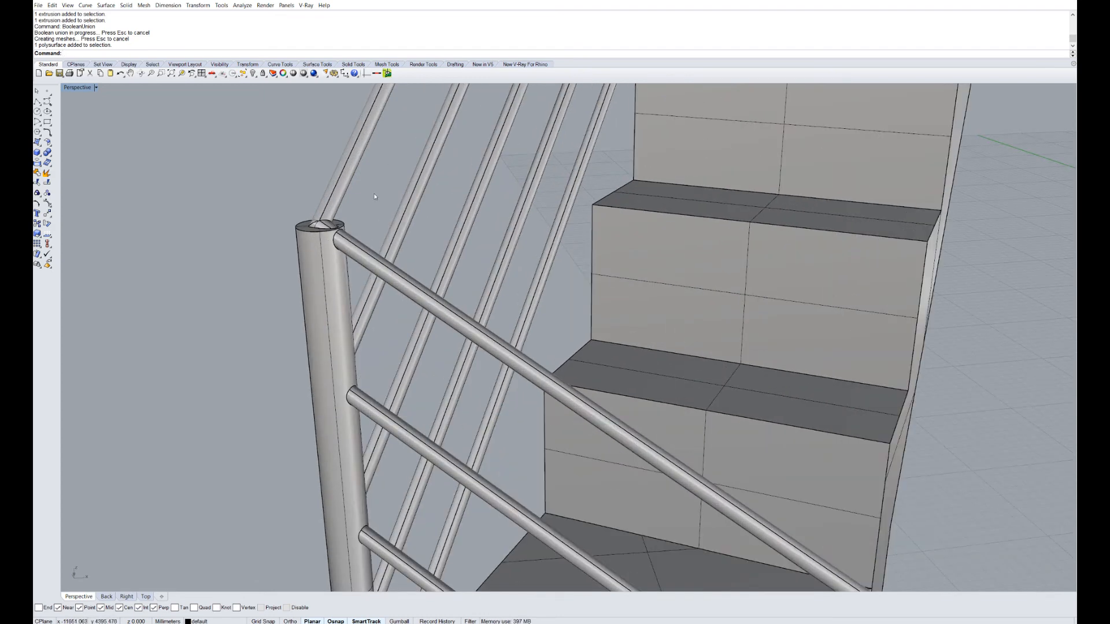
{"action": "scroll", "coordinate": [576, 234], "scroll_direction": "down", "scroll_amount": 6}
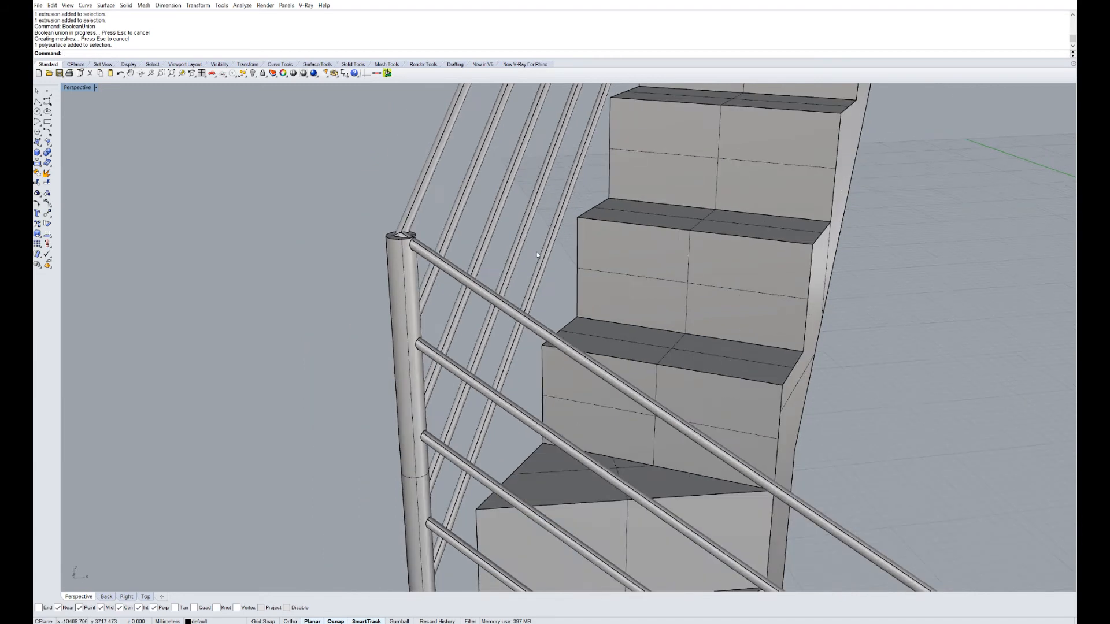
{"action": "right_click_drag", "start_coordinate": [709, 278], "coordinate": [537, 280]}
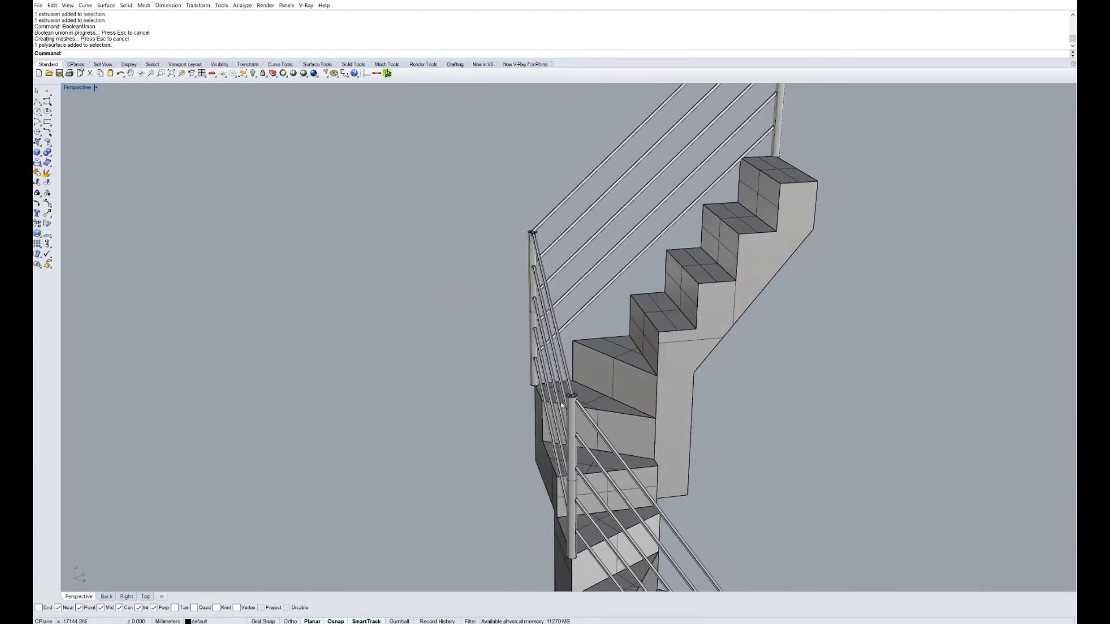
{"action": "scroll", "coordinate": [566, 404], "scroll_direction": "up", "scroll_amount": 10}
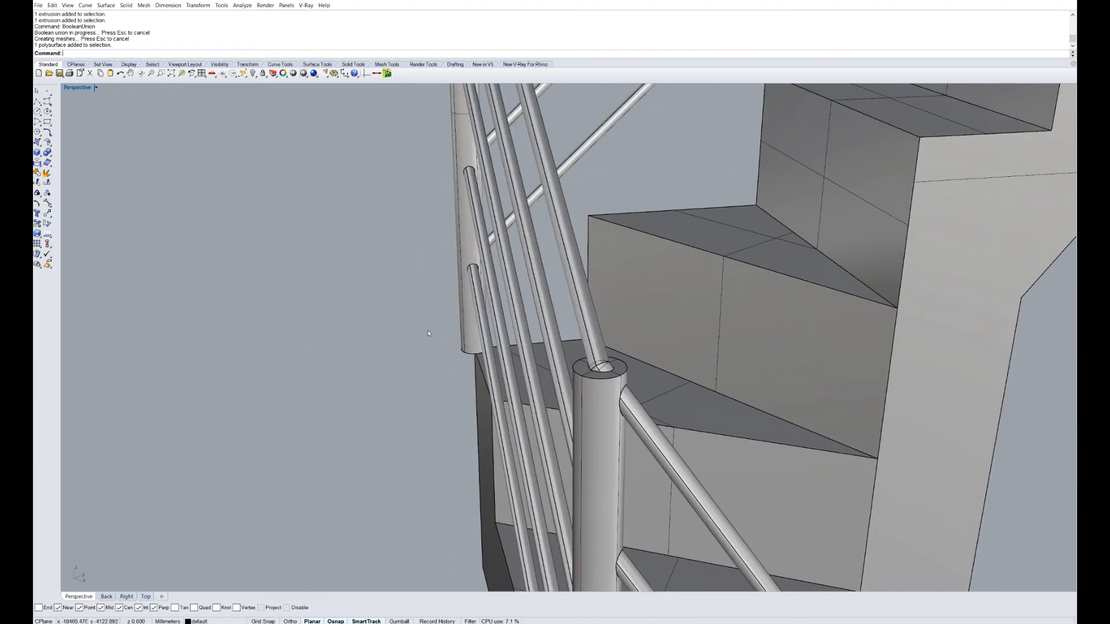
{"action": "scroll", "coordinate": [428, 331], "scroll_direction": "down", "scroll_amount": 6}
{"action": "scroll", "coordinate": [530, 278], "scroll_direction": "down", "scroll_amount": 6}
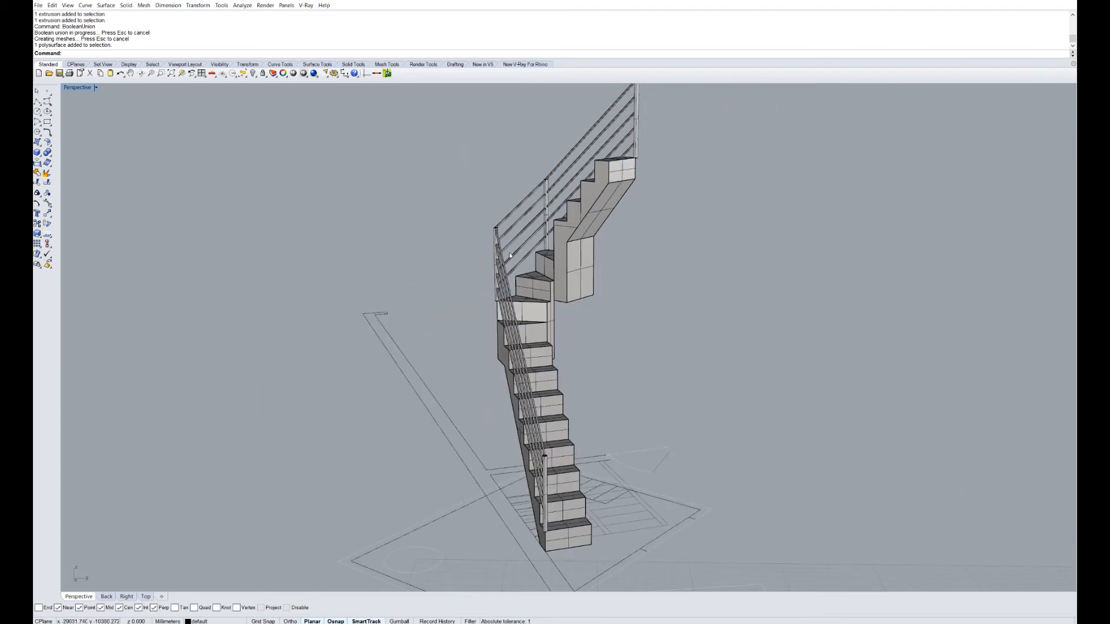
- Review the complete stair and railing from several angles above the floor plan
{"action": "right_click_drag", "start_coordinate": [509, 255], "coordinate": [550, 115]}
{"action": "right_click_drag", "start_coordinate": [681, 368], "coordinate": [650, 354]}
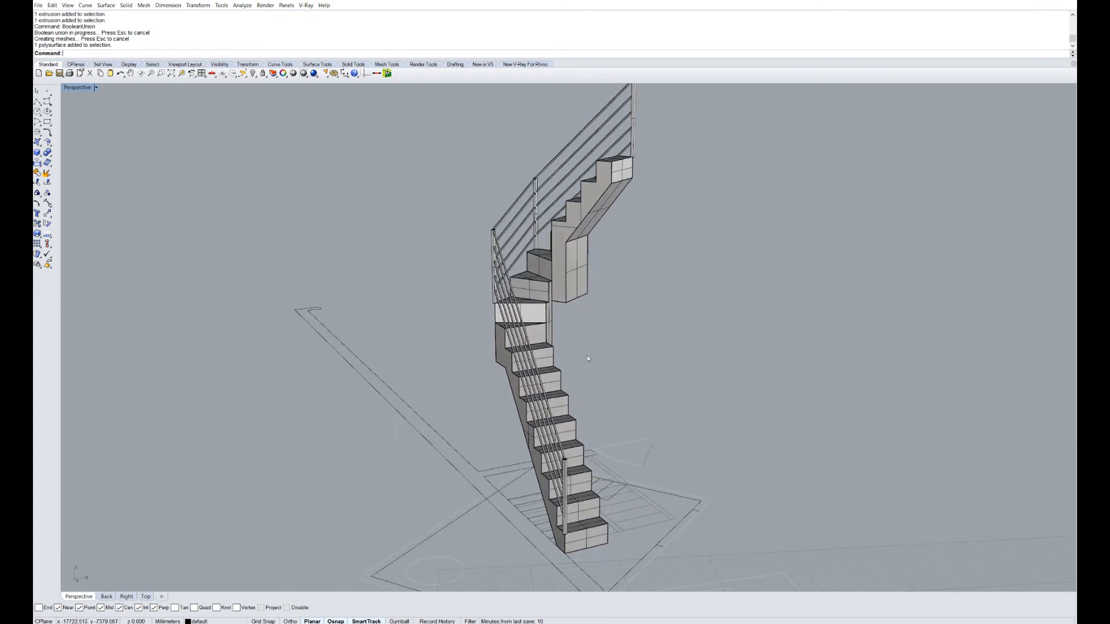
{"action": "right_click_drag", "start_coordinate": [658, 165], "coordinate": [653, 177]}
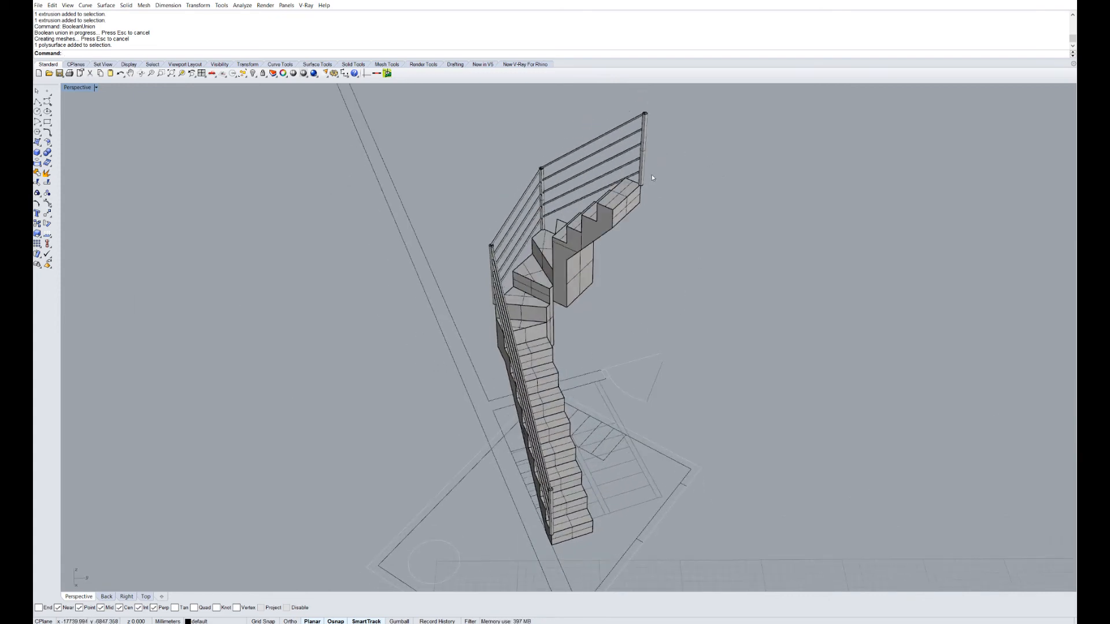
{"action": "scroll", "coordinate": [515, 234], "scroll_direction": "up", "scroll_amount": 5}
{"action": "right_click_drag", "start_coordinate": [602, 271], "coordinate": [624, 277]}
{"action": "scroll", "coordinate": [605, 262], "scroll_direction": "down", "scroll_amount": 5}
{"action": "right_click_drag", "start_coordinate": [522, 325], "coordinate": [605, 325]}
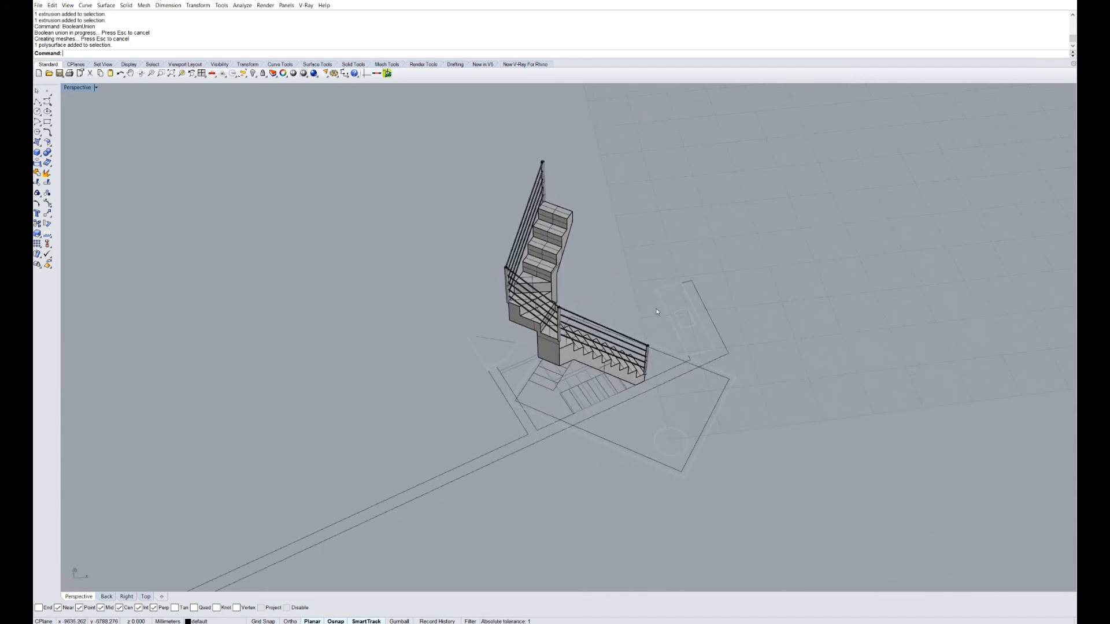
- Show all hidden objects so the building walls surround the finished stair again
{"action": "key", "text": "Return"}
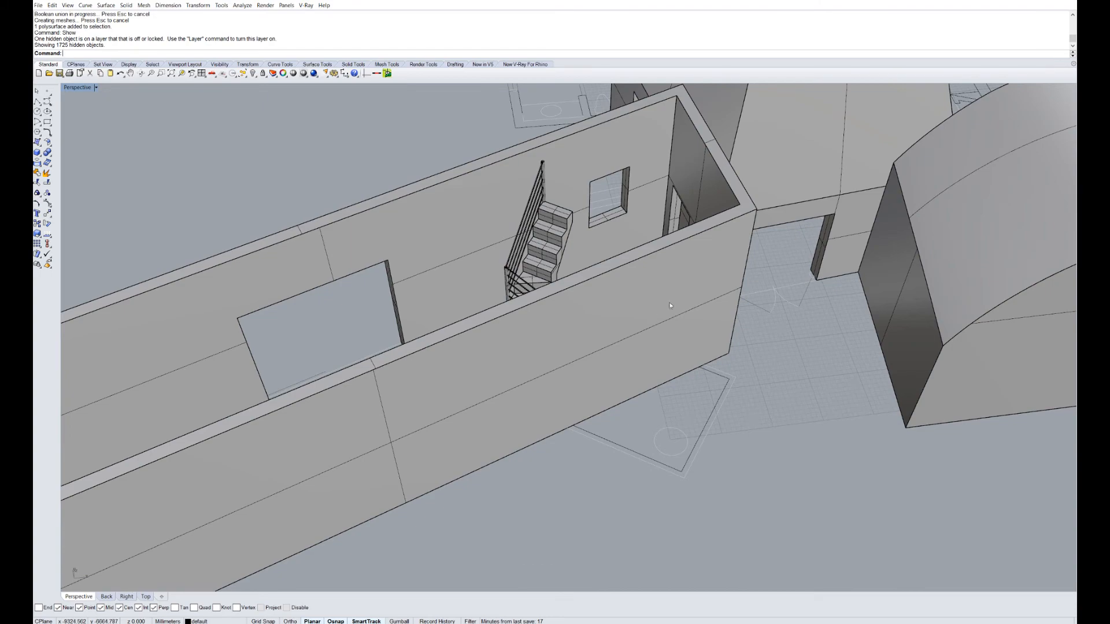
{"action": "right_click_drag", "start_coordinate": [560, 198], "coordinate": [644, 181]}
{"action": "scroll", "coordinate": [644, 181], "scroll_direction": "down", "scroll_amount": 6}
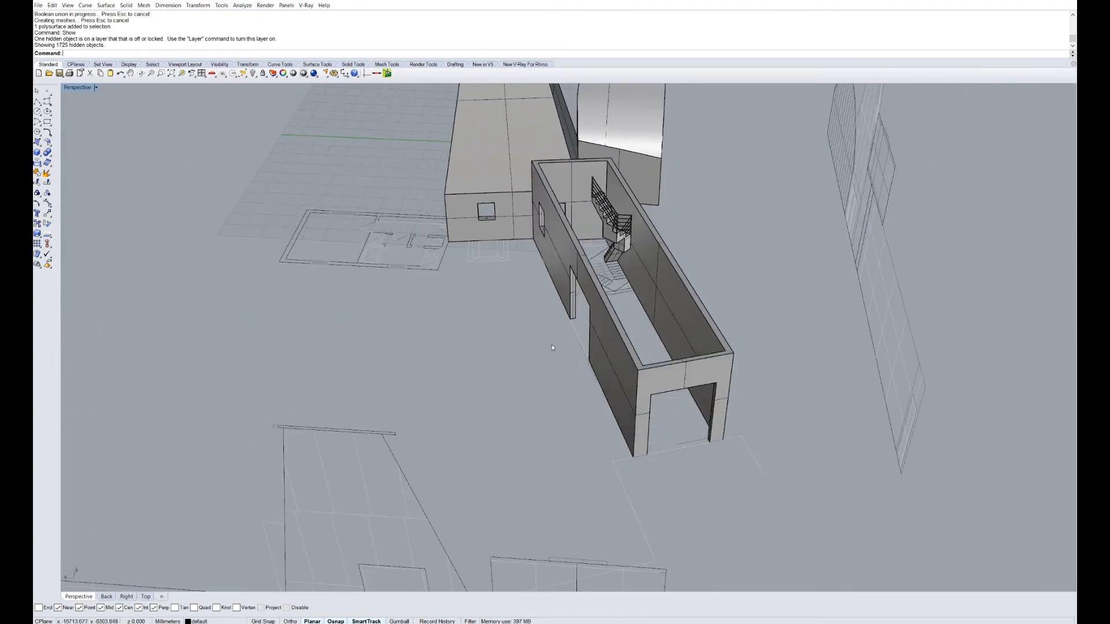
- Set the perspective view to Wireframe display and frame the small window opening in the wall adjoining the stair building
{"action": "right_click_drag", "start_coordinate": [551, 344], "coordinate": [611, 329]}
{"action": "scroll", "coordinate": [496, 228], "scroll_direction": "up", "scroll_amount": 8}
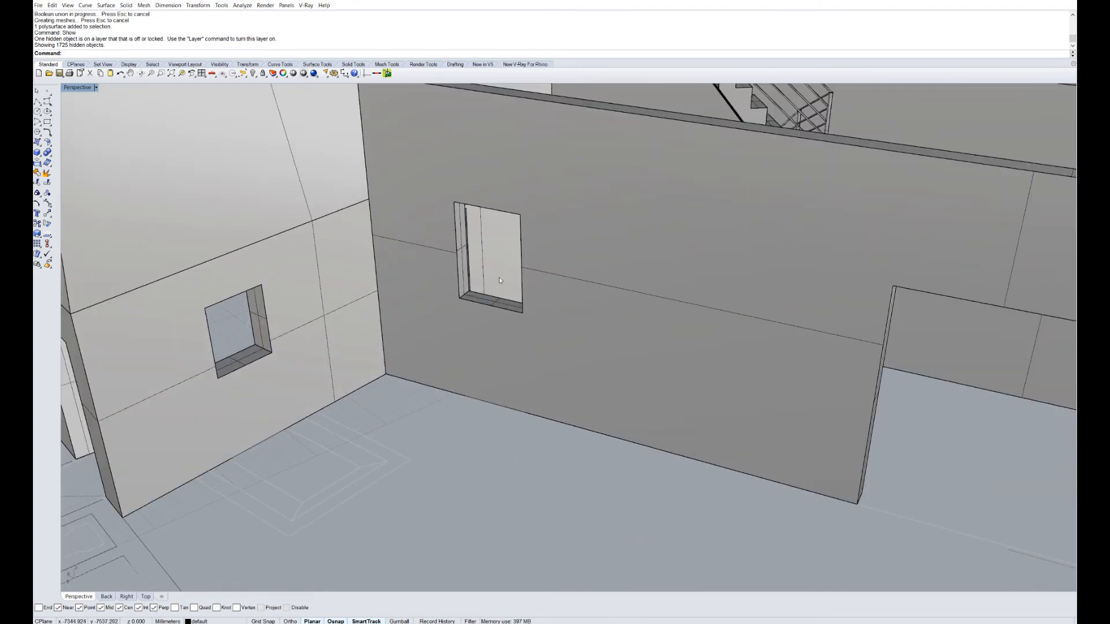
{"action": "scroll", "coordinate": [439, 303], "scroll_direction": "down", "scroll_amount": 5}
{"action": "scroll", "coordinate": [304, 345], "scroll_direction": "up", "scroll_amount": 7}
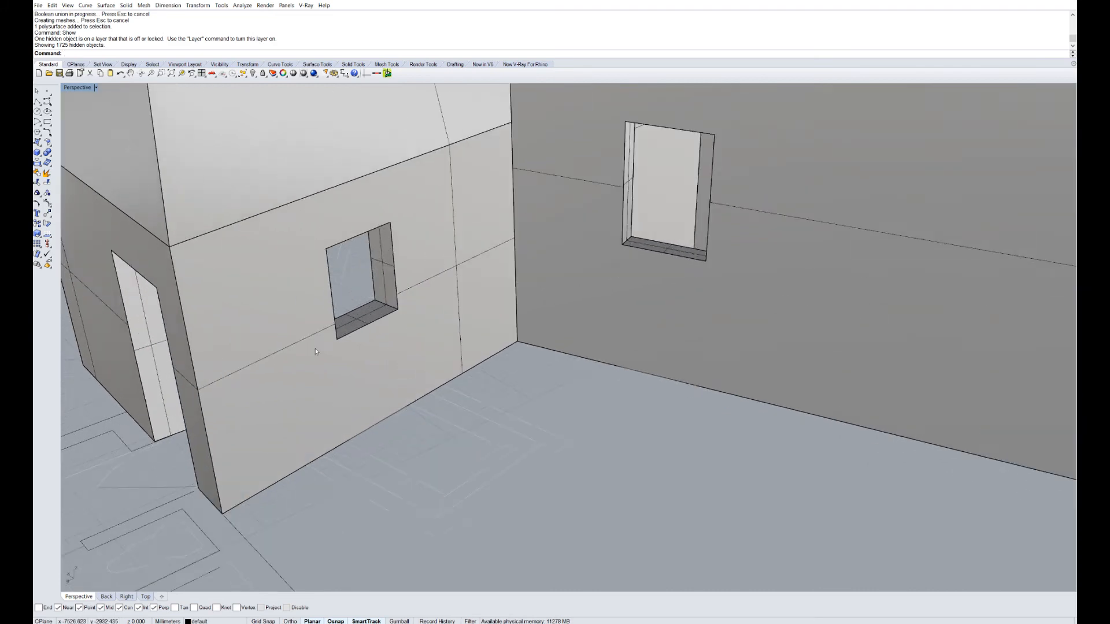
{"action": "mouse_move", "coordinate": [518, 345]}
{"action": "right_mouse_down"}
{"action": "mouse_move", "coordinate": [497, 344]}
{"action": "mouse_move", "coordinate": [522, 332]}
{"action": "right_mouse_up"}
{"action": "scroll", "coordinate": [522, 332], "scroll_direction": "down", "scroll_amount": 3}
{"action": "scroll", "coordinate": [144, 156], "scroll_direction": "up", "scroll_amount": 1}
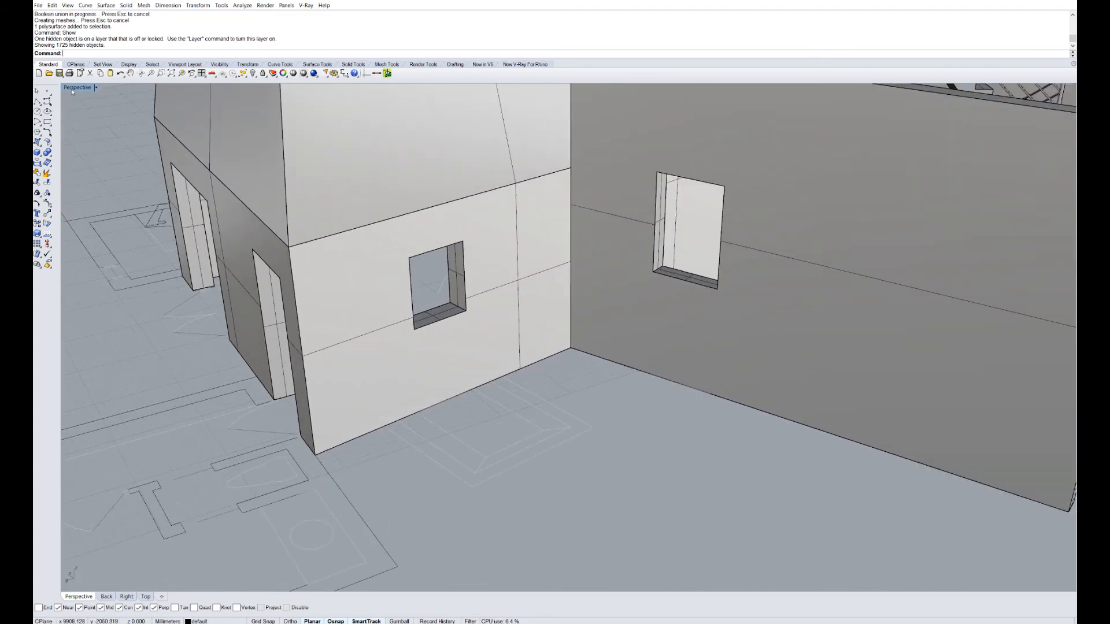
{"action": "left_click", "coordinate": [76, 87]}
{"action": "left_click", "coordinate": [80, 108]}
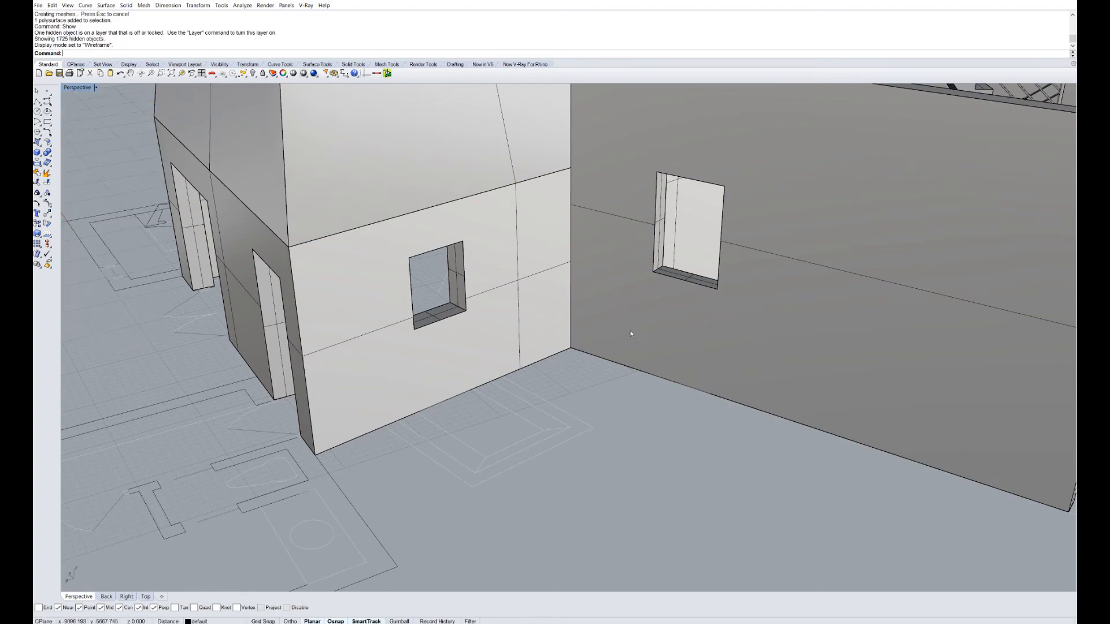
{"action": "scroll", "coordinate": [424, 281], "scroll_direction": "up", "scroll_amount": 5}
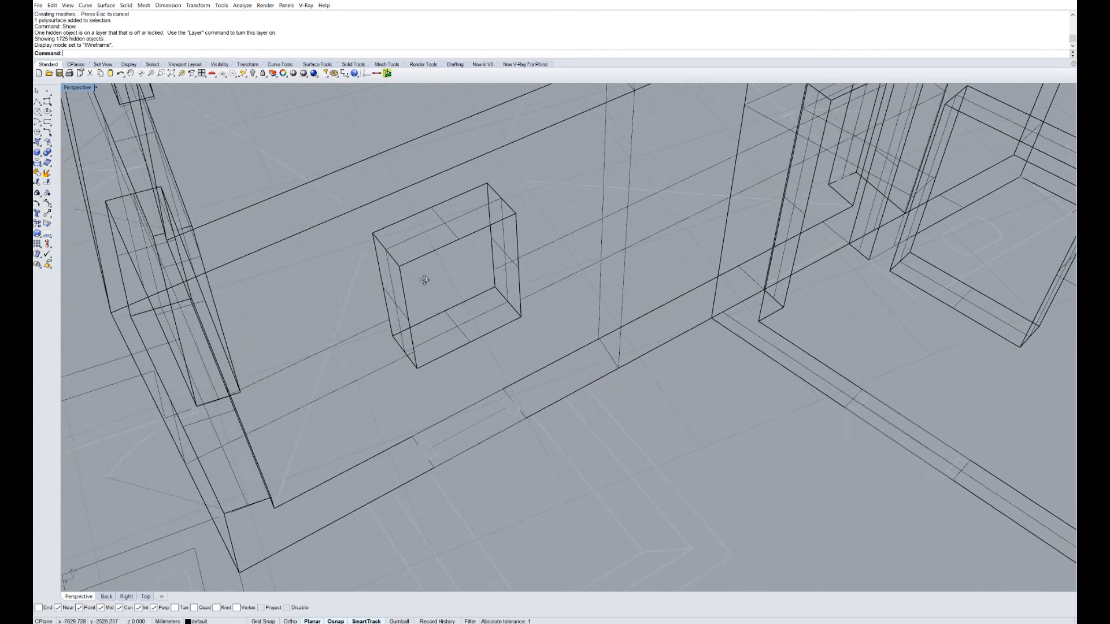
{"action": "scroll", "coordinate": [425, 280], "scroll_direction": "down", "scroll_amount": 3}
{"action": "scroll", "coordinate": [505, 307], "scroll_direction": "up", "scroll_amount": 4}
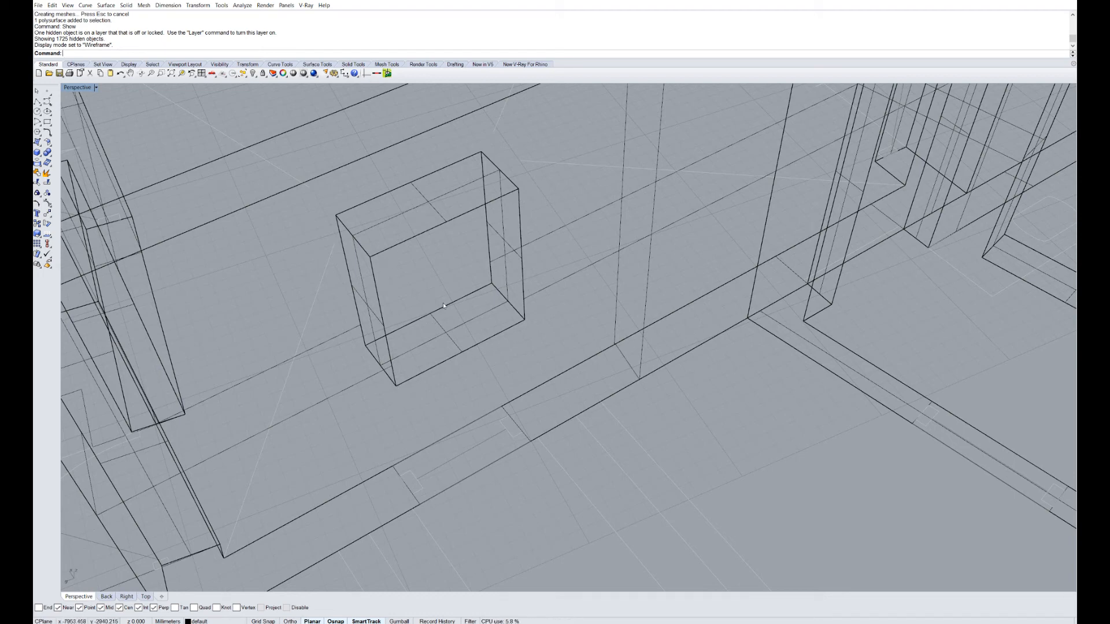
{"action": "type", "text": "Extracted"}
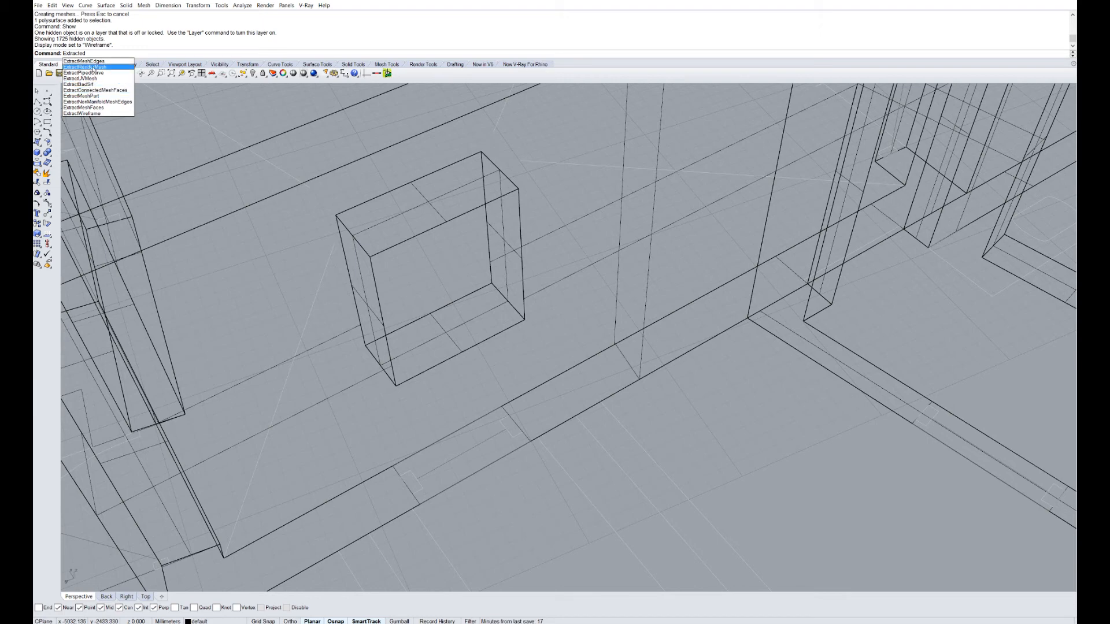
{"action": "key", "text": "BackSpace"}
{"action": "key", "text": "BackSpace"}
{"action": "key", "text": "BackSpace"}
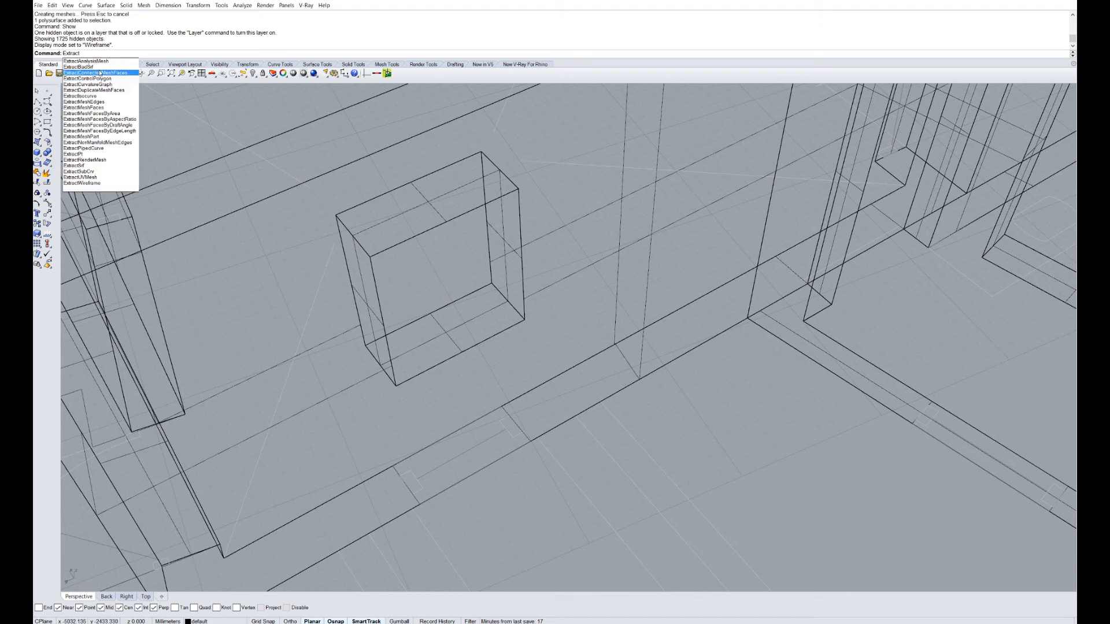
{"action": "type", "text": "ted"}
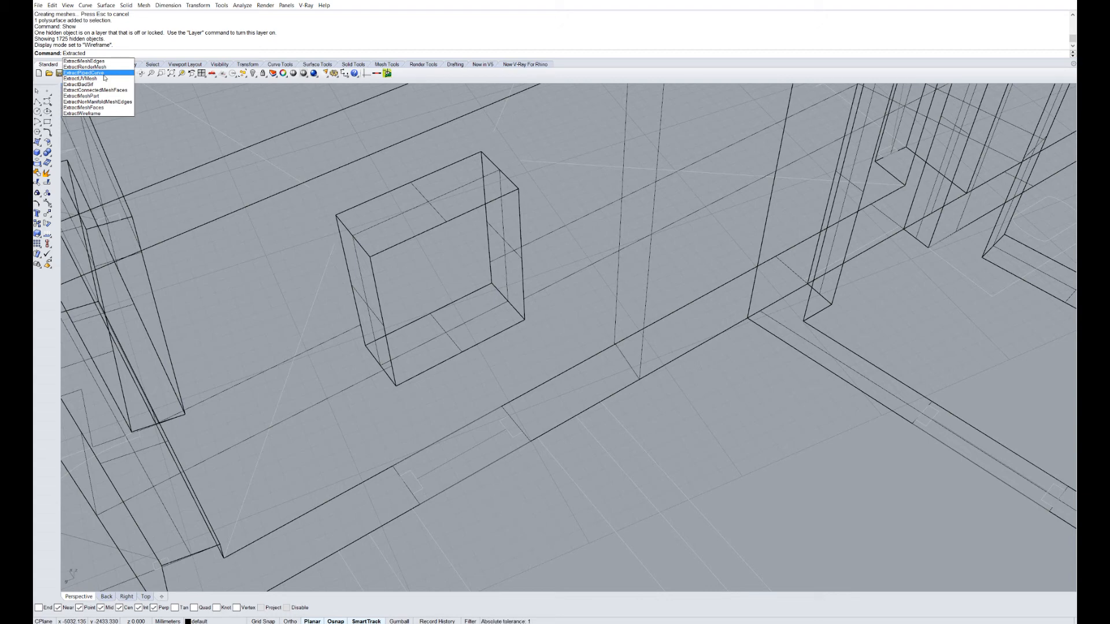
{"action": "key", "text": "Escape"}
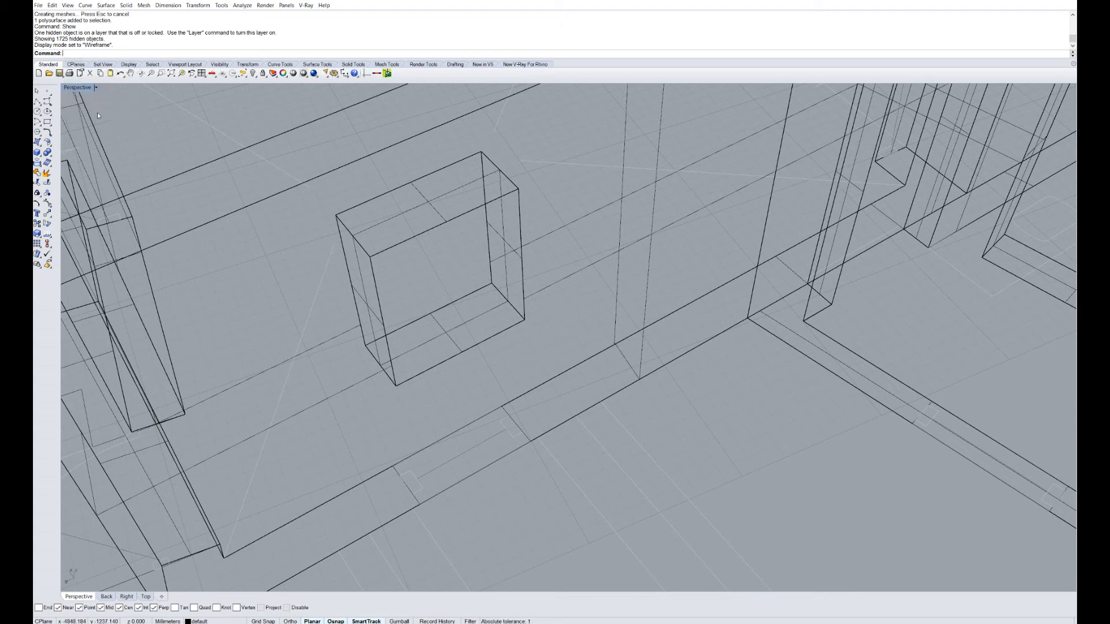
- Duplicate the four edges around the near face of the small window opening
{"action": "type", "text": "Du"}
{"action": "key", "text": "Down"}
{"action": "key", "text": "Down"}
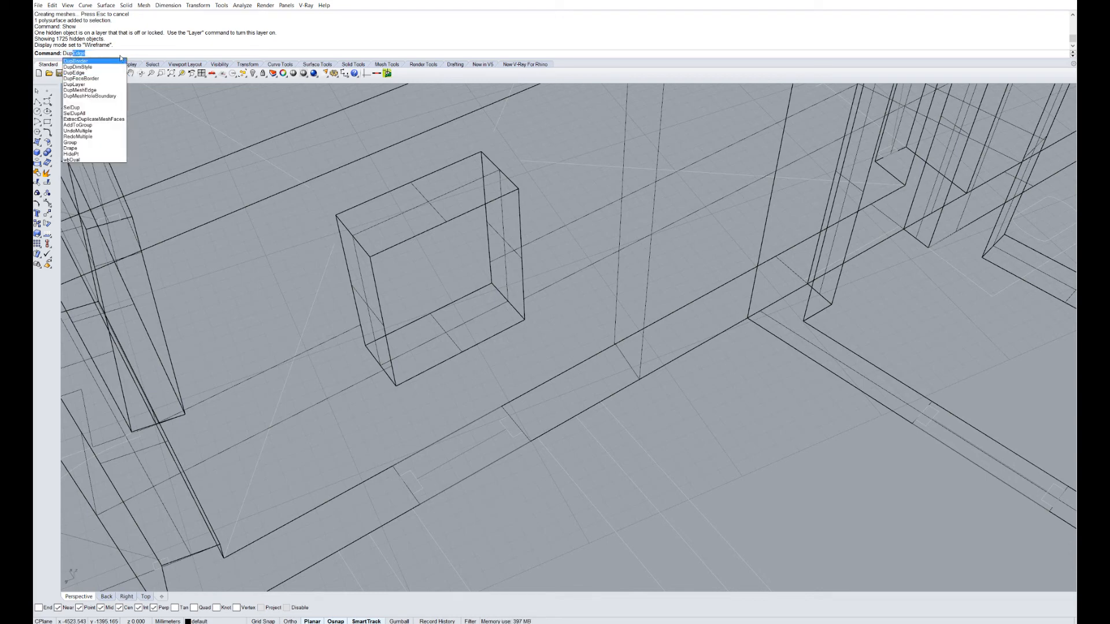
{"action": "key", "text": "Return"}
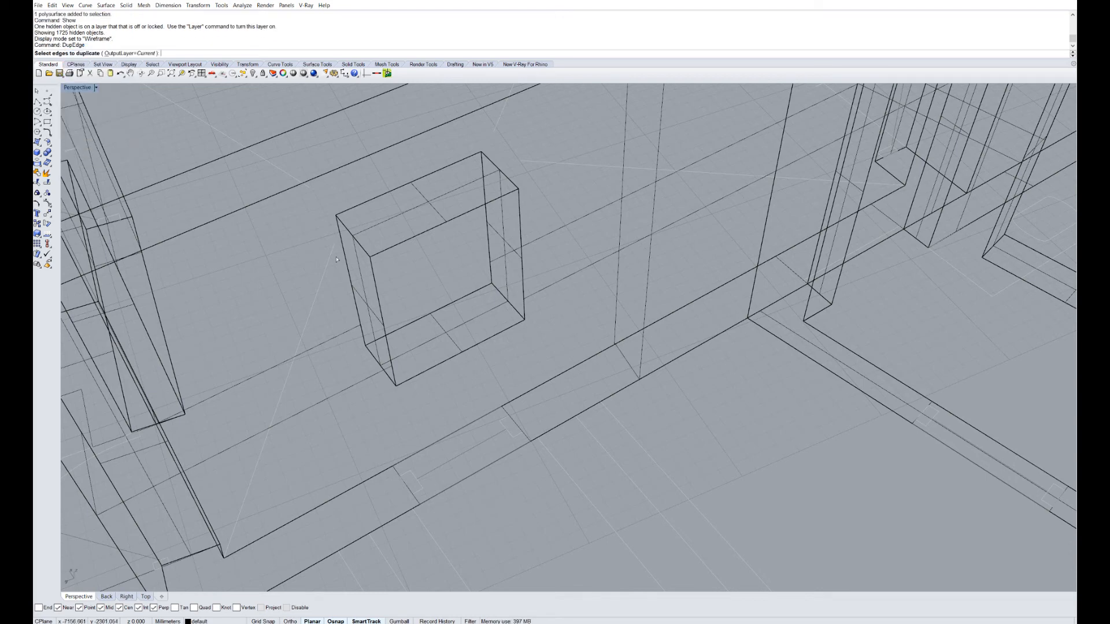
{"action": "left_click", "coordinate": [377, 295]}
{"action": "left_click", "coordinate": [444, 223]}
{"action": "left_click", "coordinate": [521, 254]}
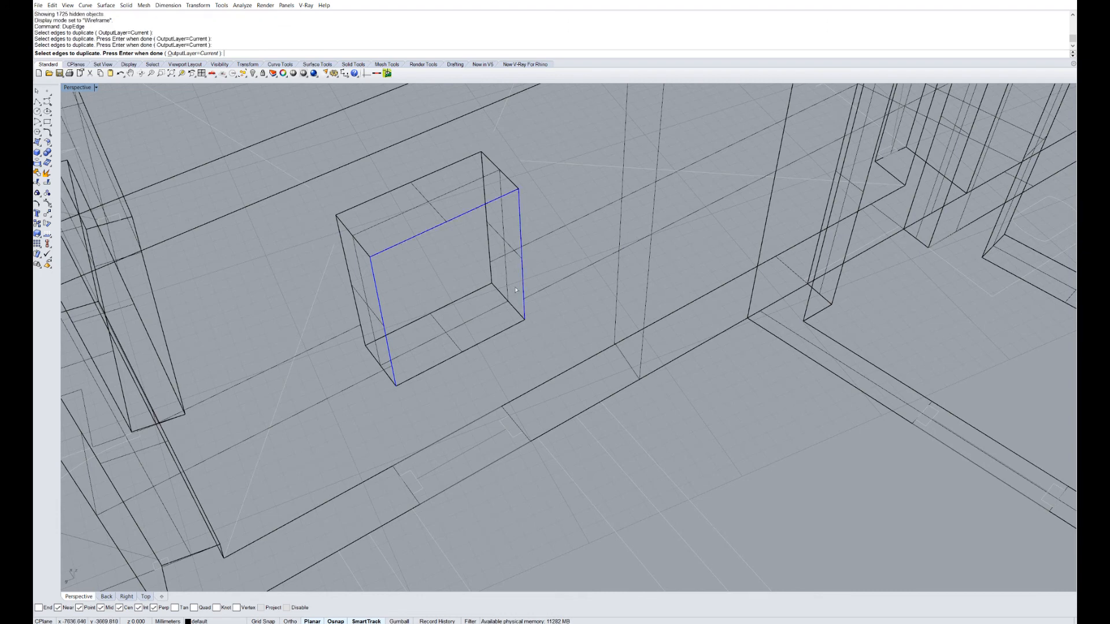
{"action": "left_click", "coordinate": [498, 335]}
{"action": "key", "text": "Return"}
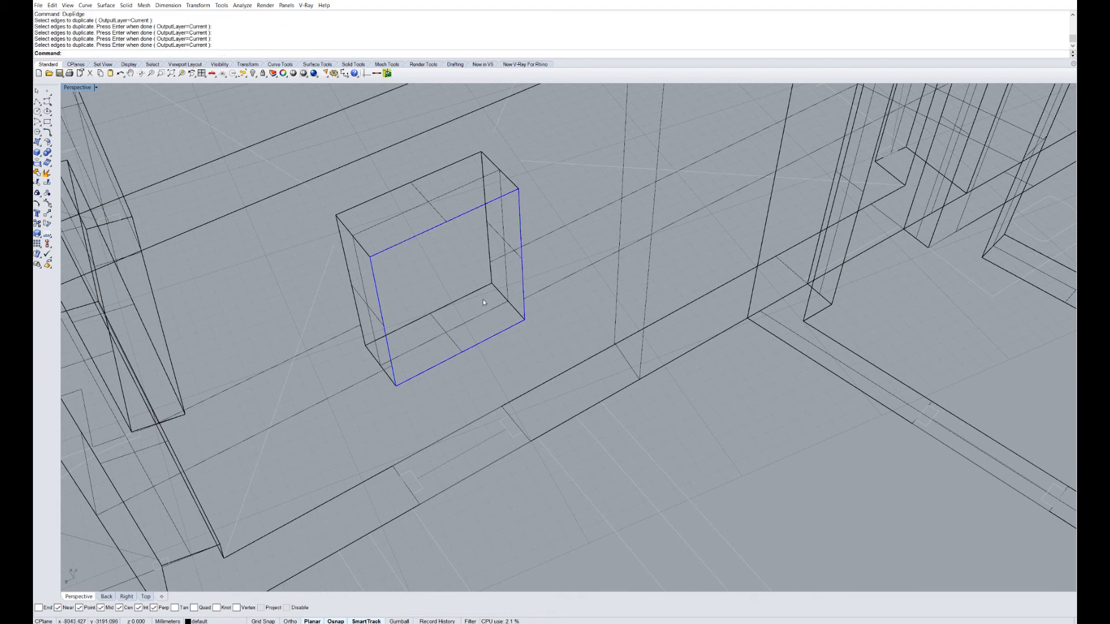
- Join the four duplicated edges into one closed window outline curve and clear the selection
{"action": "type", "text": "Join"}
{"action": "key", "text": "Return"}
{"action": "key", "text": "Escape"}
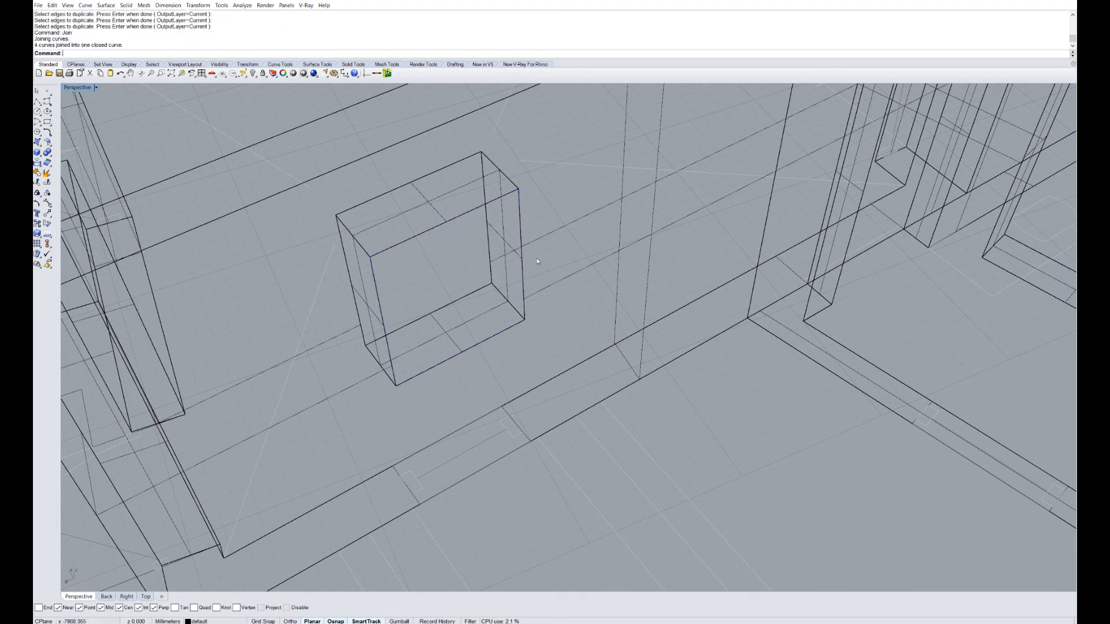
{"action": "left_click", "coordinate": [522, 251]}
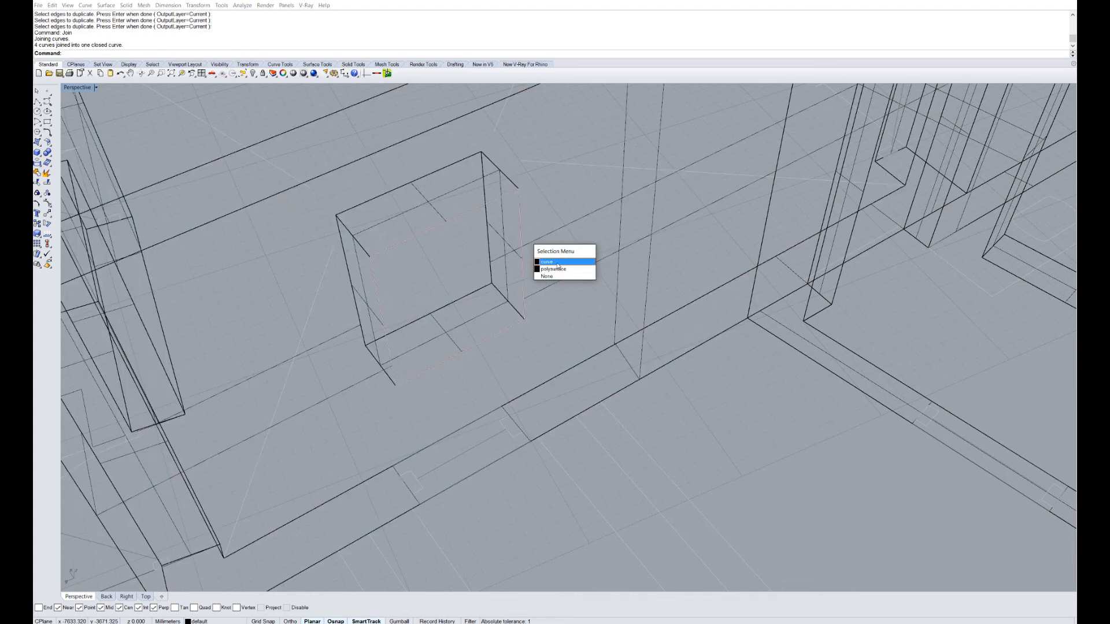
{"action": "key", "text": "Escape"}
- Isolate the window outline curve and the small frame profile rectangle in the plan below it by hiding everything else
{"action": "scroll", "coordinate": [486, 289], "scroll_direction": "down", "scroll_amount": 5}
{"action": "scroll", "coordinate": [493, 311], "scroll_direction": "up", "scroll_amount": 3}
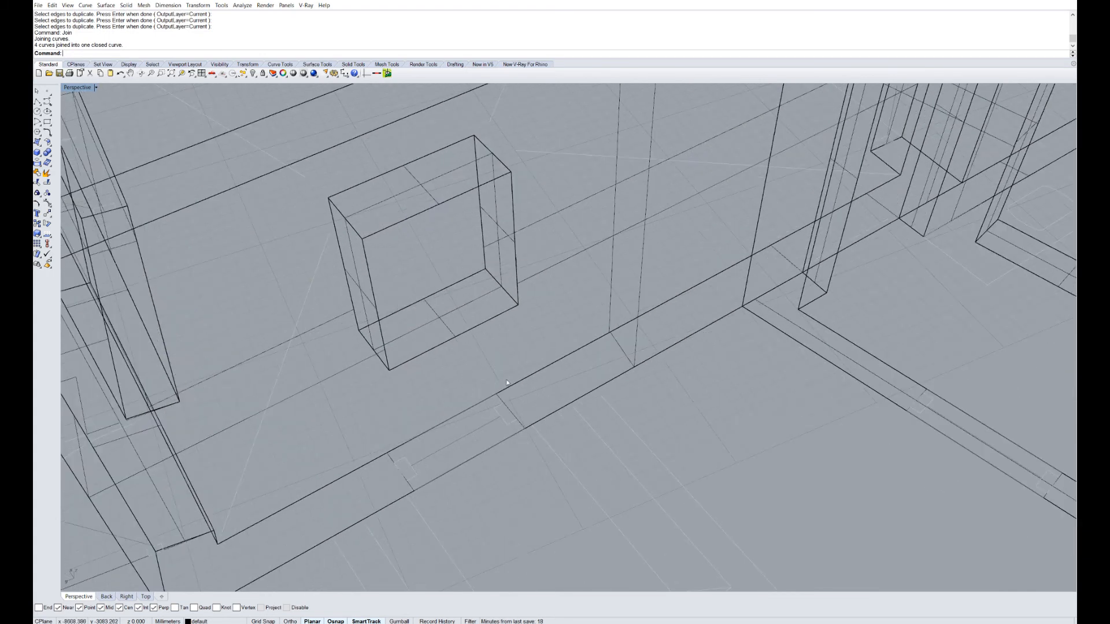
{"action": "left_click", "coordinate": [511, 425]}
{"action": "scroll", "coordinate": [512, 431], "scroll_direction": "up", "scroll_amount": 3}
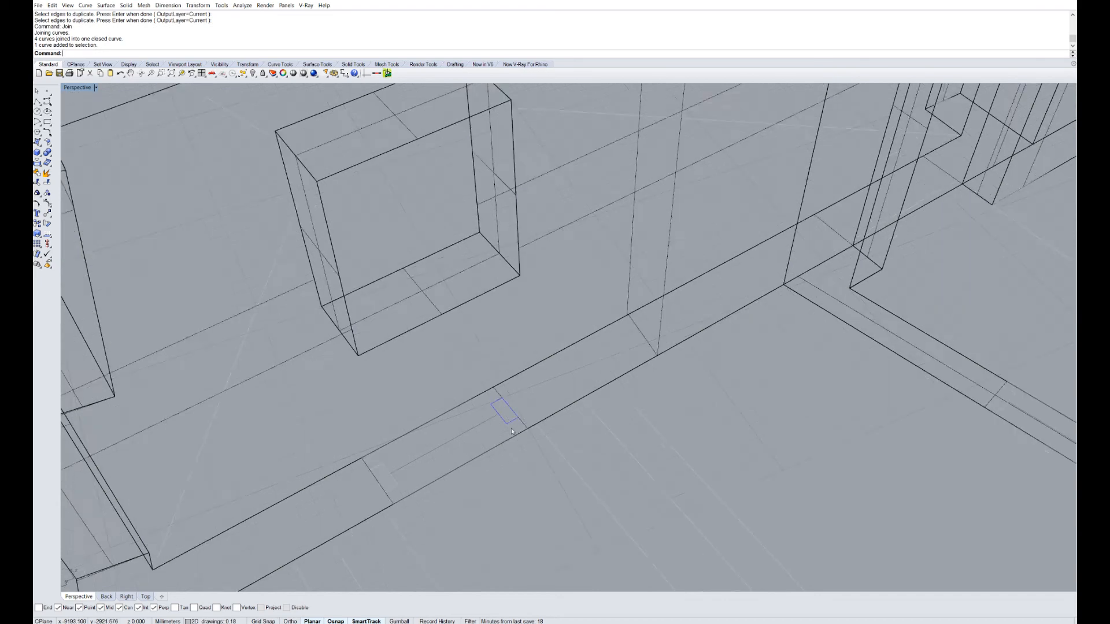
{"action": "scroll", "coordinate": [494, 418], "scroll_direction": "down", "scroll_amount": 3}
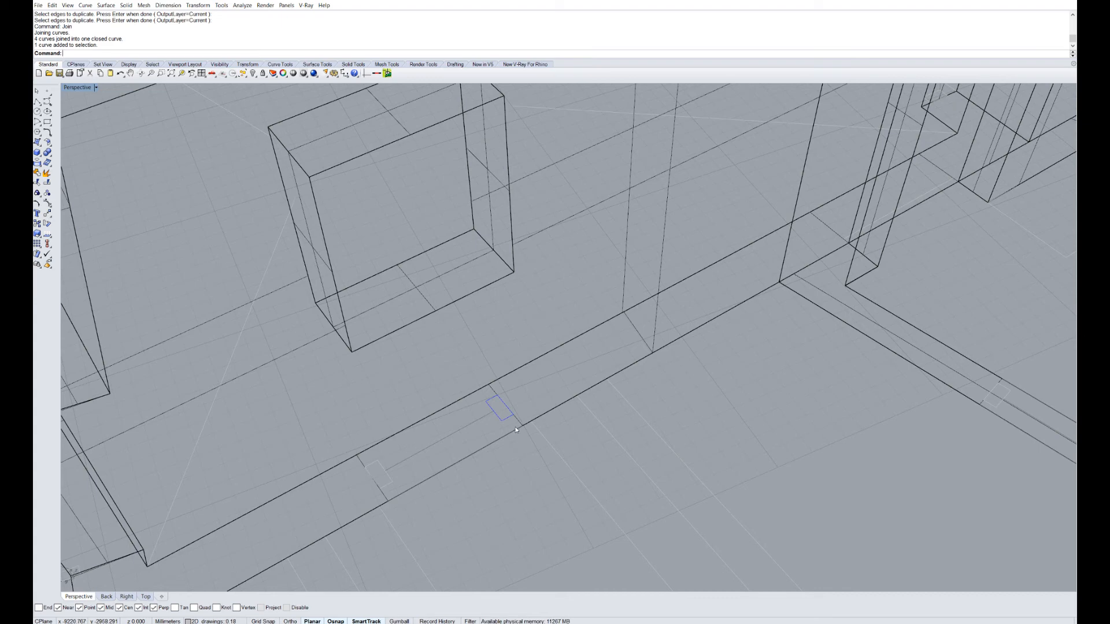
{"action": "key", "text": "Escape"}
{"action": "left_click", "coordinate": [513, 235]}
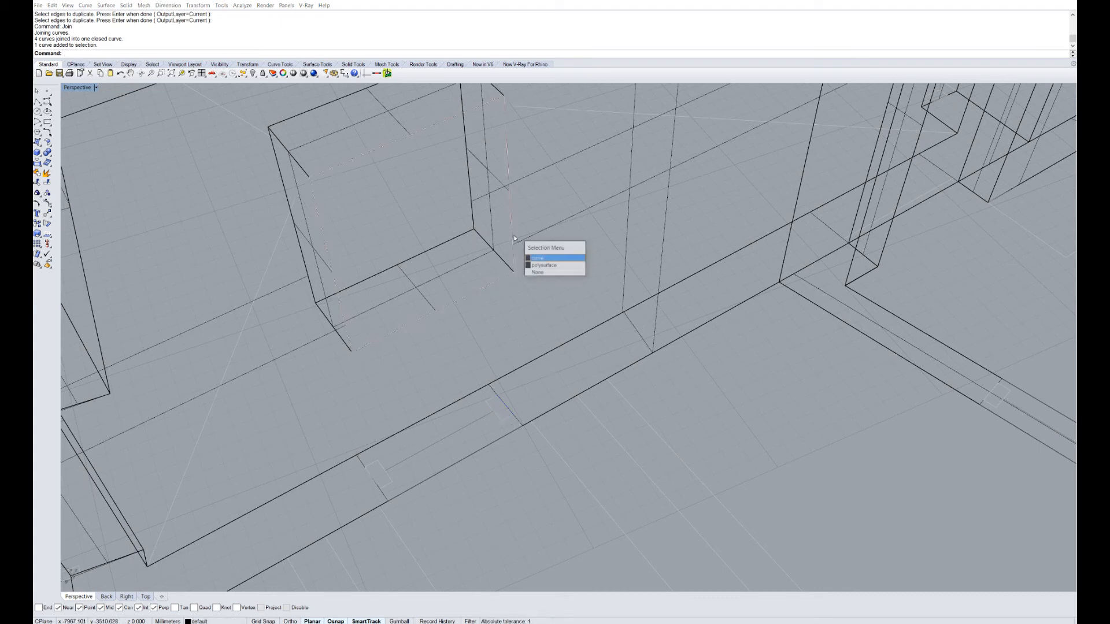
{"action": "left_click", "coordinate": [532, 259]}
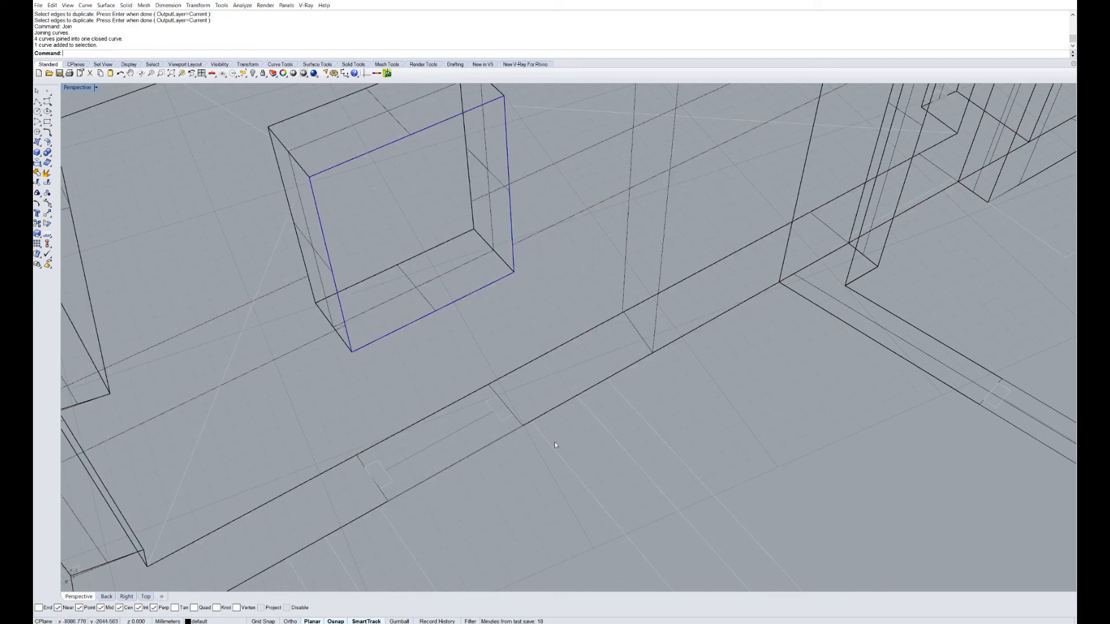
{"action": "left_click", "coordinate": [509, 420], "text": "shift"}
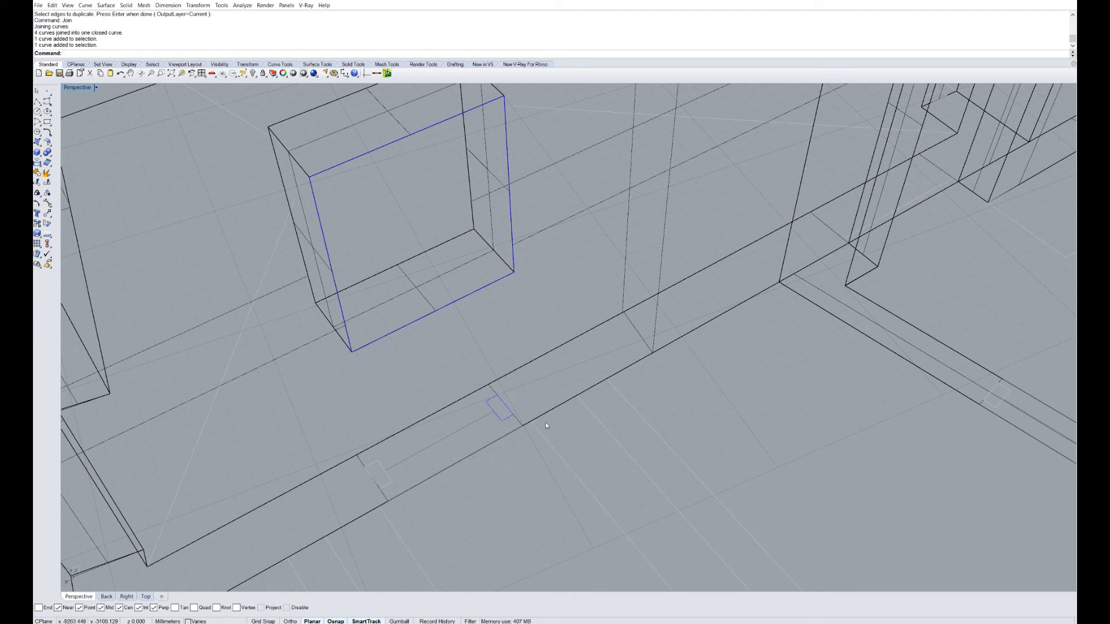
{"action": "type", "text": "Invert"}
{"action": "key", "text": "Return"}
{"action": "type", "text": "Hide"}
{"action": "key", "text": "Return"}
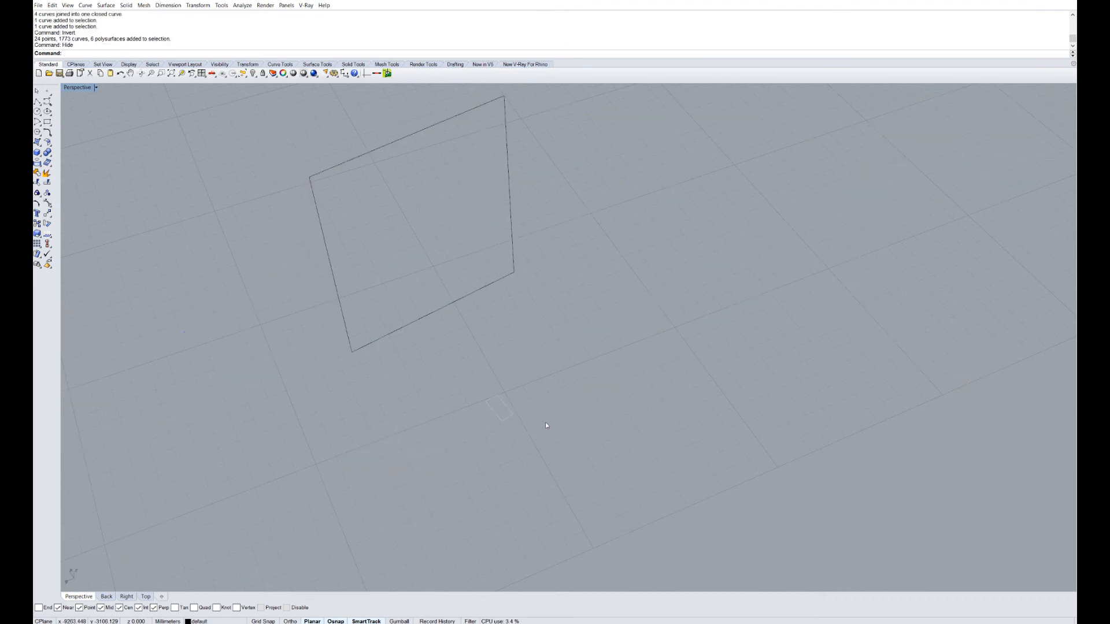
- Try a one-rail sweep of the small frame profile along the closed window outline
{"action": "scroll", "coordinate": [546, 422], "scroll_direction": "down", "scroll_amount": 8}
{"action": "scroll", "coordinate": [493, 408], "scroll_direction": "up", "scroll_amount": 5}
{"action": "right_click_drag", "start_coordinate": [496, 408], "coordinate": [544, 350]}
{"action": "scroll", "coordinate": [555, 411], "scroll_direction": "up", "scroll_amount": 5}
{"action": "type", "text": "Sweep"}
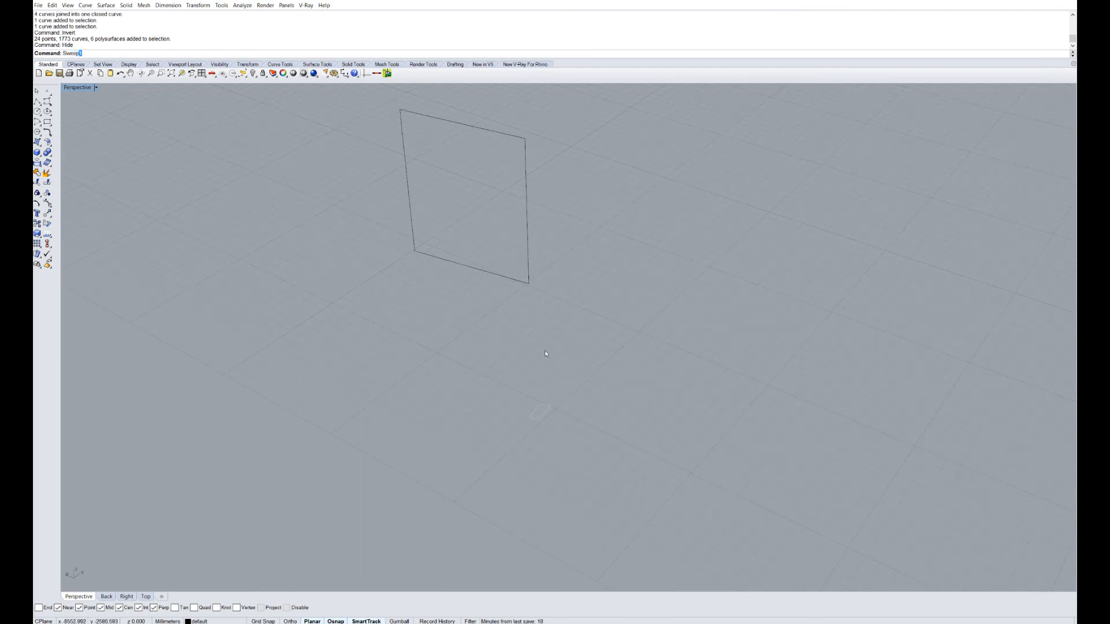
{"action": "key", "text": "Return"}
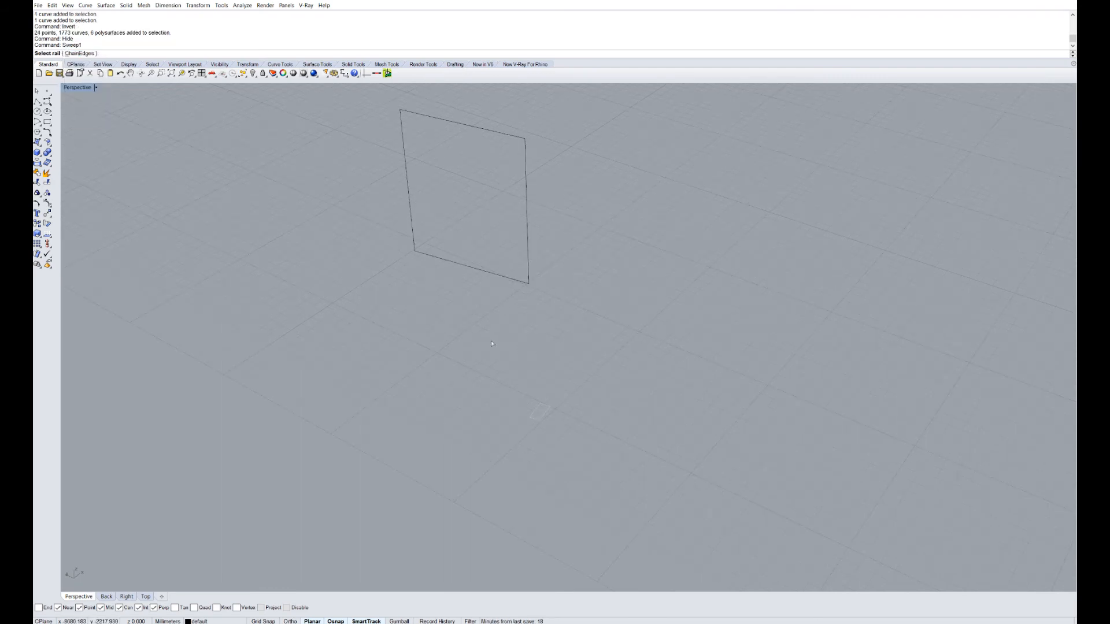
{"action": "left_click", "coordinate": [523, 281]}
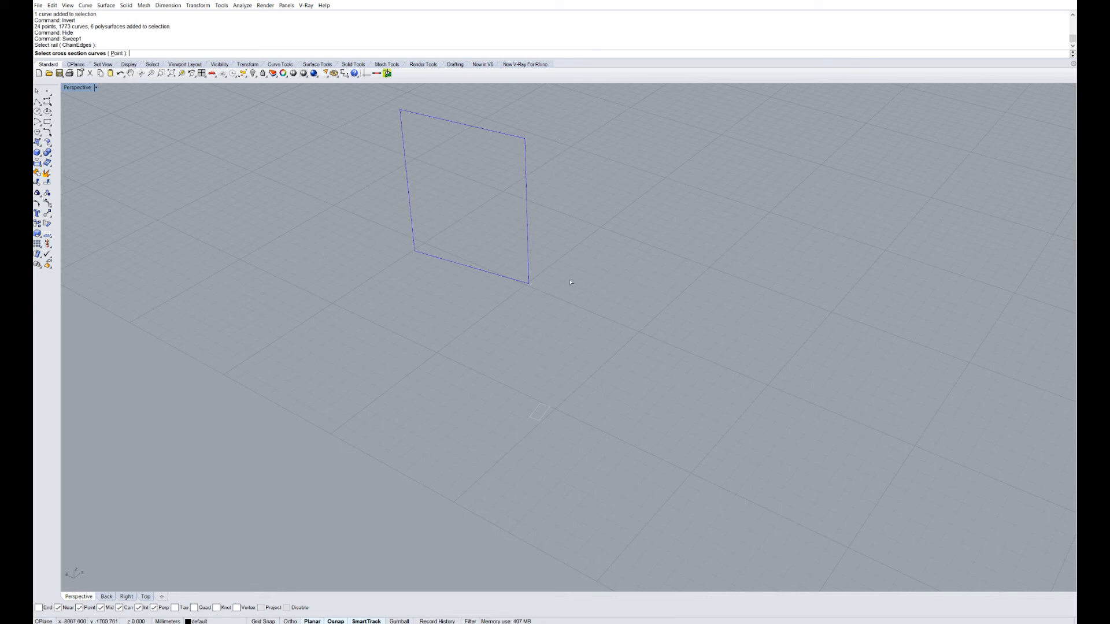
{"action": "key", "text": "Escape"}
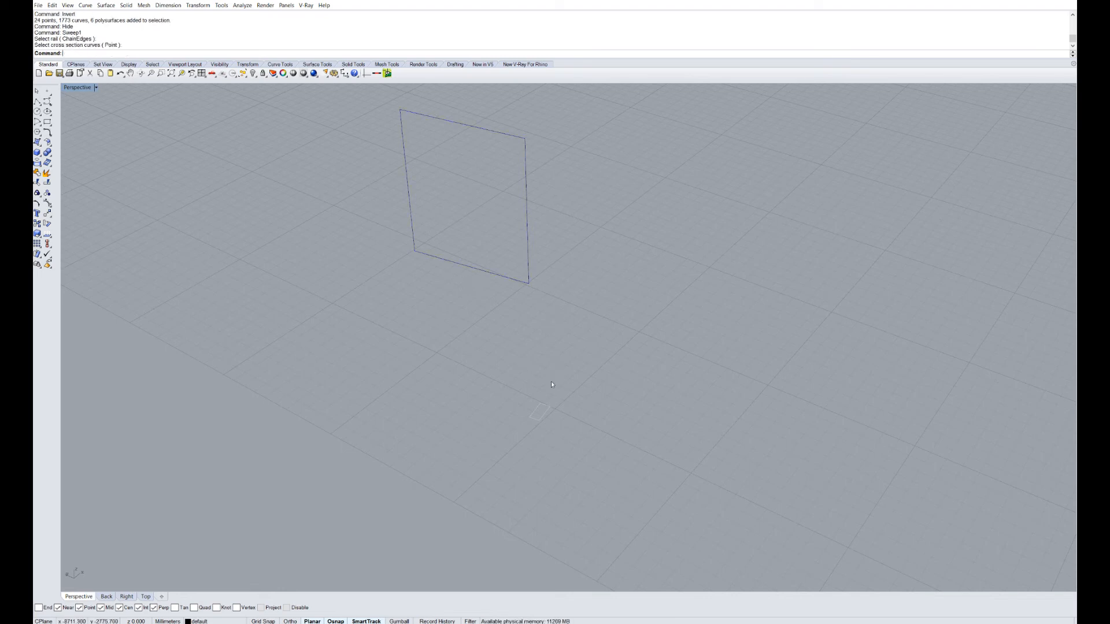
{"action": "right_click", "coordinate": [527, 345]}
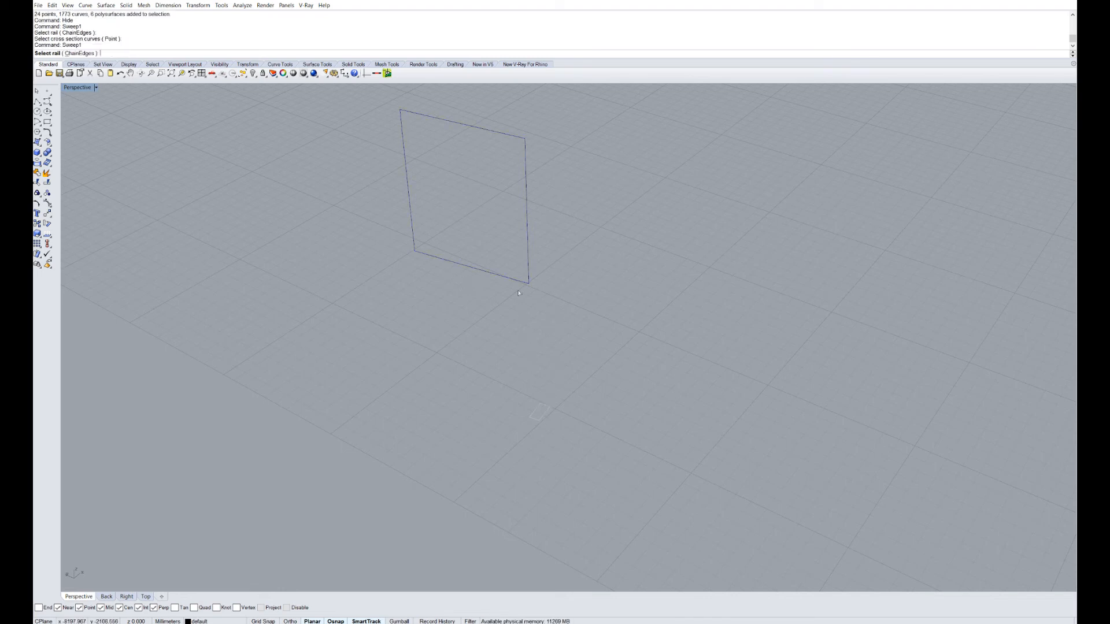
{"action": "left_click", "coordinate": [527, 282]}
{"action": "left_click", "coordinate": [546, 411]}
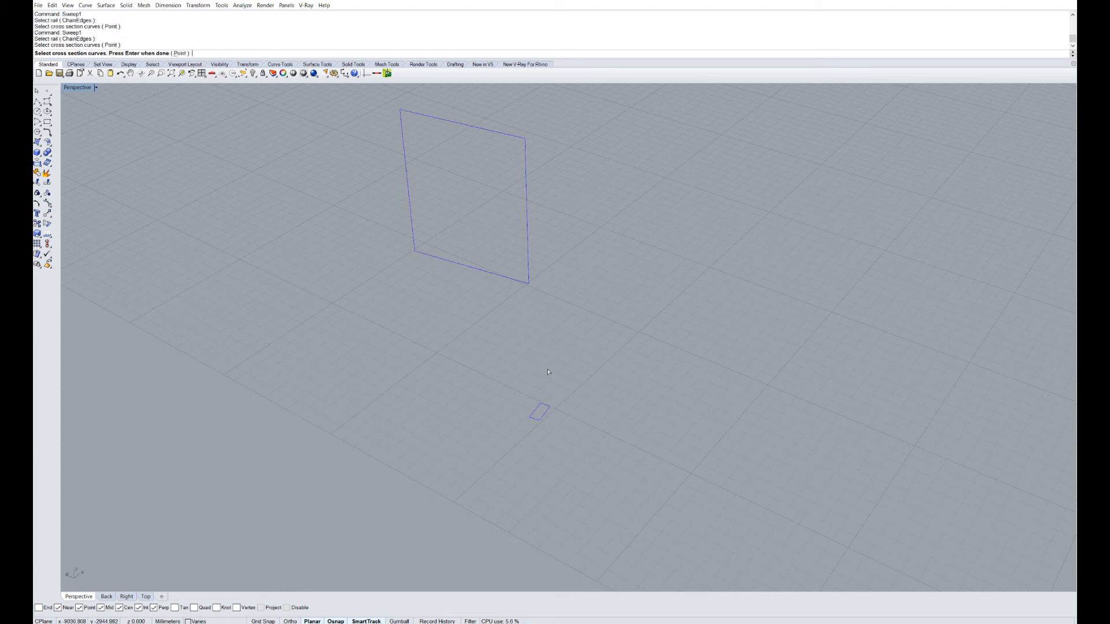
{"action": "right_click", "coordinate": [558, 408]}
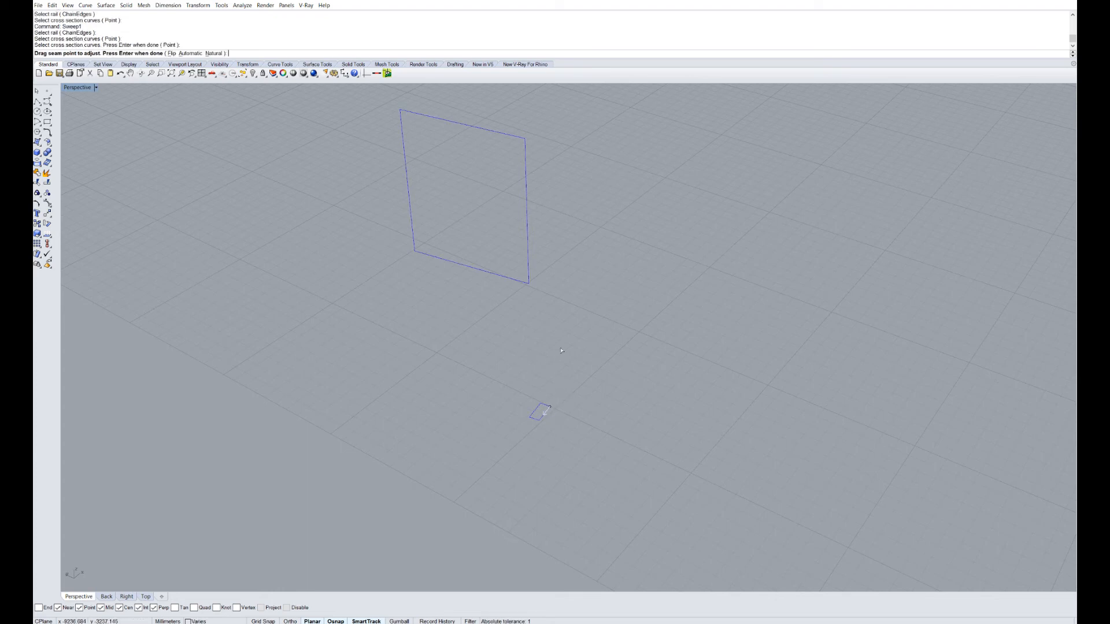
{"action": "right_click", "coordinate": [586, 352]}
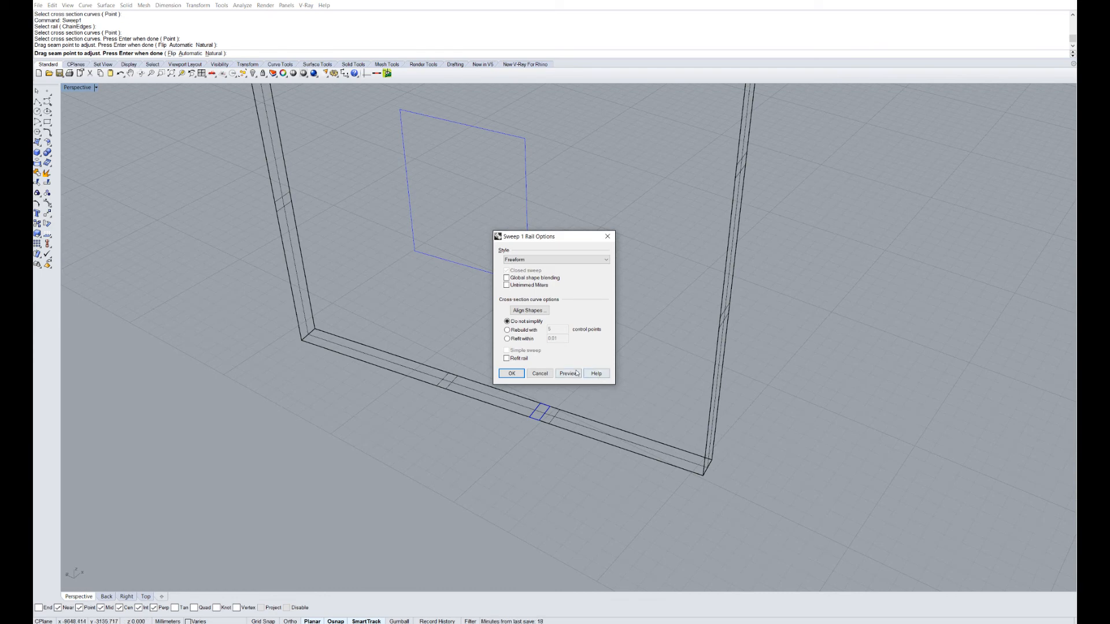
{"action": "key", "text": "Escape"}
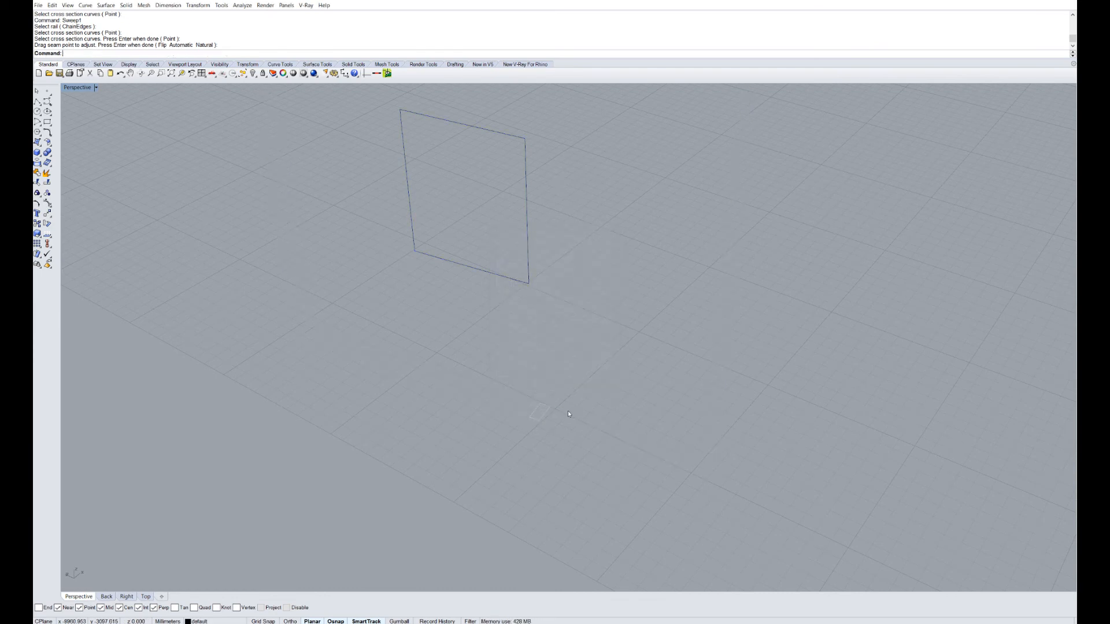
- Try to copy the small frame profile from the plan up to the vertical edge of the window outline
{"action": "left_click", "coordinate": [540, 418]}
{"action": "right_click_drag", "start_coordinate": [563, 424], "coordinate": [624, 422]}
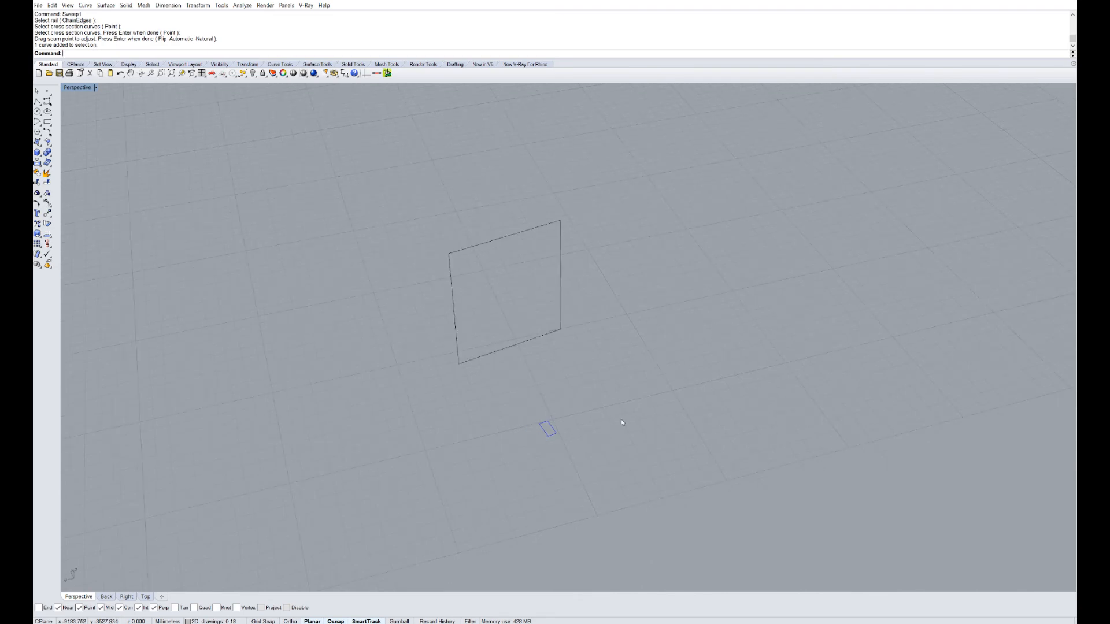
{"action": "type", "text": "Co"}
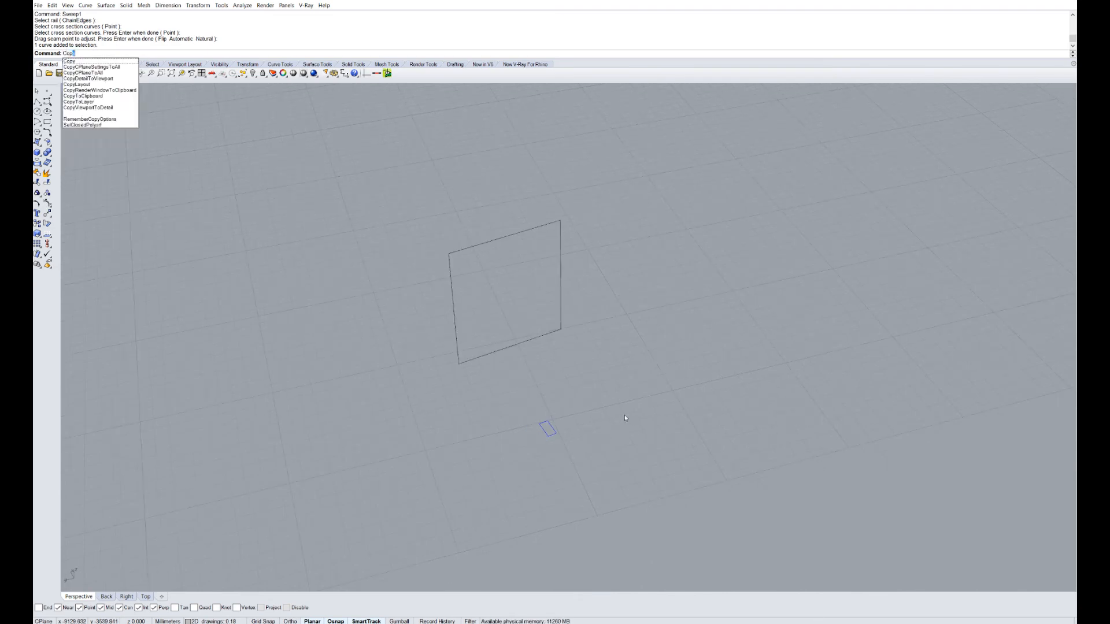
{"action": "type", "text": "p"}
{"action": "key", "text": "Return"}
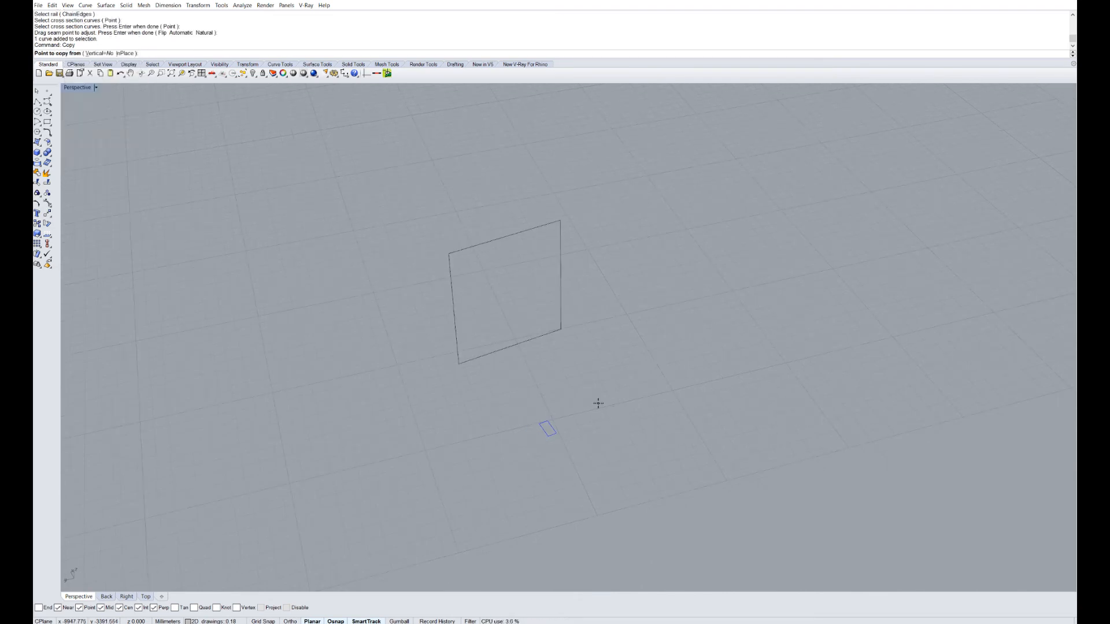
{"action": "left_click", "coordinate": [551, 426]}
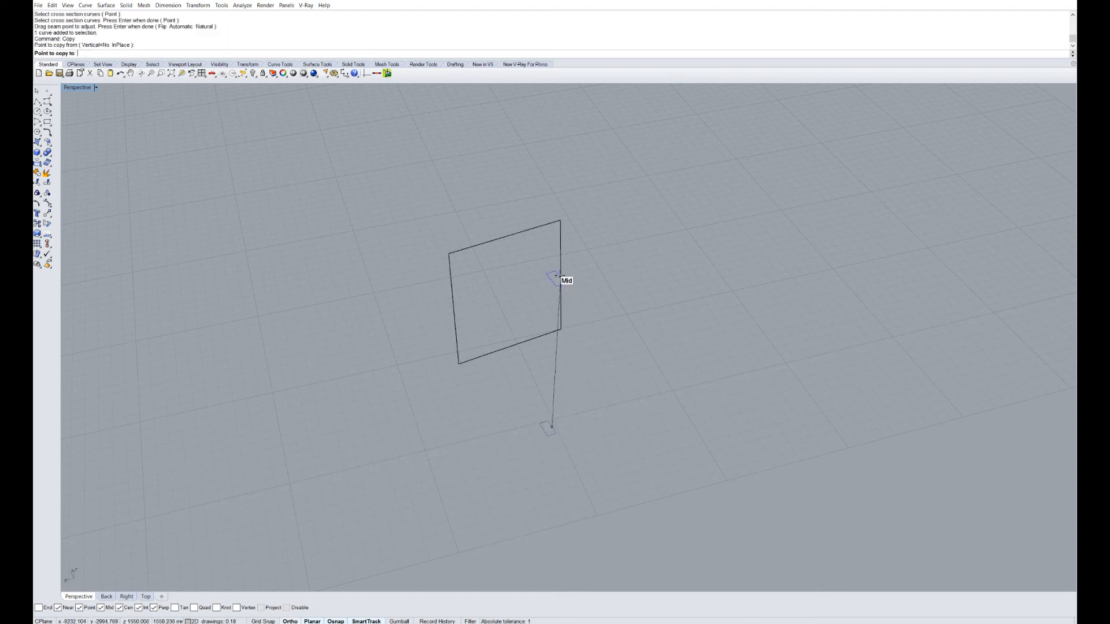
{"action": "right_click_drag", "start_coordinate": [548, 258], "coordinate": [552, 300]}
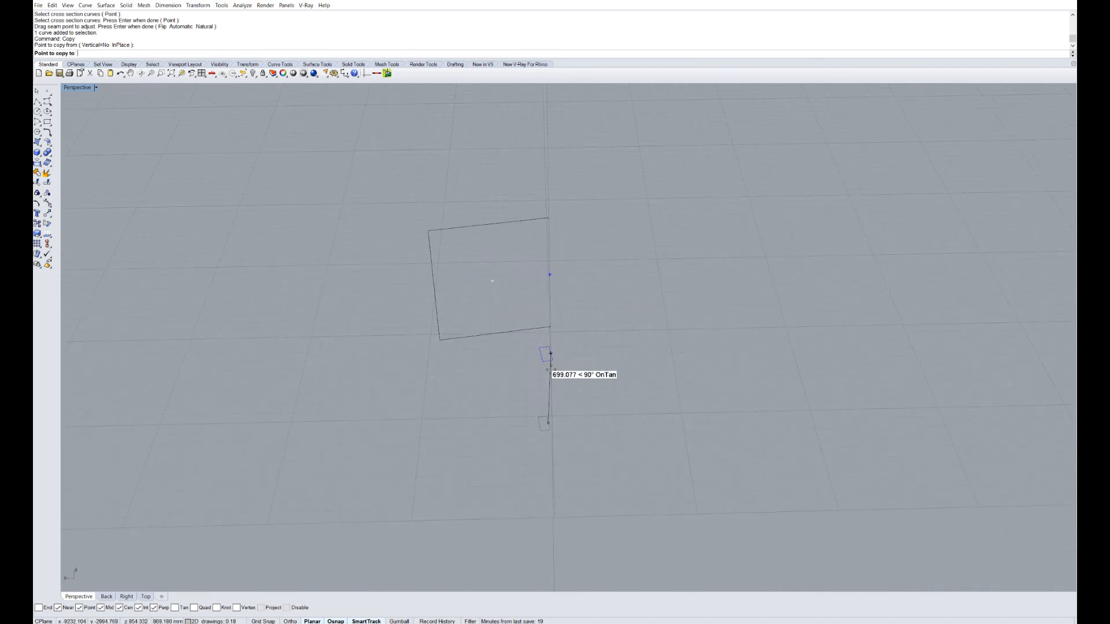
{"action": "key", "text": "Escape"}
{"action": "type", "text": "C"}
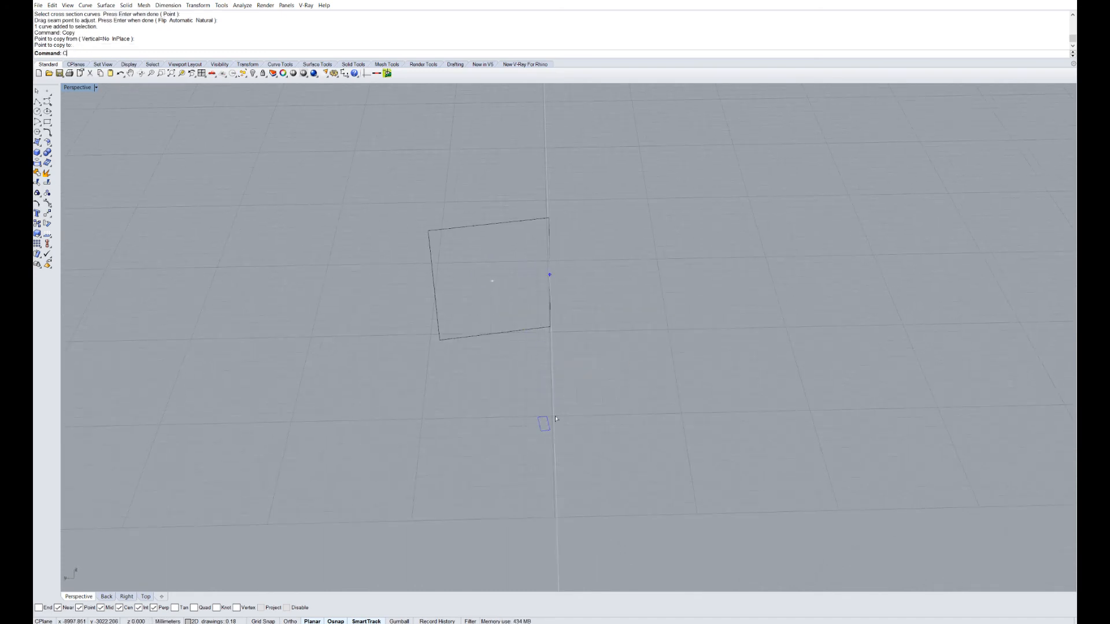
{"action": "key", "text": "Return"}
{"action": "type", "text": "v"}
{"action": "key", "text": "Return"}
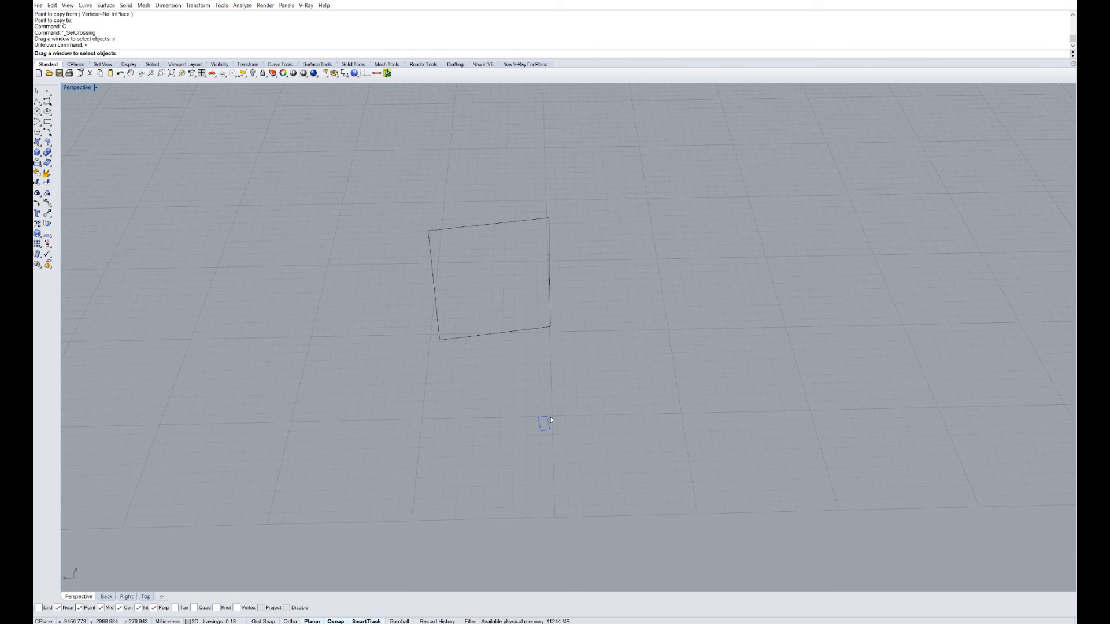
{"action": "key", "text": "Escape"}
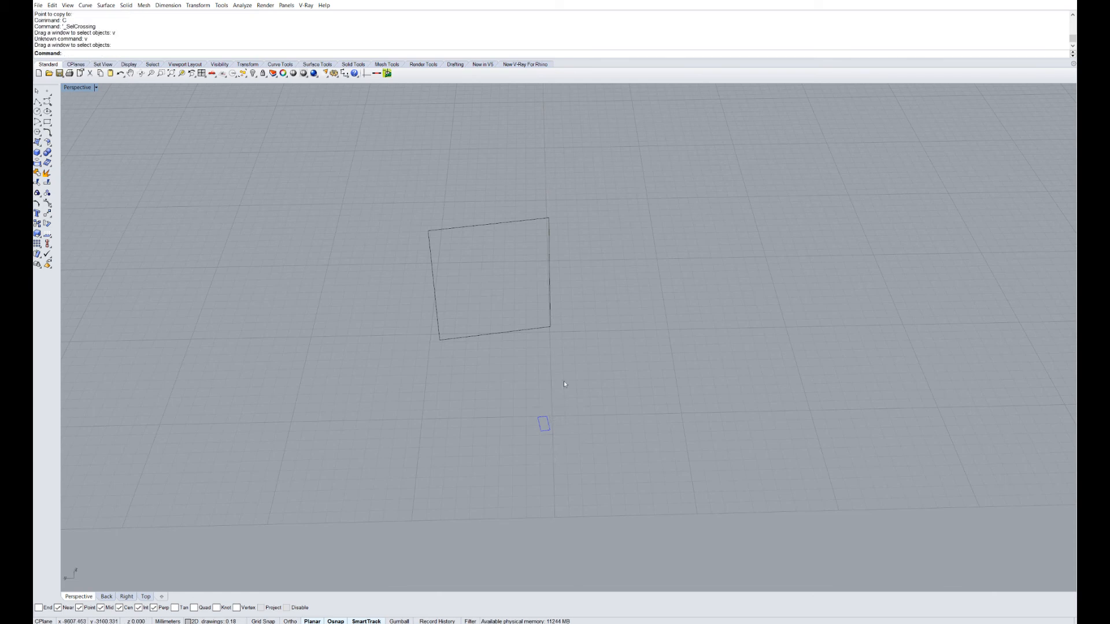
{"action": "type", "text": "C"}
{"action": "key", "text": "Return"}
{"action": "type", "text": "v"}
{"action": "key", "text": "Return"}
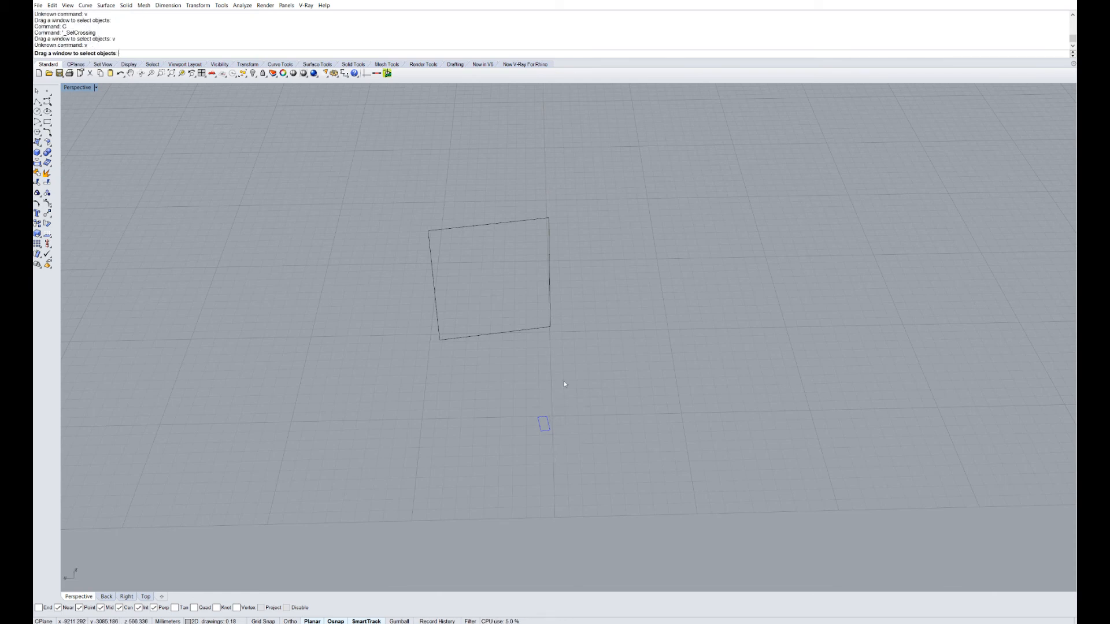
{"action": "left_click_drag", "start_coordinate": [540, 436], "coordinate": [540, 438]}
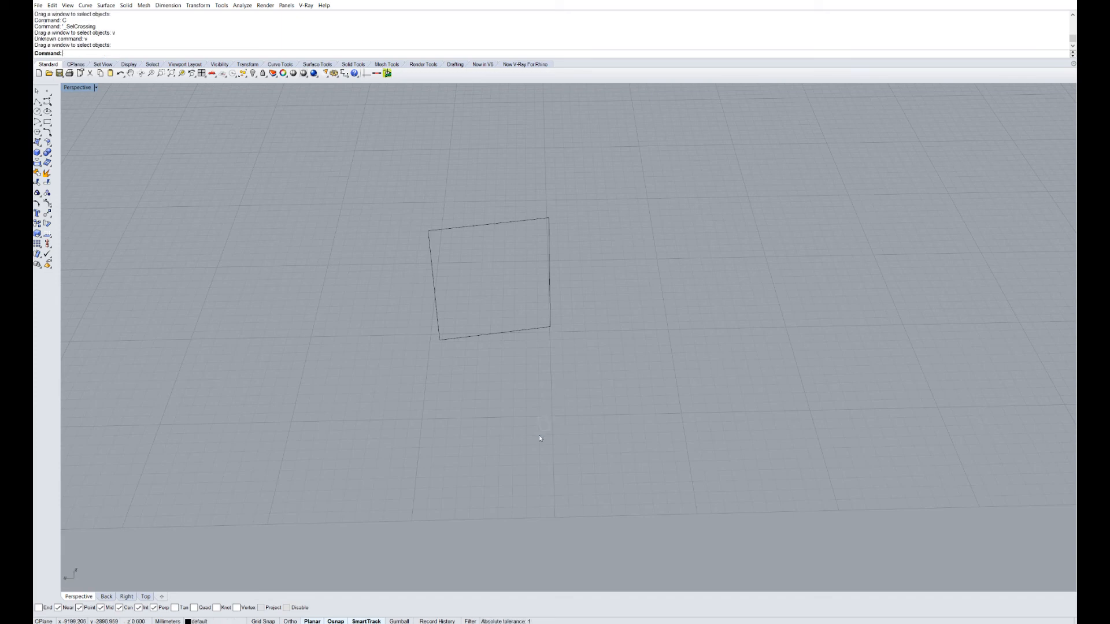
{"action": "left_click", "coordinate": [547, 430]}
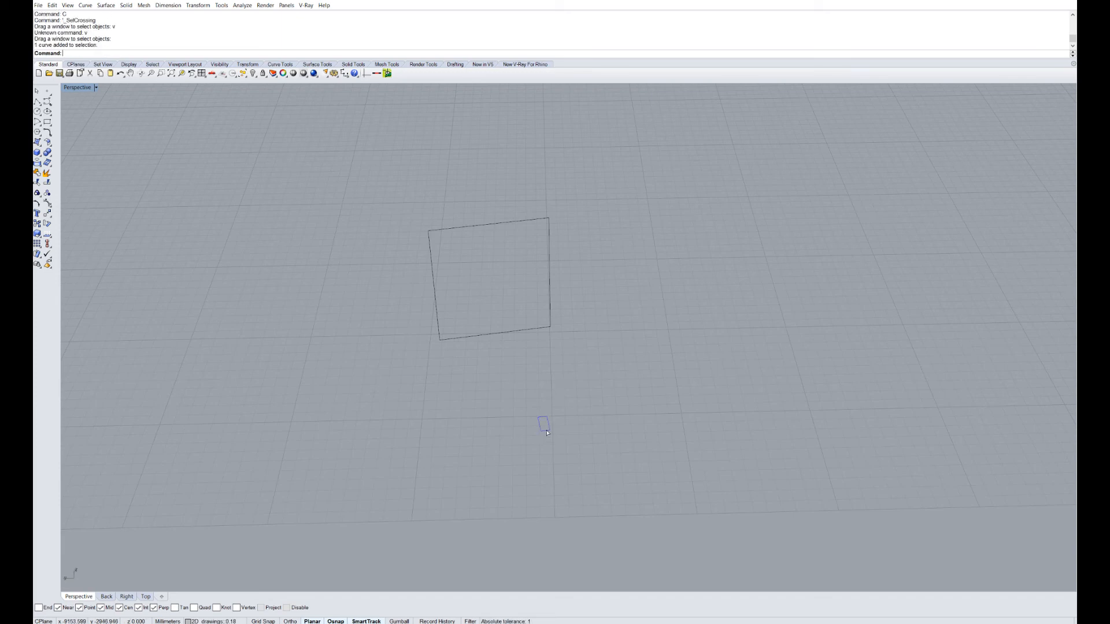
{"action": "type", "text": "C"}
{"action": "key", "text": "Return"}
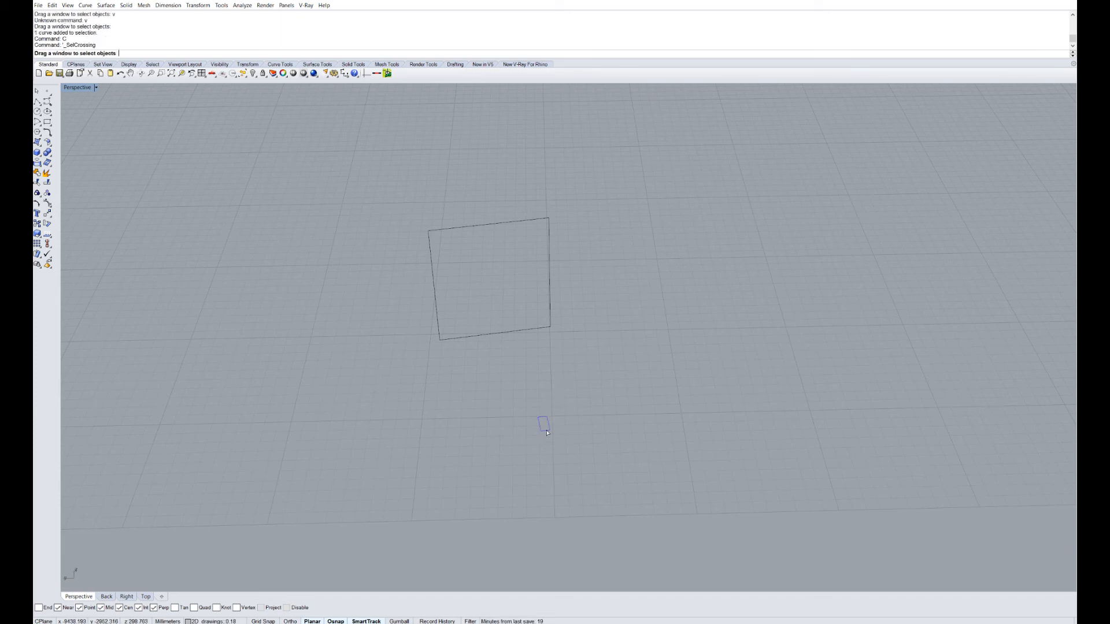
{"action": "left_click", "coordinate": [547, 431]}
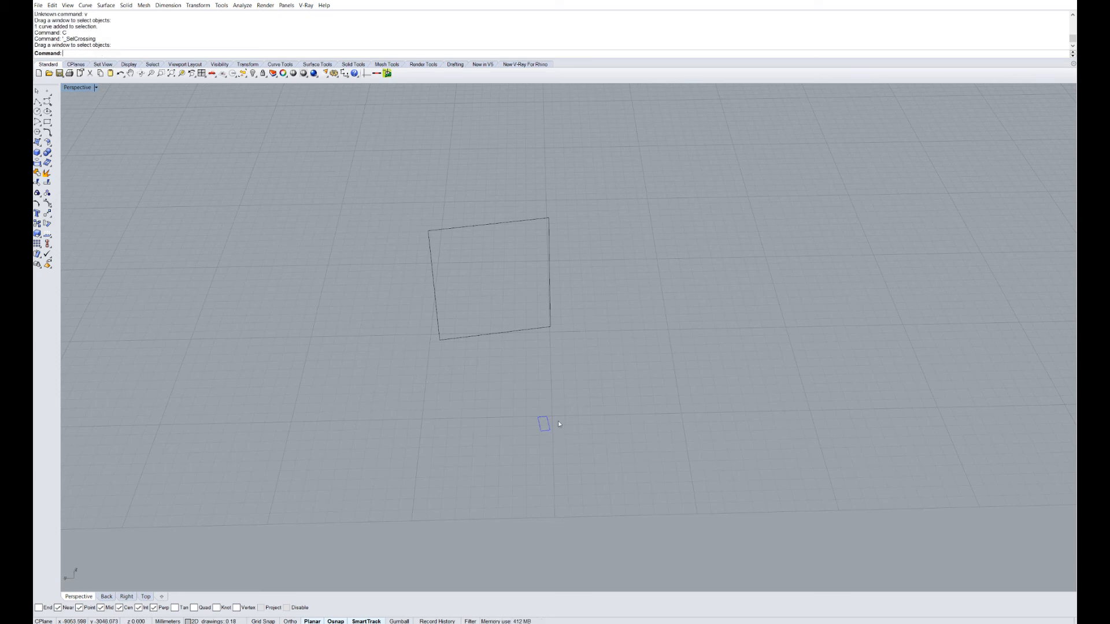
- Try to move the small frame profile vertically up to the height of the window outline
{"action": "type", "text": "M"}
{"action": "key", "text": "Return"}
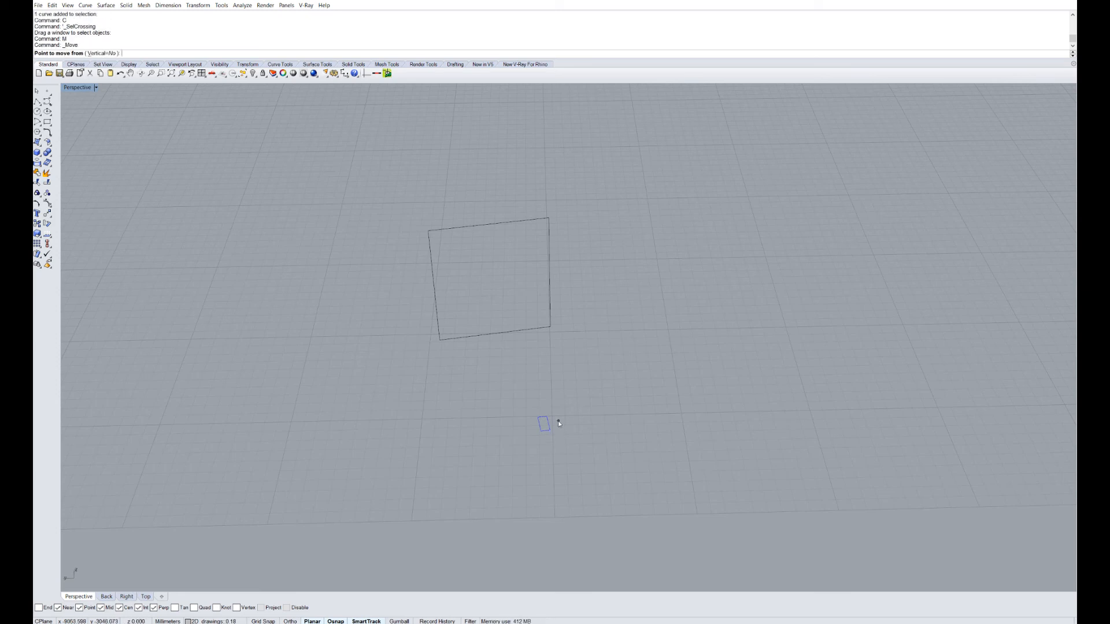
{"action": "type", "text": "v"}
{"action": "key", "text": "Return"}
{"action": "left_click", "coordinate": [547, 415]}
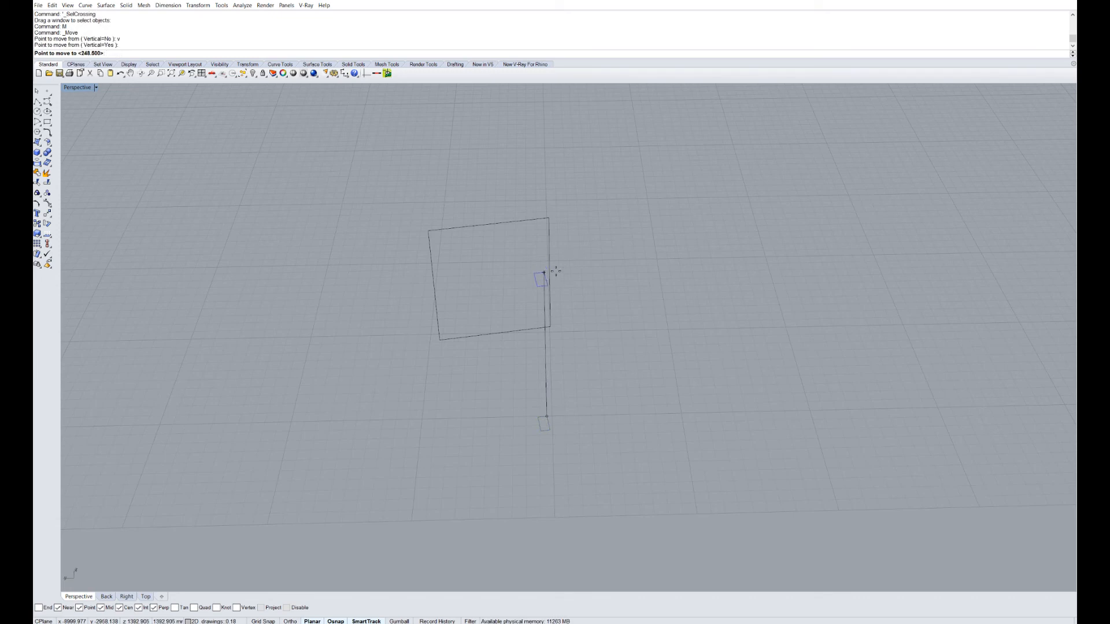
{"action": "left_click", "coordinate": [575, 251]}
{"action": "right_click_drag", "start_coordinate": [577, 251], "coordinate": [561, 330]}
{"action": "key", "text": "ctrl+z"}
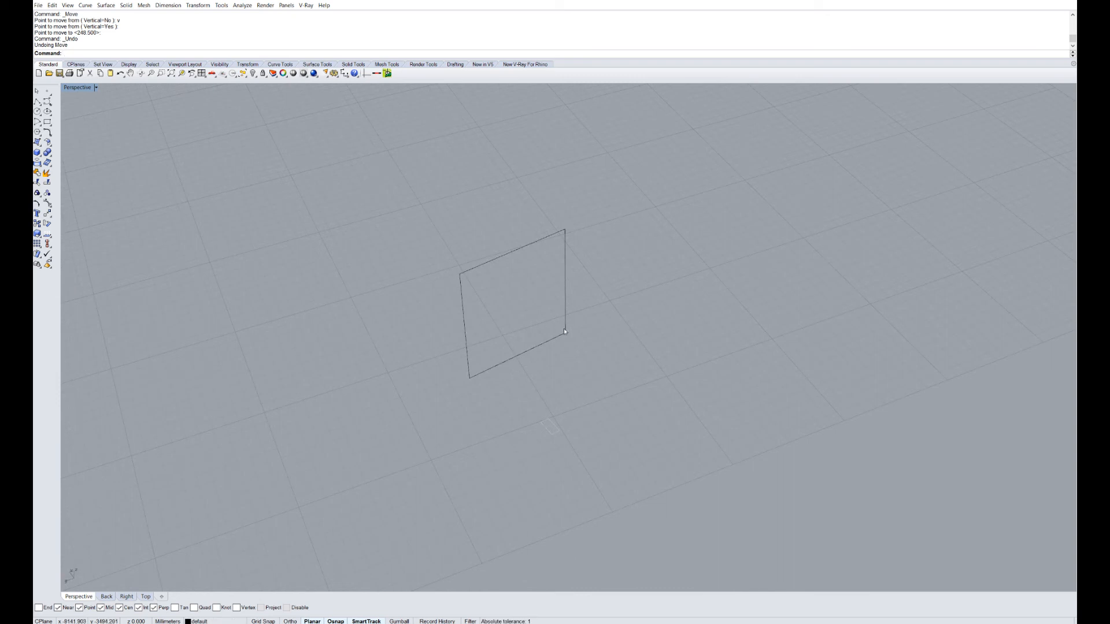
- Show all hidden objects and move the window outline curve from the opening's outer face to the middle of the wall depth
{"action": "left_click", "coordinate": [550, 426]}
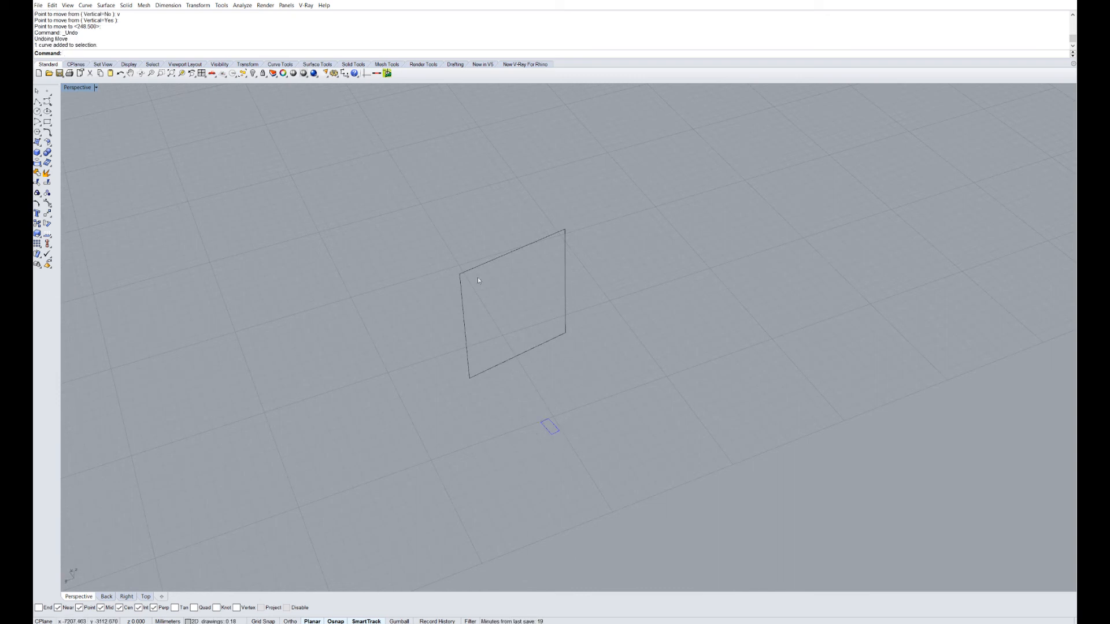
{"action": "type", "text": "Show"}
{"action": "key", "text": "Return"}
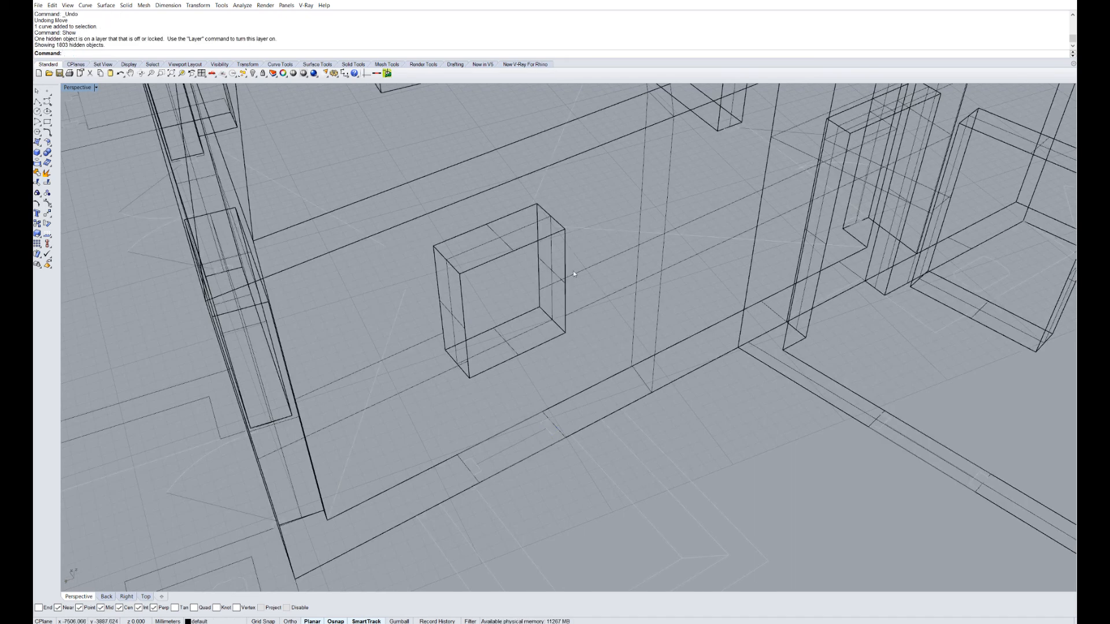
{"action": "left_click", "coordinate": [567, 270]}
{"action": "left_click", "coordinate": [601, 295]}
{"action": "type", "text": "M"}
{"action": "key", "text": "Return"}
{"action": "left_click", "coordinate": [565, 333]}
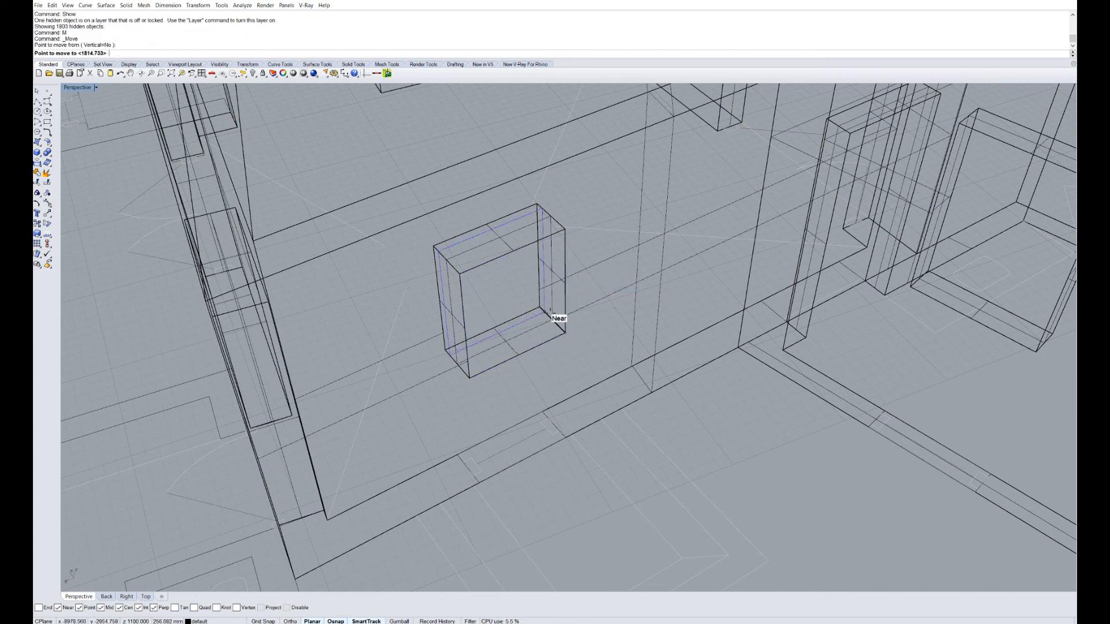
{"action": "left_click", "coordinate": [551, 320]}
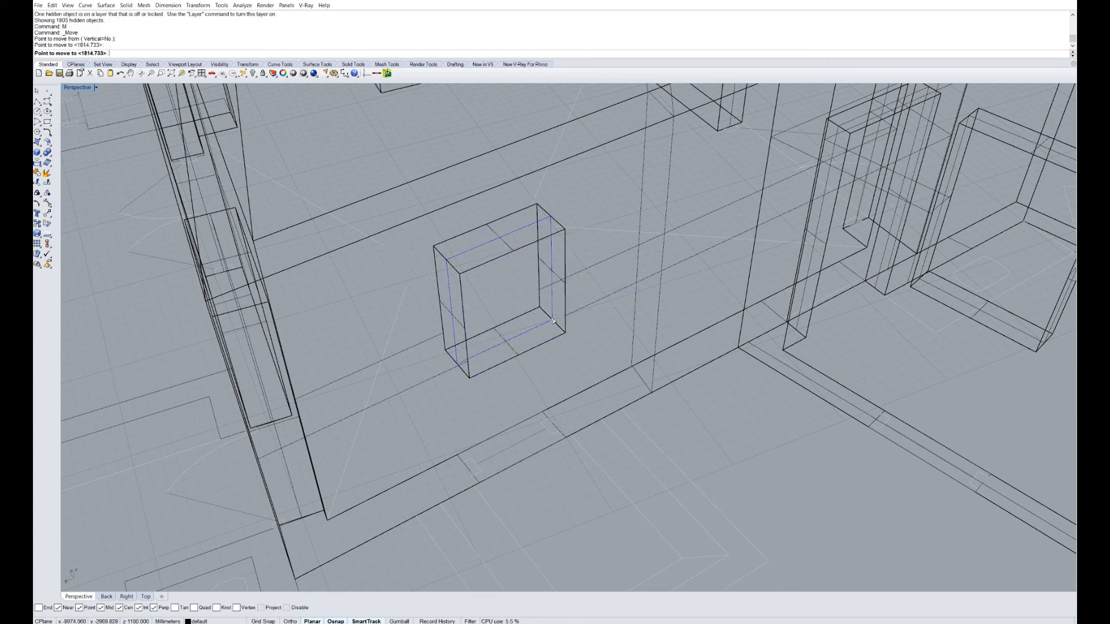
- Move the small frame profile vertically from the plan up to the side edge of the window outline
{"action": "left_click", "coordinate": [558, 435]}
{"action": "type", "text": "M"}
{"action": "key", "text": "Return"}
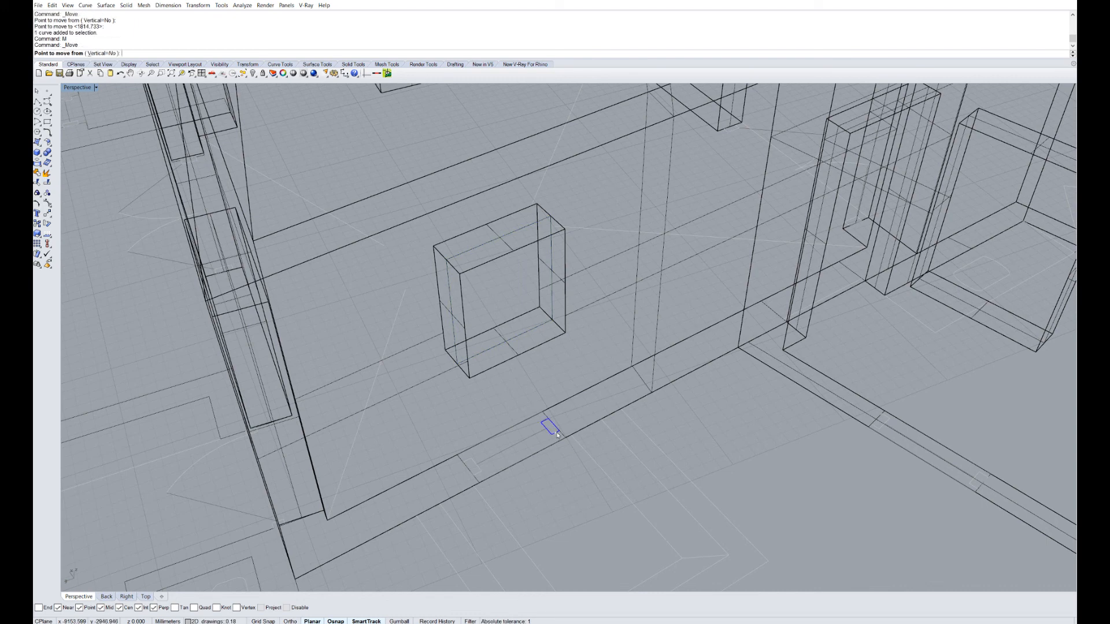
{"action": "type", "text": "v"}
{"action": "key", "text": "Return"}
{"action": "left_click", "coordinate": [557, 421]}
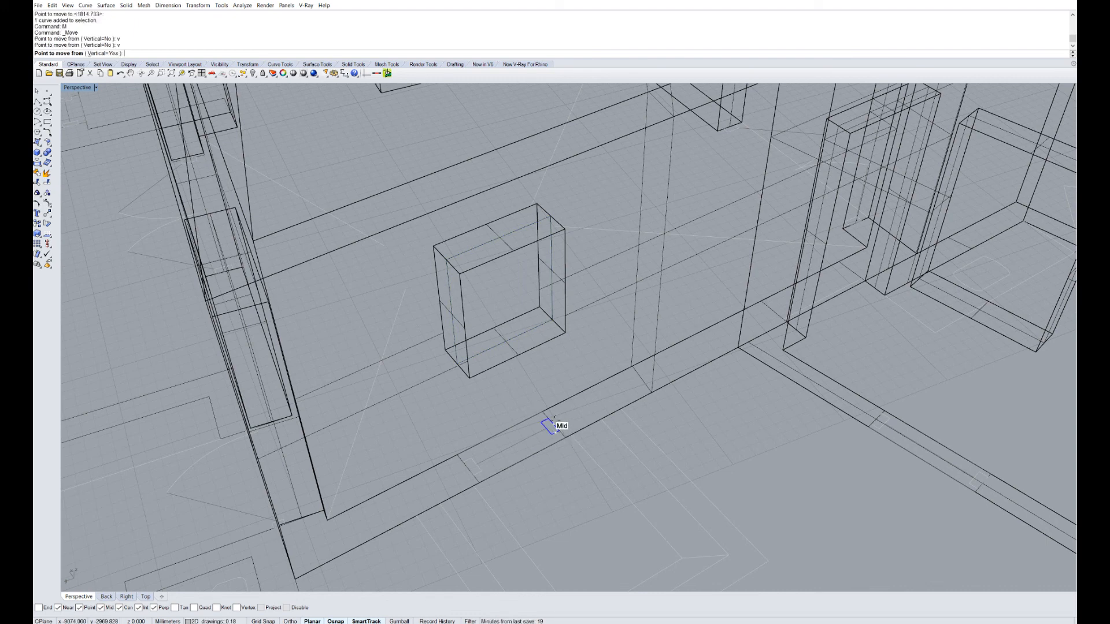
{"action": "left_click", "coordinate": [550, 295]}
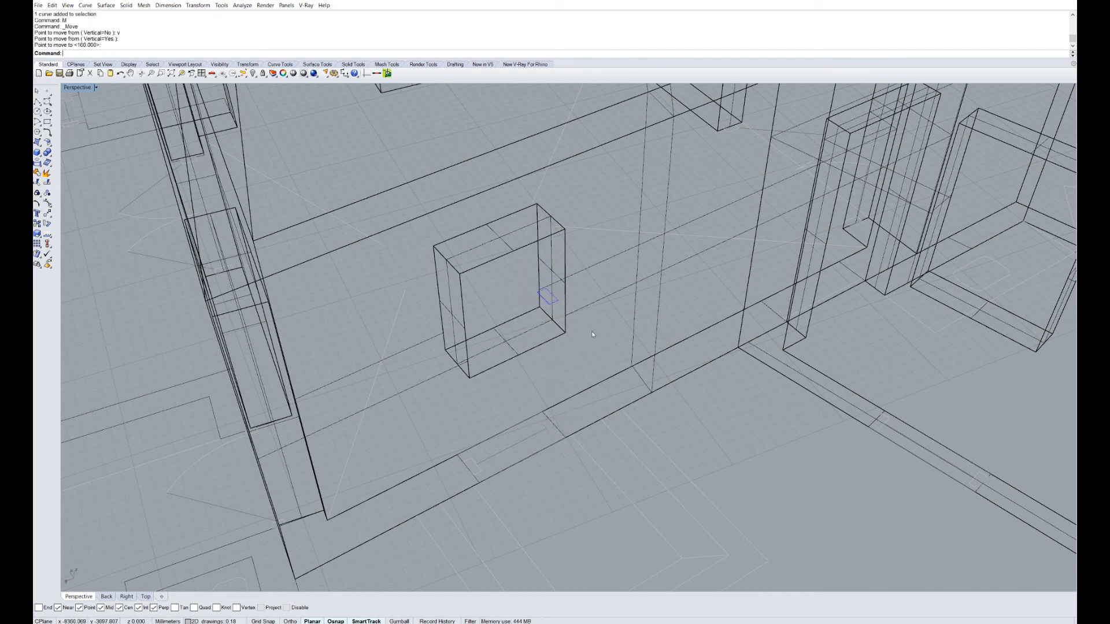
- Isolate the window outline curve and the raised frame profile by hiding all other objects
{"action": "left_click", "coordinate": [550, 321]}
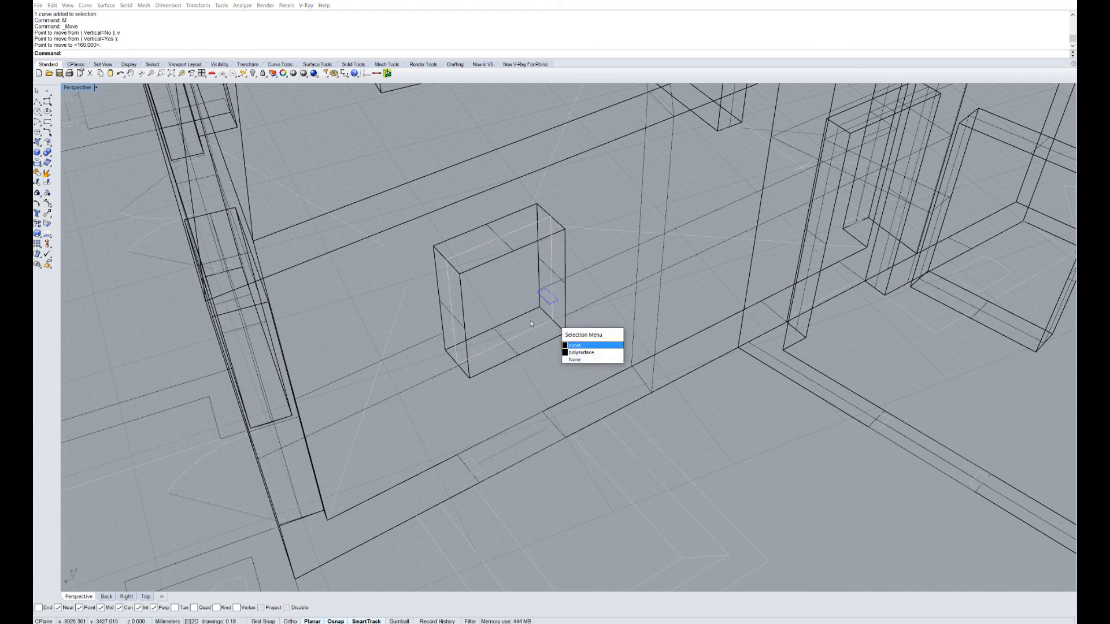
{"action": "key", "text": "Return"}
{"action": "type", "text": "Invert"}
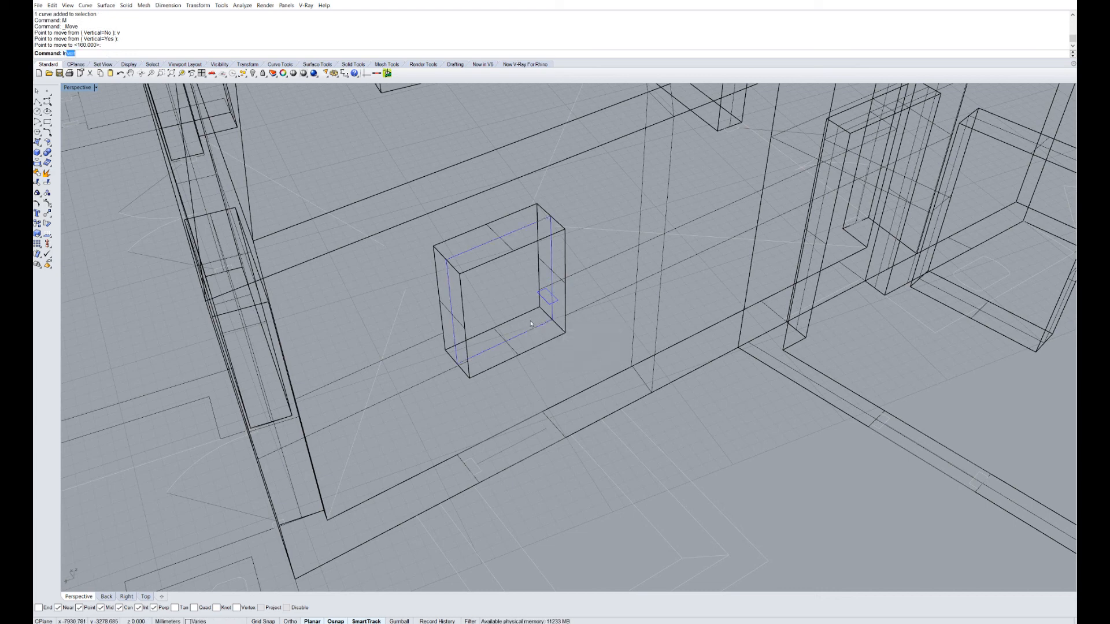
{"action": "key", "text": "Return"}
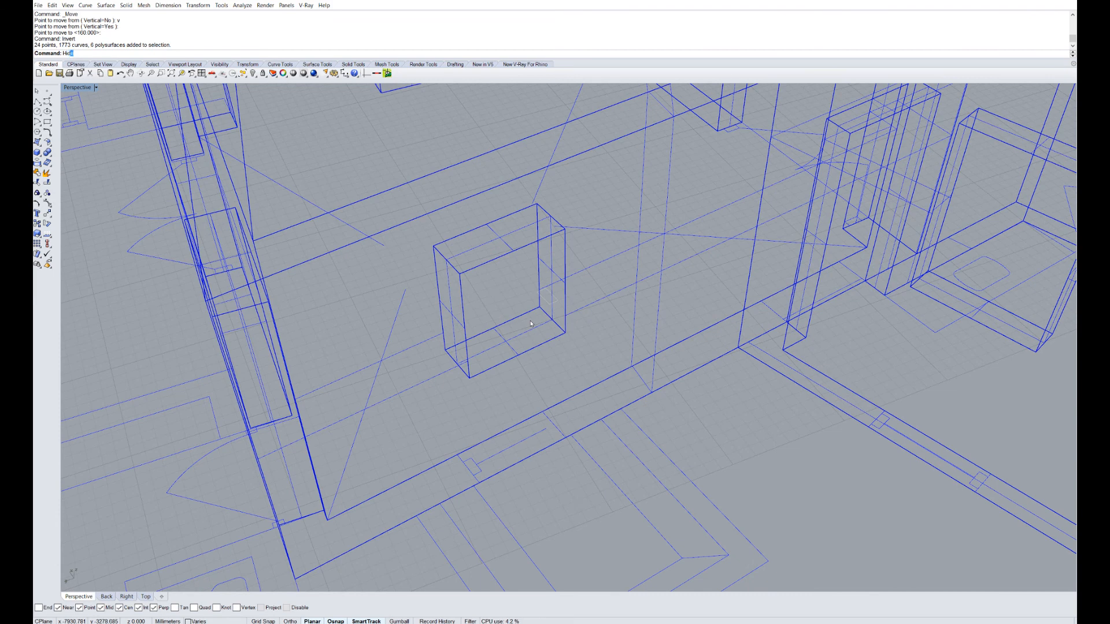
{"action": "key", "text": "ctrl+h"}
{"action": "right_click_drag", "start_coordinate": [540, 331], "coordinate": [507, 327]}
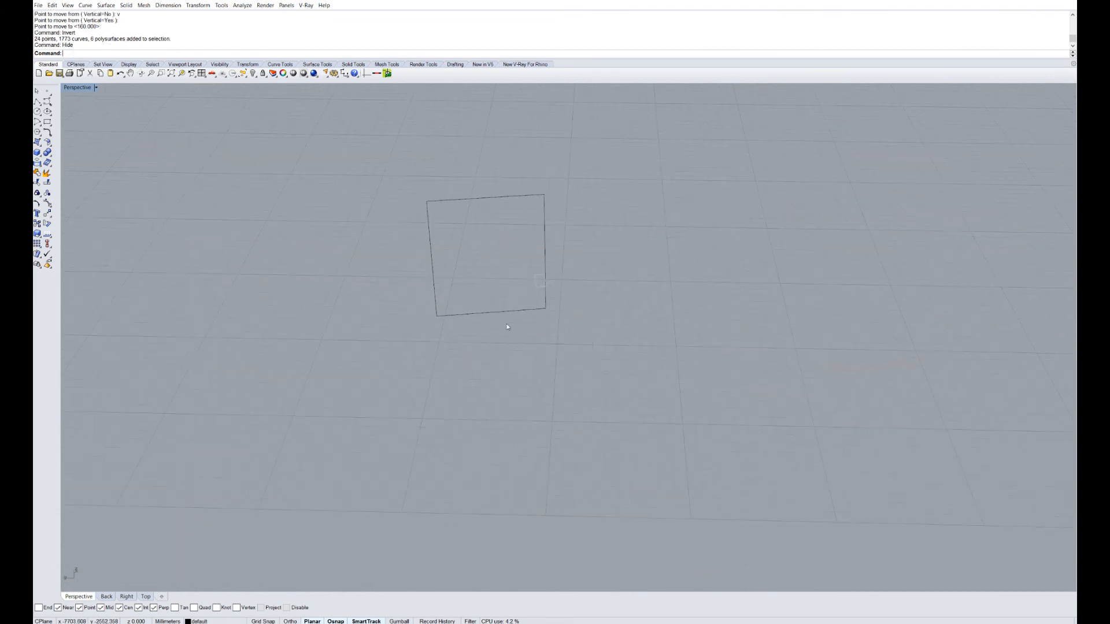
- Sweep the raised frame profile along the closed window outline with Sweep1
{"action": "type", "text": "Sweep"}
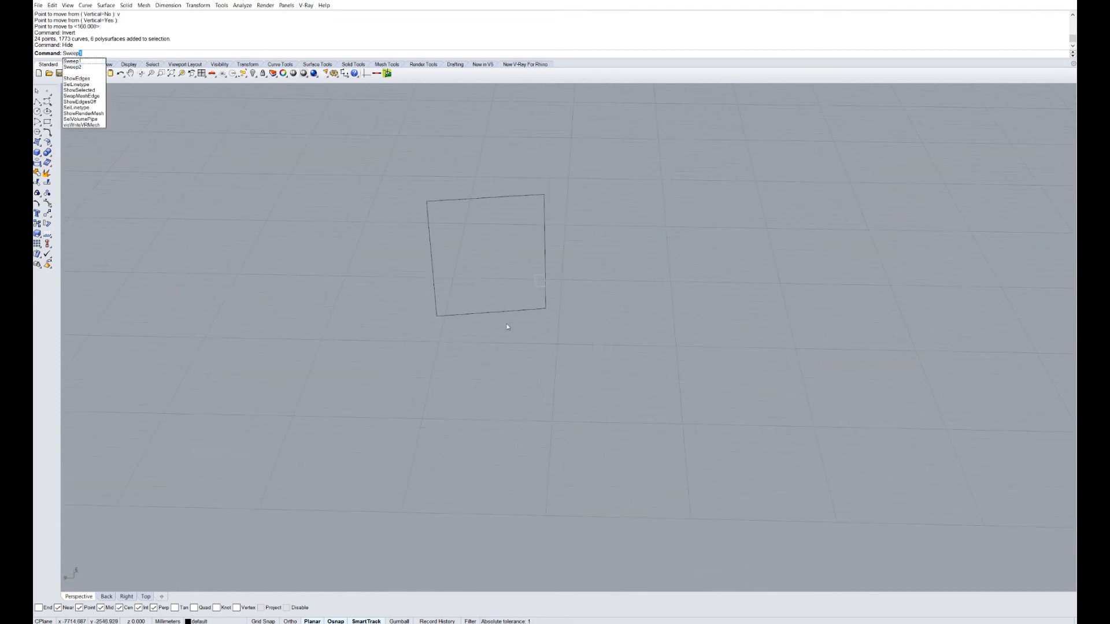
{"action": "key", "text": "Return"}
{"action": "right_click_drag", "start_coordinate": [542, 289], "coordinate": [575, 265]}
{"action": "scroll", "coordinate": [575, 265], "scroll_direction": "up", "scroll_amount": 3}
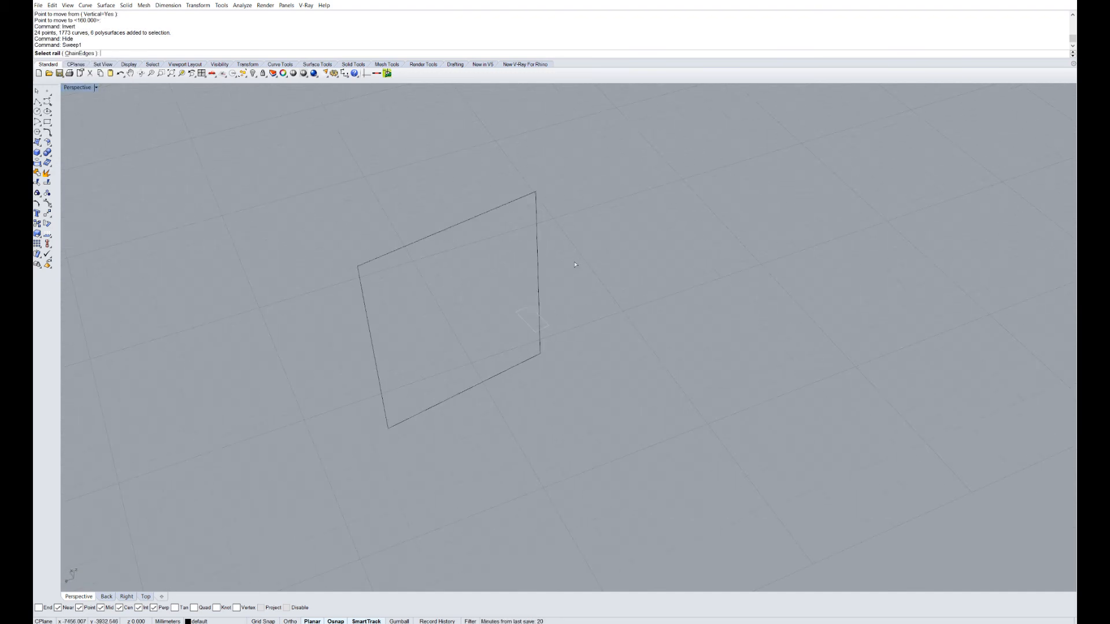
{"action": "left_click", "coordinate": [540, 257]}
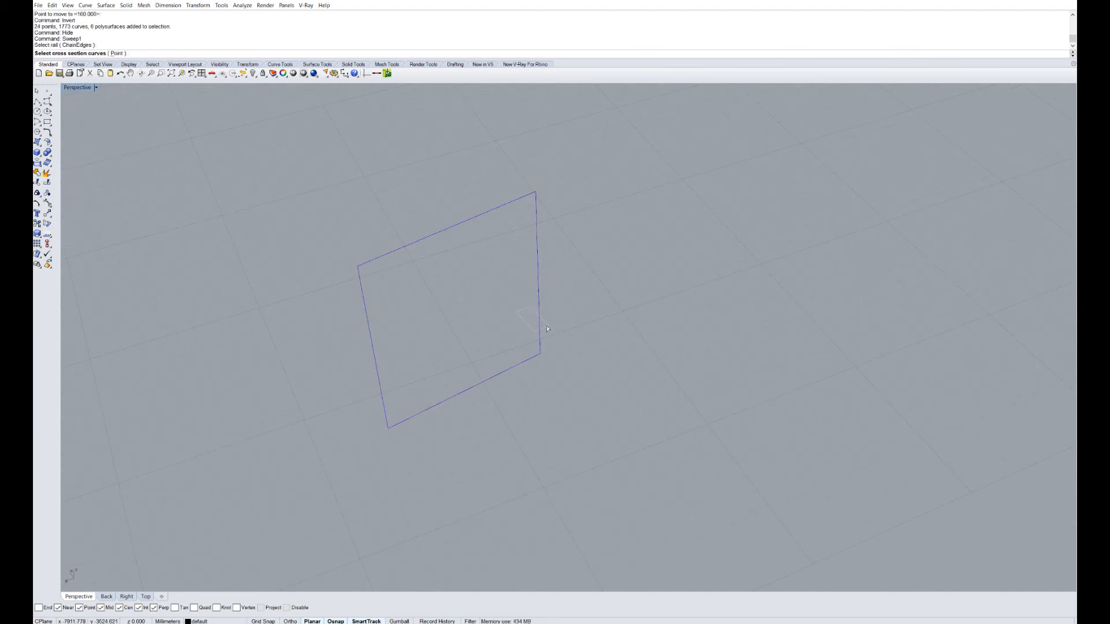
{"action": "left_click", "coordinate": [546, 327]}
{"action": "key", "text": "Return"}
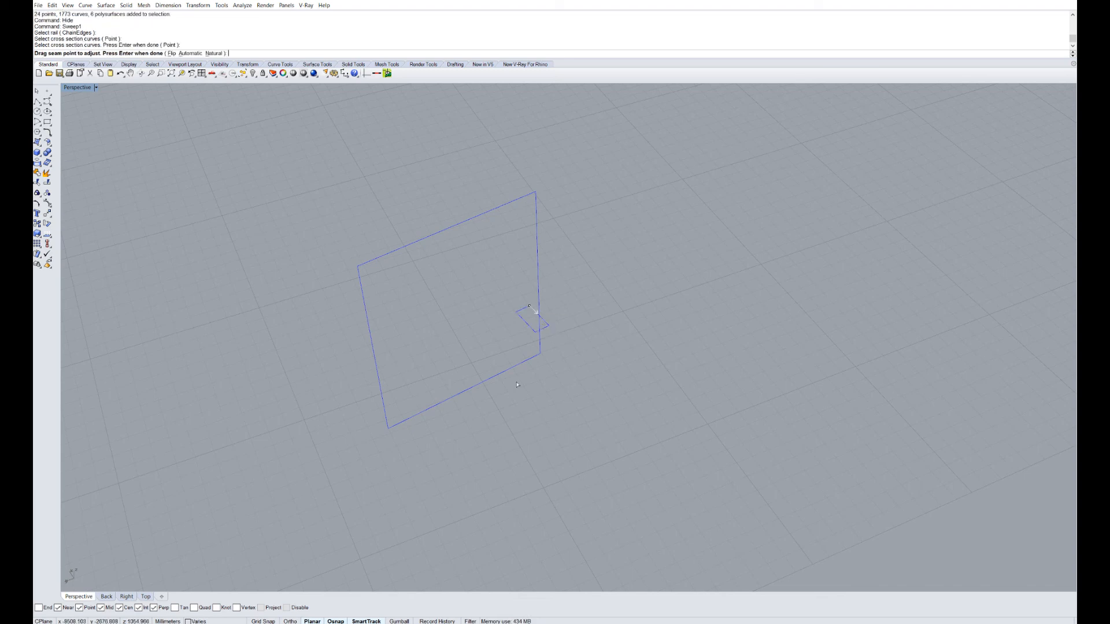
{"action": "left_click", "coordinate": [549, 329]}
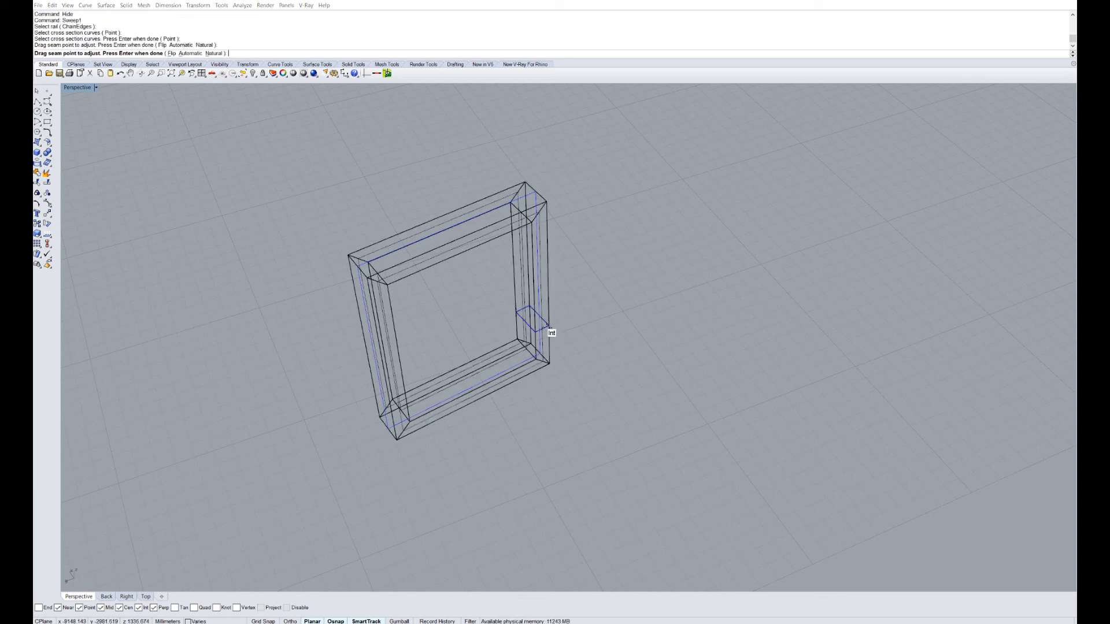
{"action": "key", "text": "Return"}
{"action": "left_click", "coordinate": [517, 374]}
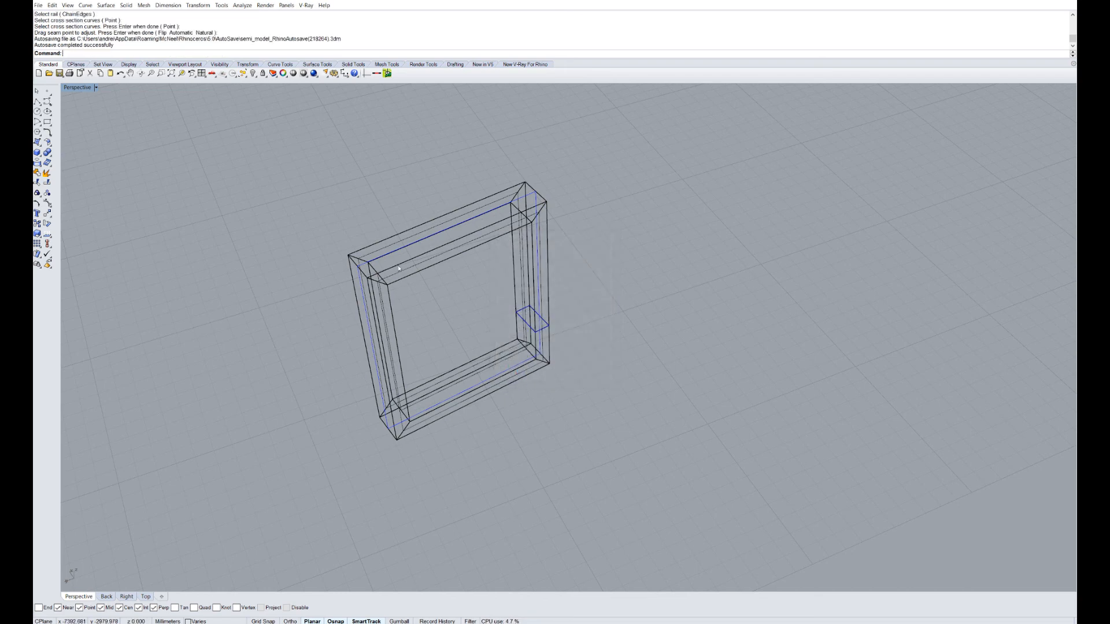
- Set the perspective view to Shaded display and inspect the swept window frame
{"action": "left_click", "coordinate": [78, 87]}
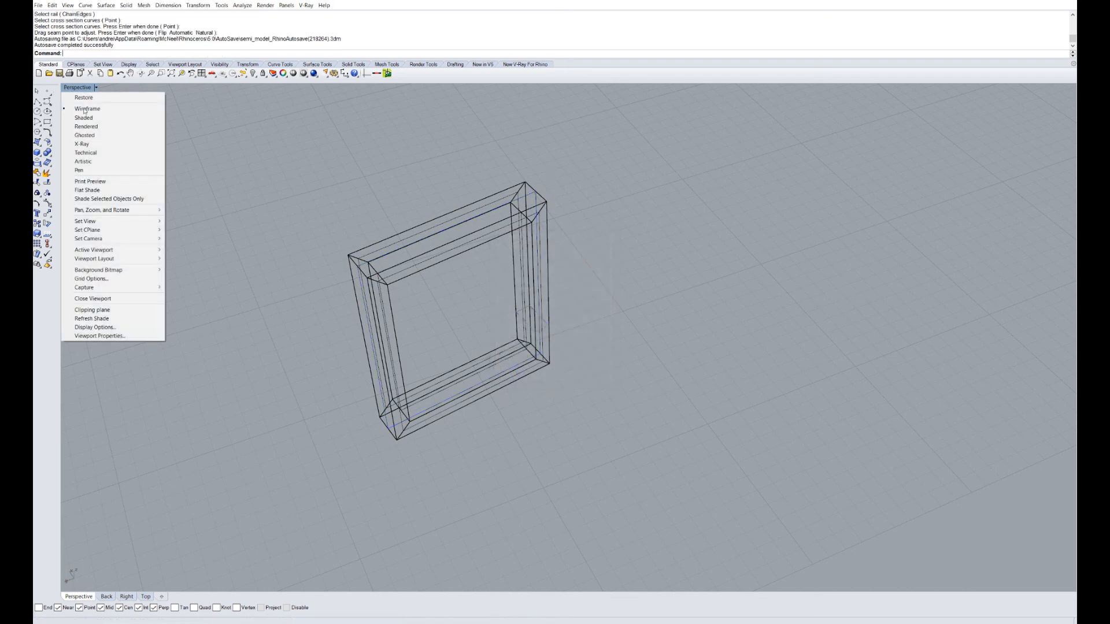
{"action": "left_click", "coordinate": [84, 118]}
{"action": "scroll", "coordinate": [483, 214], "scroll_direction": "up", "scroll_amount": 2}
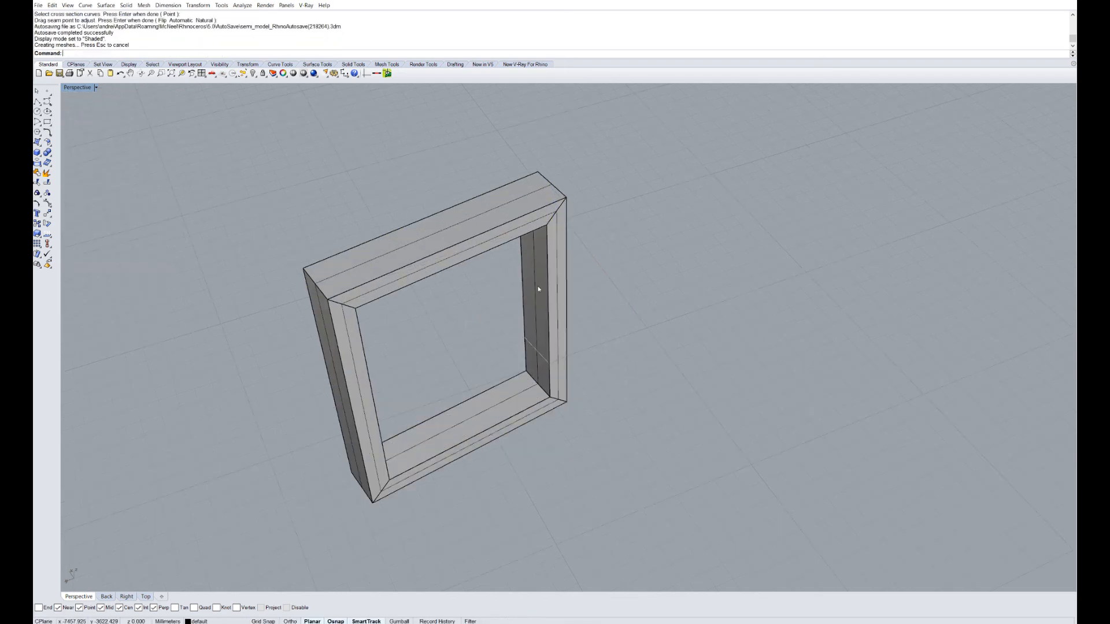
{"action": "right_click_drag", "start_coordinate": [538, 289], "coordinate": [441, 177]}
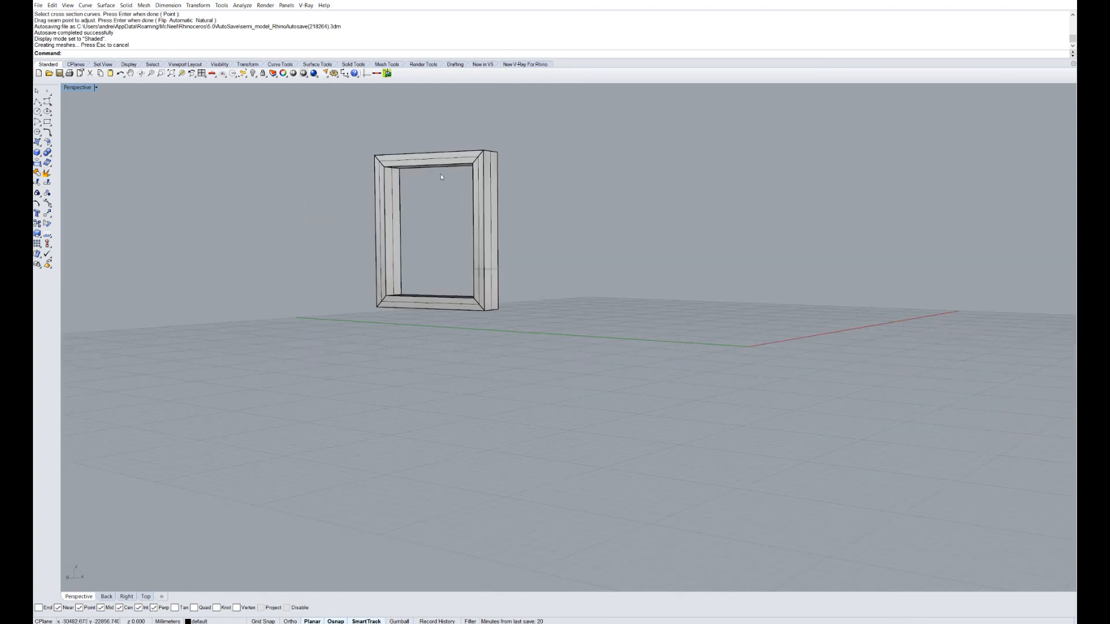
- Show all hidden objects to view the frame in the house, and undo the Show
{"action": "type", "text": "Show"}
{"action": "key", "text": "Return"}
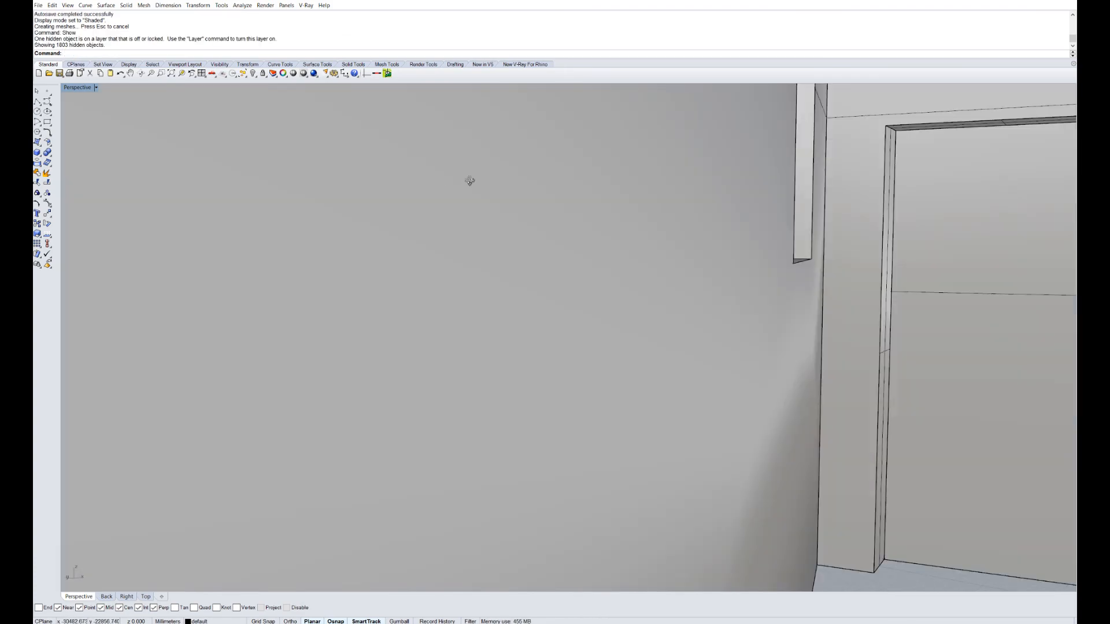
{"action": "scroll", "coordinate": [491, 188], "scroll_direction": "down", "scroll_amount": 3}
{"action": "scroll", "coordinate": [512, 197], "scroll_direction": "down", "scroll_amount": 4}
{"action": "right_click_drag", "start_coordinate": [512, 202], "coordinate": [554, 316]}
{"action": "key", "text": "ctrl+z"}
- Delete the swept window frame, leaving only the outline curve and profile
{"action": "scroll", "coordinate": [481, 224], "scroll_direction": "up", "scroll_amount": 4}
{"action": "left_click", "coordinate": [478, 217]}
{"action": "key", "text": "Delete"}
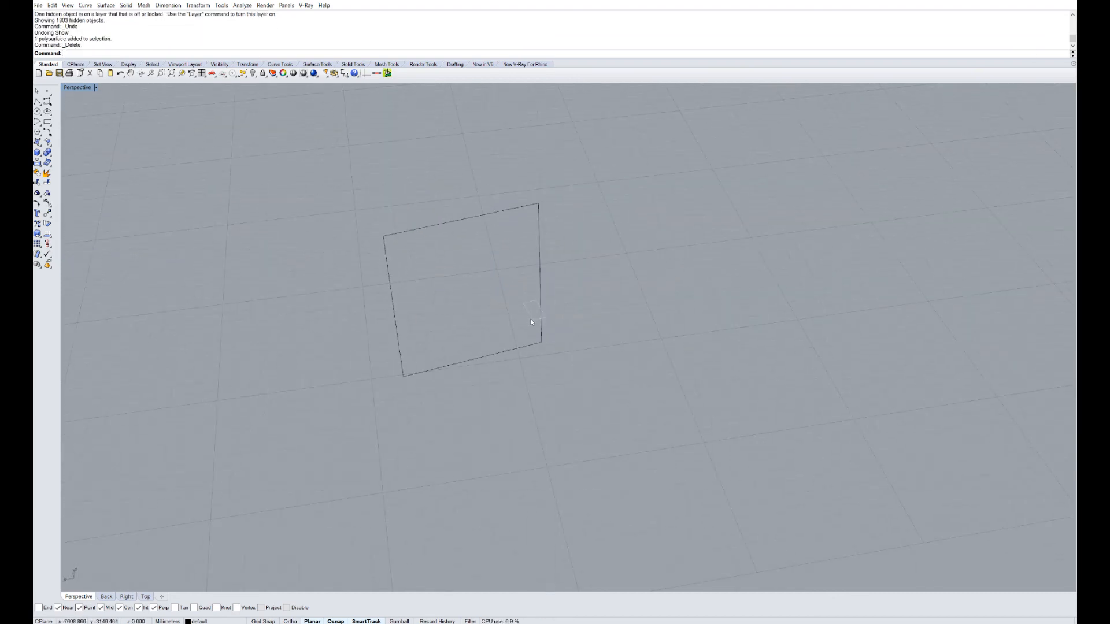
- In the Top view, draw a polyline from the profile's lower outer corner about 31 mm along the short side, turning into the rectangle
{"action": "left_click", "coordinate": [528, 311]}
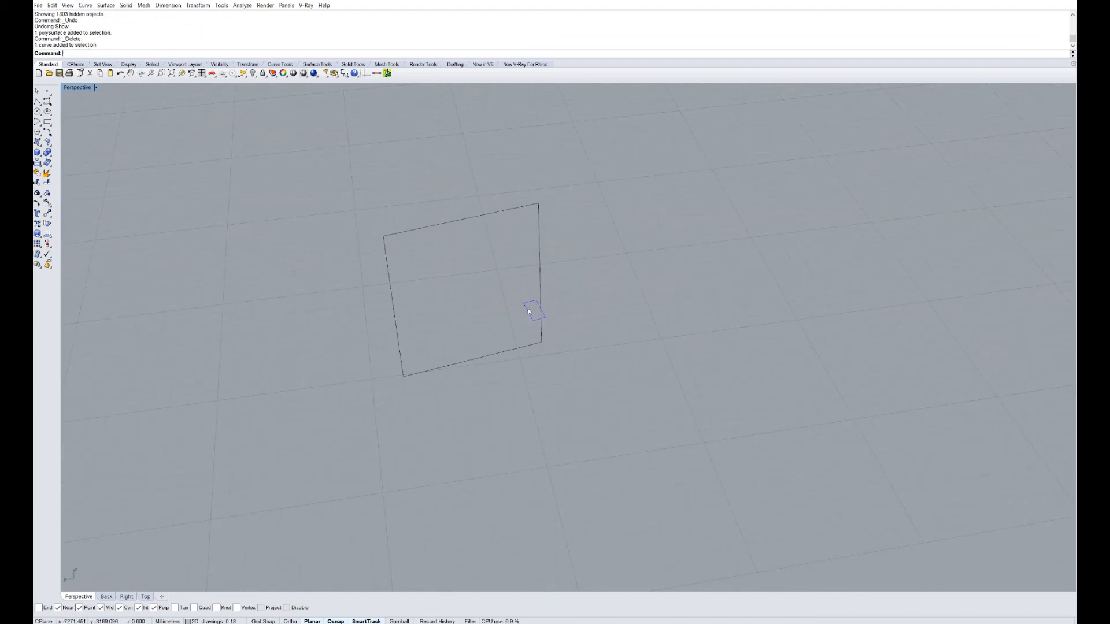
{"action": "double_click", "coordinate": [82, 89]}
{"action": "double_click", "coordinate": [72, 88]}
{"action": "scroll", "coordinate": [454, 276], "scroll_direction": "down", "scroll_amount": 16}
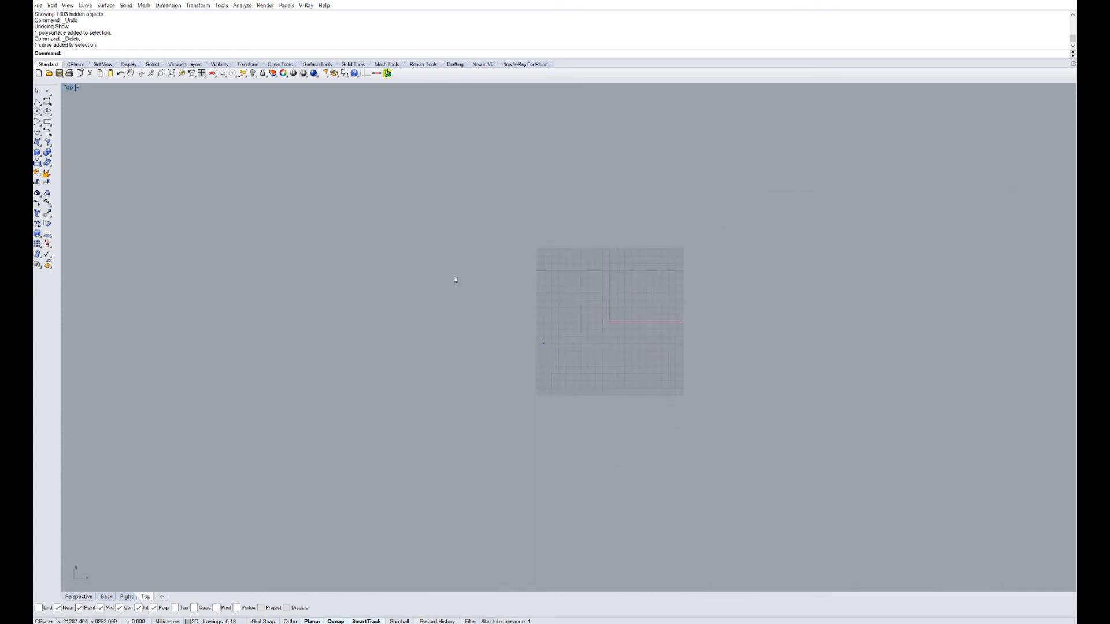
{"action": "scroll", "coordinate": [535, 324], "scroll_direction": "up", "scroll_amount": 15}
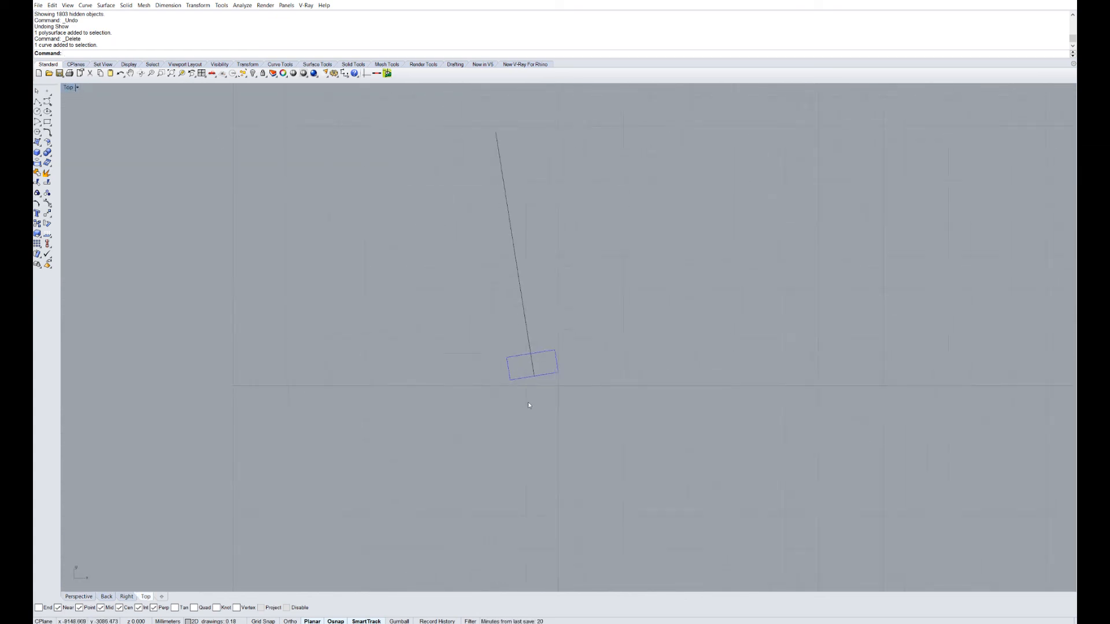
{"action": "scroll", "coordinate": [540, 373], "scroll_direction": "up", "scroll_amount": 4}
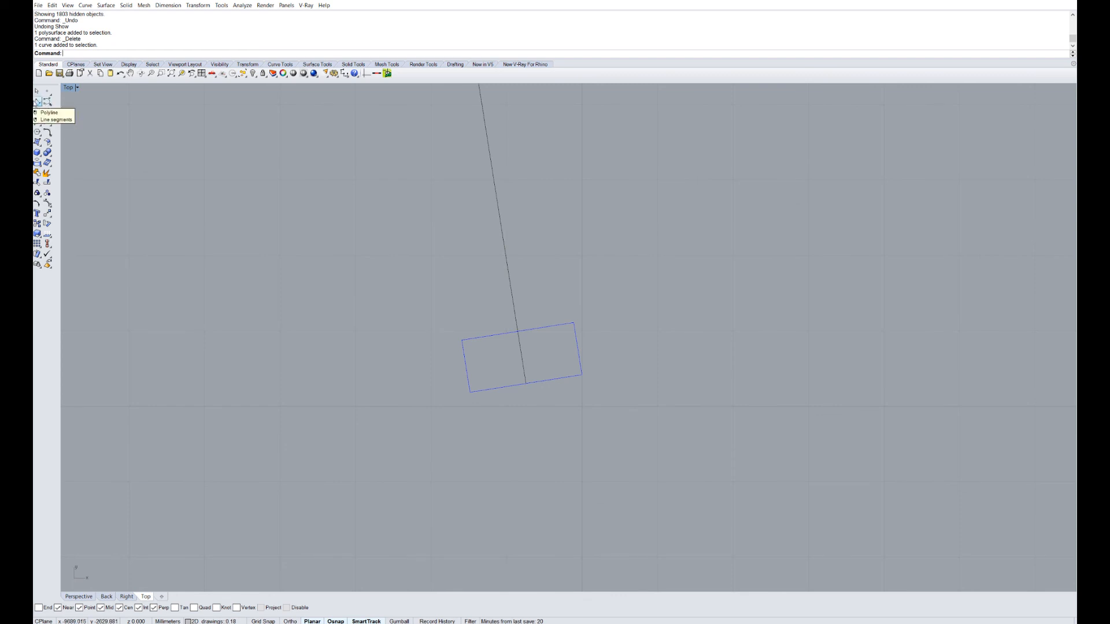
{"action": "left_click", "coordinate": [38, 102]}
{"action": "scroll", "coordinate": [499, 401], "scroll_direction": "up", "scroll_amount": 5}
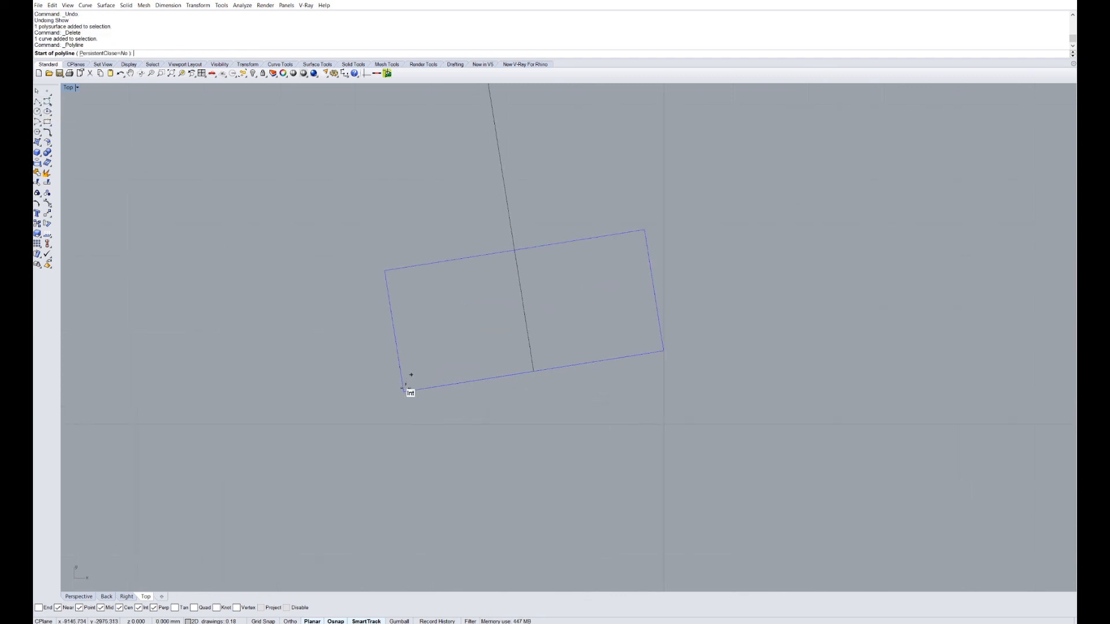
{"action": "left_click", "coordinate": [403, 392]}
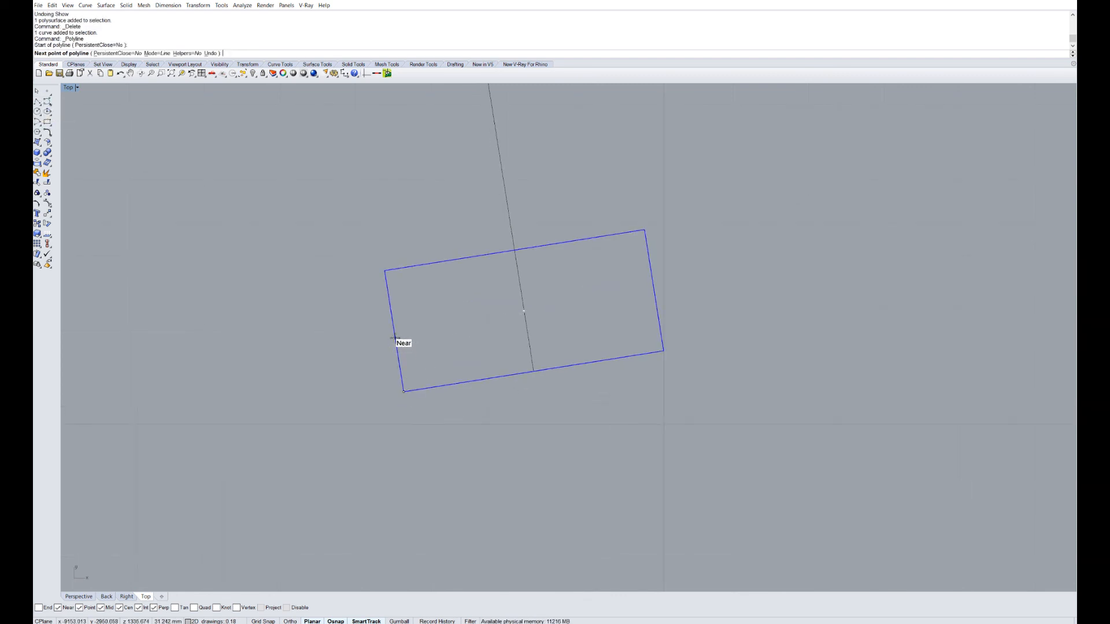
{"action": "left_click", "coordinate": [395, 338]}
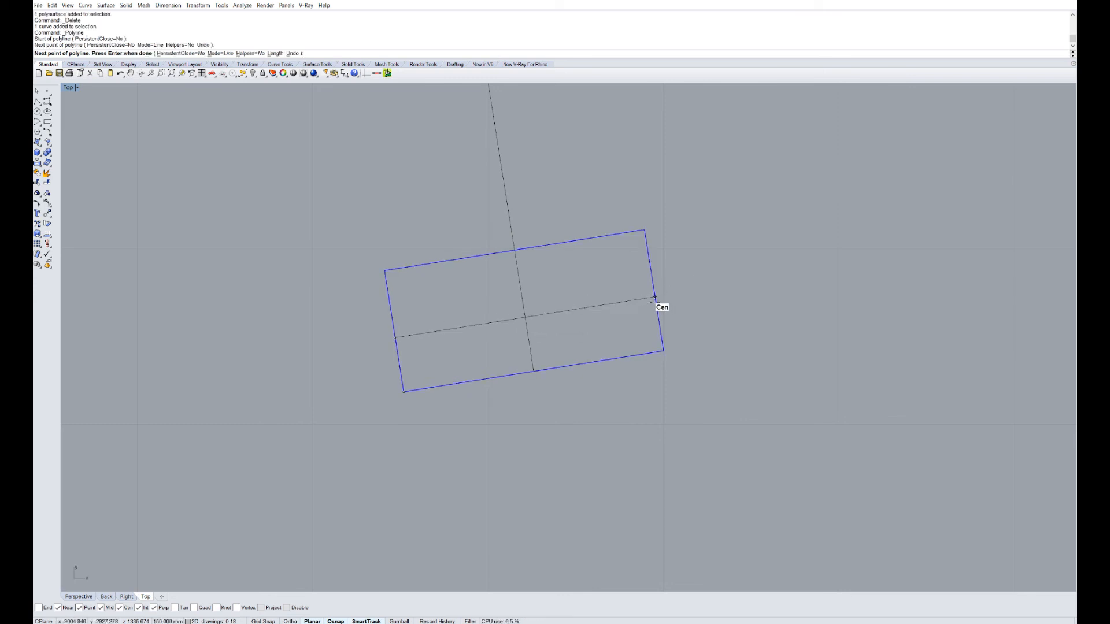
{"action": "left_click", "coordinate": [456, 330]}
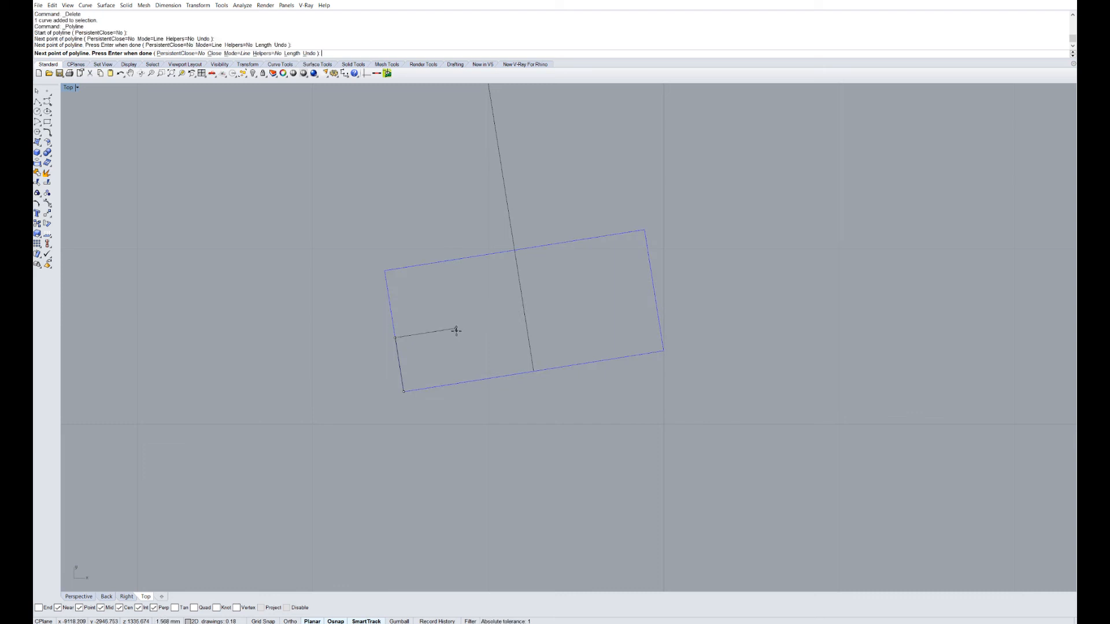
{"action": "key", "text": "Return"}
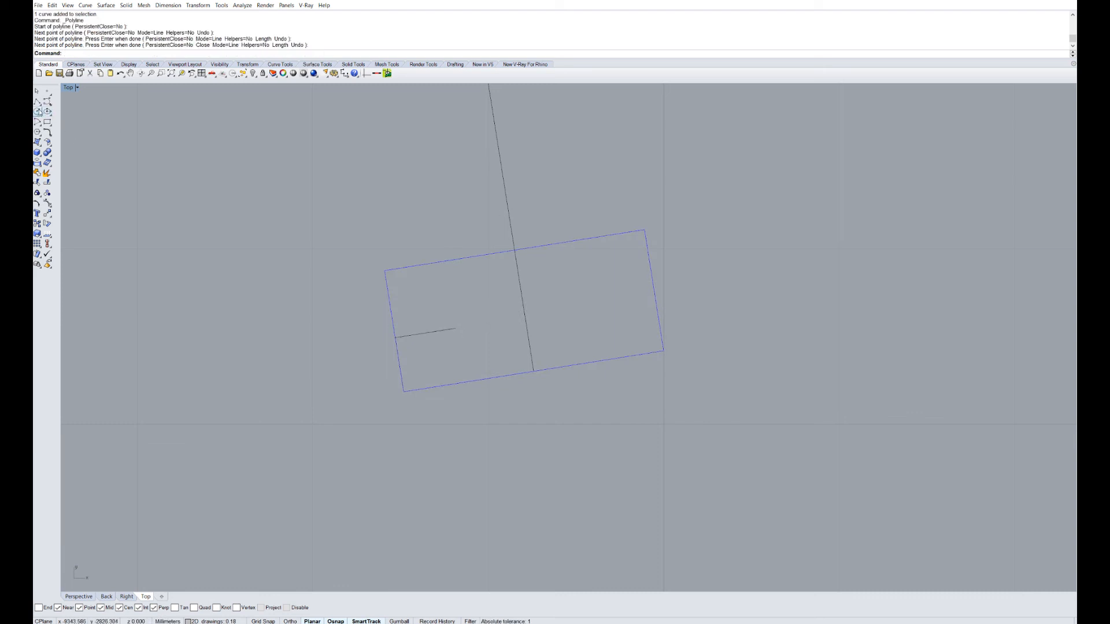
- Draw a start-end-point arc from the polyline's inner end to the midpoint of the profile rectangle's upper long side, bulging toward its corner
{"action": "left_click", "coordinate": [41, 124]}
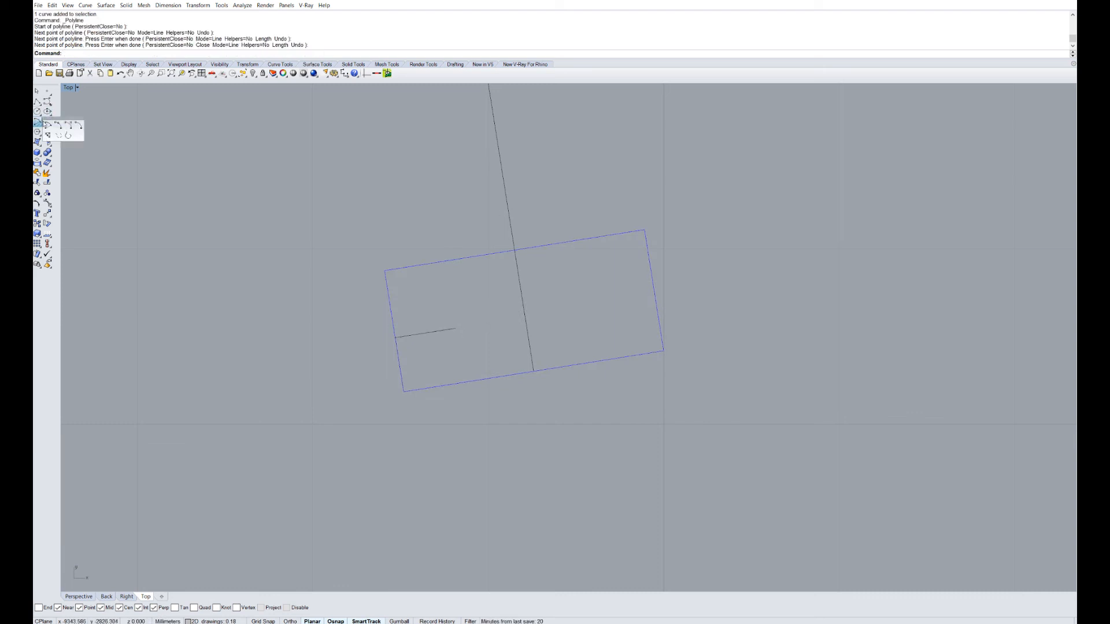
{"action": "left_click", "coordinate": [55, 126]}
{"action": "left_click", "coordinate": [453, 327]}
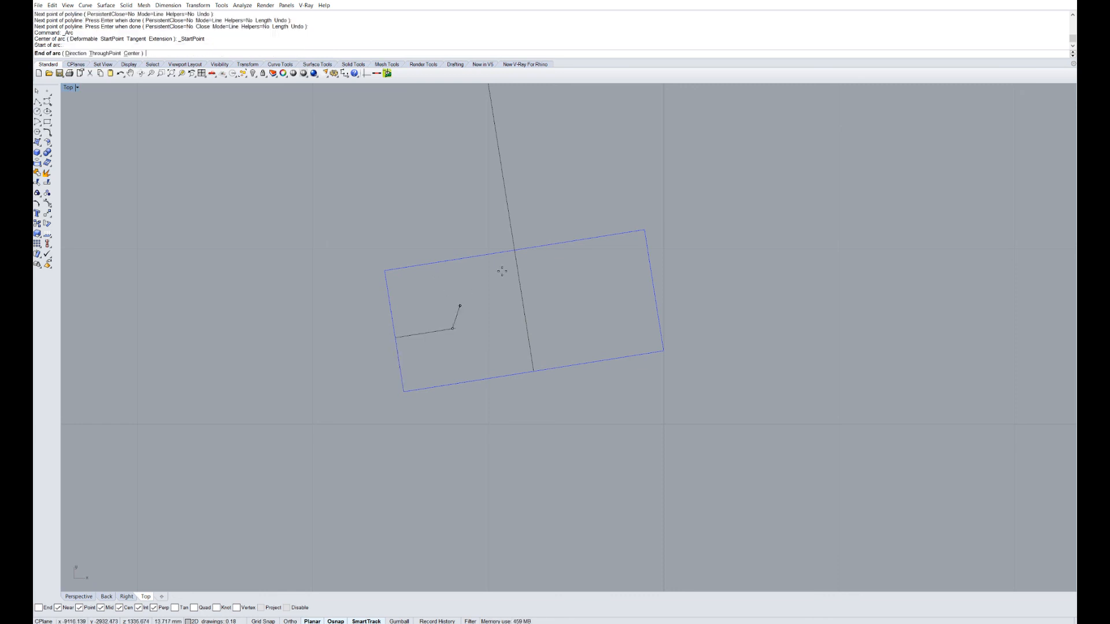
{"action": "left_click", "coordinate": [514, 250]}
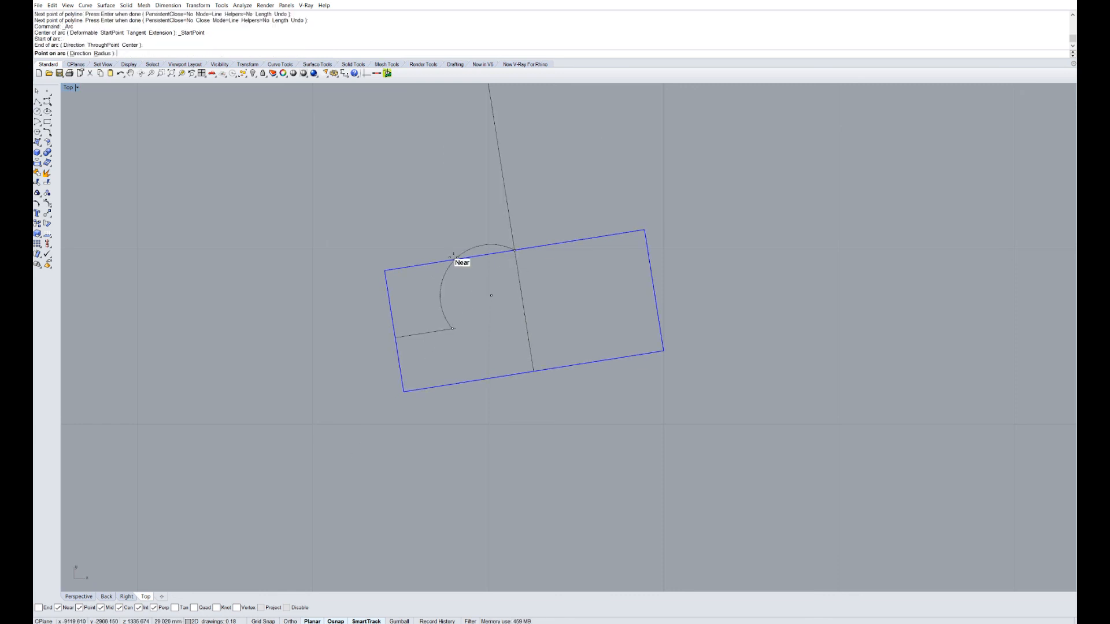
{"action": "left_click", "coordinate": [457, 298]}
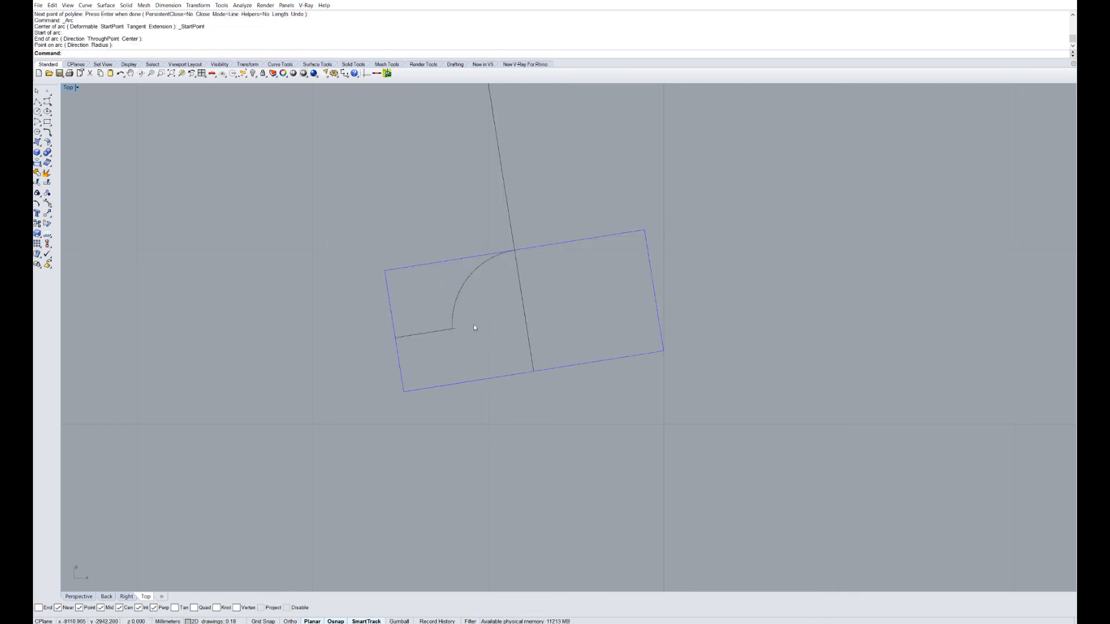
- Trim the short piece of the polyline that overhangs the arc's start, using the two curves as cutting objects
{"action": "left_click_drag", "start_coordinate": [475, 335], "coordinate": [424, 303]}
{"action": "type", "text": "Trim"}
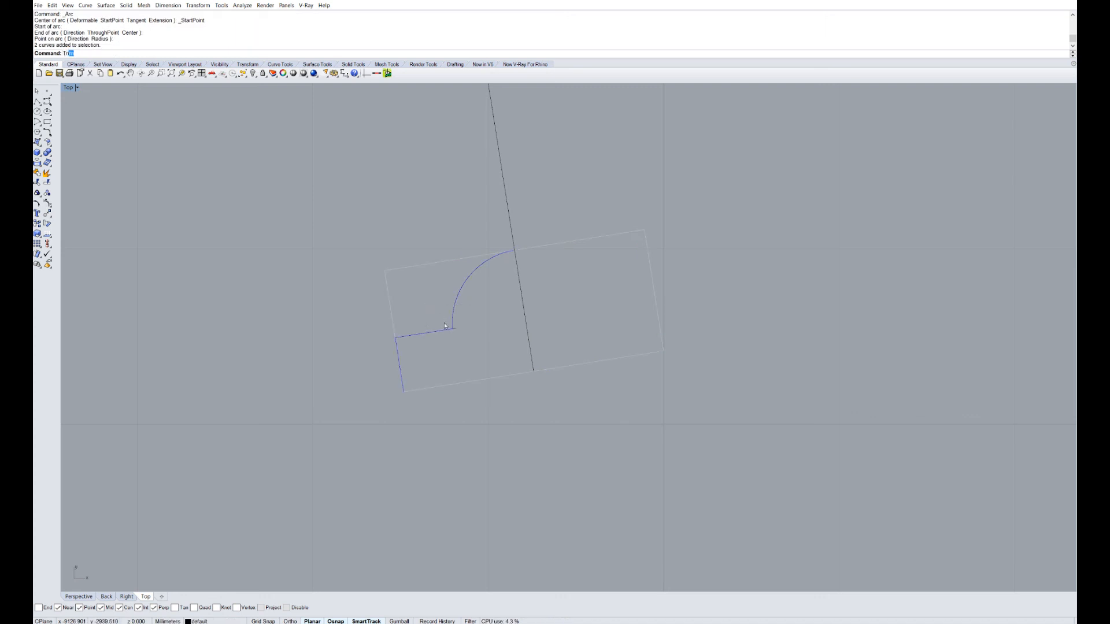
{"action": "key", "text": "Return"}
{"action": "scroll", "coordinate": [446, 327], "scroll_direction": "up", "scroll_amount": 8}
{"action": "left_click", "coordinate": [464, 332]}
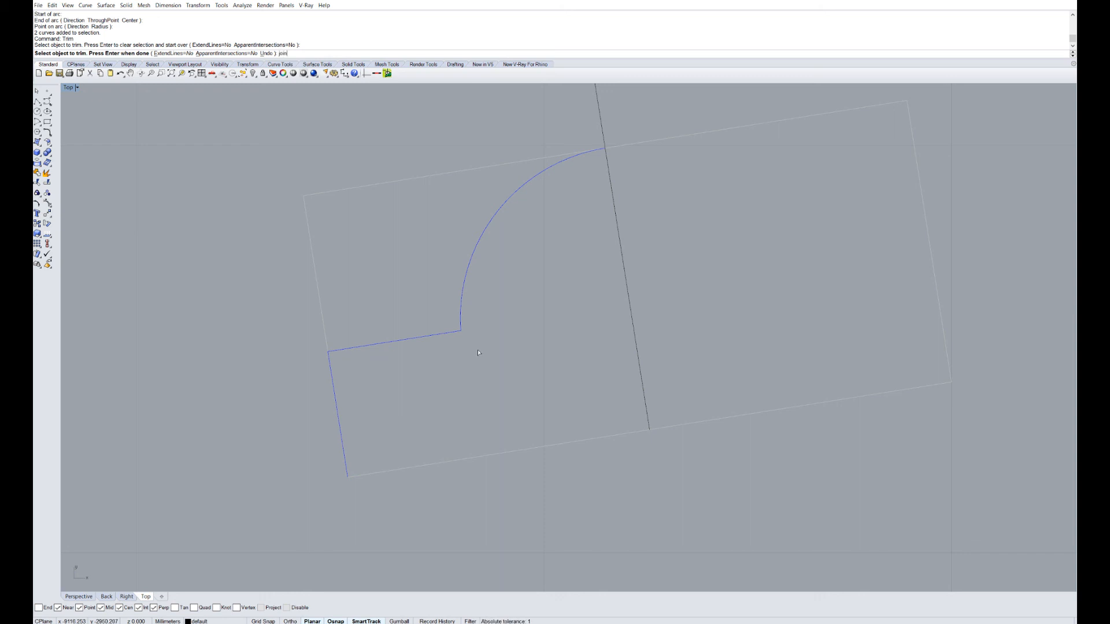
{"action": "type", "text": "join"}
{"action": "key", "text": "Return"}
{"action": "type", "text": "mirror"}
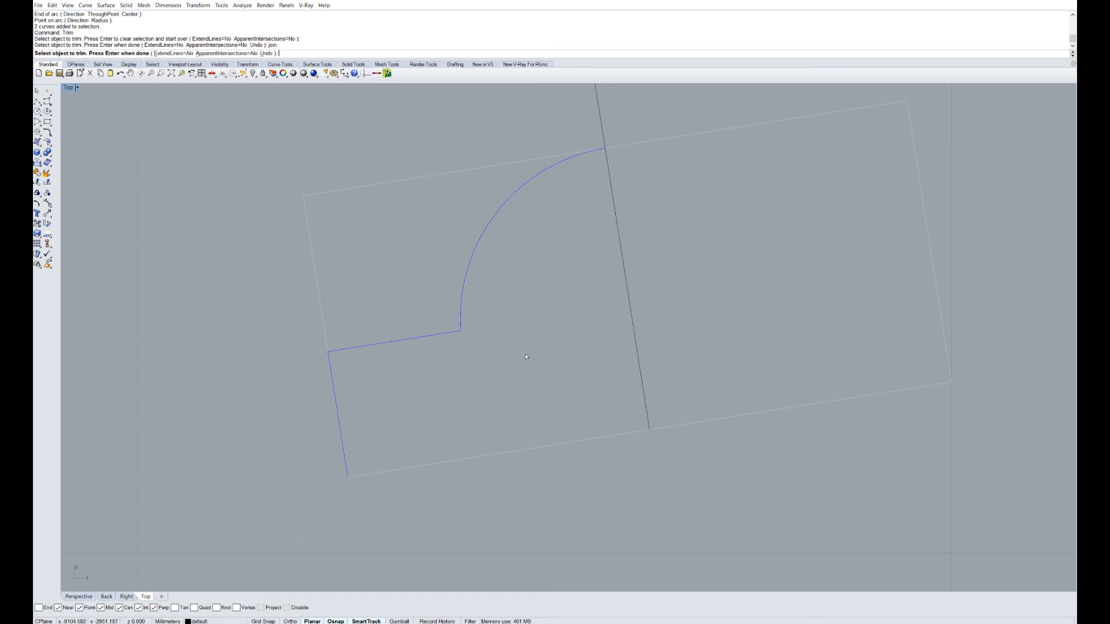
{"action": "type", "text": "rr"}
{"action": "key", "text": "Escape"}
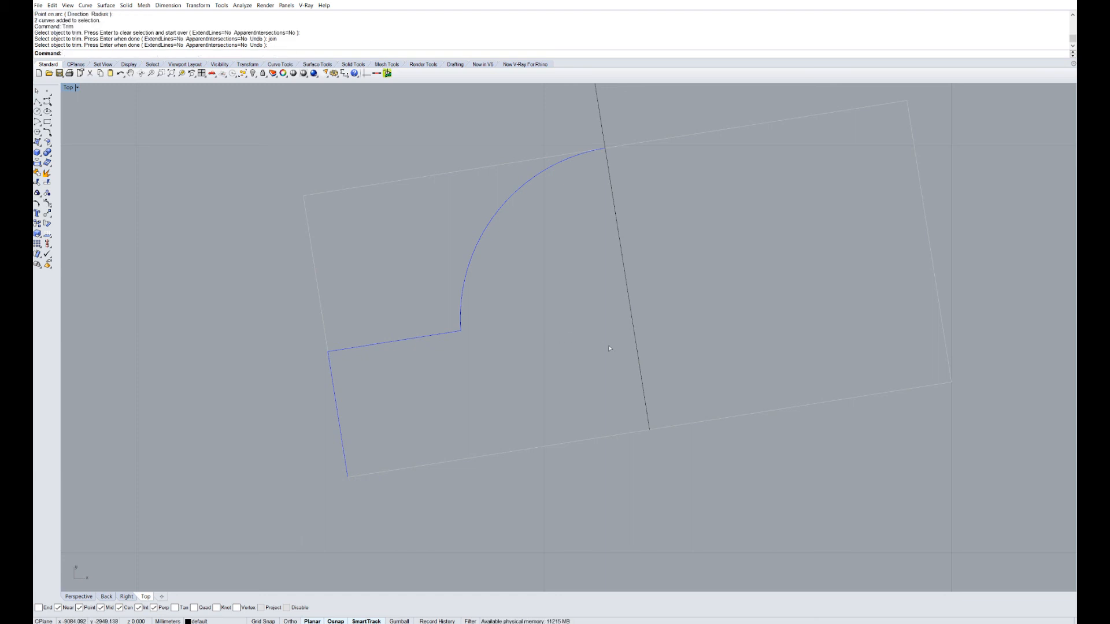
- Join the polyline and arc, and mirror the joined curve across the profile rectangle's centre line, keeping the original
{"action": "type", "text": "Join"}
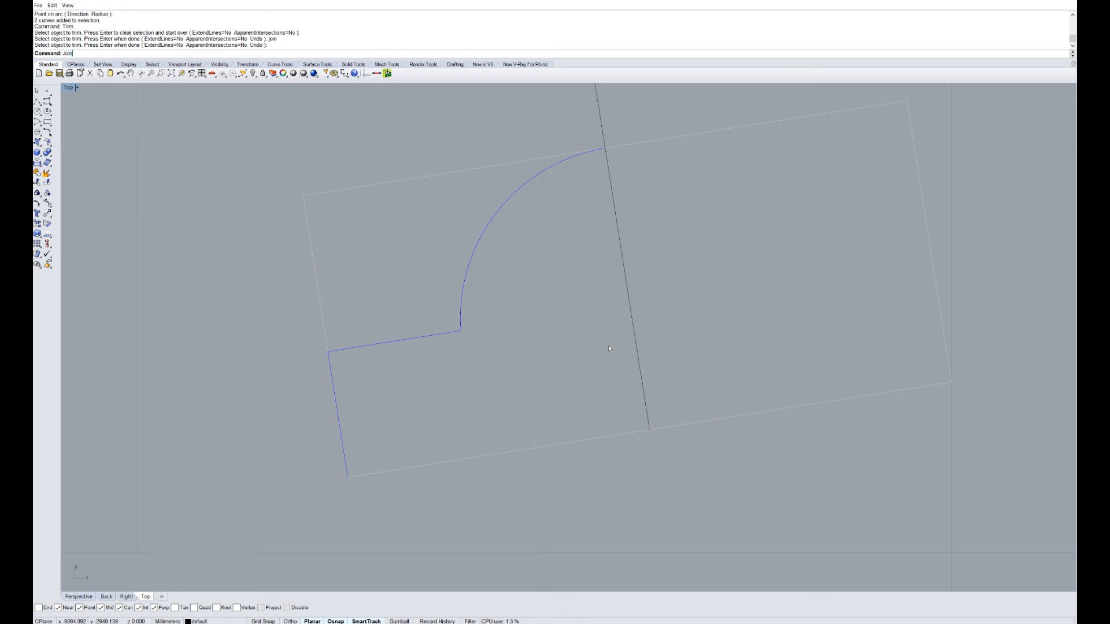
{"action": "key", "text": "Return"}
{"action": "type", "text": "mirror"}
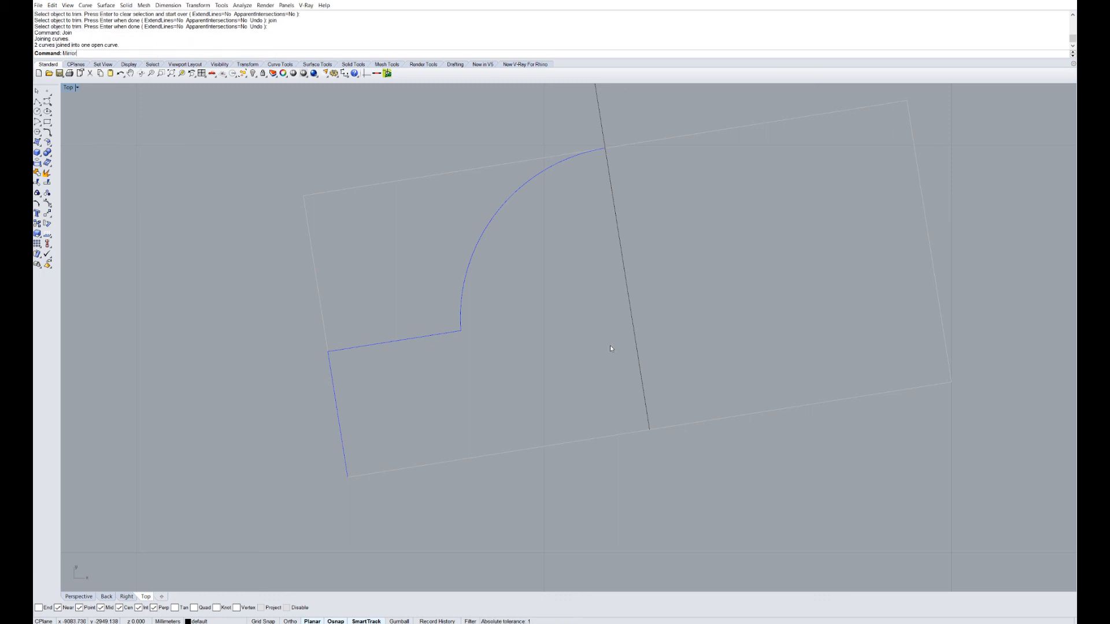
{"action": "key", "text": "Return"}
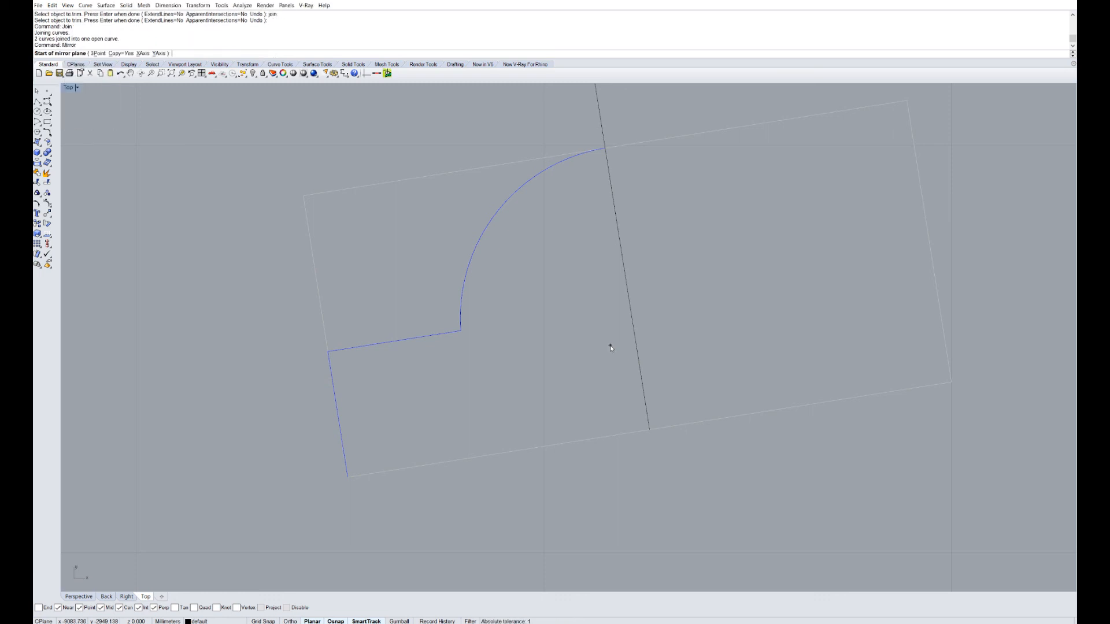
{"action": "left_click", "coordinate": [606, 154]}
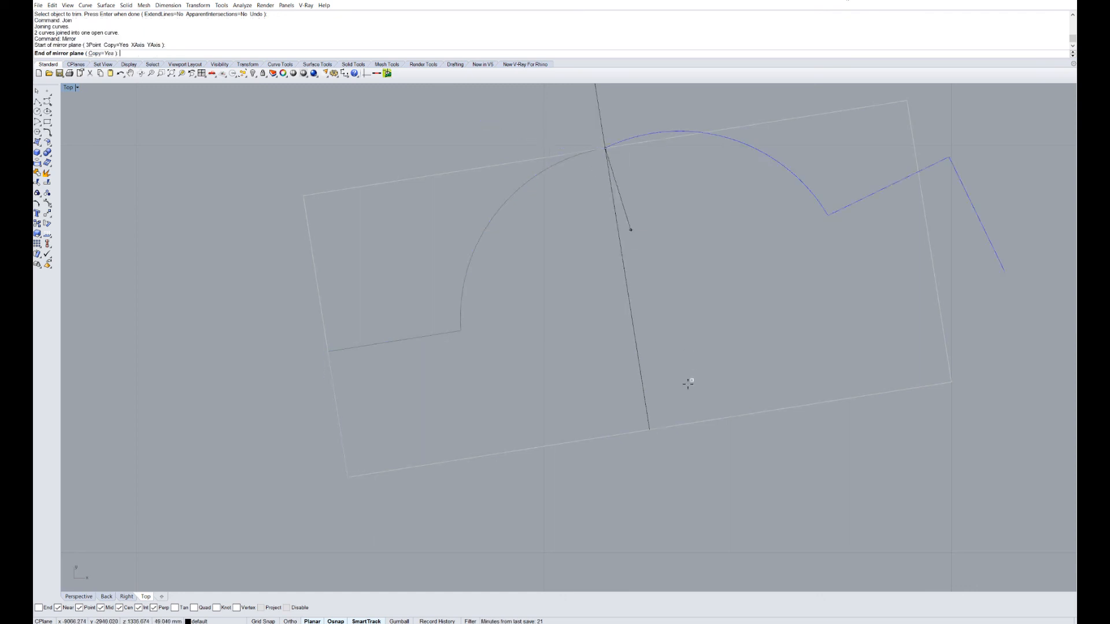
{"action": "left_click", "coordinate": [652, 415]}
- Join the two mirrored halves and close the profile with CloseCrv along the rectangle's lower long side
{"action": "left_click", "coordinate": [782, 236]}
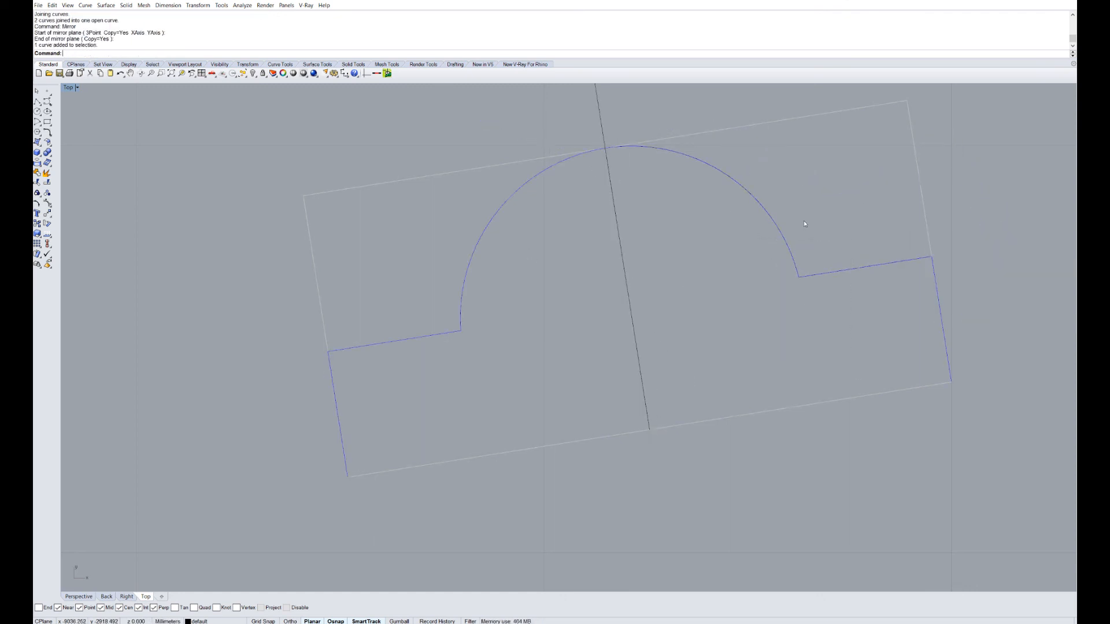
{"action": "key", "text": "Return"}
{"action": "type", "text": "C"}
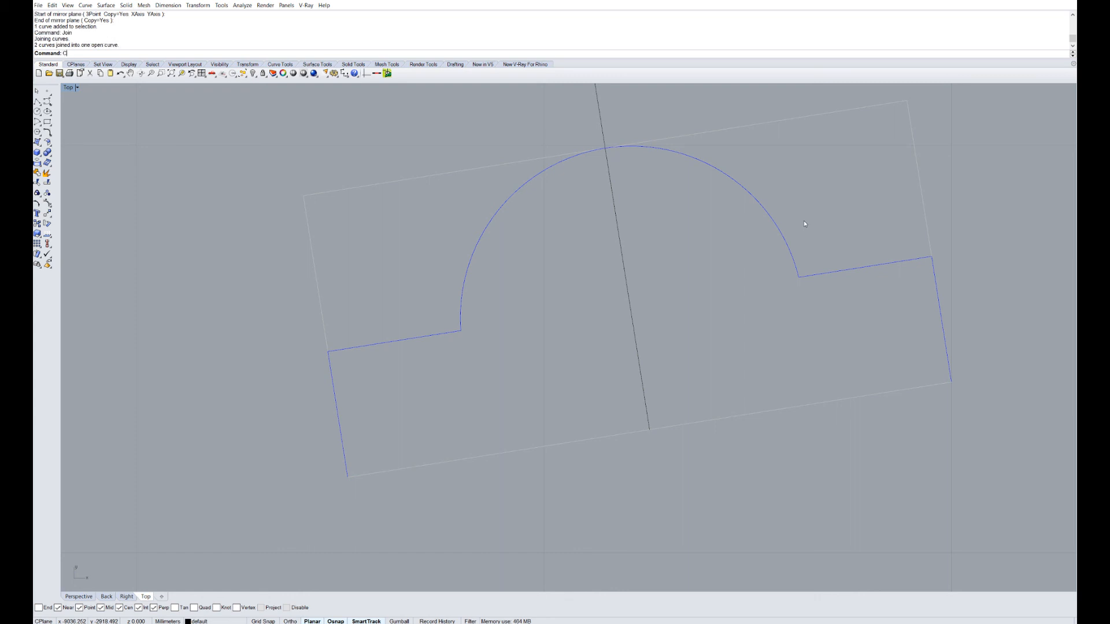
{"action": "type", "text": "loseCrv"}
{"action": "key", "text": "Return"}
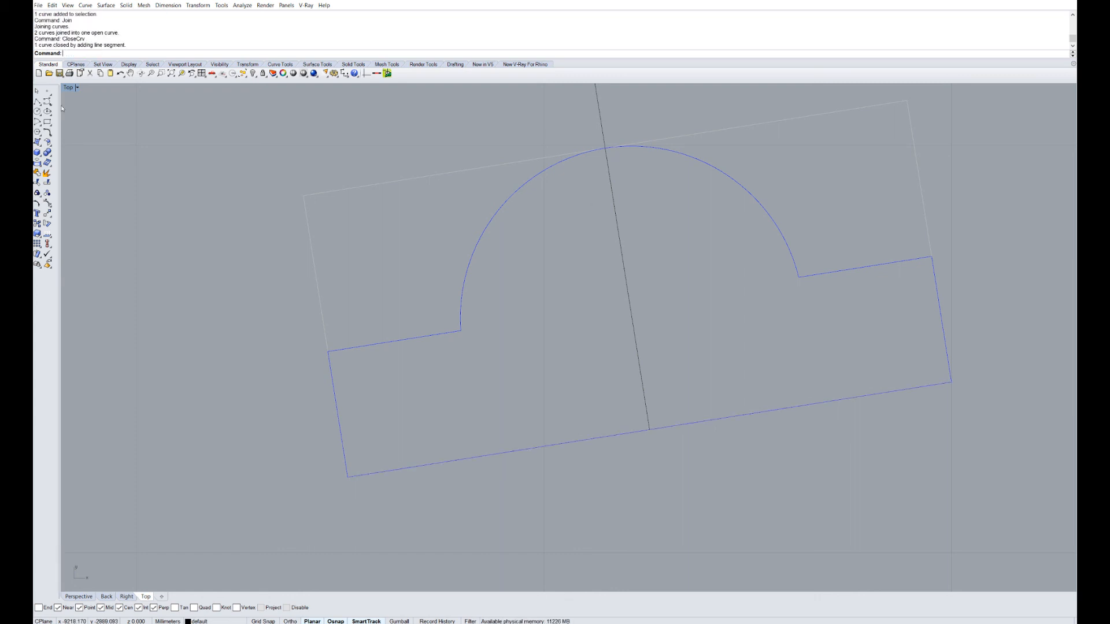
- Maximize the Perspective viewport, framed on the window outline and its closed profile
{"action": "double_click", "coordinate": [69, 88]}
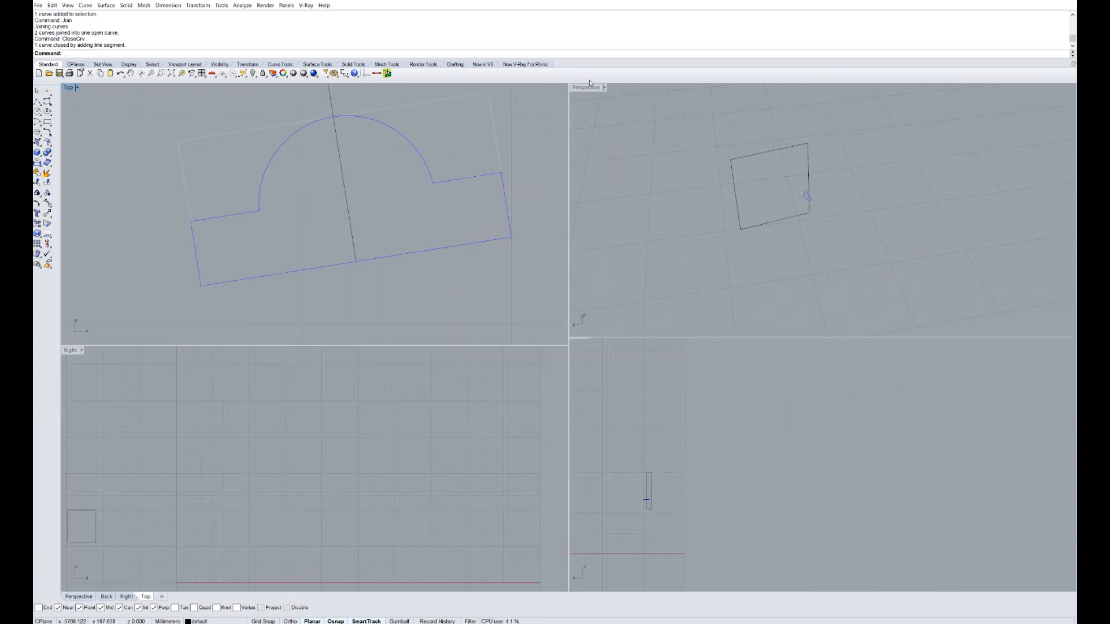
{"action": "scroll", "coordinate": [769, 178], "scroll_direction": "up", "scroll_amount": 3}
{"action": "scroll", "coordinate": [769, 178], "scroll_direction": "up", "scroll_amount": 4}
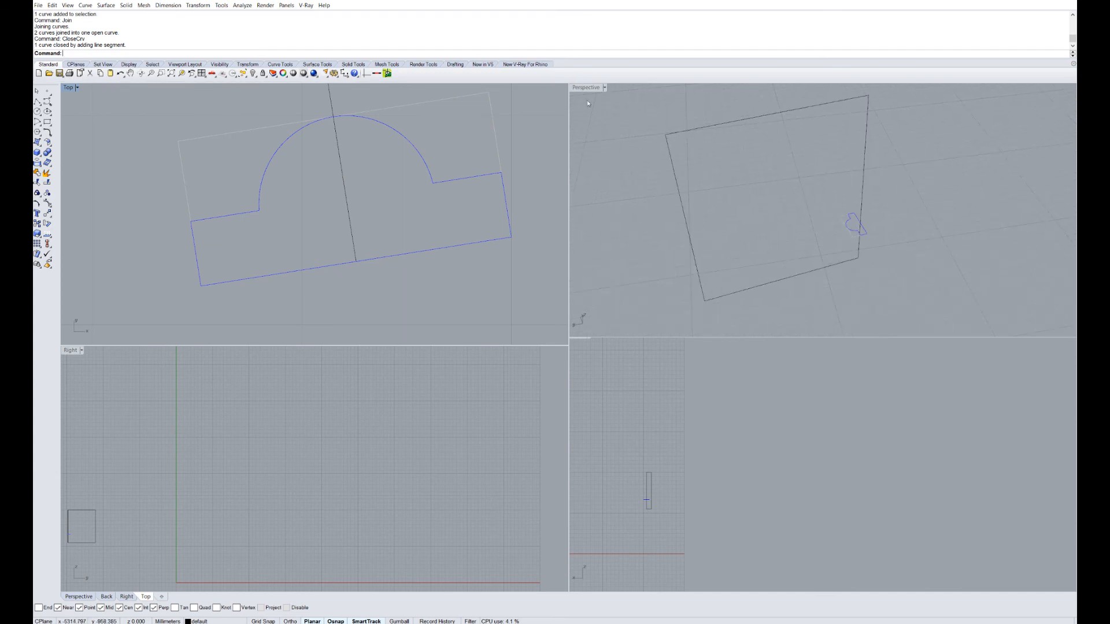
{"action": "double_click", "coordinate": [586, 88]}
{"action": "scroll", "coordinate": [644, 311], "scroll_direction": "down", "scroll_amount": 2}
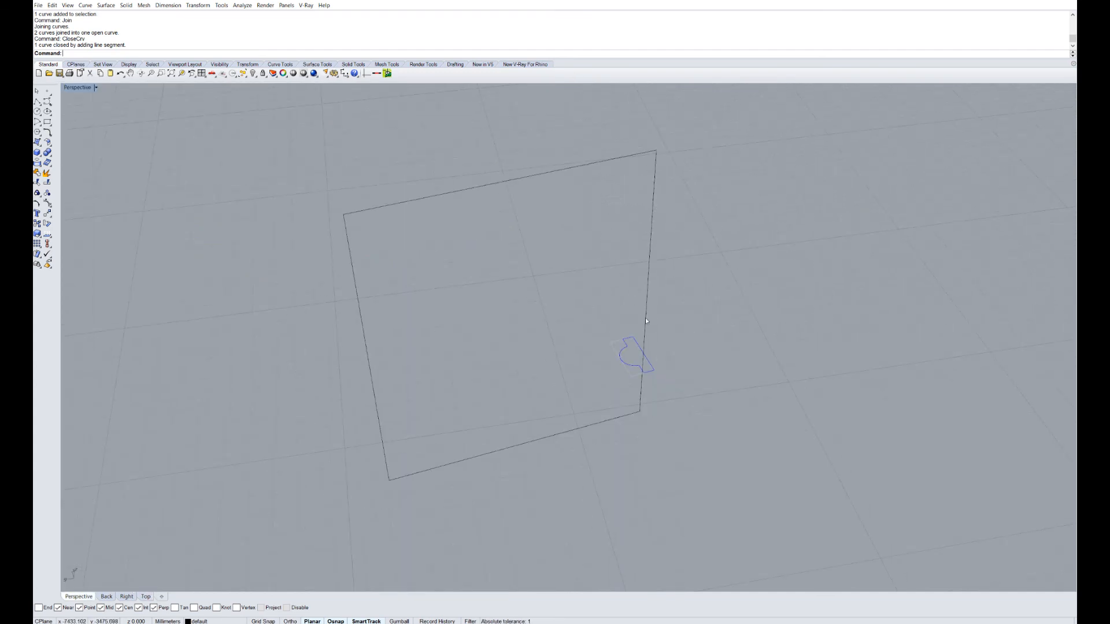
{"action": "type", "text": "Sweep1"}
{"action": "key", "text": "Return"}
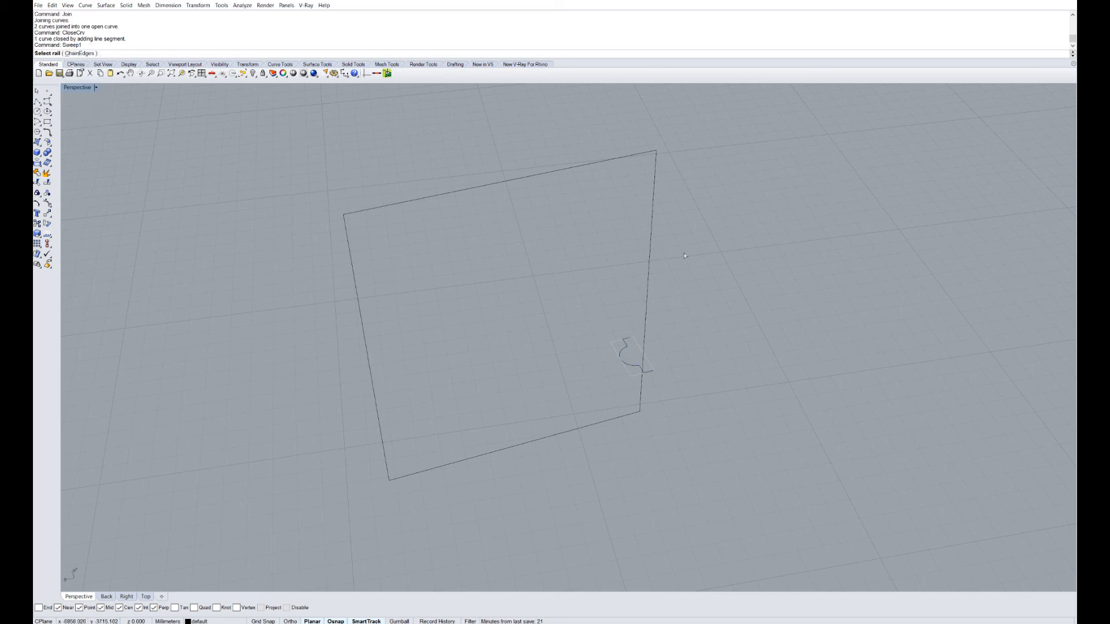
{"action": "left_click", "coordinate": [649, 260]}
{"action": "key", "text": "Escape"}
- Sweep the closed stepped-arc profile along the window's outline with Sweep1, accepting the default seam and sweep options
{"action": "scroll", "coordinate": [663, 369], "scroll_direction": "up", "scroll_amount": 4}
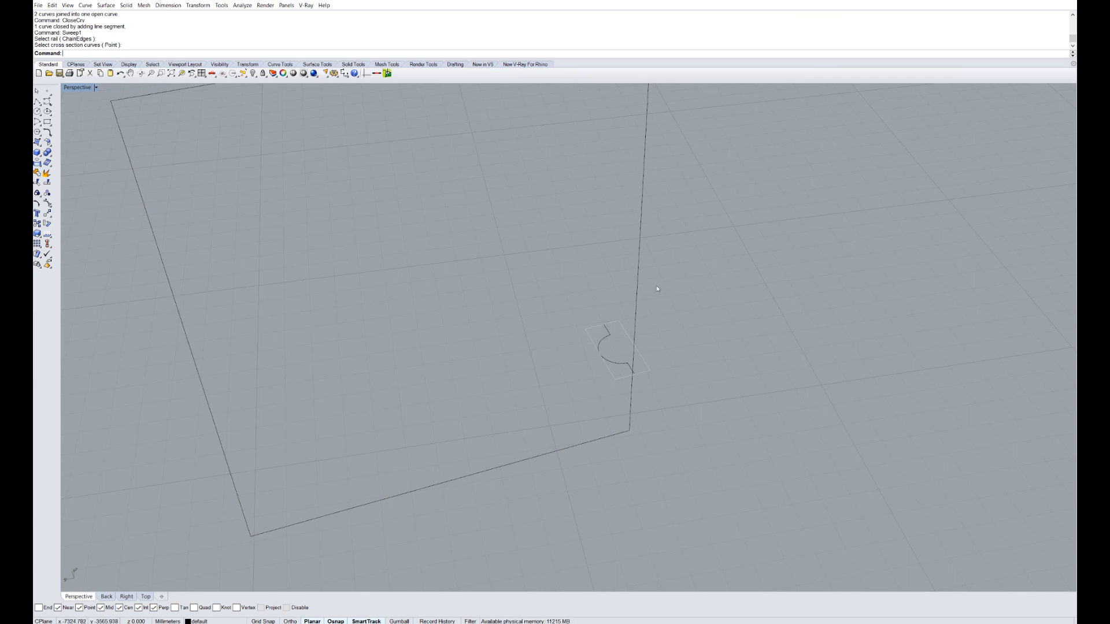
{"action": "key", "text": "Return"}
{"action": "left_click_drag", "start_coordinate": [674, 216], "coordinate": [634, 235]}
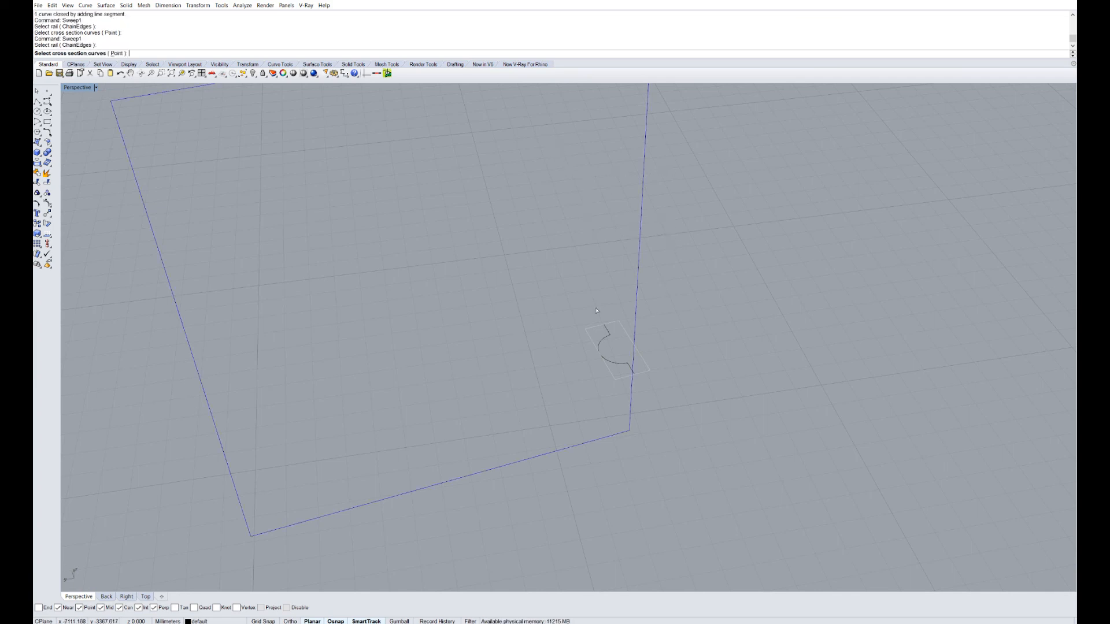
{"action": "left_click", "coordinate": [617, 368]}
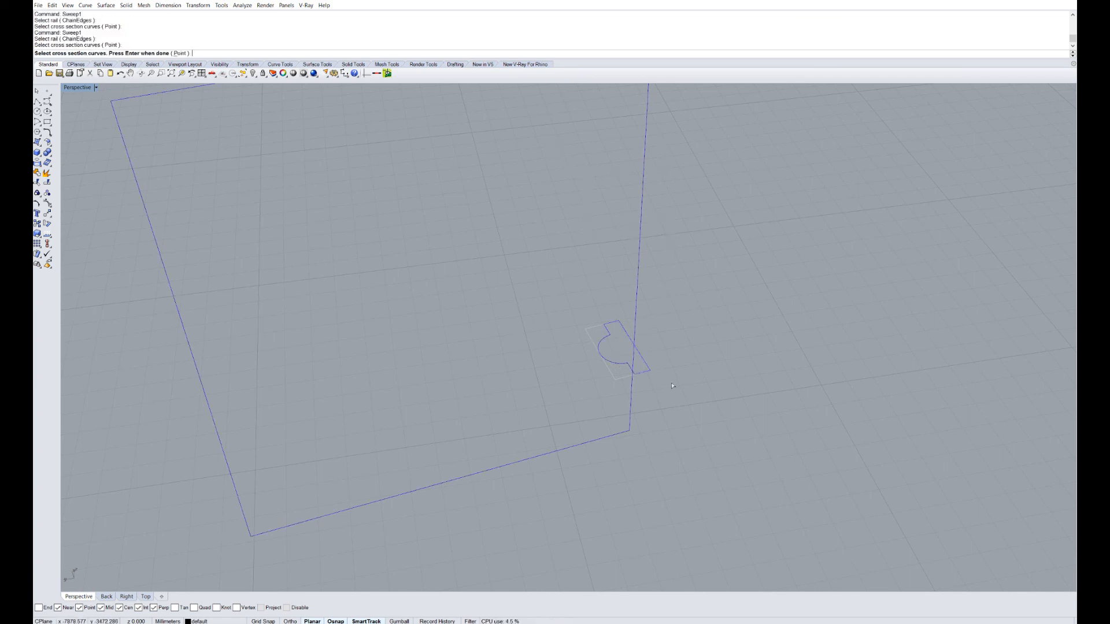
{"action": "key", "text": "Return"}
{"action": "key", "text": "Return"}
{"action": "key", "text": "Return"}
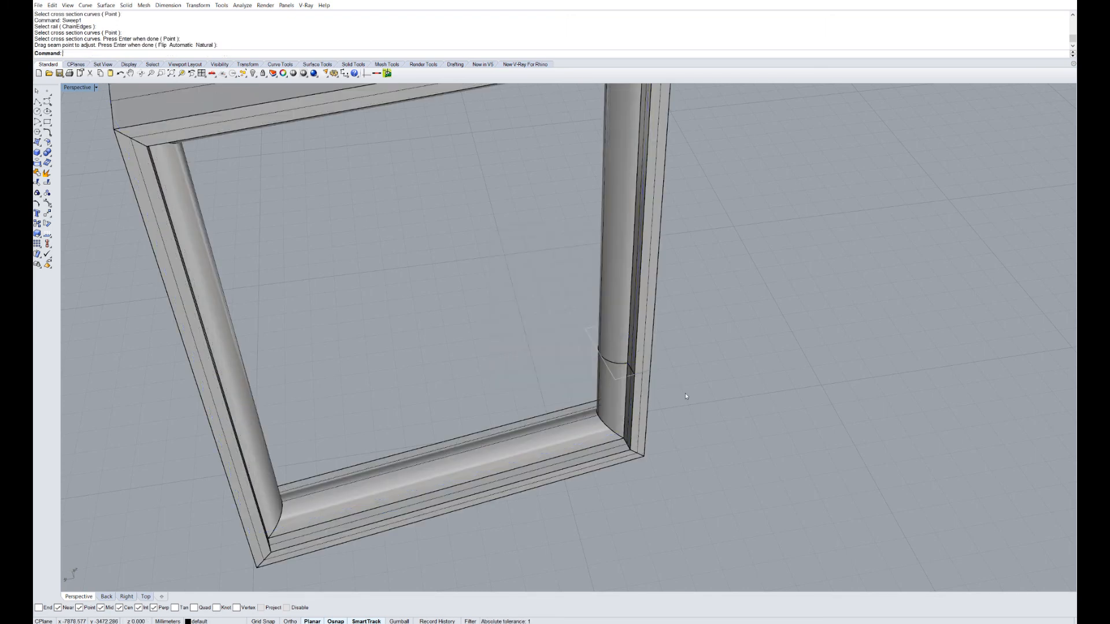
- Inspect the swept window frame from several sides, and delete both the frame and its closed profile curve
{"action": "scroll", "coordinate": [701, 414], "scroll_direction": "down", "scroll_amount": 5}
{"action": "right_click_drag", "start_coordinate": [701, 413], "coordinate": [549, 263]}
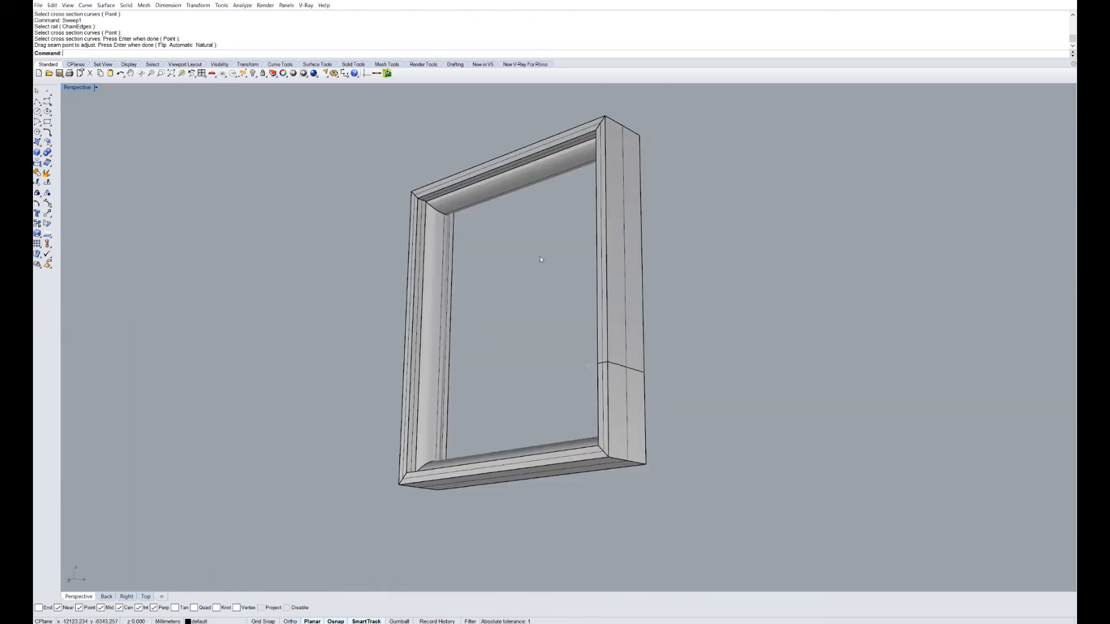
{"action": "right_click_drag", "start_coordinate": [498, 348], "coordinate": [706, 173]}
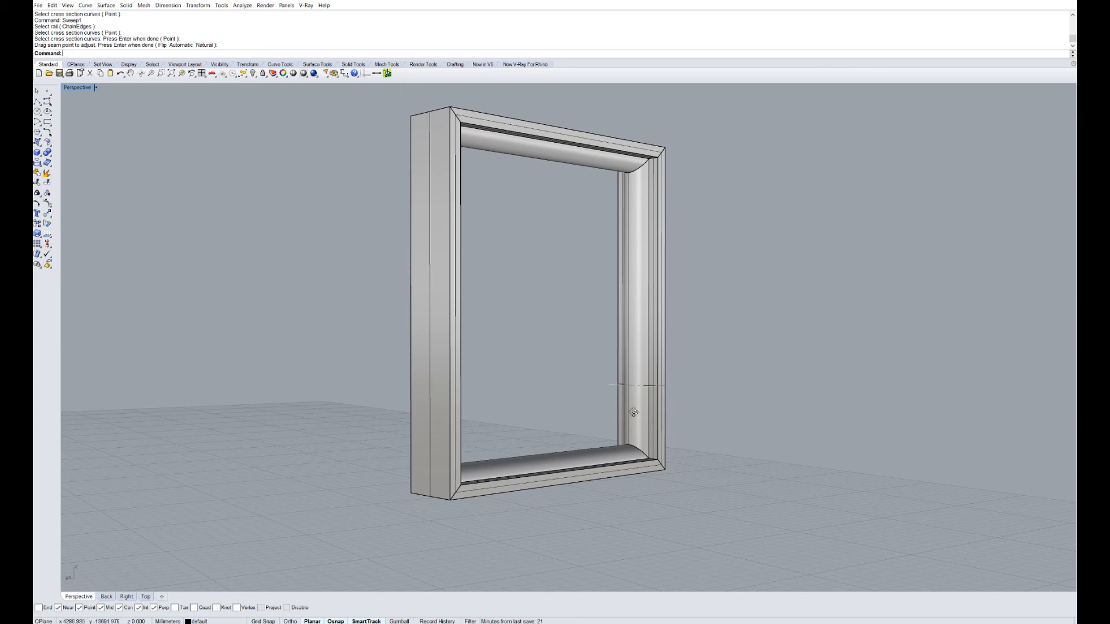
{"action": "right_click_drag", "start_coordinate": [633, 411], "coordinate": [615, 434]}
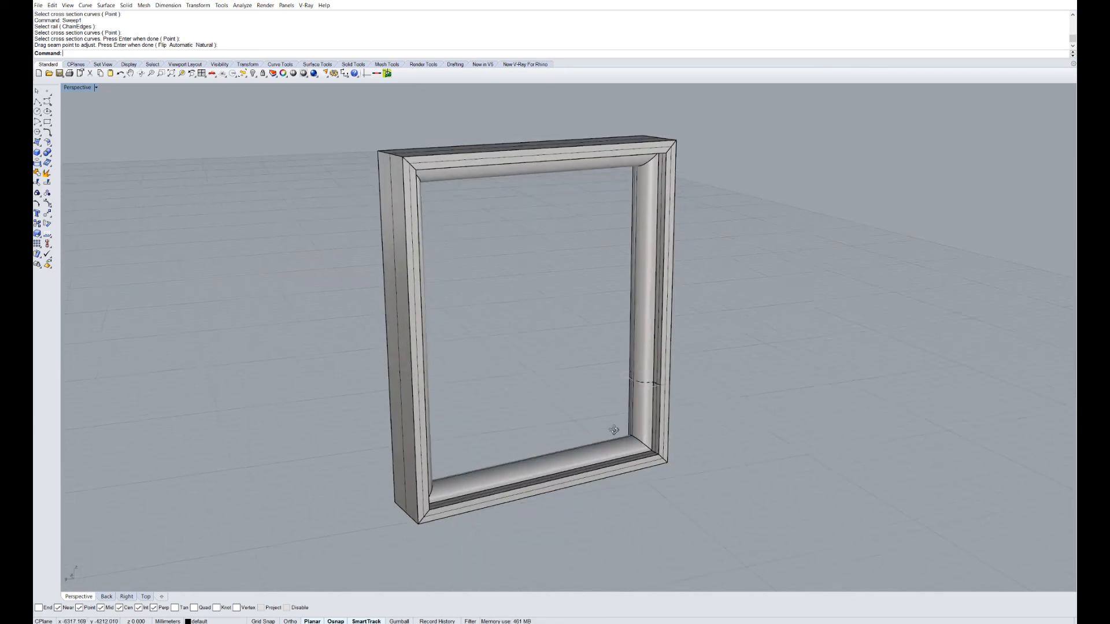
{"action": "scroll", "coordinate": [653, 440], "scroll_direction": "up", "scroll_amount": 3}
{"action": "scroll", "coordinate": [653, 440], "scroll_direction": "up", "scroll_amount": 2}
{"action": "left_click", "coordinate": [639, 379]}
{"action": "right_click_drag", "start_coordinate": [639, 379], "coordinate": [716, 275]}
{"action": "key", "text": "Delete"}
{"action": "left_click", "coordinate": [658, 359]}
{"action": "key", "text": "Delete"}
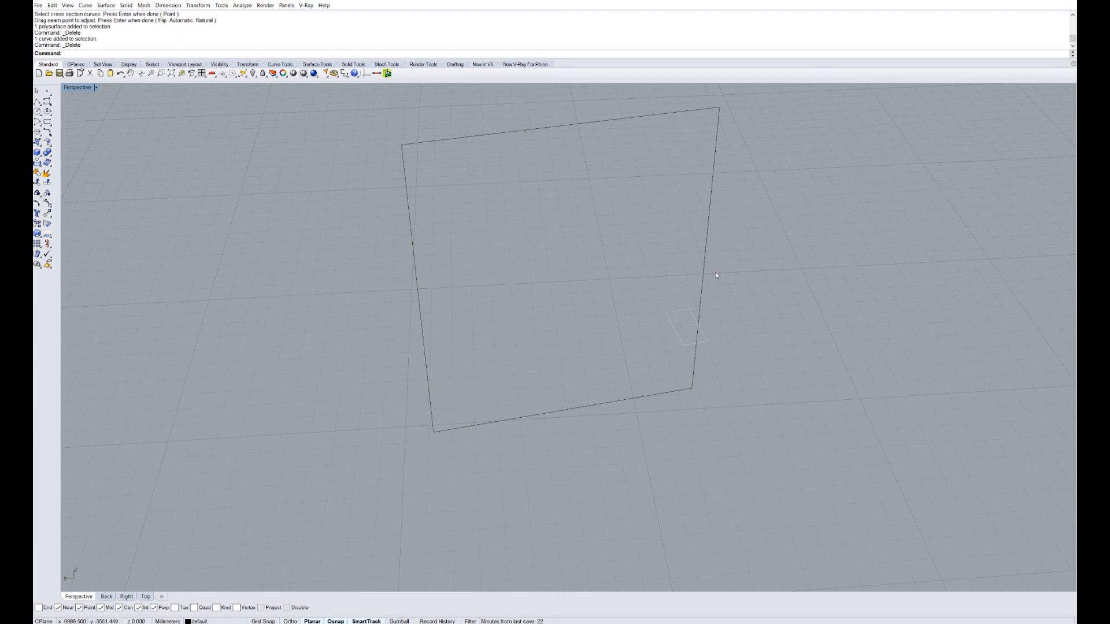
- Show all hidden objects and bring the whole house model into view in the Perspective viewport
{"action": "right_click_drag", "start_coordinate": [716, 276], "coordinate": [557, 329]}
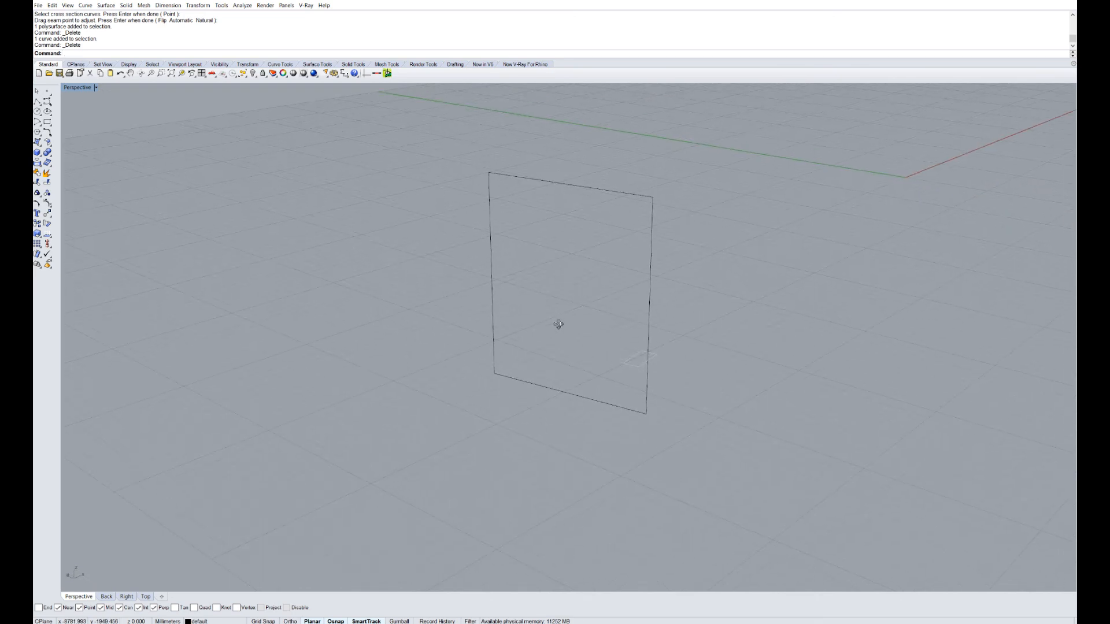
{"action": "scroll", "coordinate": [557, 333], "scroll_direction": "down", "scroll_amount": 2}
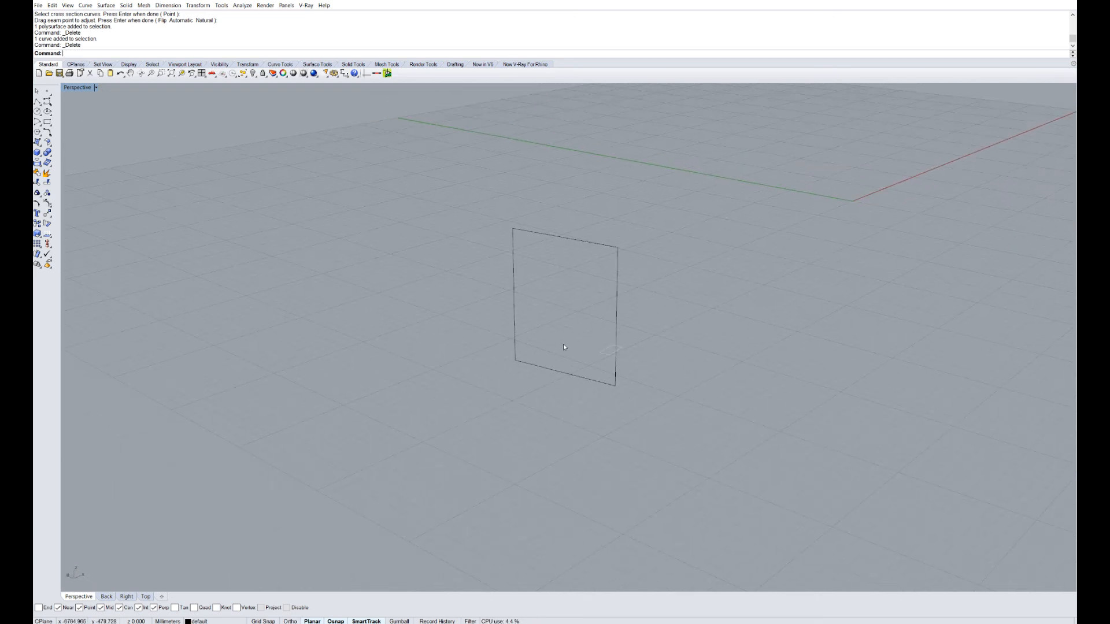
{"action": "type", "text": "show"}
{"action": "key", "text": "Return"}
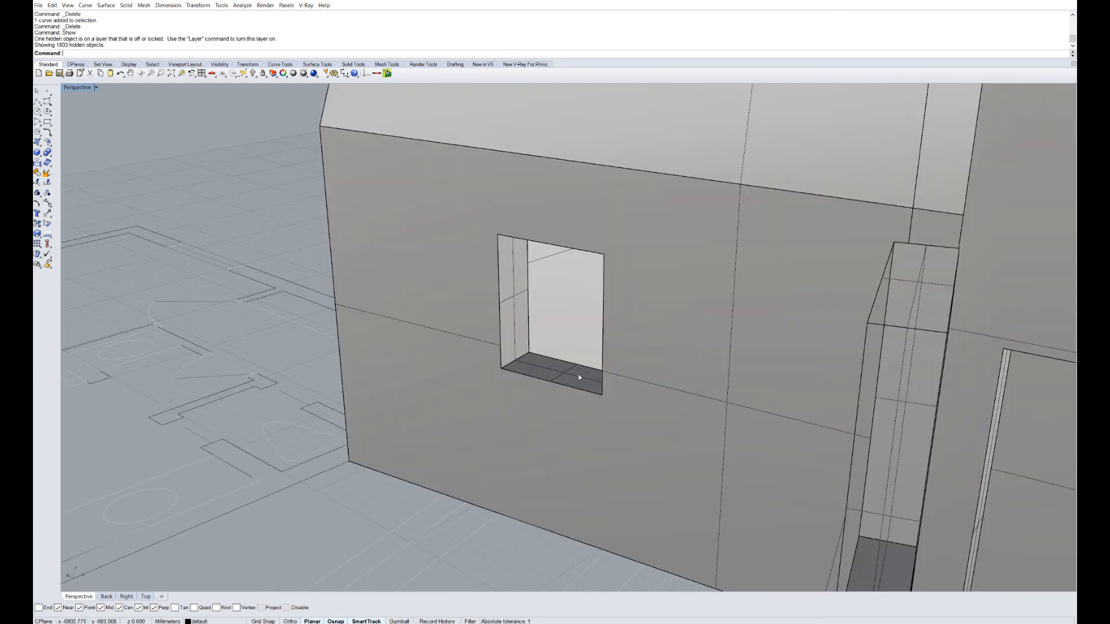
{"action": "scroll", "coordinate": [579, 378], "scroll_direction": "down", "scroll_amount": 12}
{"action": "right_click_drag", "start_coordinate": [643, 409], "coordinate": [643, 430]}
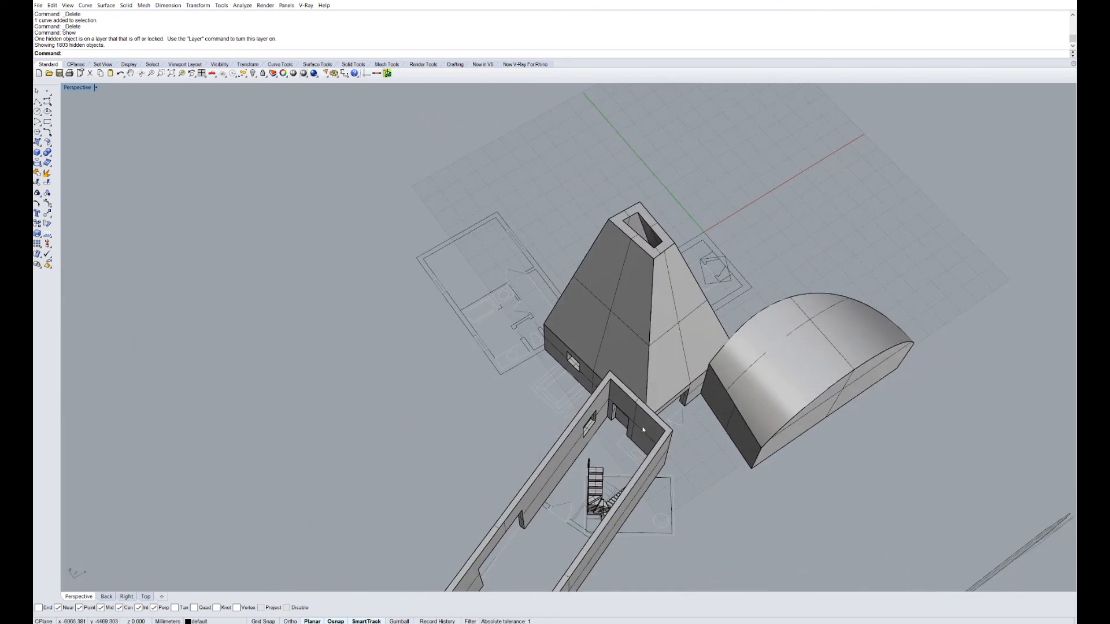
{"action": "scroll", "coordinate": [643, 430], "scroll_direction": "down", "scroll_amount": 4}
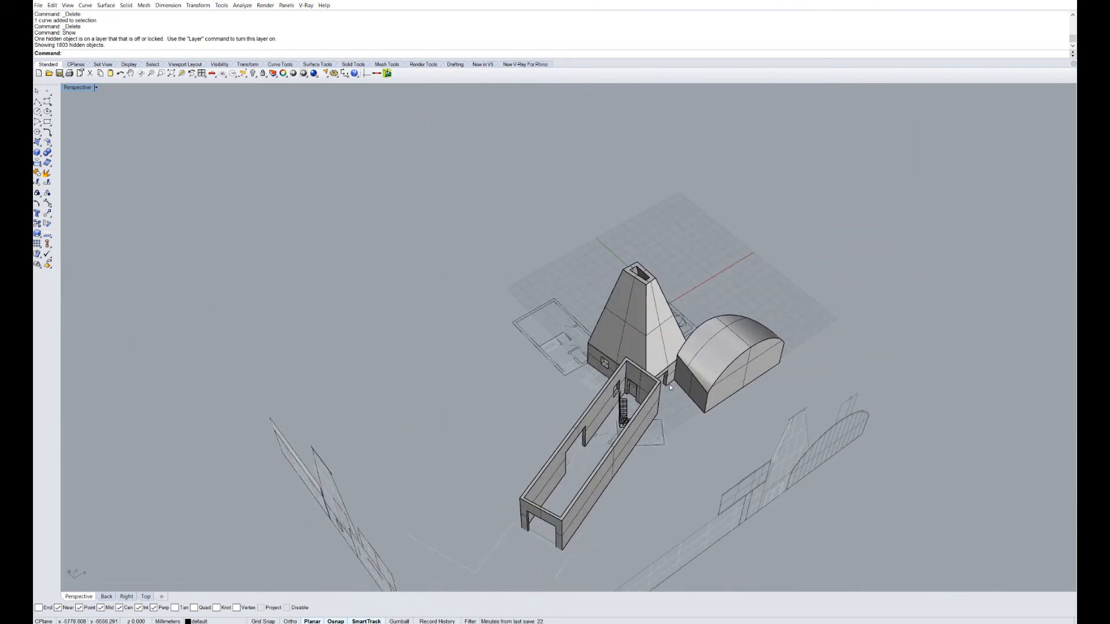